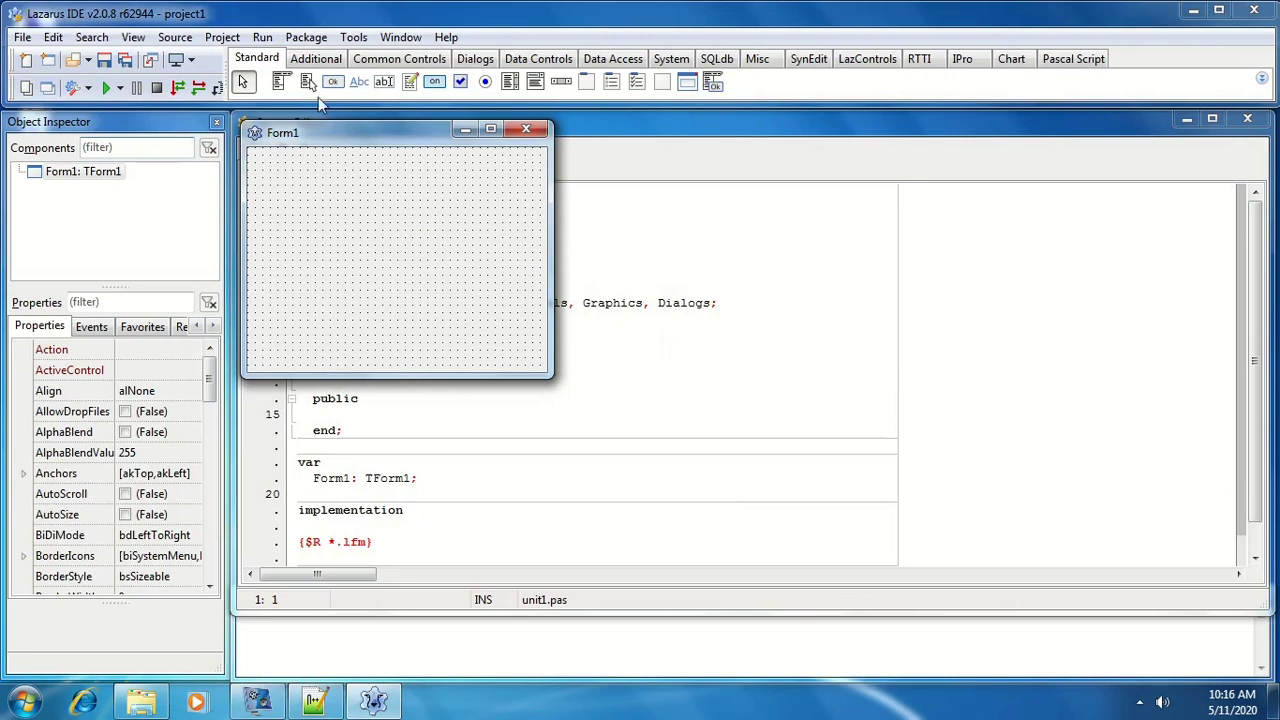
Place a large button in the middle of the form and set its caption to "Click me!"
{"action": "left_click_drag", "start_coordinate": [440, 285], "coordinate": [498, 300]}
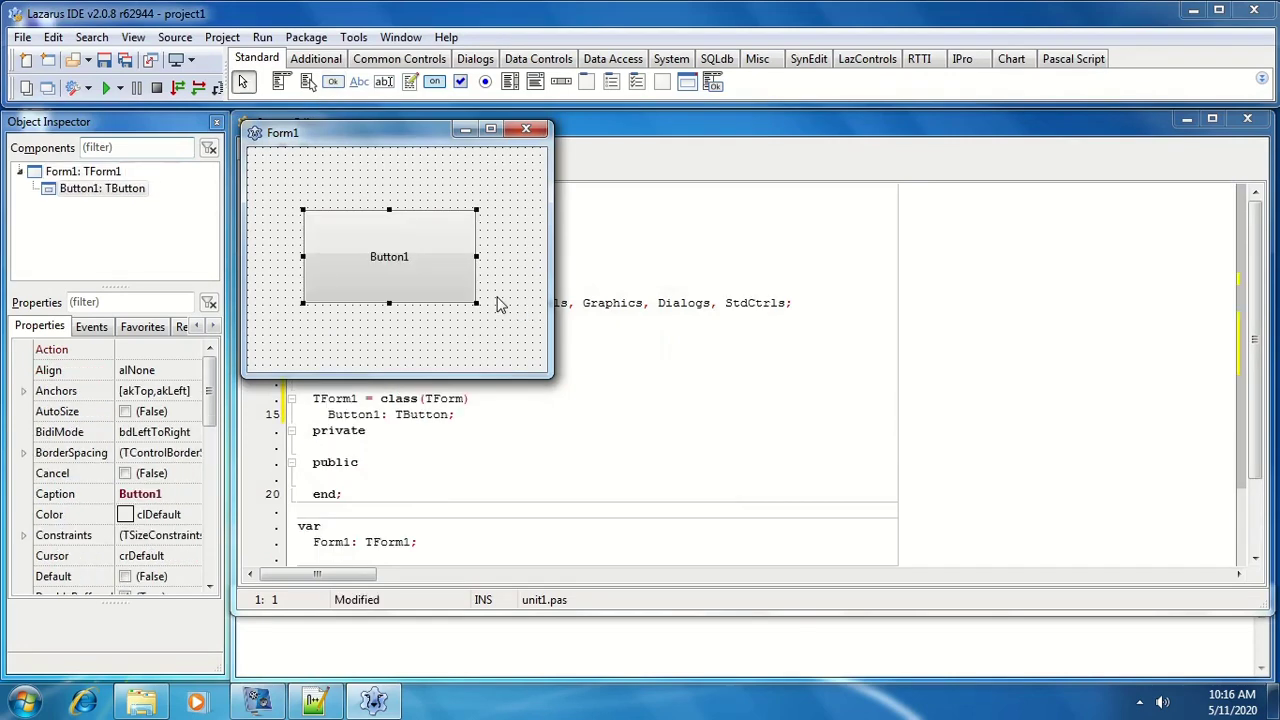
{"action": "left_click", "coordinate": [88, 498]}
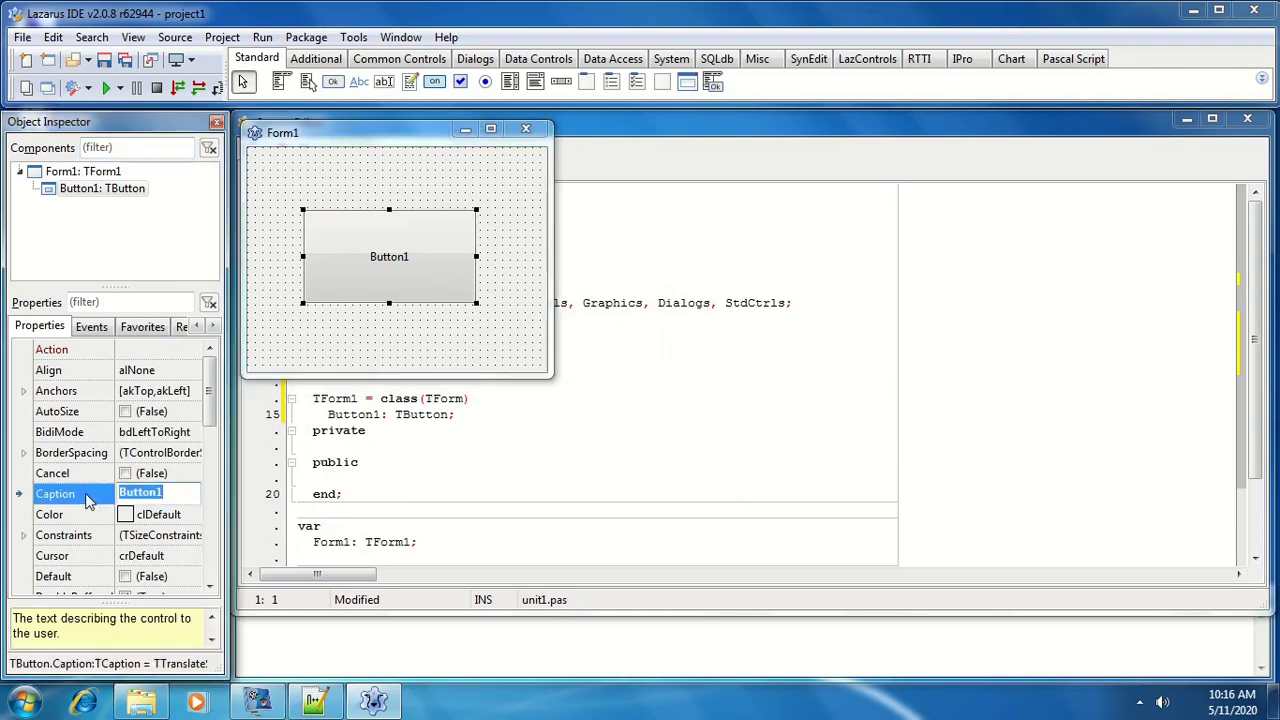
{"action": "type", "text": "Click me!"}
{"action": "key", "text": "Return"}
Create the button's click handler and make it call ShowMessage('Hello World!');
{"action": "double_click", "coordinate": [405, 277]}
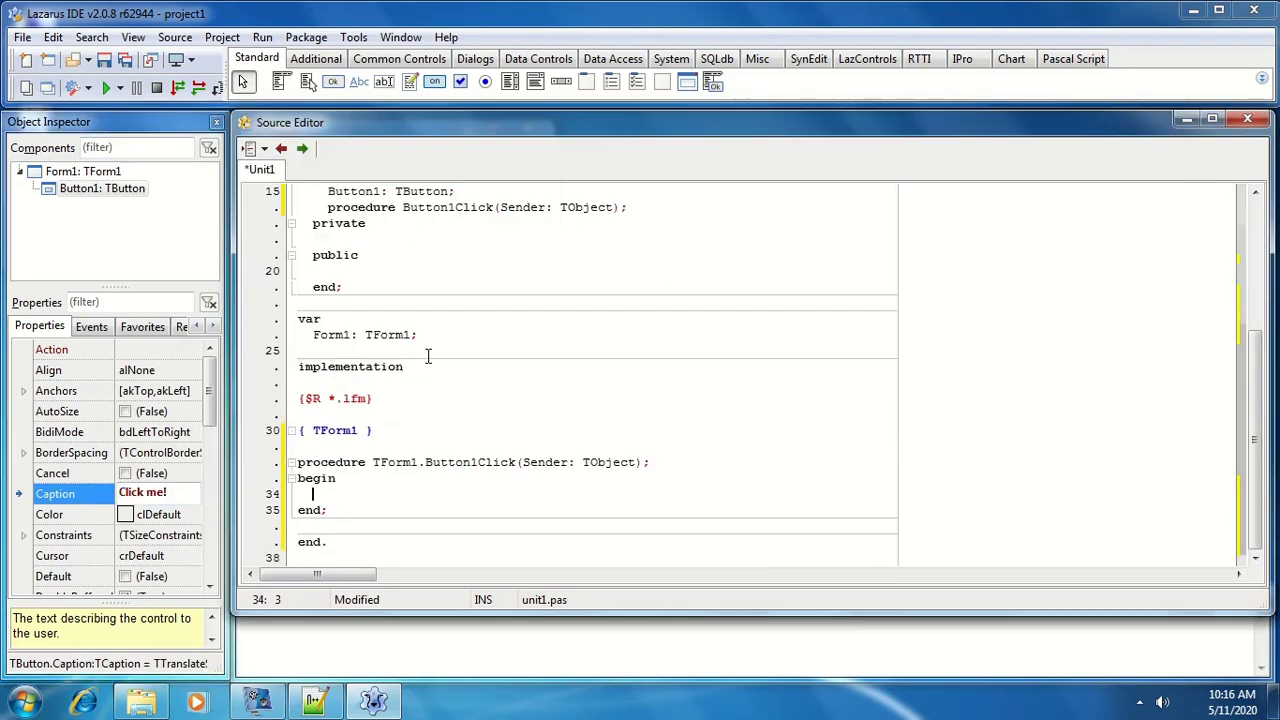
{"action": "type", "text": "showme"}
{"action": "key", "text": "ctrl+space"}
{"action": "key", "text": "Return"}
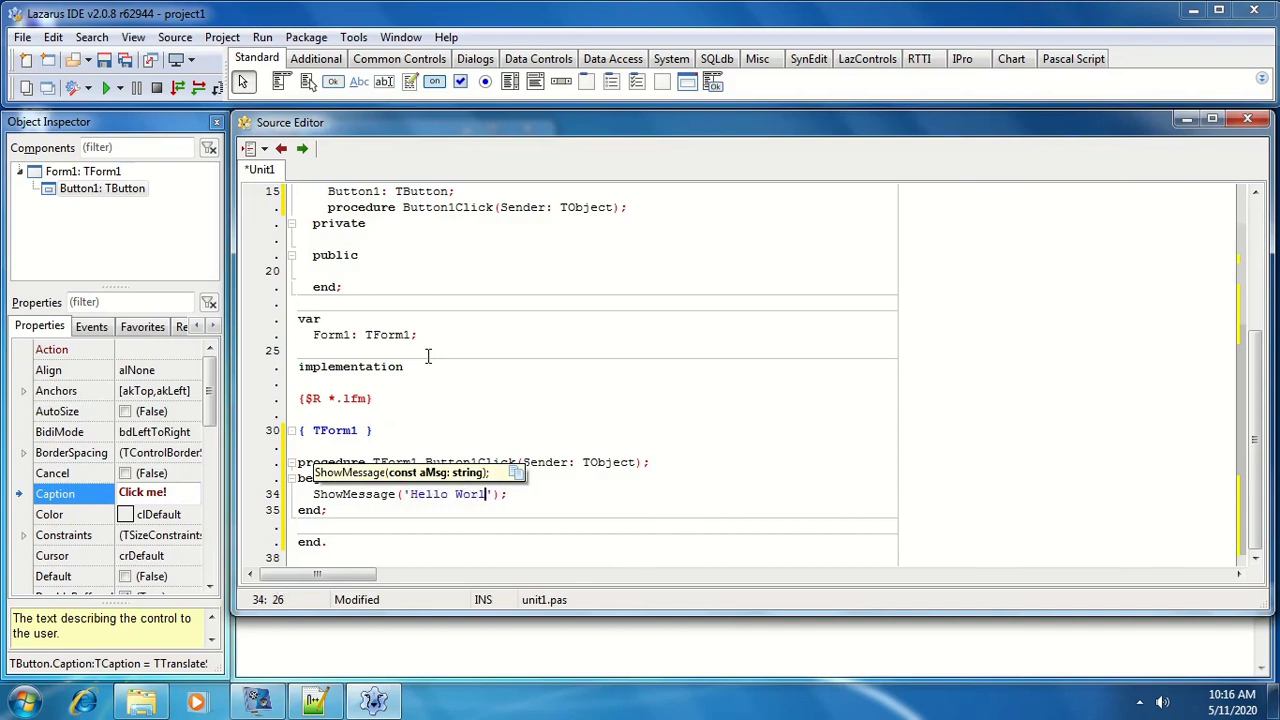
{"action": "left_click", "coordinate": [537, 494]}
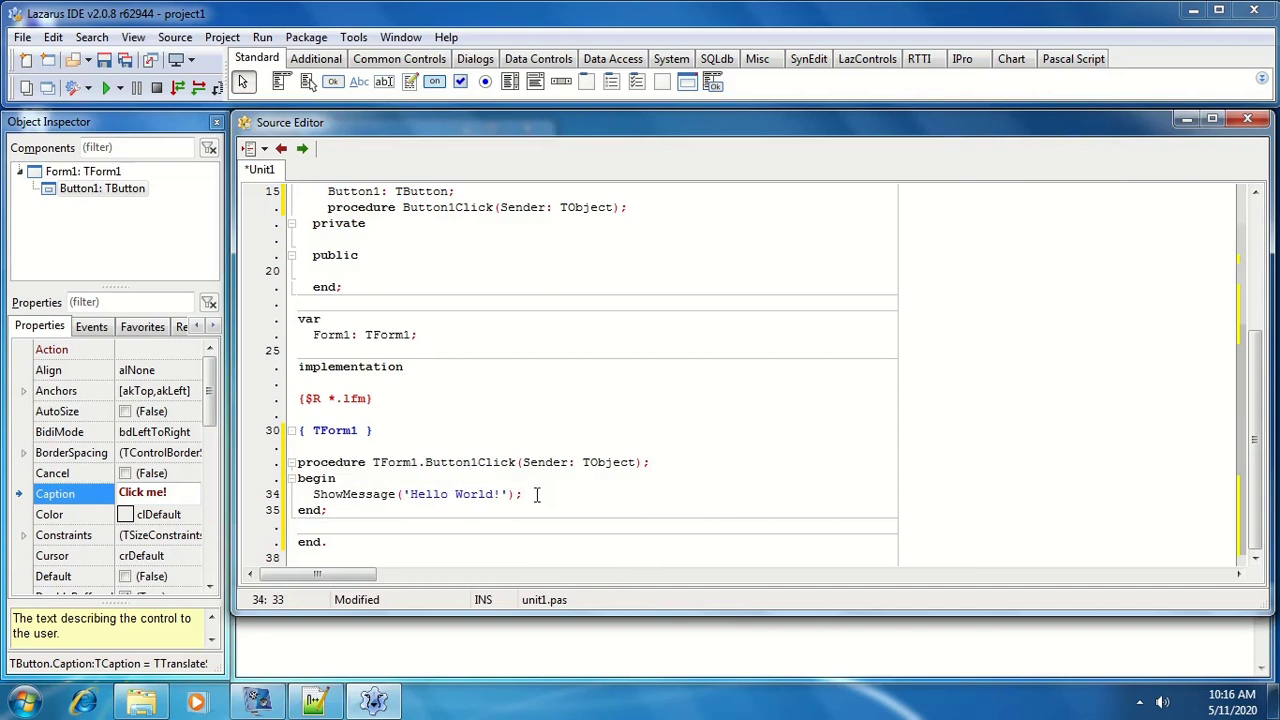
Save the project as project1.lpi and its unit as unit1.pas in a new Documents subfolder named project1
{"action": "left_click", "coordinate": [127, 62]}
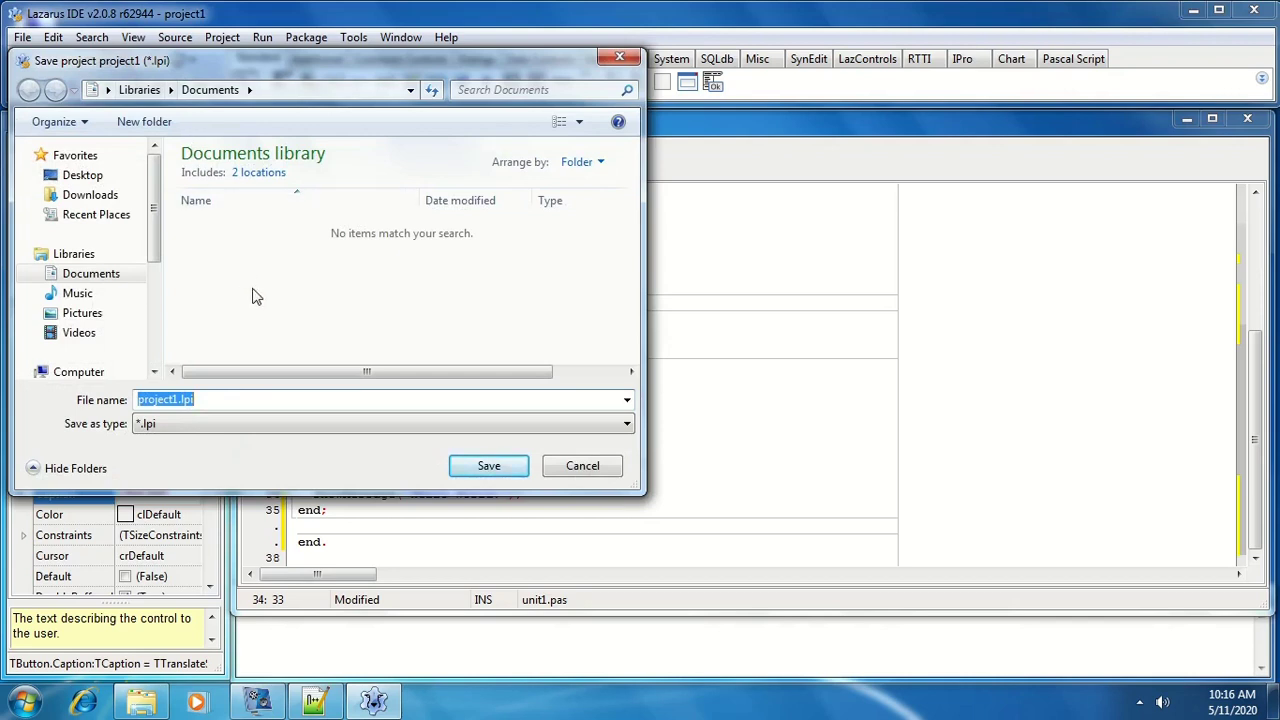
{"action": "left_click", "coordinate": [160, 123]}
{"action": "type", "text": "project1"}
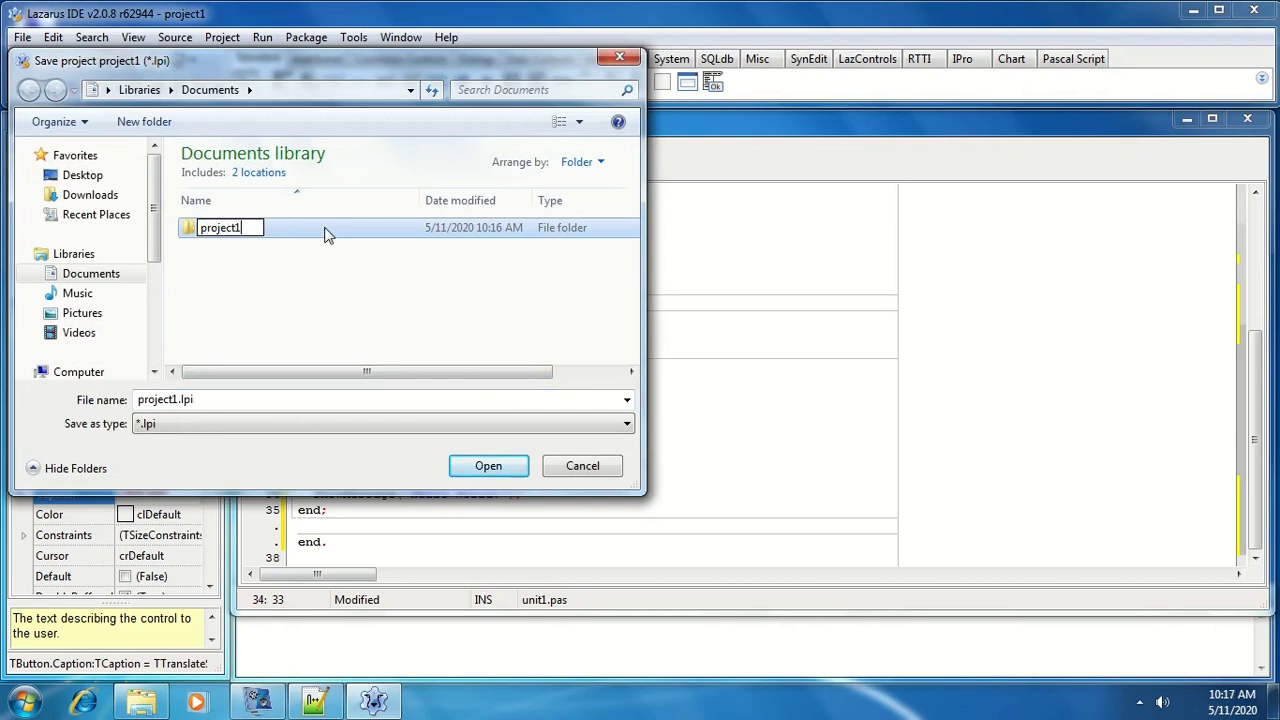
{"action": "key", "text": "Return"}
{"action": "double_click", "coordinate": [325, 228]}
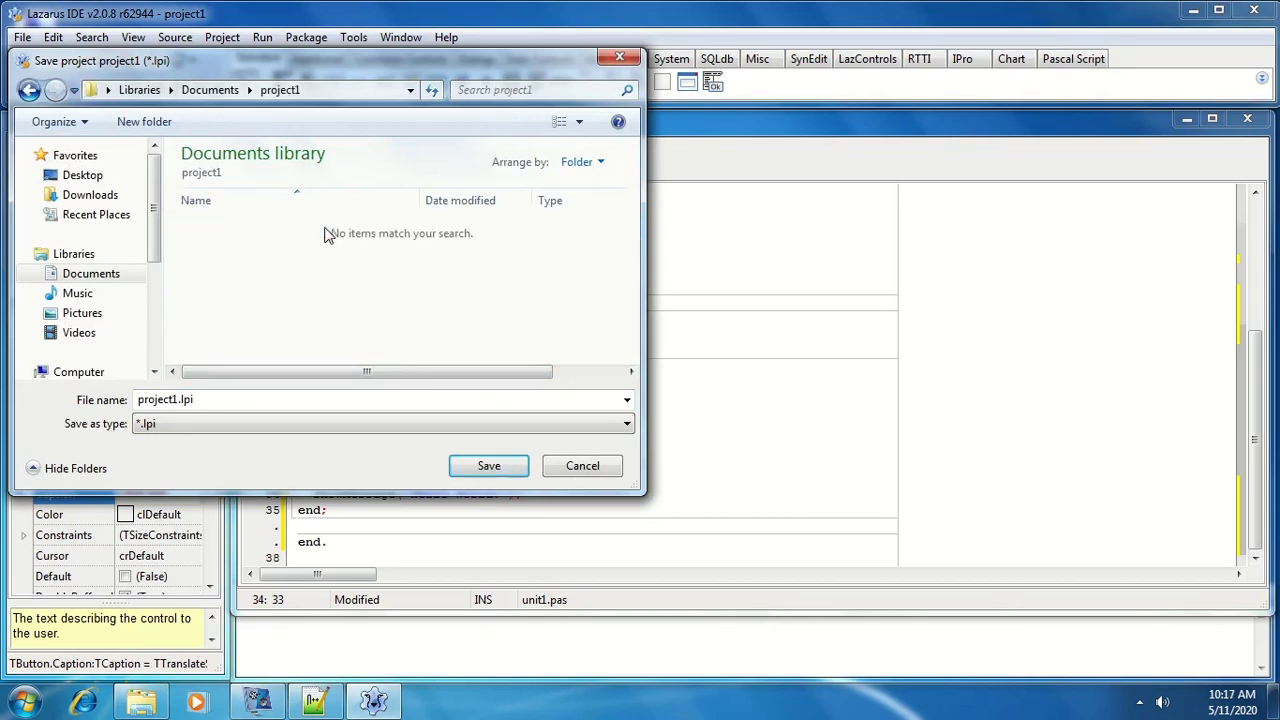
{"action": "left_click", "coordinate": [487, 468]}
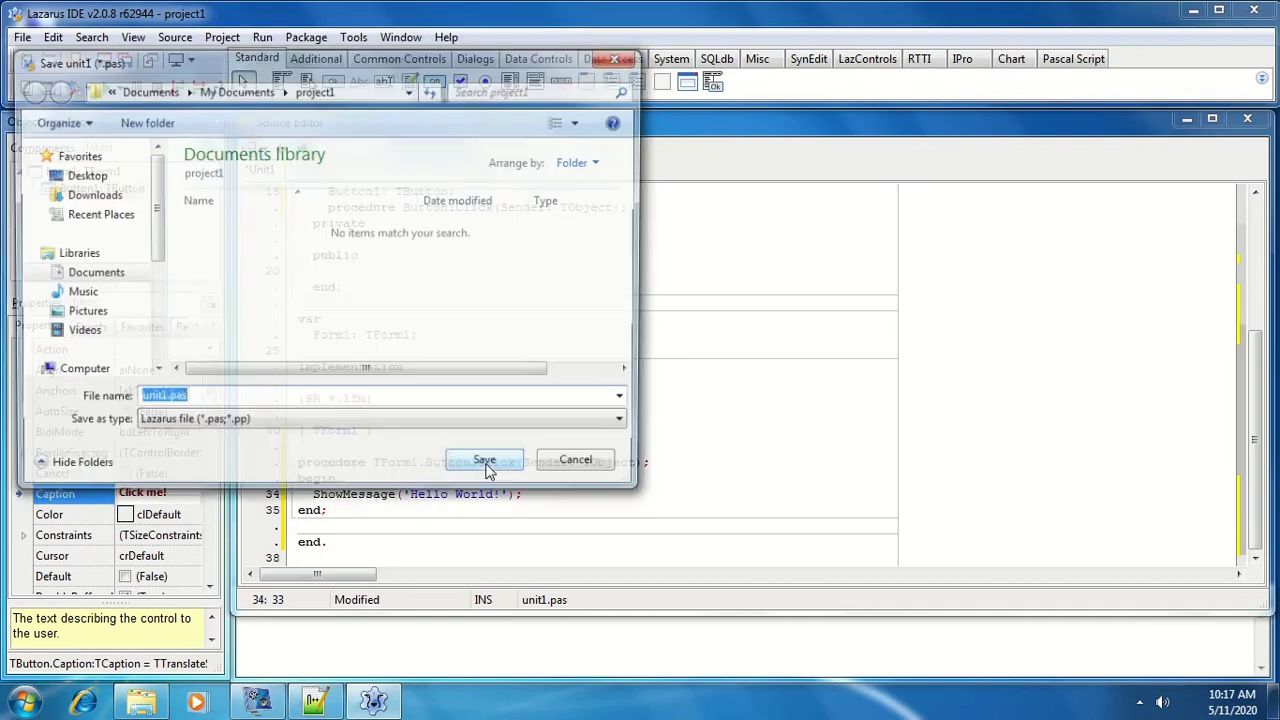
{"action": "left_click", "coordinate": [487, 466]}
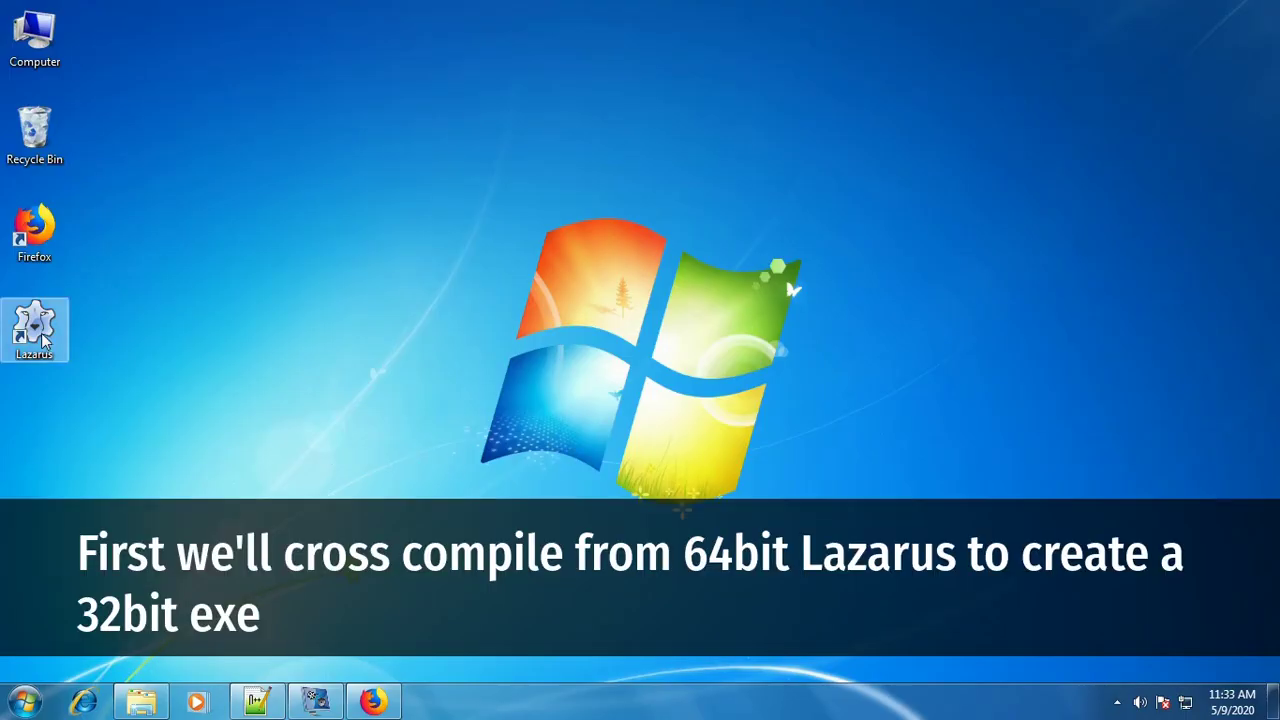
Launch Lazarus, check the FPC version in its About information, and close the IDE
{"action": "double_click", "coordinate": [41, 333]}
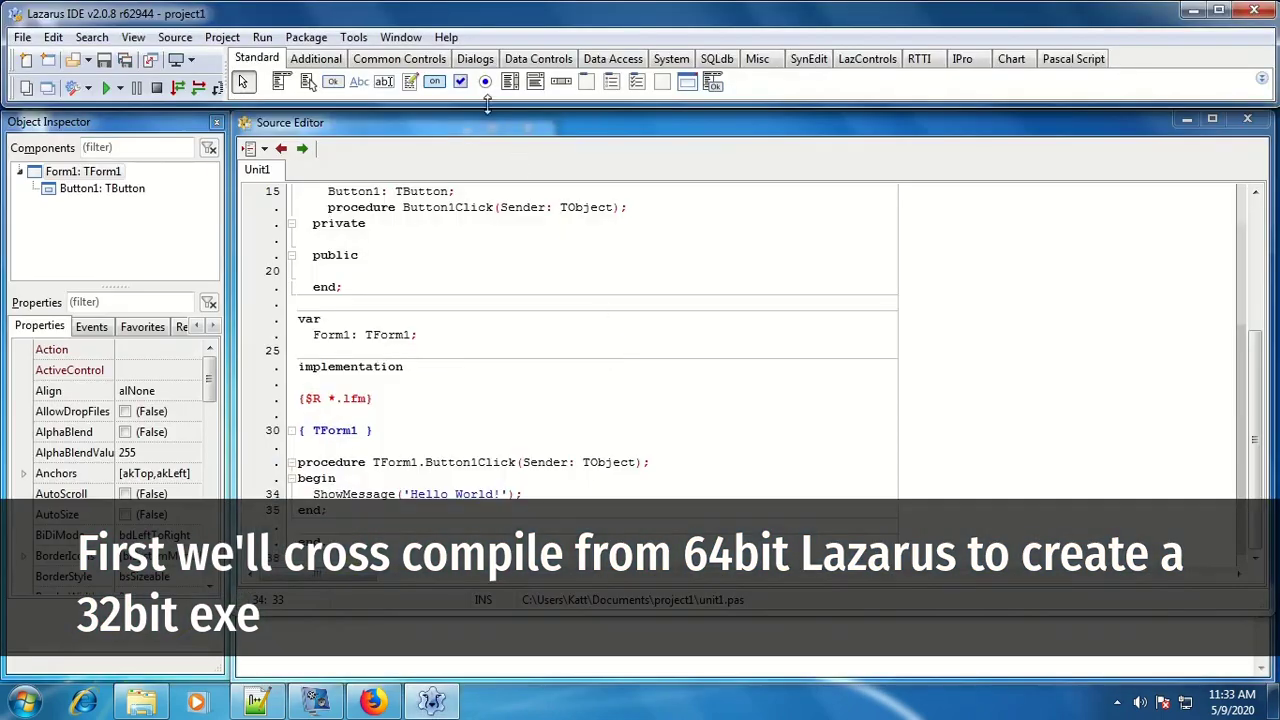
{"action": "left_click", "coordinate": [446, 37]}
{"action": "left_click", "coordinate": [485, 106]}
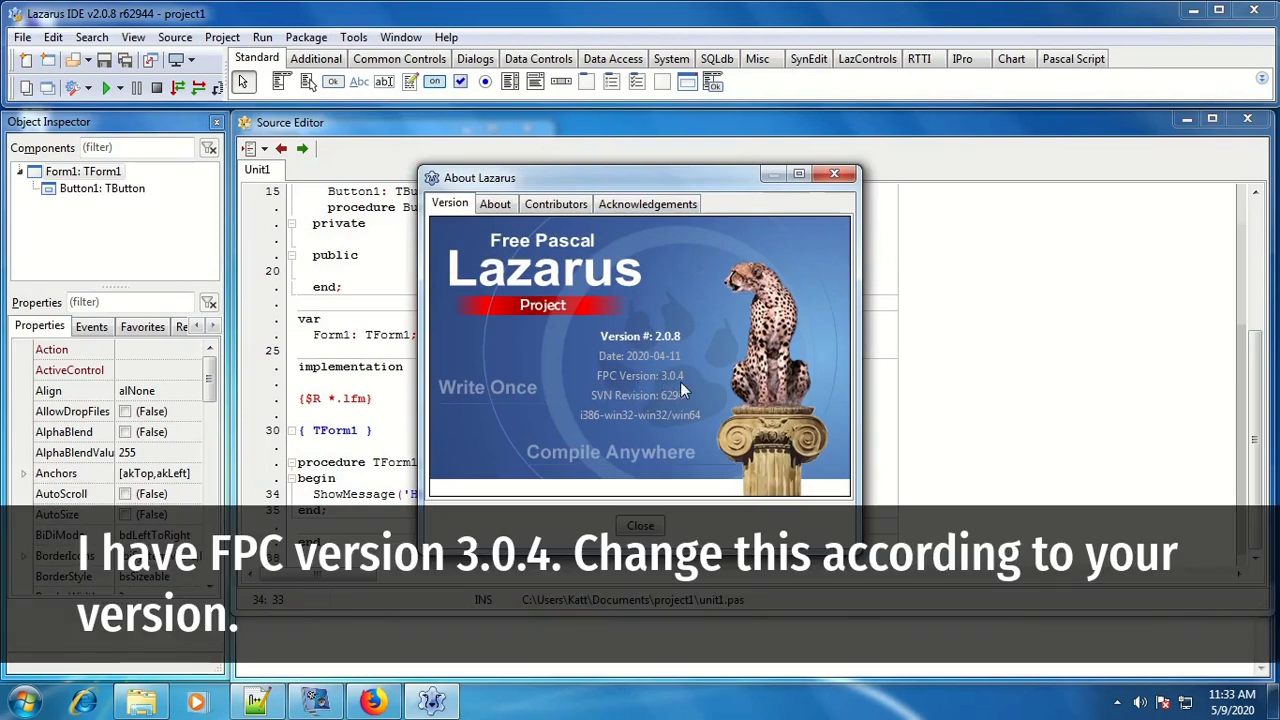
{"action": "left_click", "coordinate": [640, 526]}
{"action": "left_click", "coordinate": [1254, 10]}
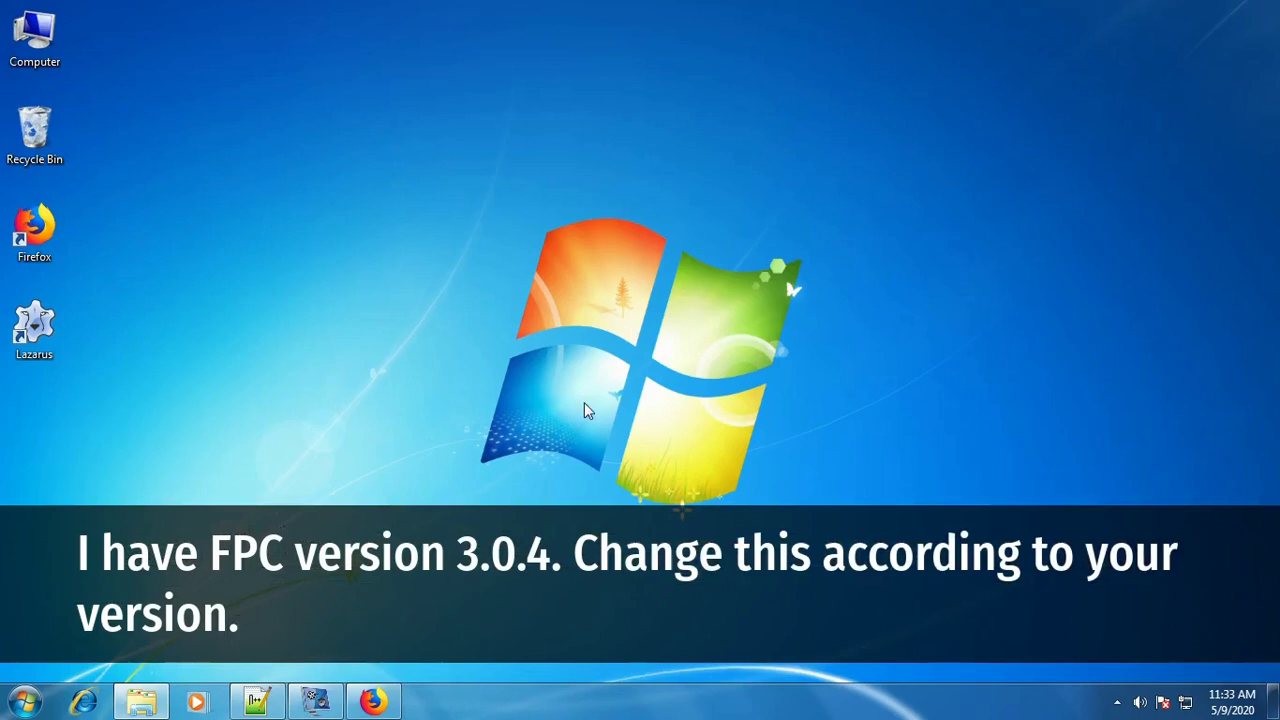
{"action": "left_click", "coordinate": [395, 697]}
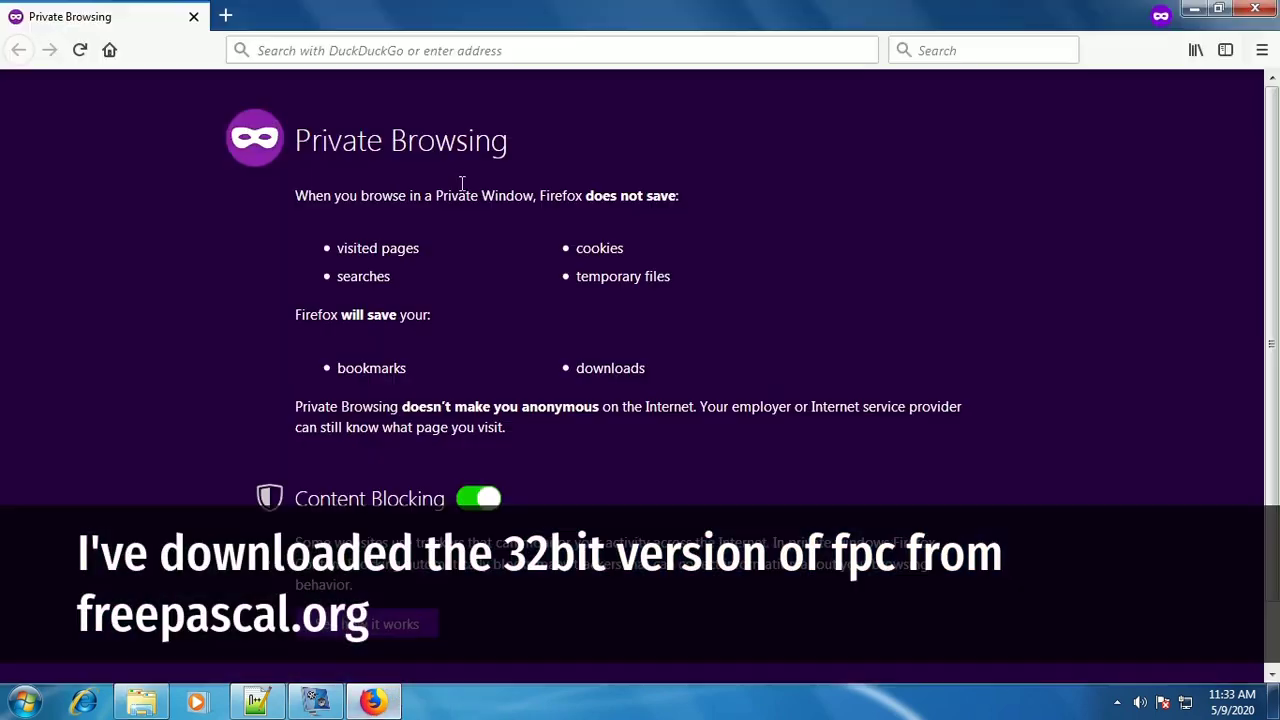
{"action": "left_click", "coordinate": [515, 42]}
{"action": "type", "text": "https://freepascal.org"}
{"action": "key", "text": "Return"}
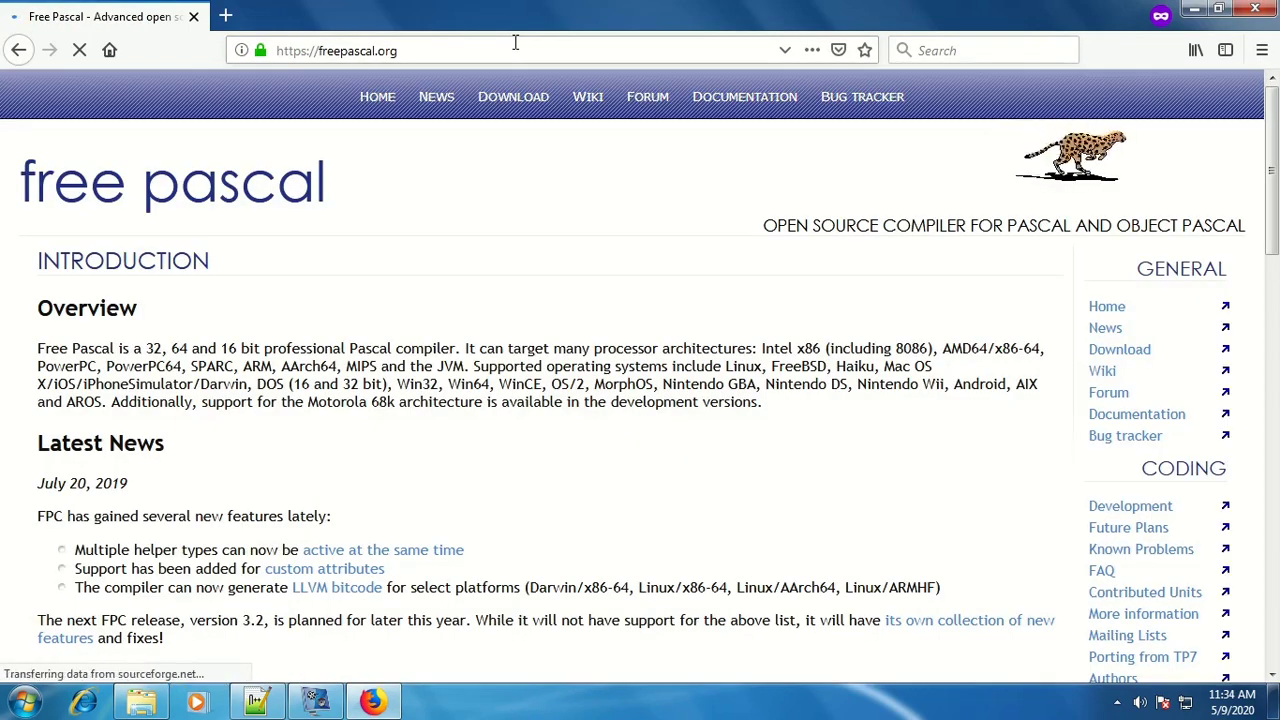
{"action": "left_click", "coordinate": [511, 96]}
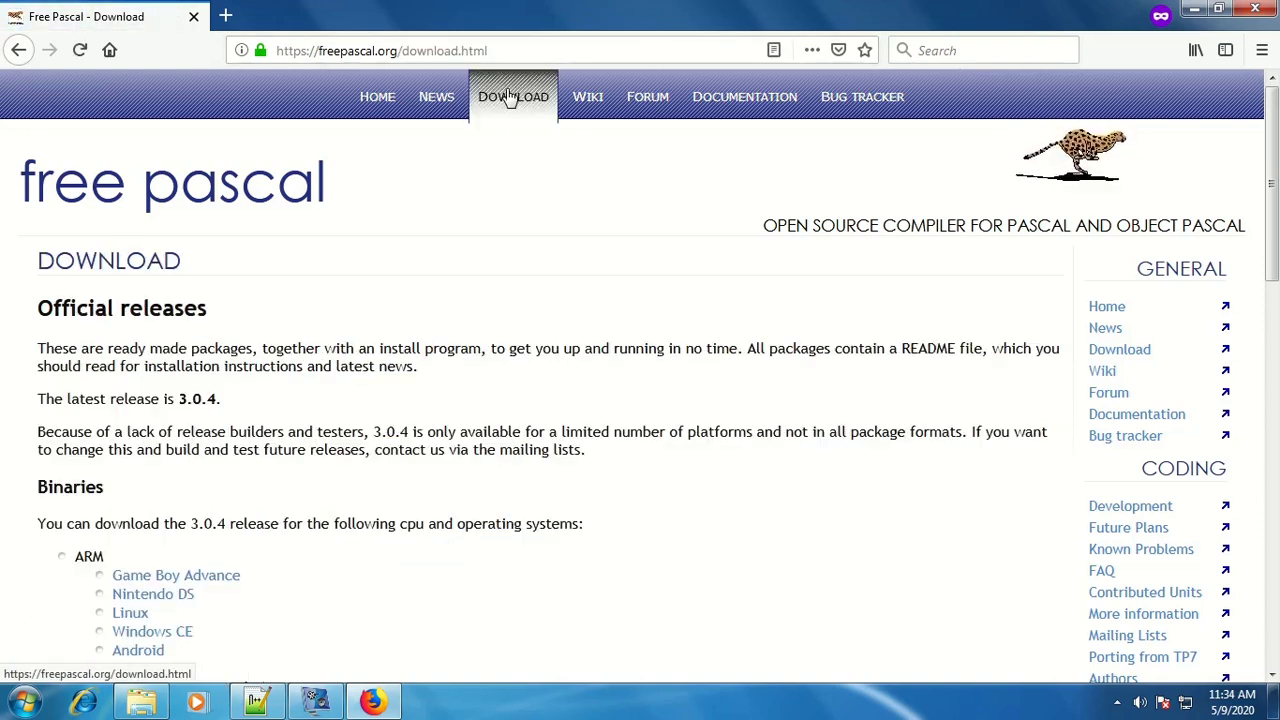
Download the Windows 32-bit compiler installer fpc-3.0.4.i386-win32.exe from the Hungary mirror
{"action": "scroll", "coordinate": [500, 398], "scroll_direction": "down", "scroll_amount": 5}
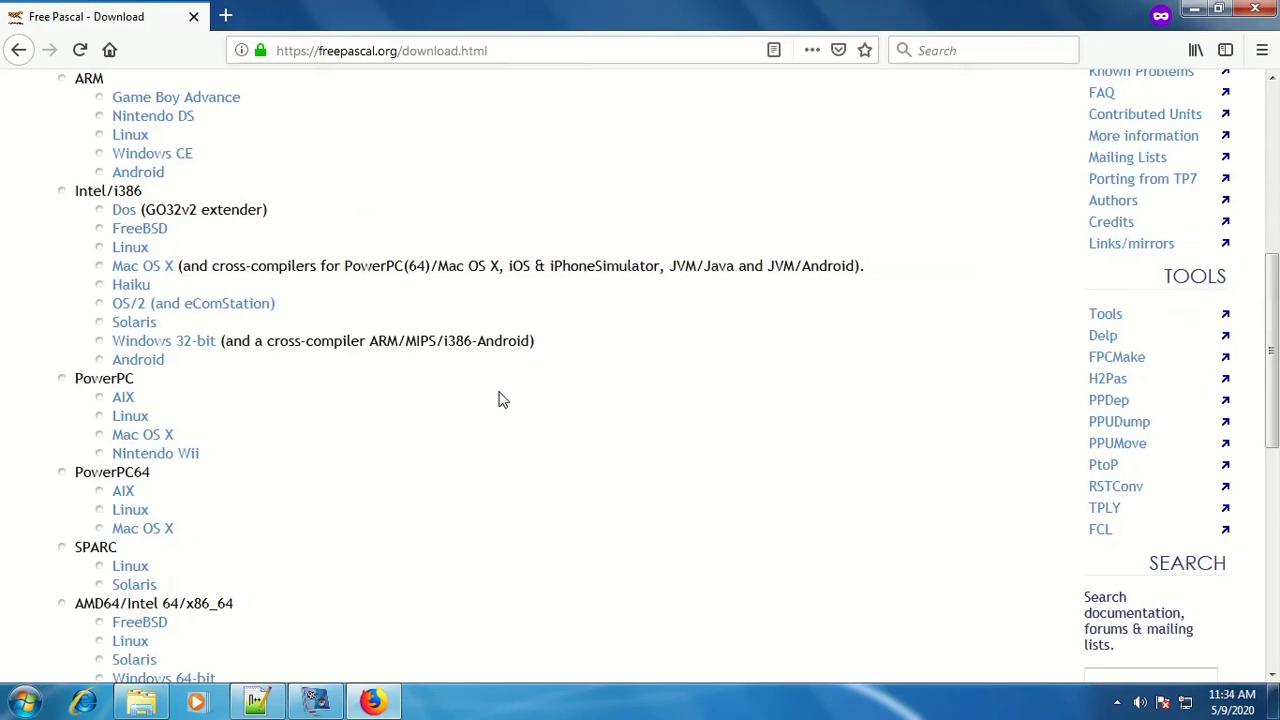
{"action": "scroll", "coordinate": [500, 396], "scroll_direction": "down", "scroll_amount": 2}
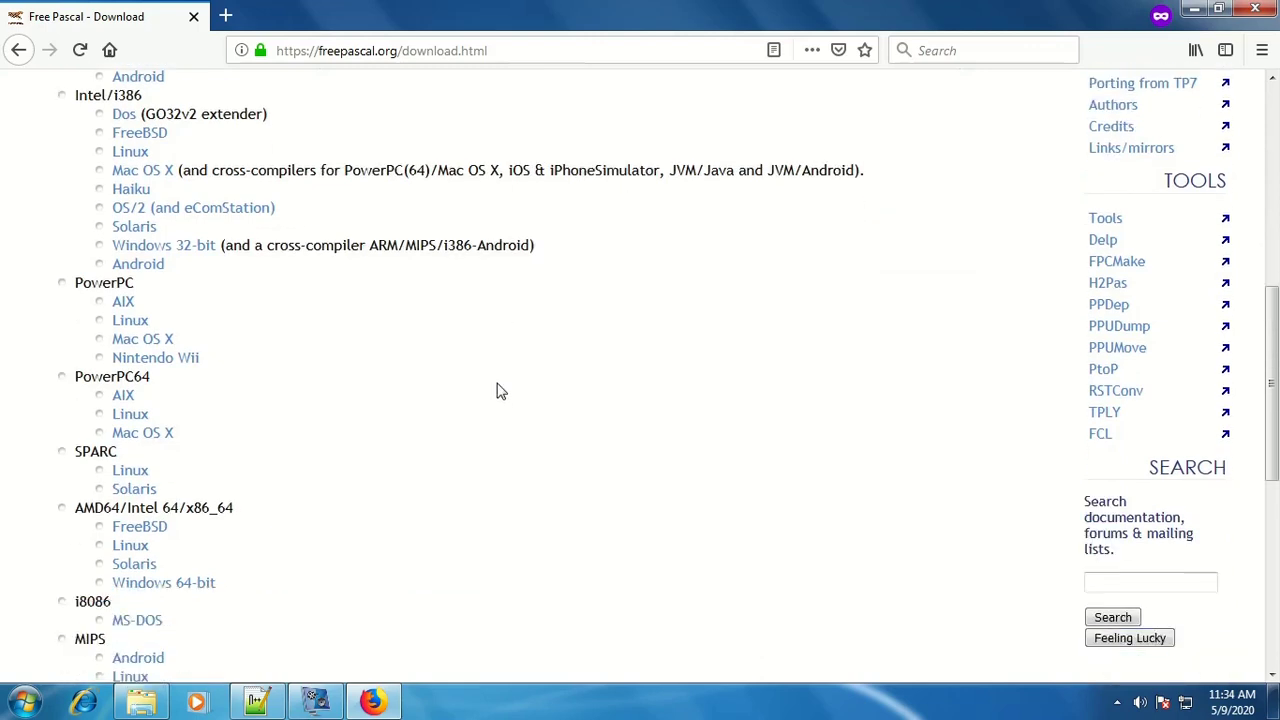
{"action": "left_click", "coordinate": [208, 254]}
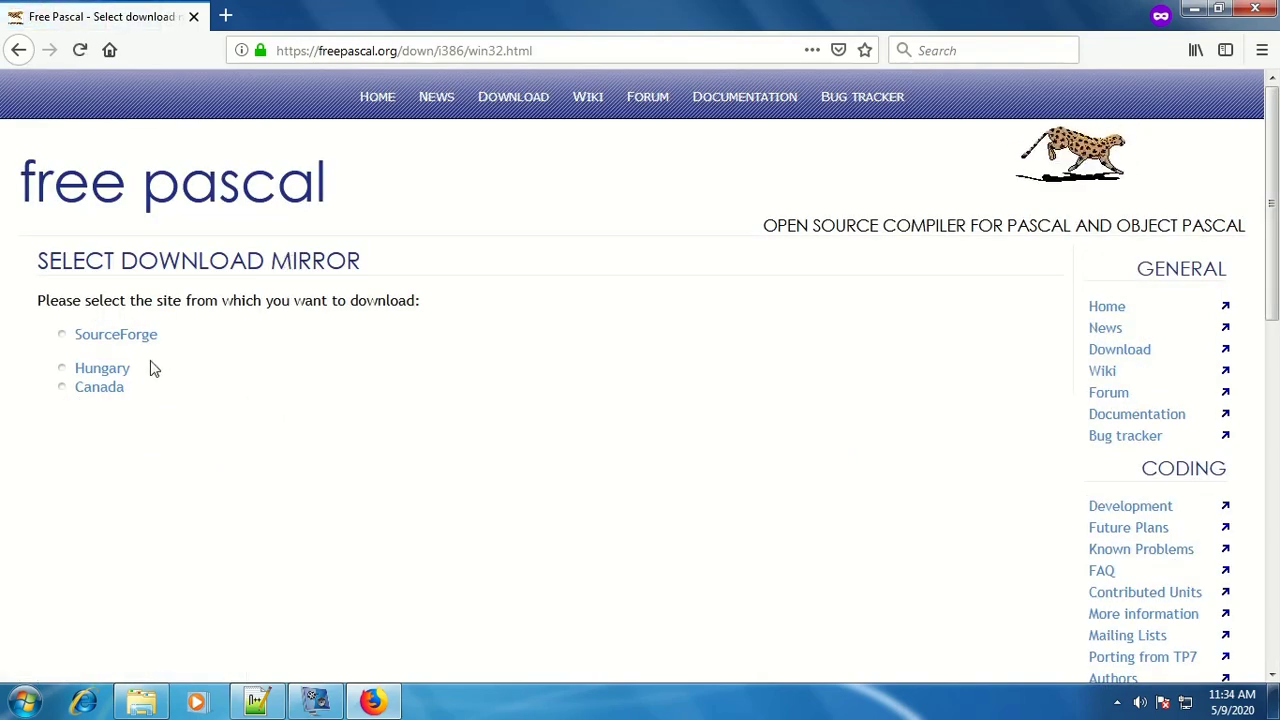
{"action": "left_click", "coordinate": [125, 370]}
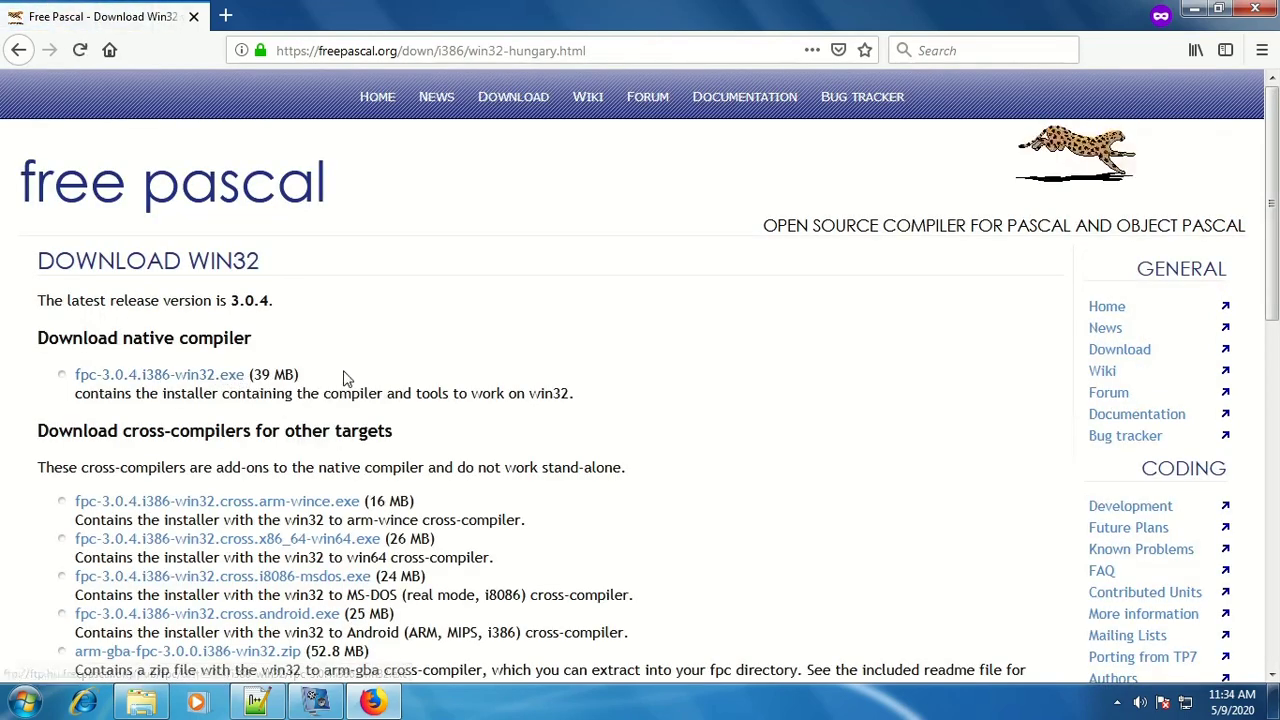
{"action": "scroll", "coordinate": [343, 375], "scroll_direction": "down", "scroll_amount": 2}
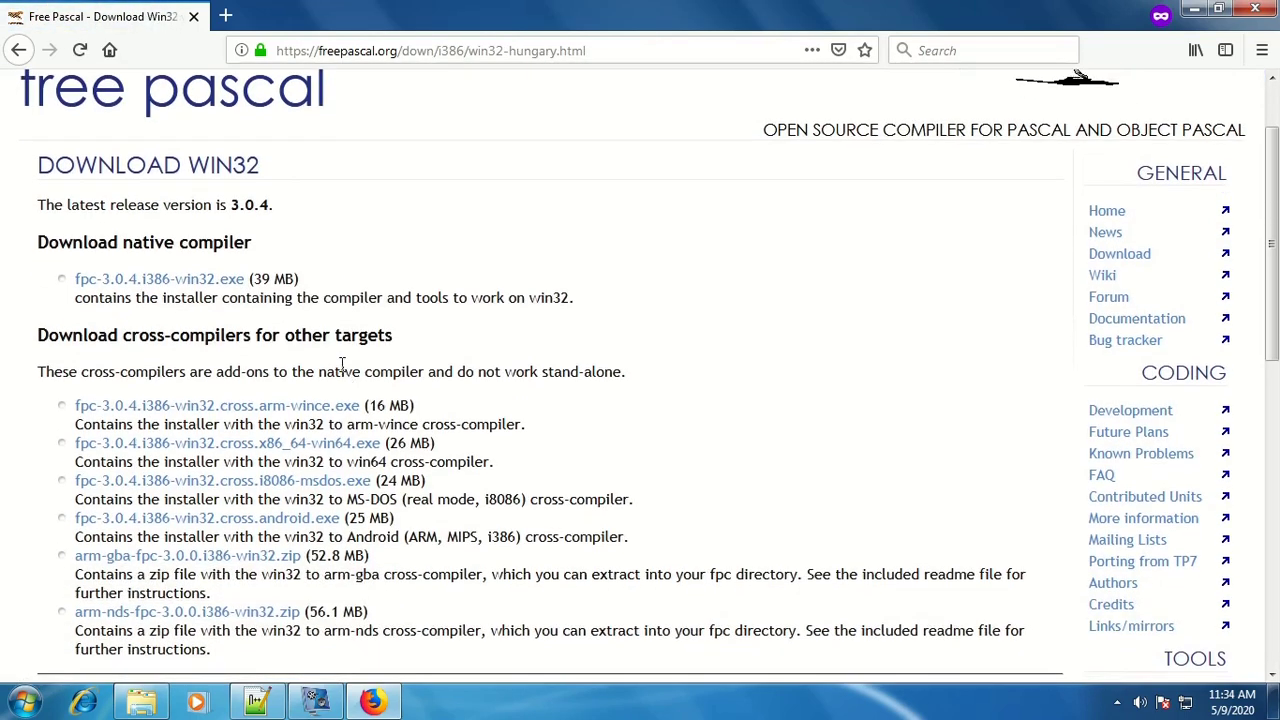
{"action": "left_click", "coordinate": [183, 288]}
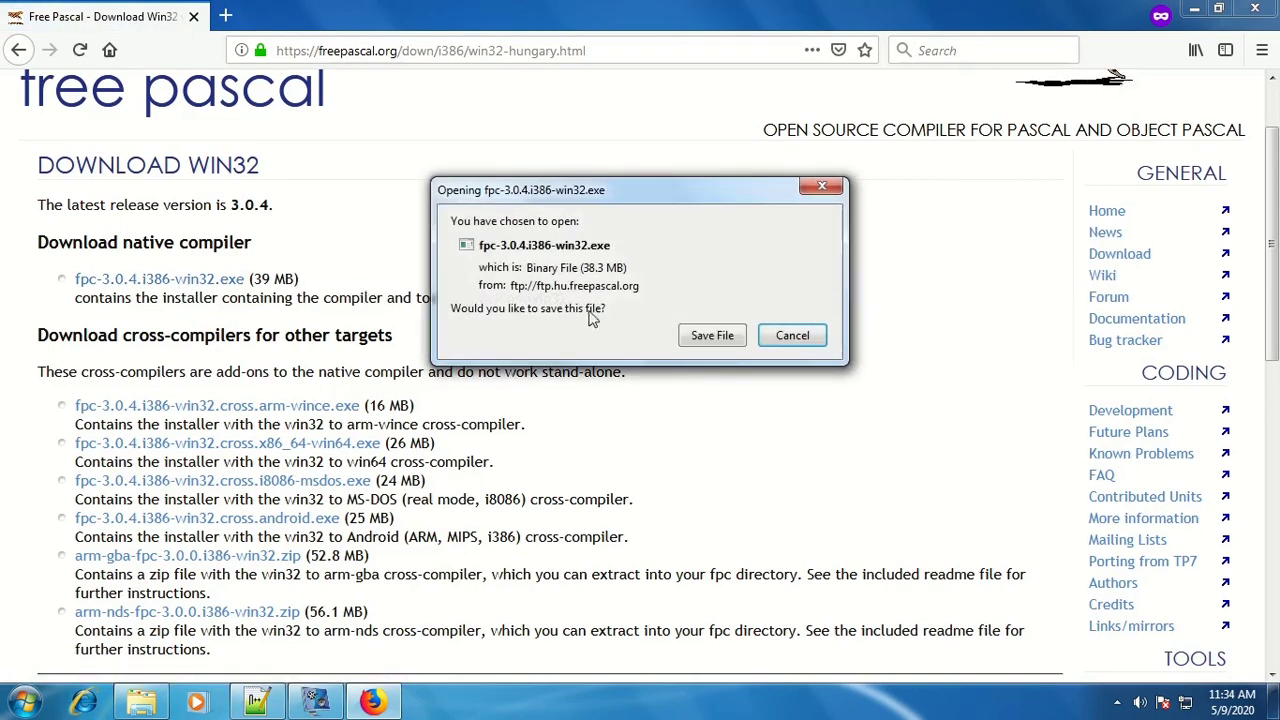
{"action": "left_click", "coordinate": [712, 335]}
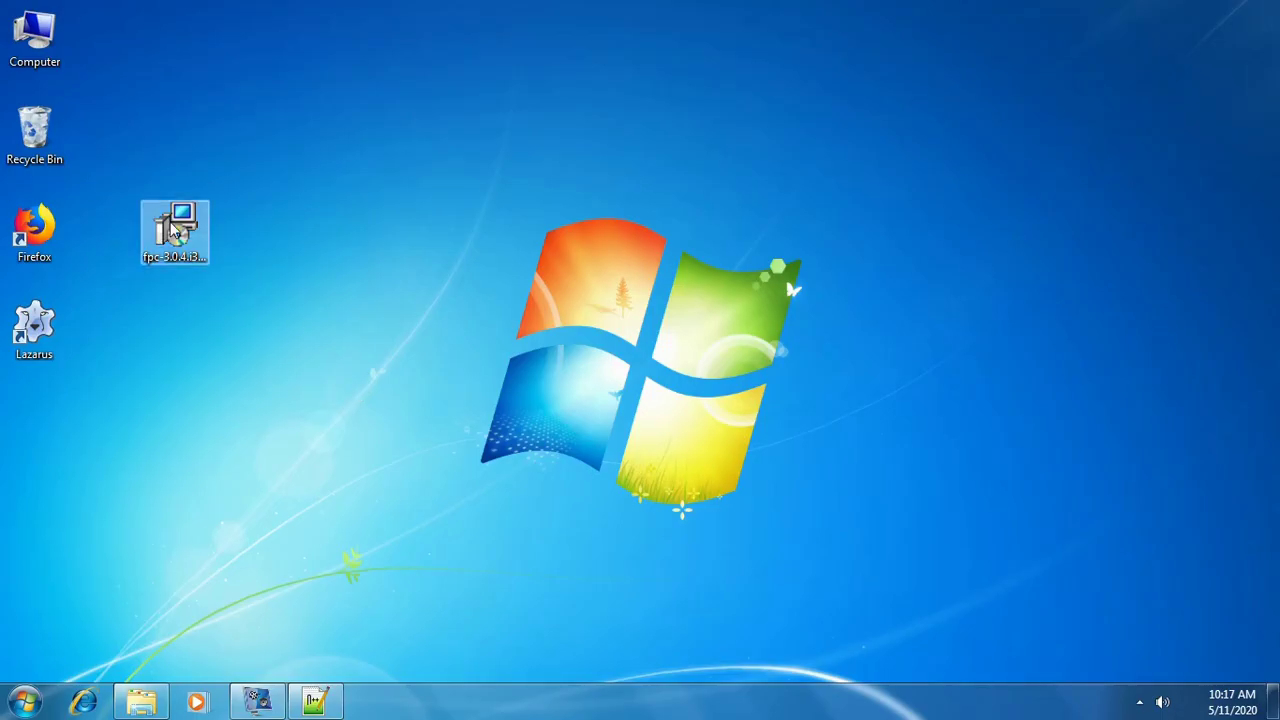
Run the fpc-3.0.4.i386-win32.exe installer from the desktop and proceed past the welcome page
{"action": "left_click", "coordinate": [172, 230]}
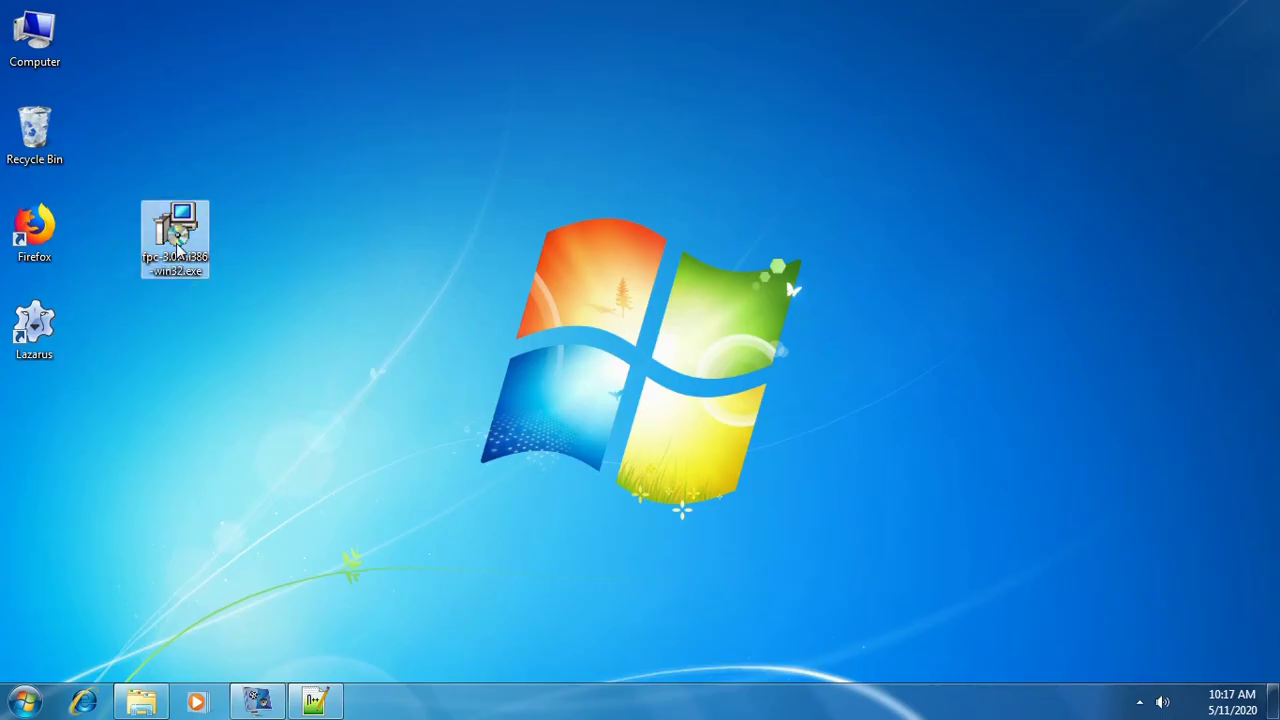
{"action": "double_click", "coordinate": [177, 248]}
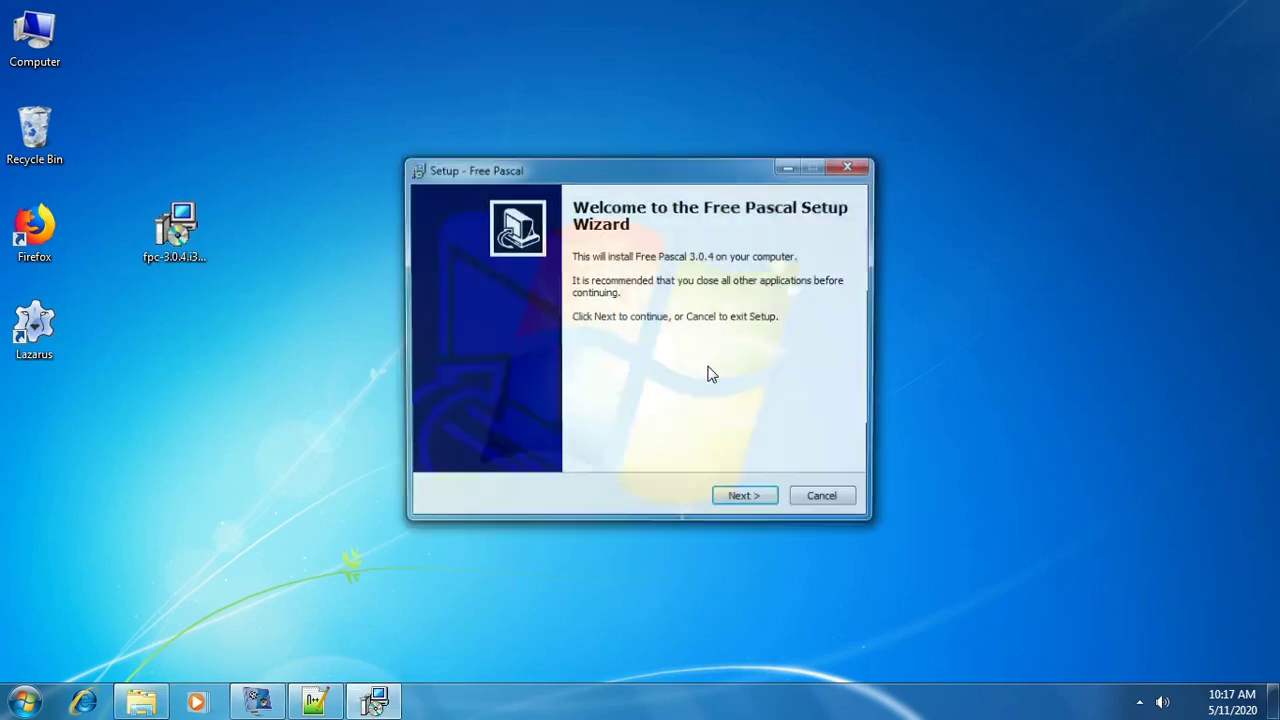
{"action": "left_click", "coordinate": [741, 500]}
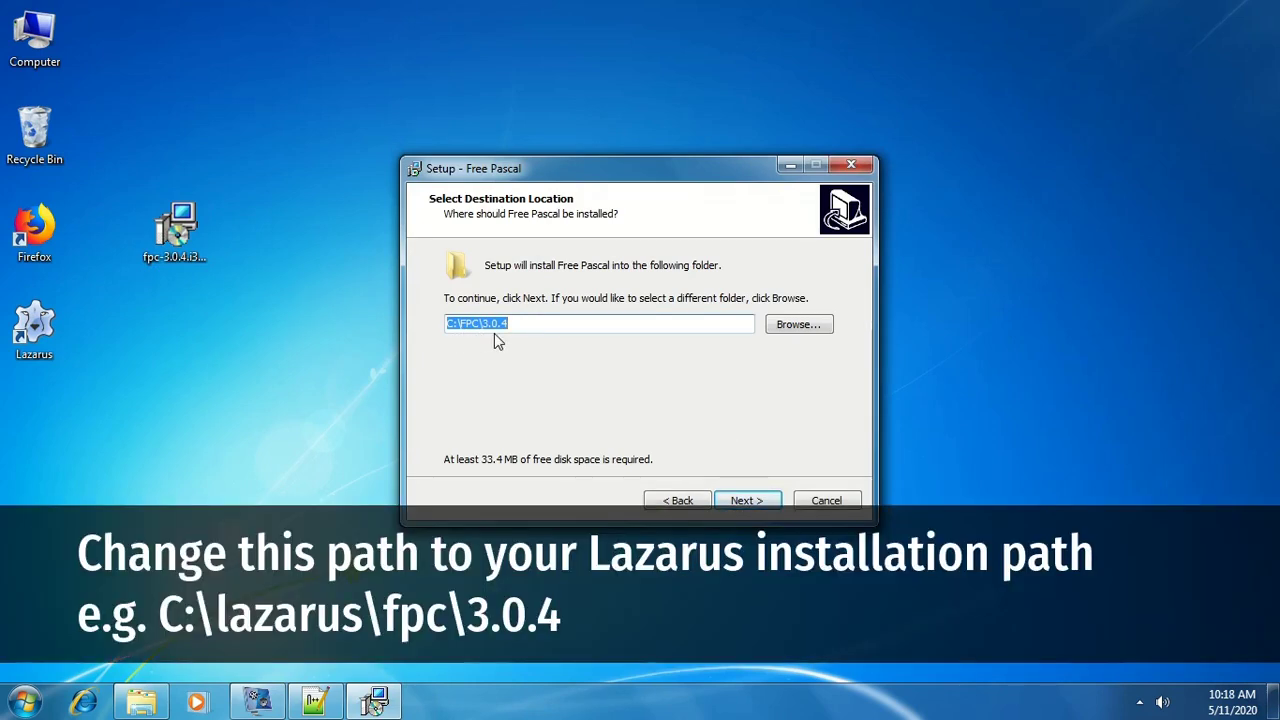
Set the installation destination to the existing folder C:\lazarus\fpc\3.0.4 and continue to component selection
{"action": "left_click", "coordinate": [776, 330]}
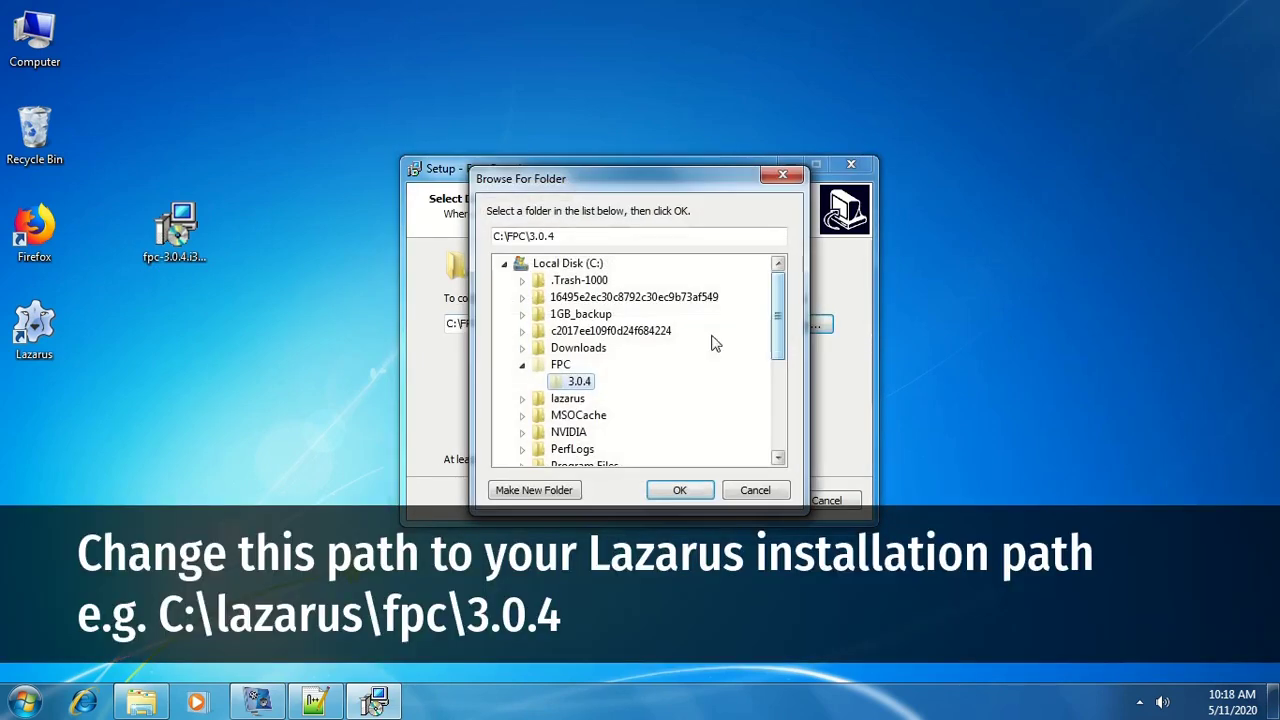
{"action": "left_click", "coordinate": [522, 398]}
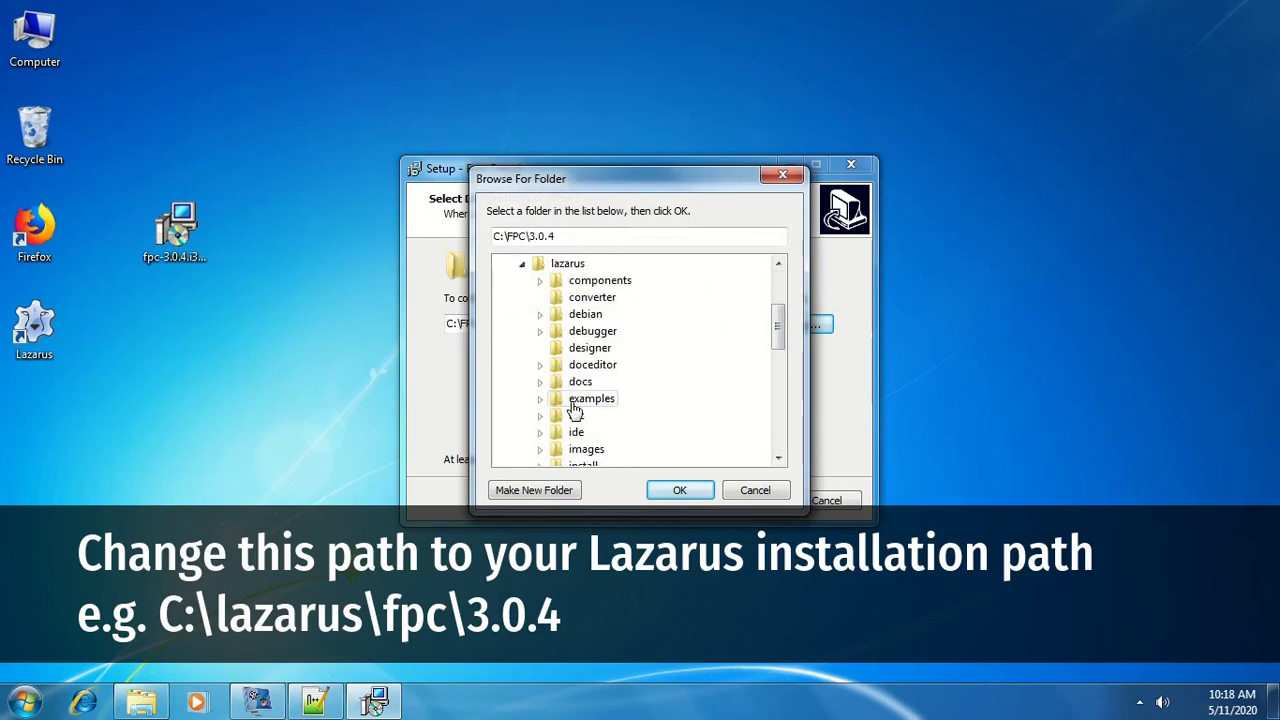
{"action": "left_click", "coordinate": [541, 416]}
{"action": "left_click", "coordinate": [590, 433]}
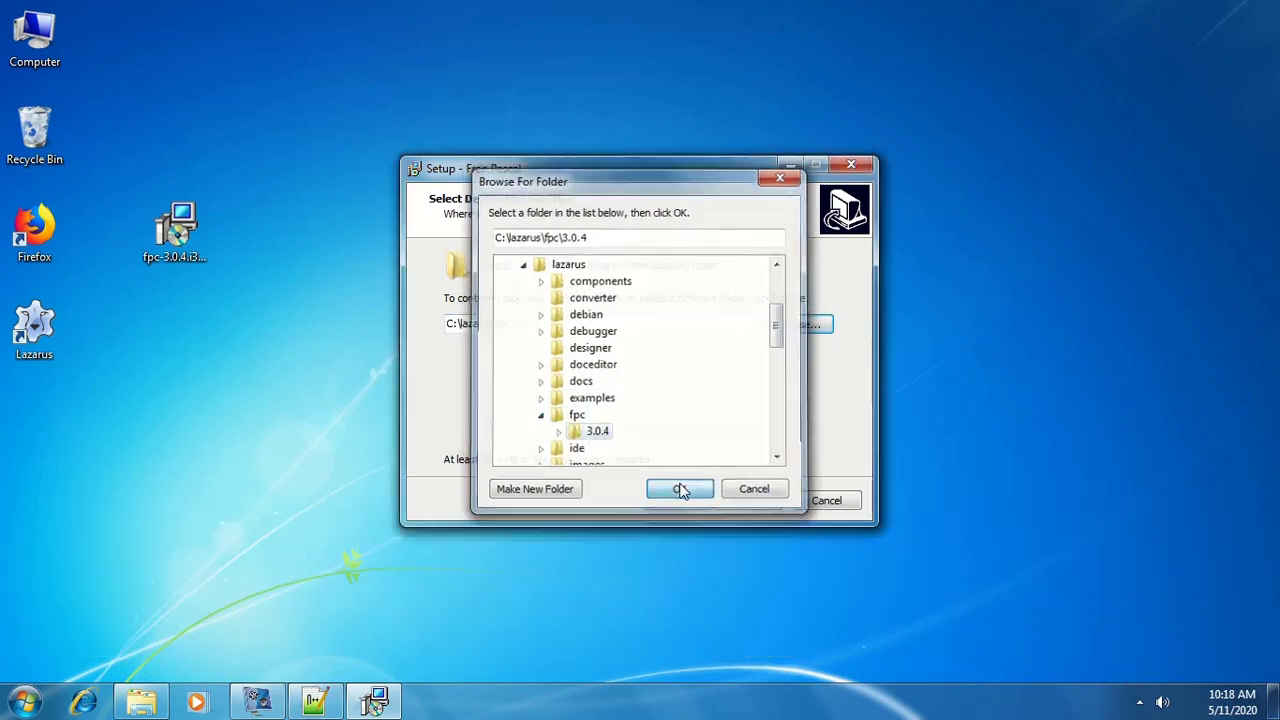
{"action": "left_click", "coordinate": [680, 490]}
{"action": "left_click", "coordinate": [758, 503]}
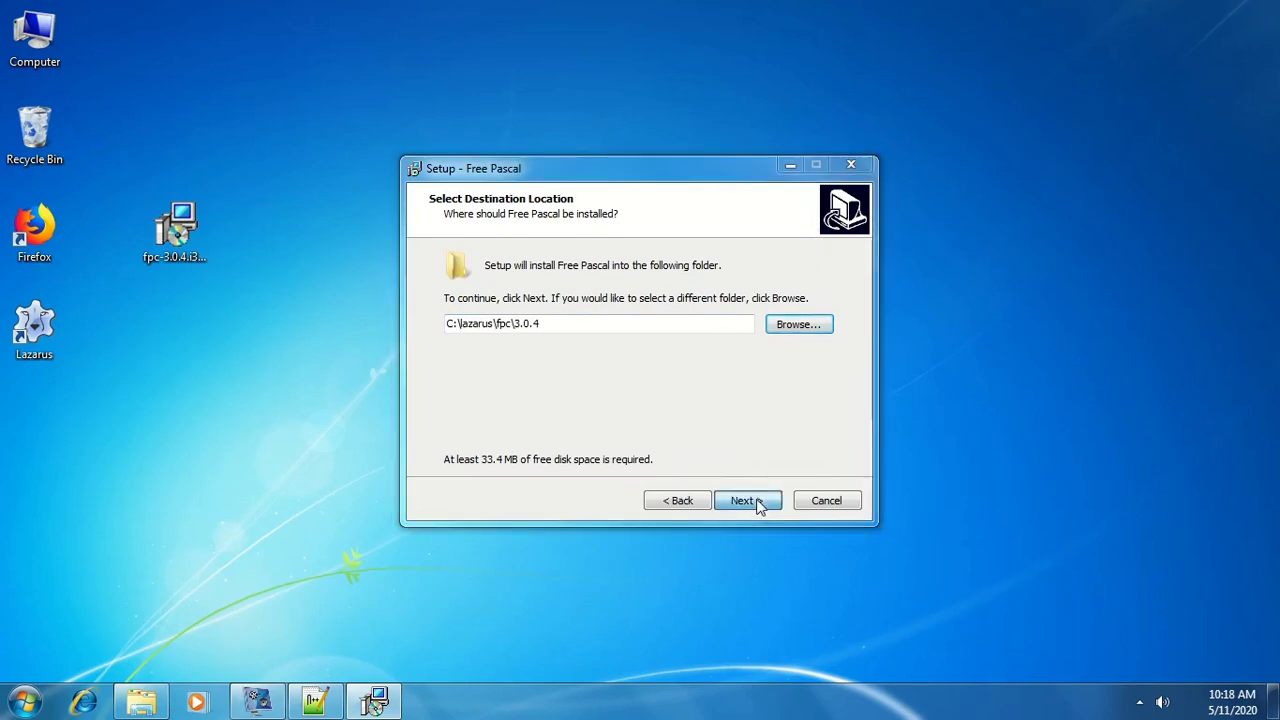
{"action": "left_click", "coordinate": [722, 440]}
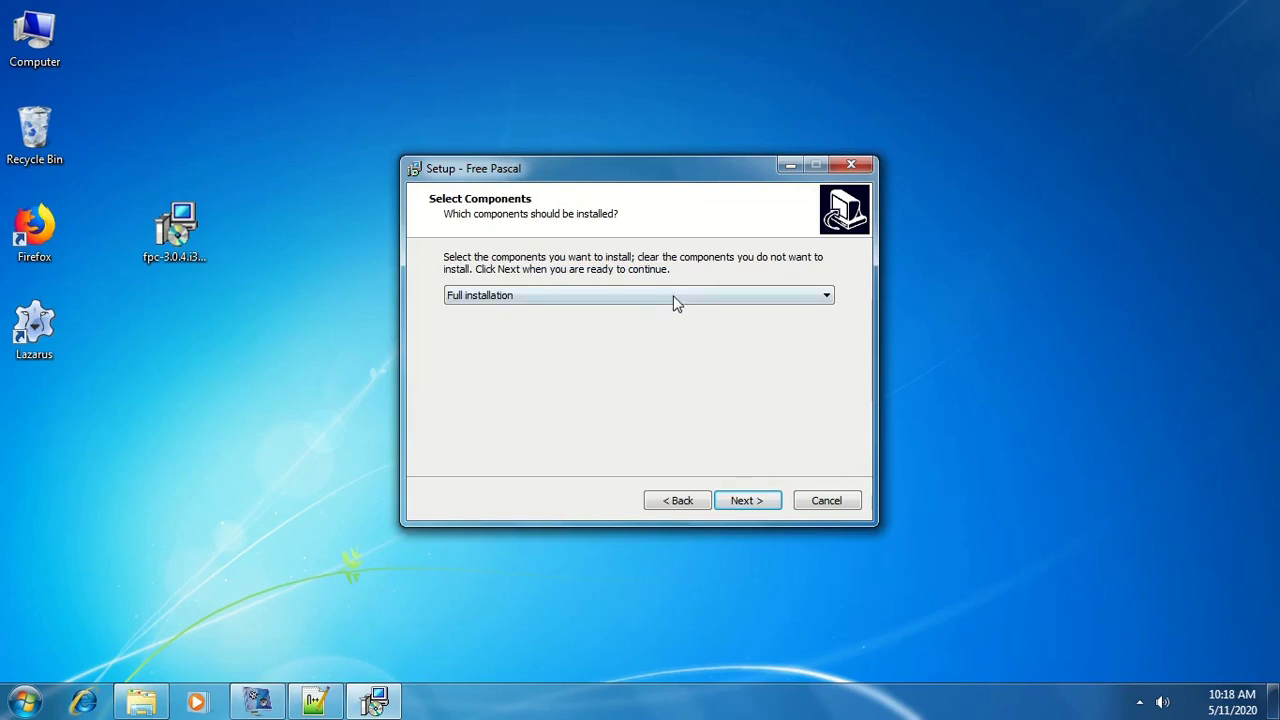
{"action": "left_click", "coordinate": [673, 297]}
{"action": "left_click", "coordinate": [588, 328]}
{"action": "left_click", "coordinate": [595, 297]}
{"action": "left_click", "coordinate": [572, 312]}
Choose Custom installation, exclude Documentation in PDF, Integrated Development Environment, Examples and Demos, and continue to the Start Menu folder page
{"action": "left_click", "coordinate": [591, 297]}
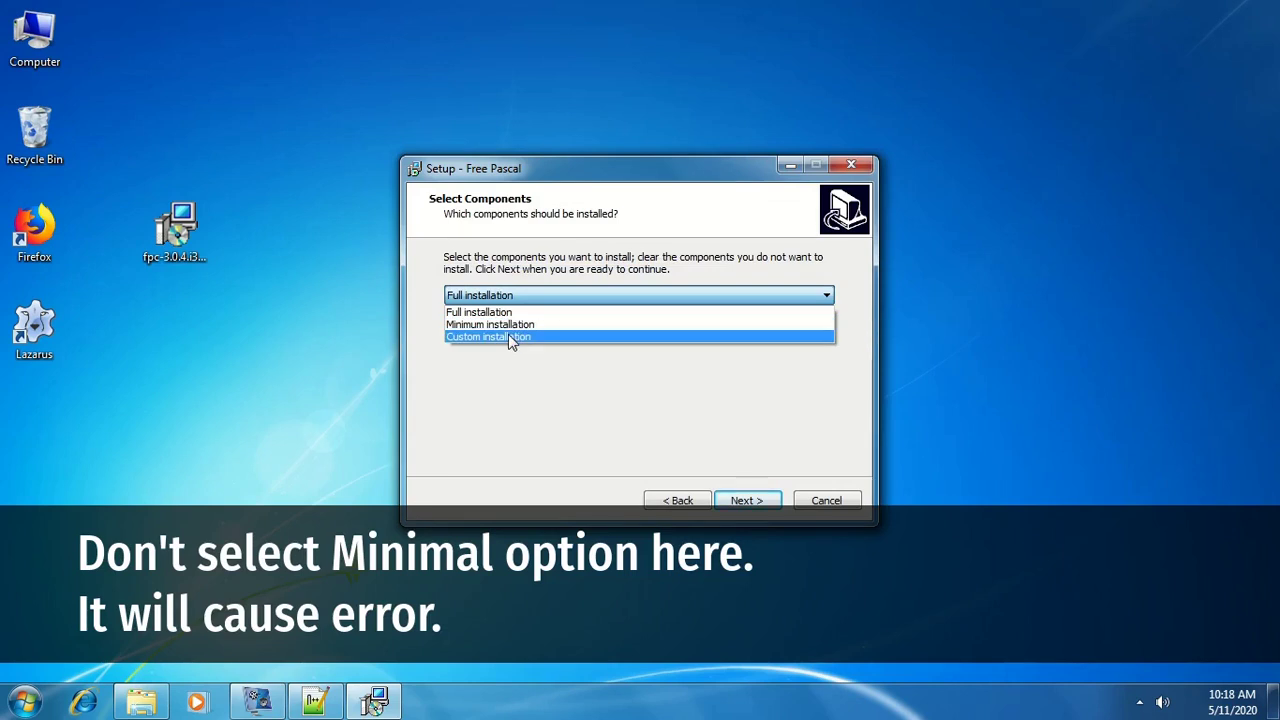
{"action": "left_click", "coordinate": [508, 337]}
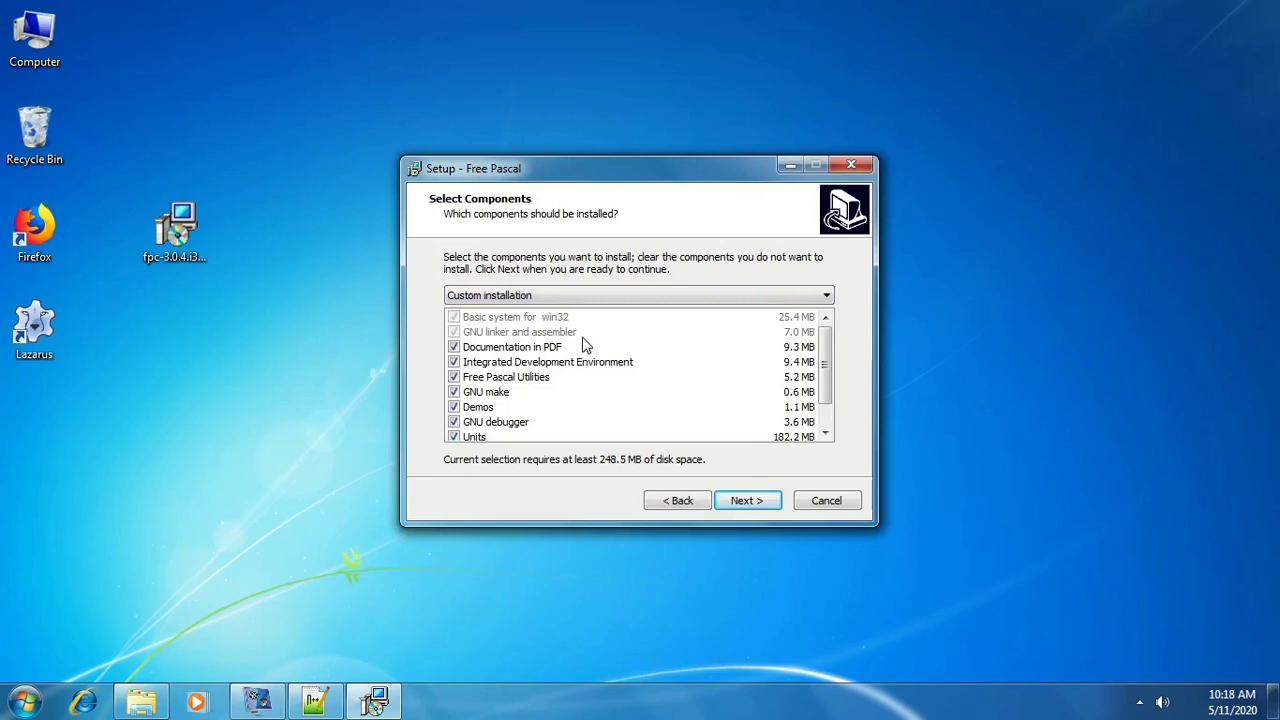
{"action": "left_click", "coordinate": [455, 347]}
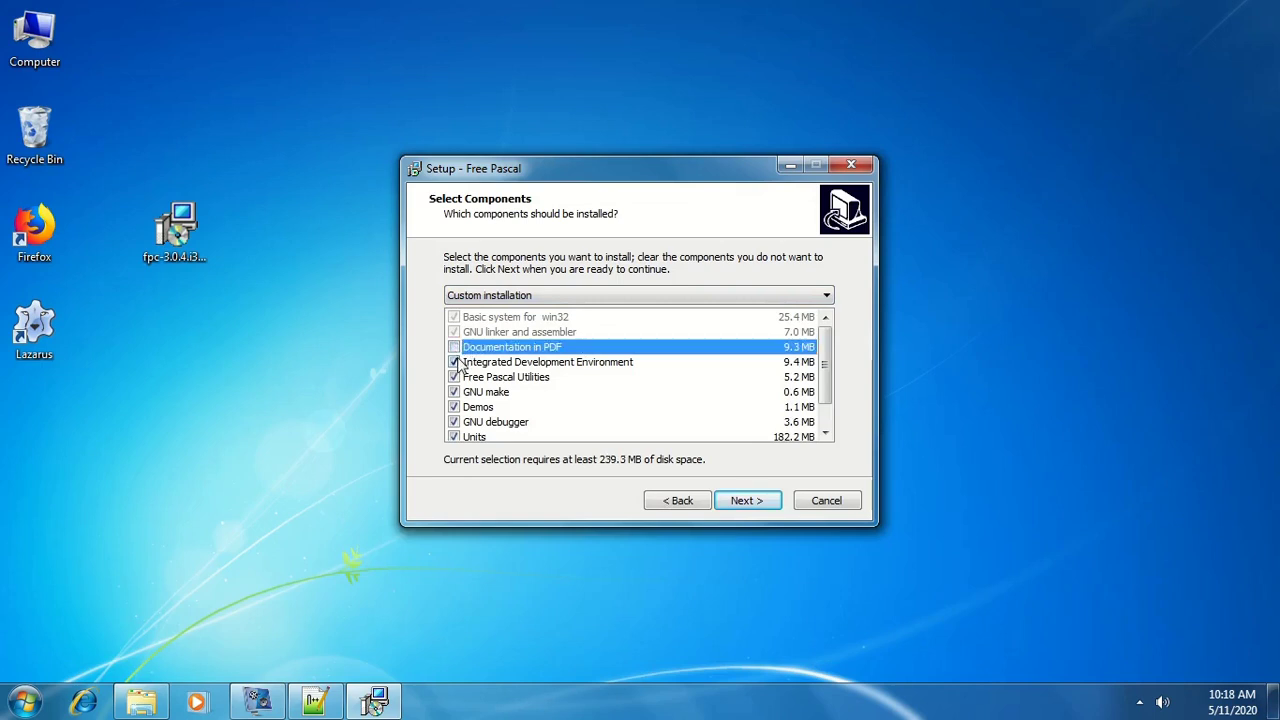
{"action": "left_click", "coordinate": [455, 362]}
{"action": "scroll", "coordinate": [815, 390], "scroll_direction": "down", "scroll_amount": 1}
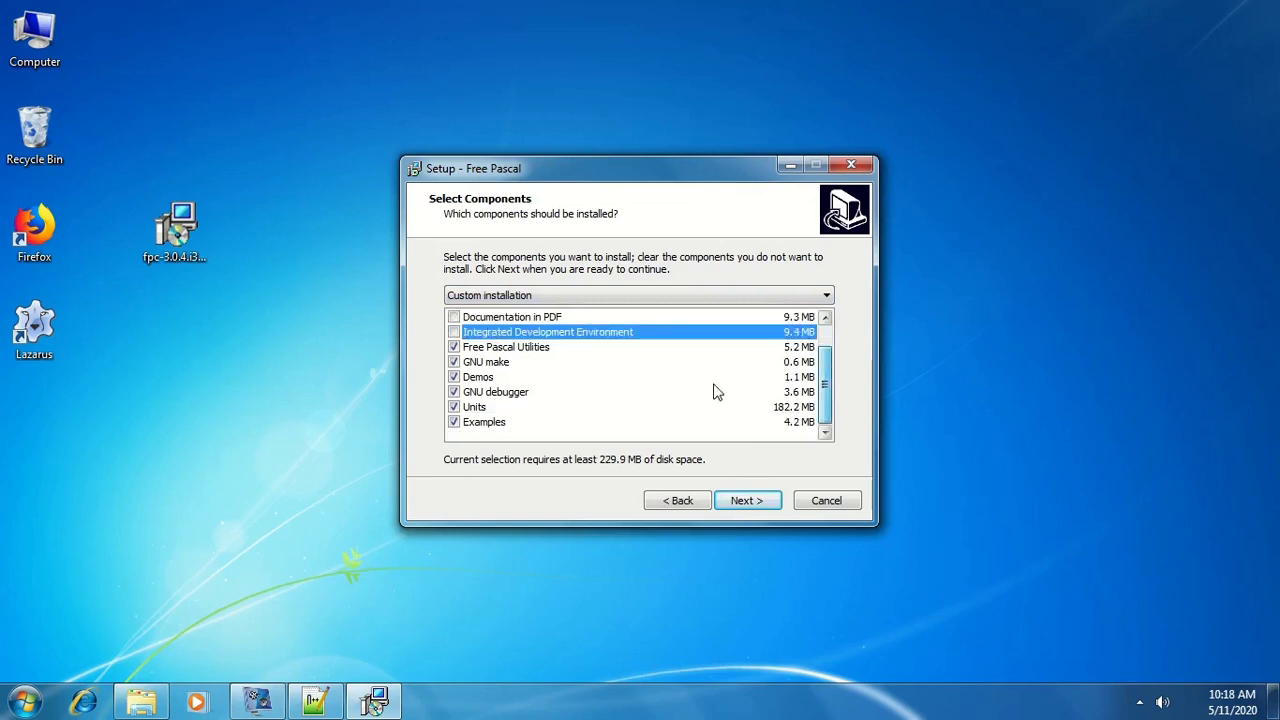
{"action": "left_click", "coordinate": [455, 423]}
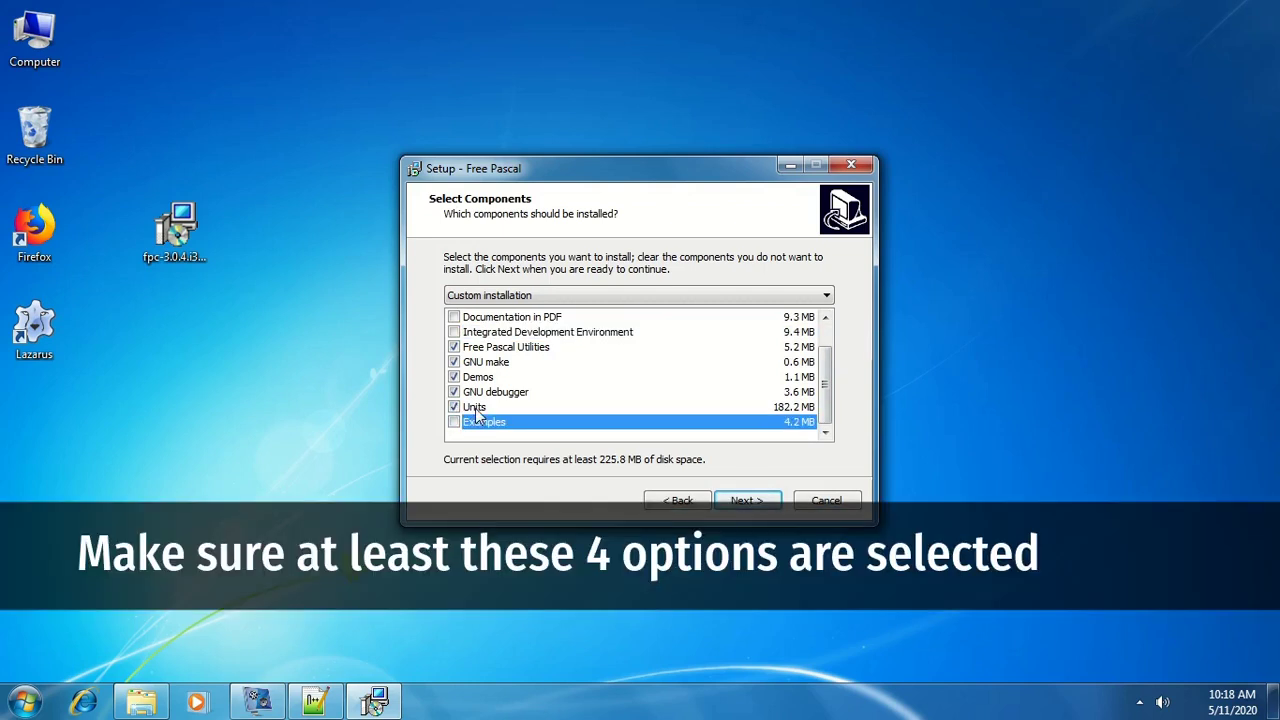
{"action": "left_click", "coordinate": [455, 377]}
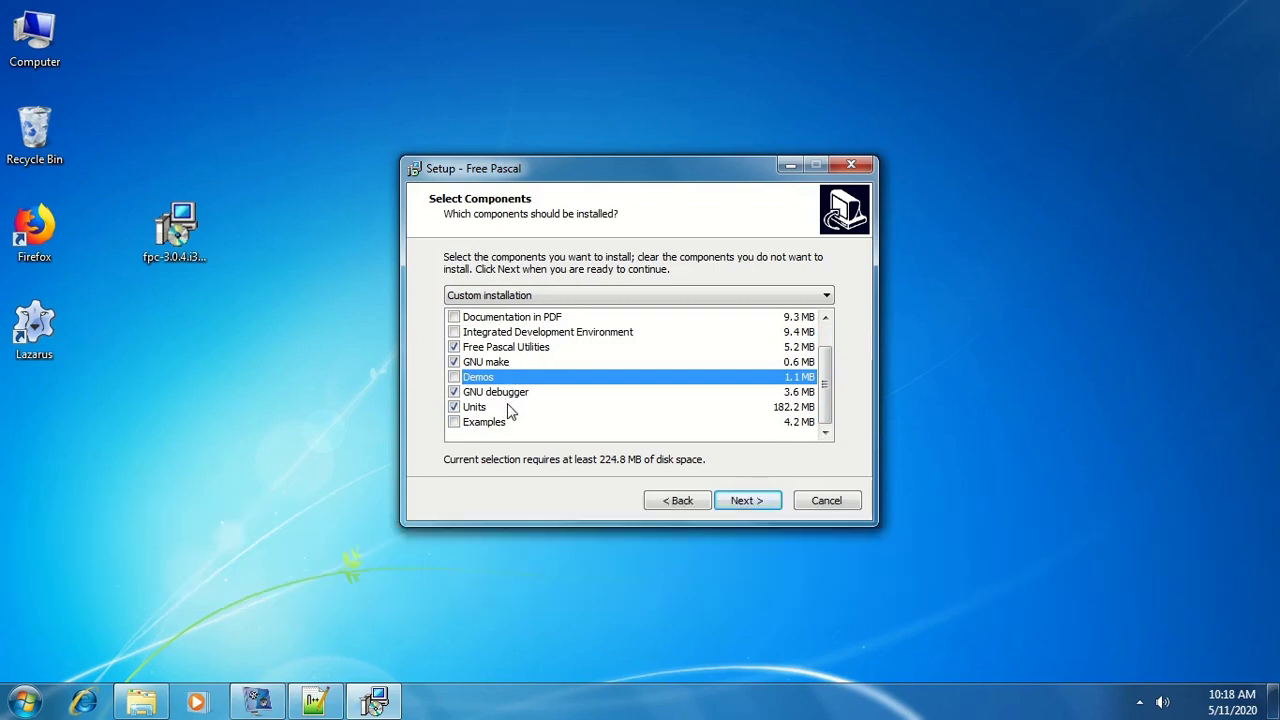
{"action": "left_click", "coordinate": [745, 503]}
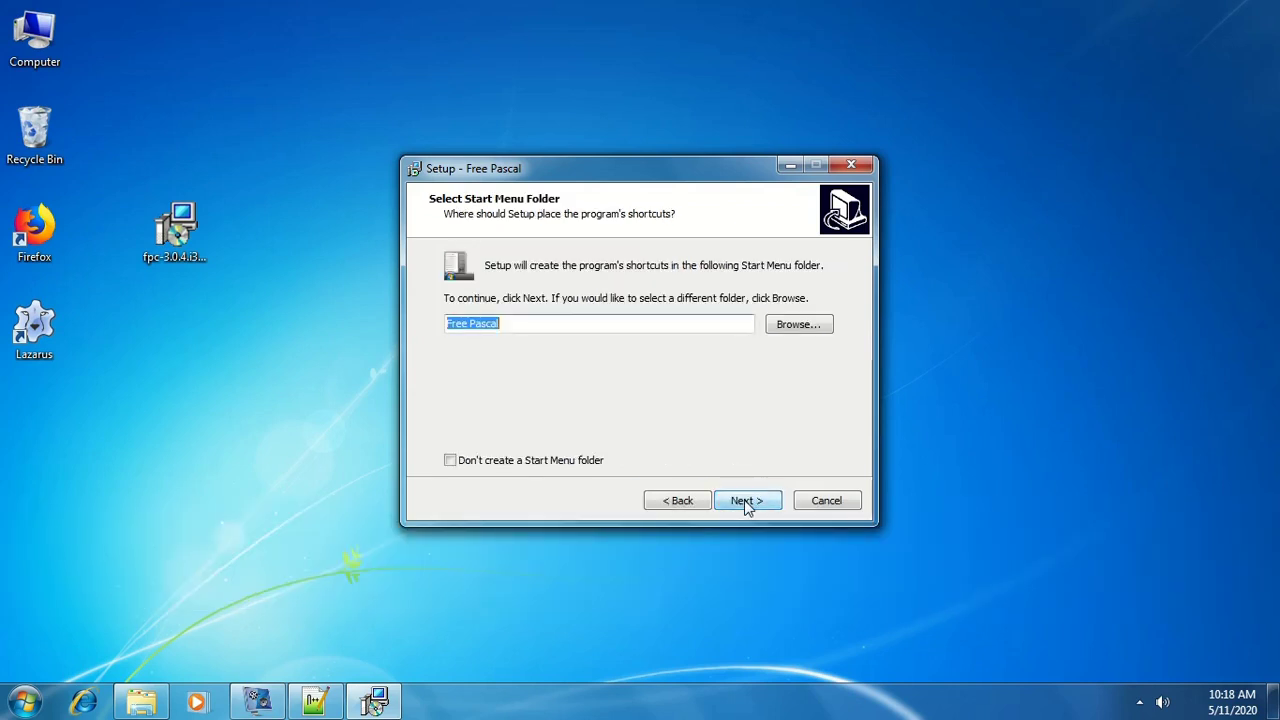
Keep the Free Pascal Start Menu folder, install the compiler and finish the setup wizard
{"action": "left_click", "coordinate": [745, 503]}
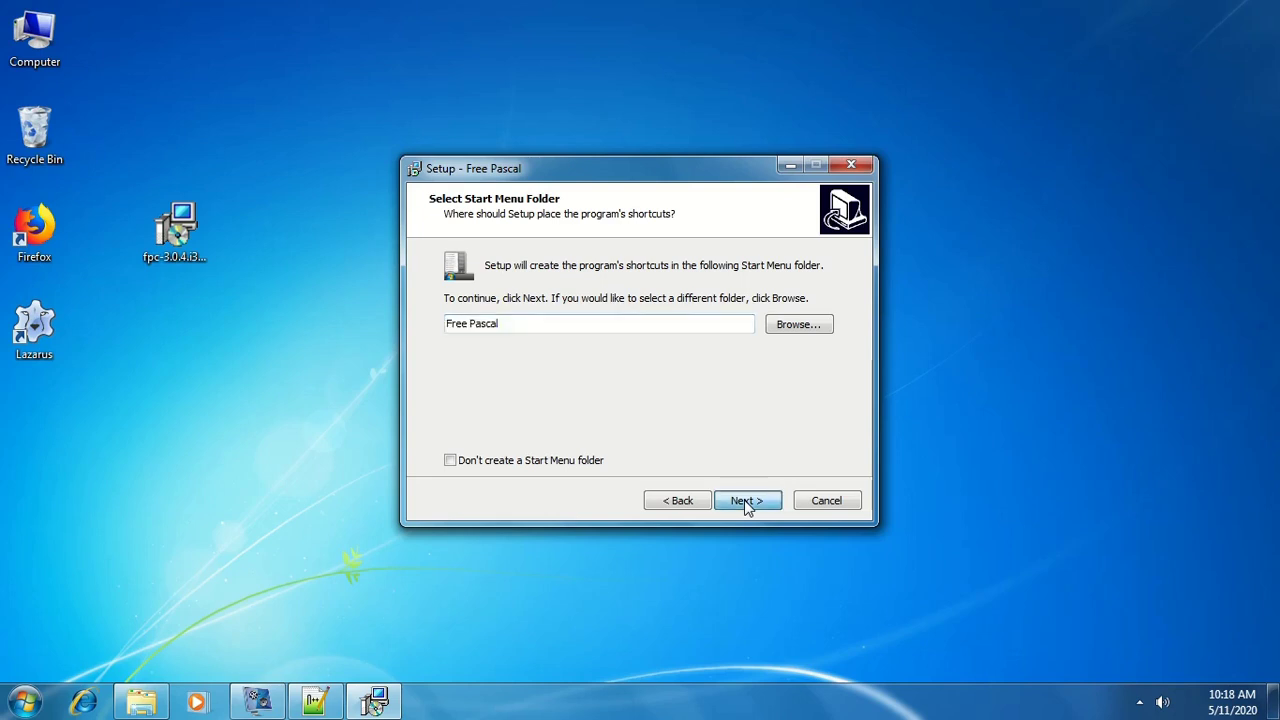
{"action": "left_click", "coordinate": [745, 503]}
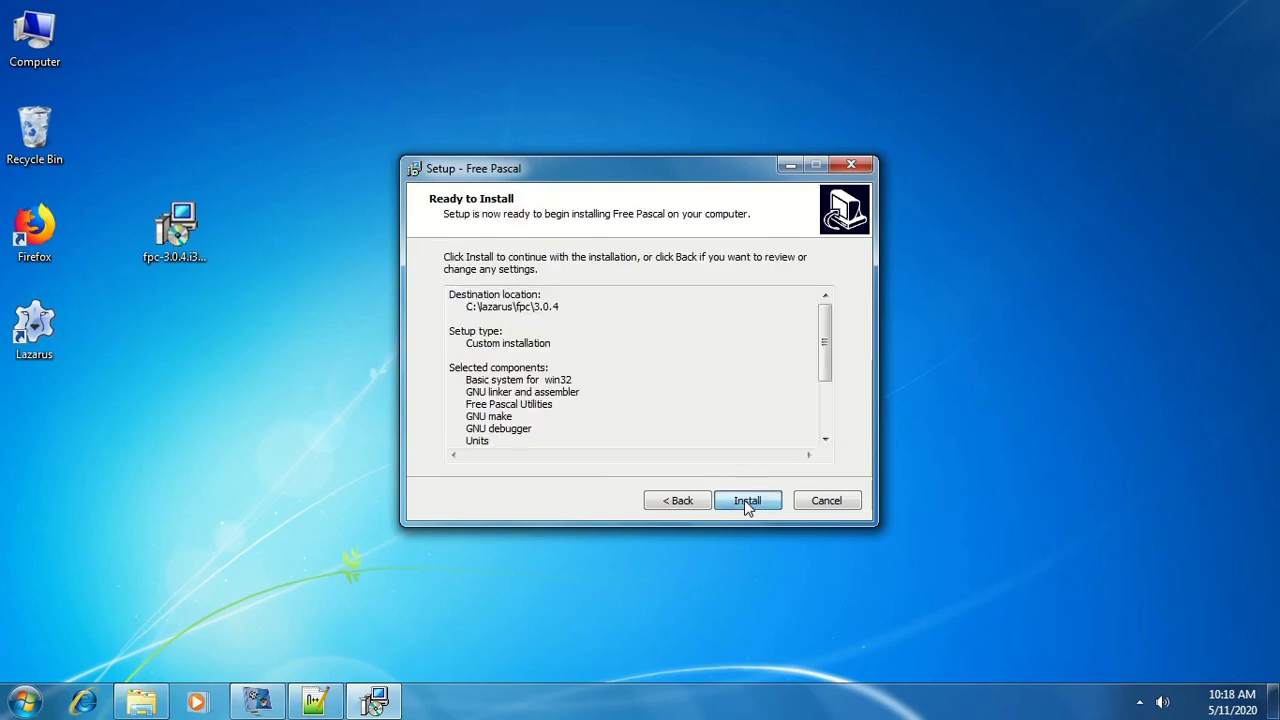
{"action": "left_click", "coordinate": [745, 503]}
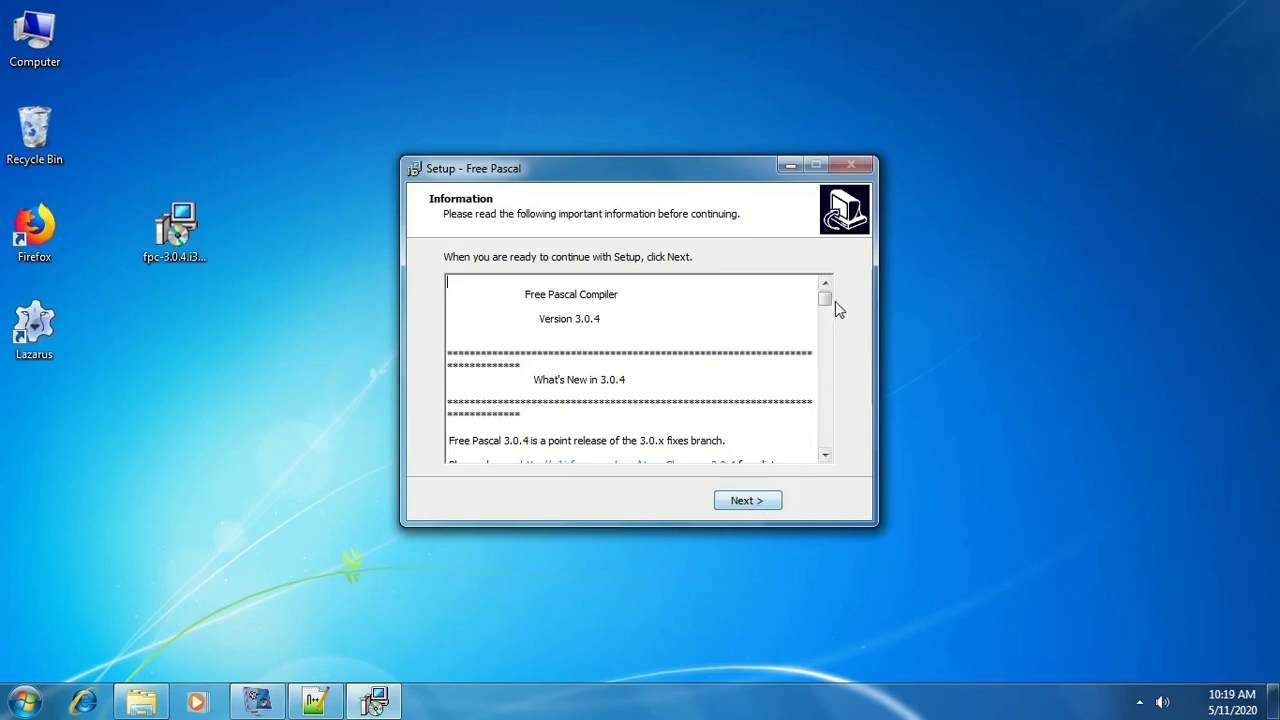
{"action": "left_click_drag", "start_coordinate": [829, 294], "coordinate": [831, 323]}
{"action": "left_click", "coordinate": [764, 503]}
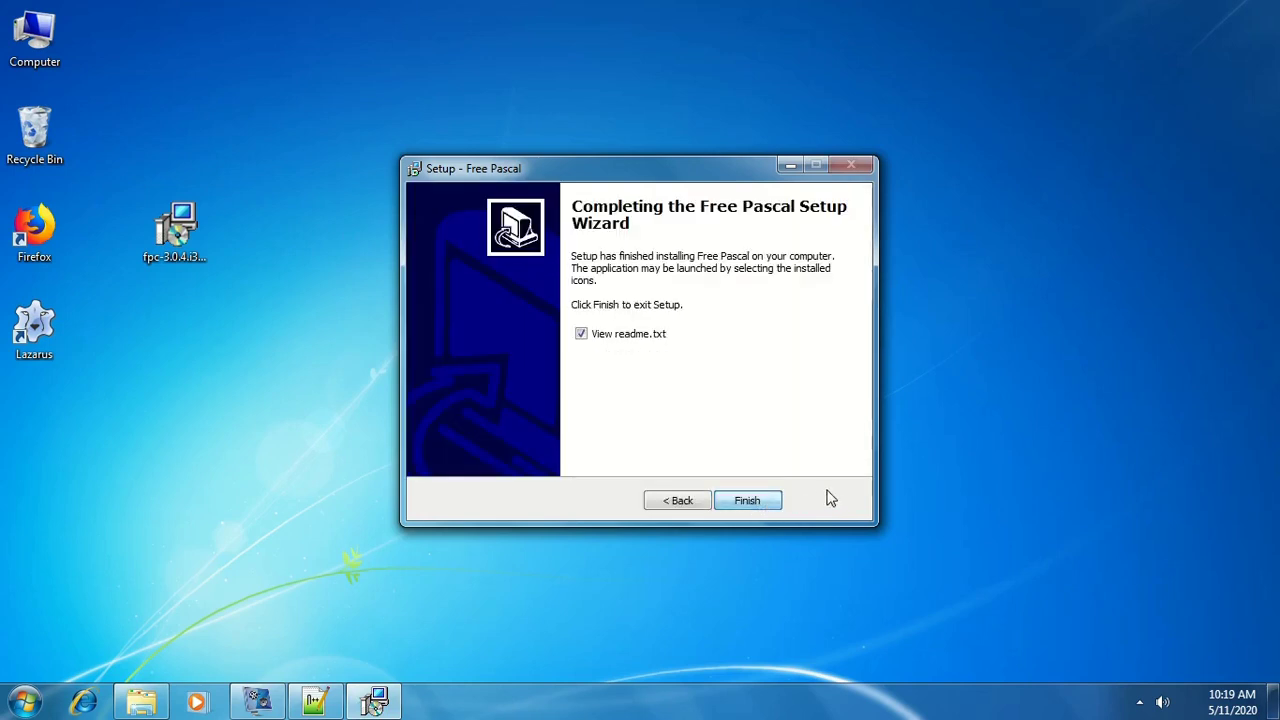
{"action": "left_click", "coordinate": [750, 500]}
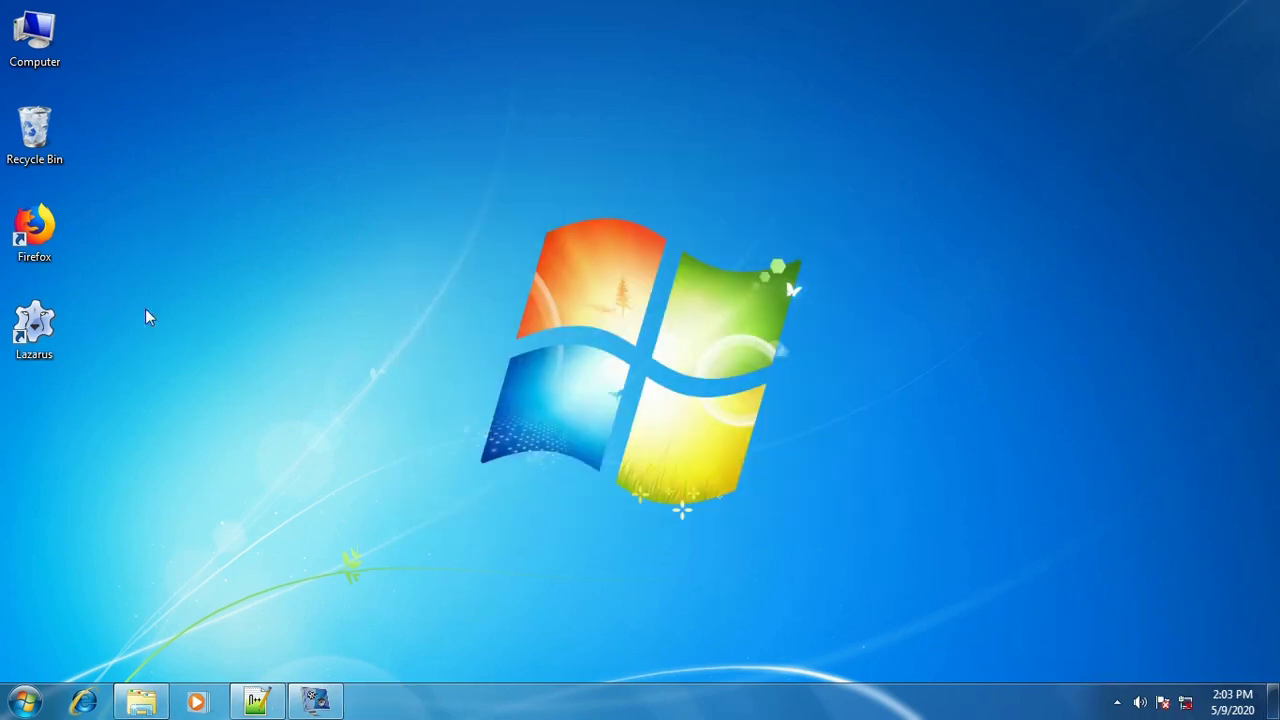
Launch Lazarus and set the project's target OS to Win32 and target CPU family to i386 in its compiler options
{"action": "double_click", "coordinate": [34, 322]}
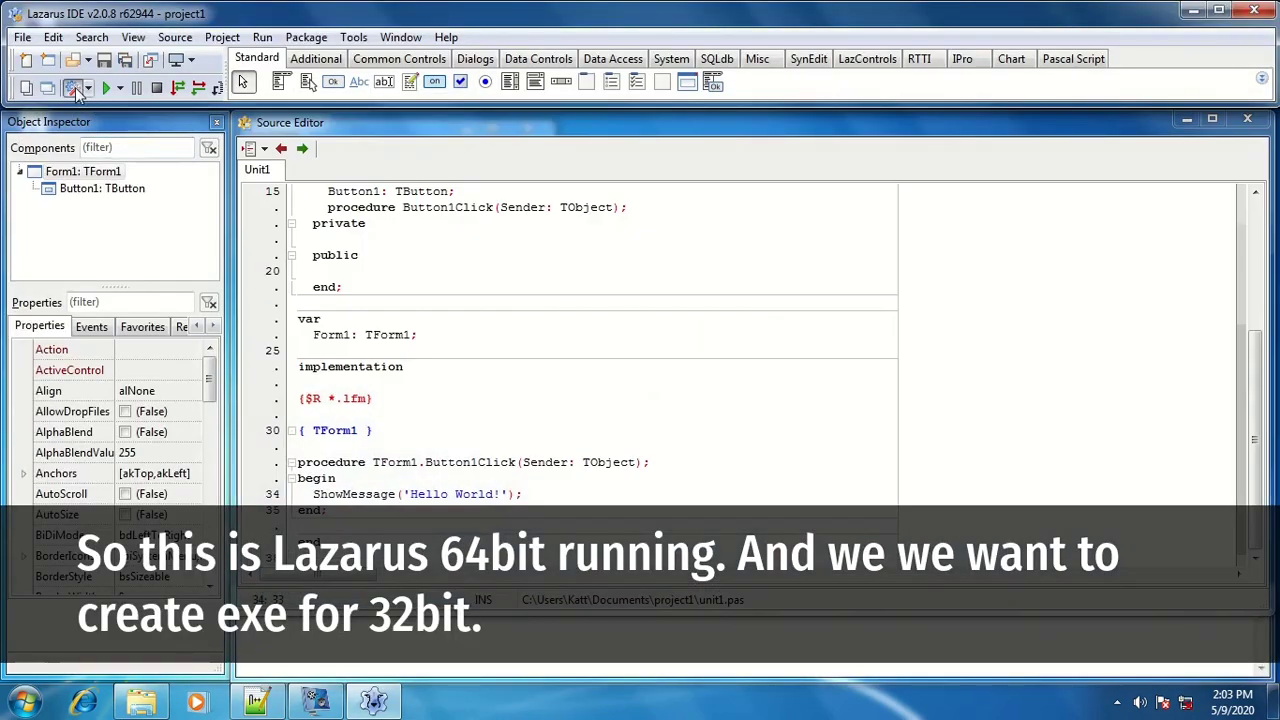
{"action": "left_click", "coordinate": [75, 88]}
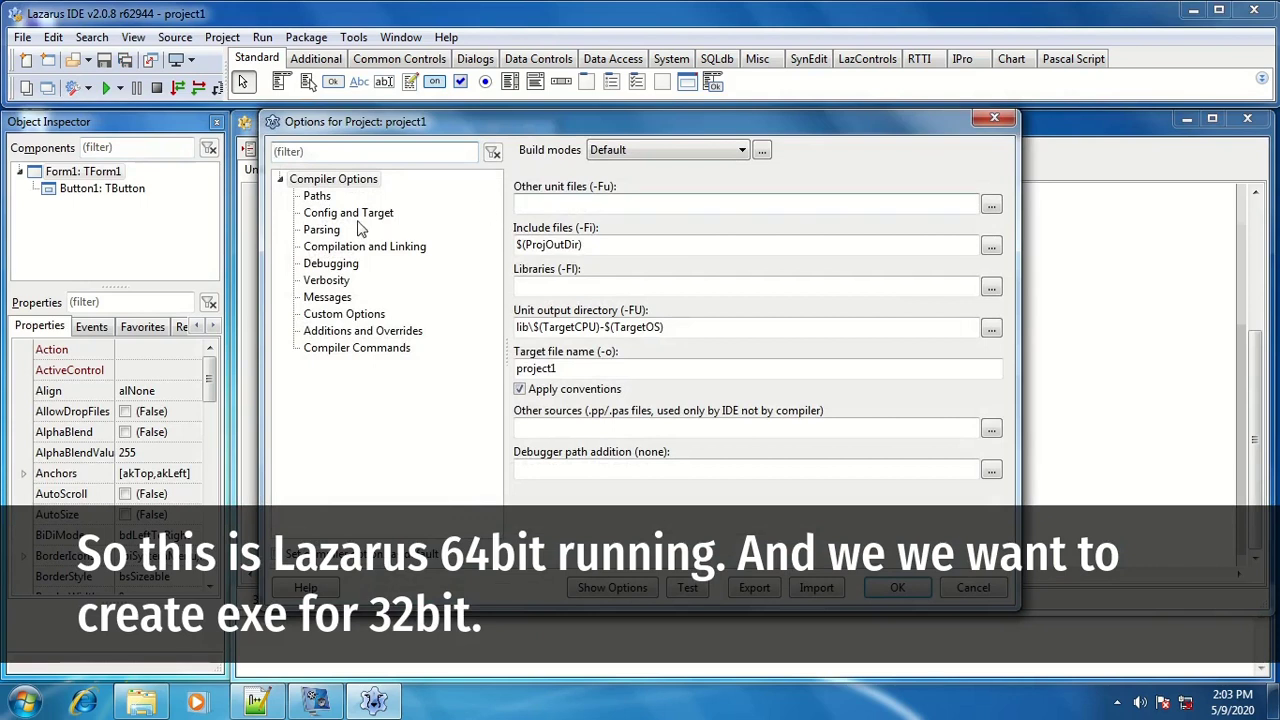
{"action": "left_click", "coordinate": [352, 216]}
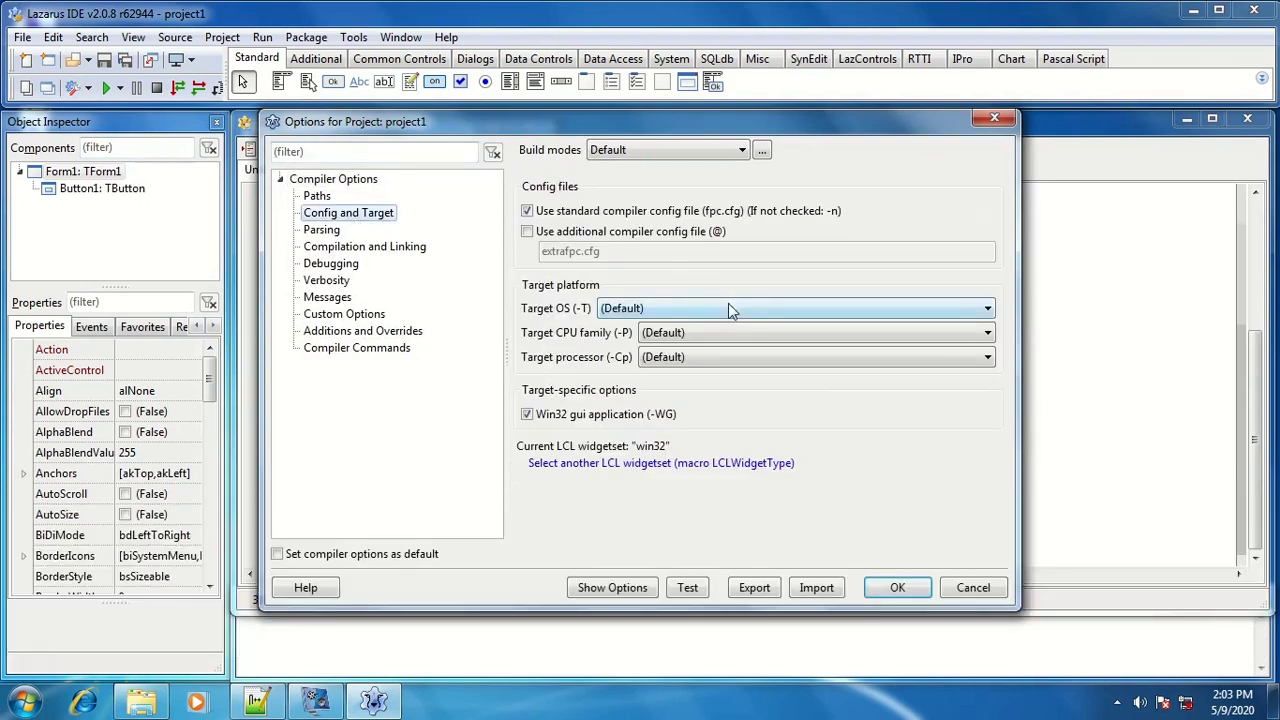
{"action": "left_click", "coordinate": [725, 307]}
{"action": "scroll", "coordinate": [725, 361], "scroll_direction": "down", "scroll_amount": 9}
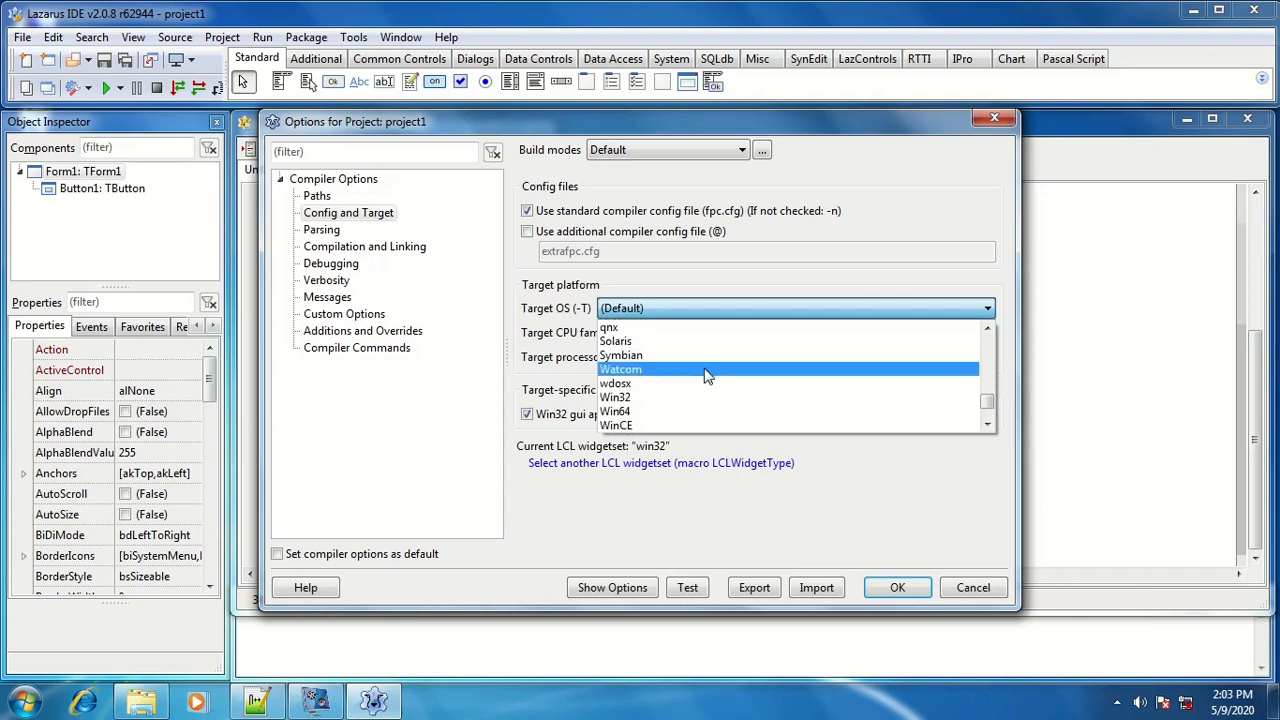
{"action": "left_click", "coordinate": [720, 397]}
{"action": "left_click", "coordinate": [699, 333]}
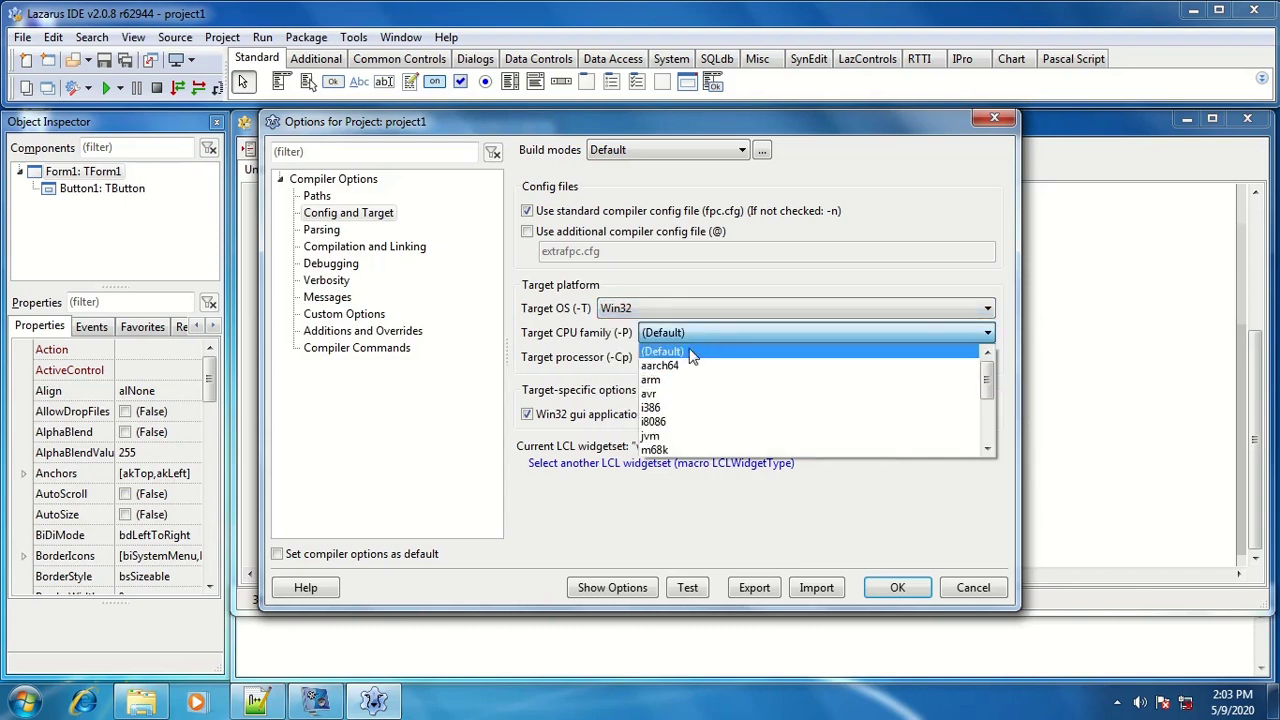
{"action": "left_click", "coordinate": [702, 406]}
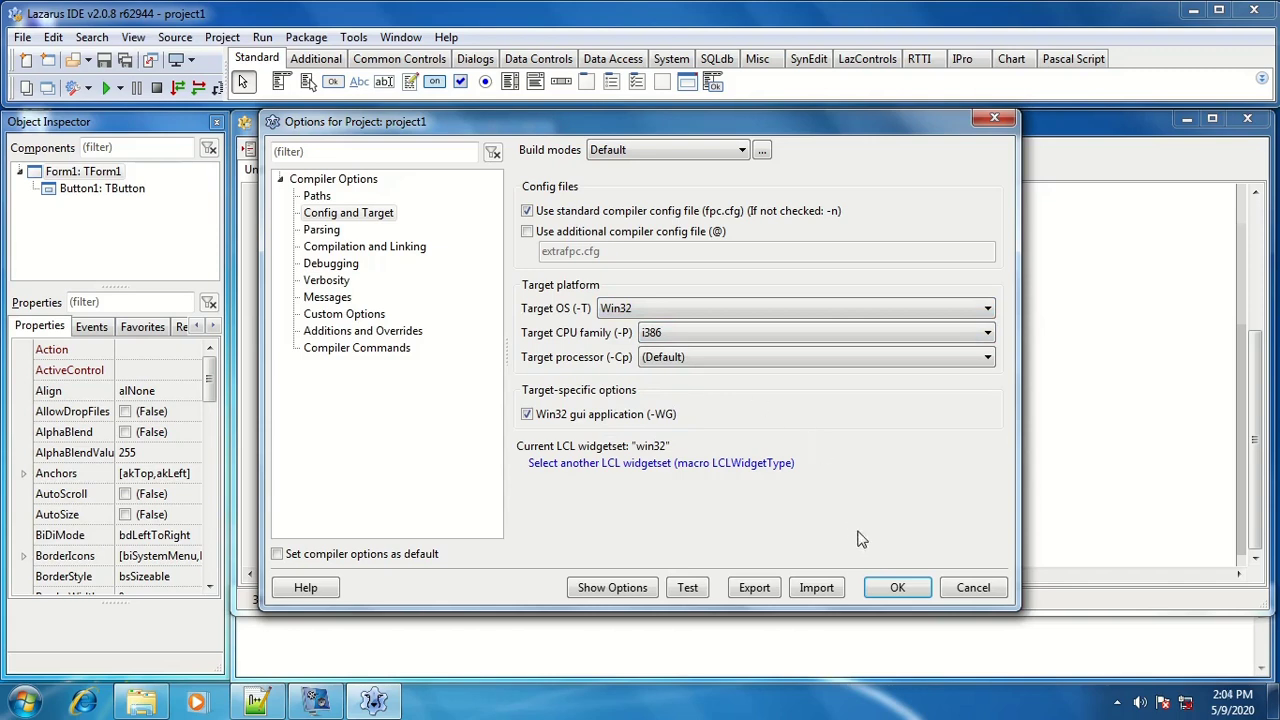
{"action": "left_click", "coordinate": [893, 590]}
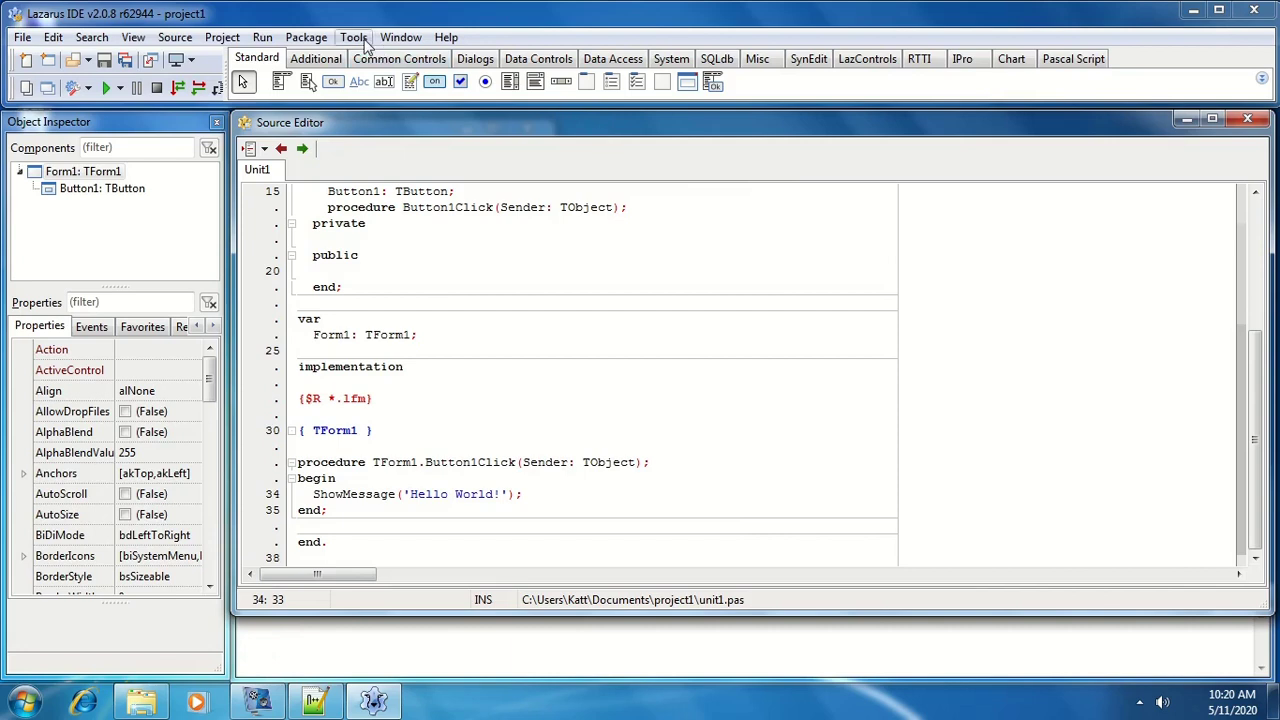
Set the IDE's compiler executable to $(LazarusDir)fpc\$(FPCVer)\bin\$(TargetCPU)-$(TargetOS)\fpc.exe and save the IDE options
{"action": "left_click", "coordinate": [355, 38]}
{"action": "left_click", "coordinate": [390, 59]}
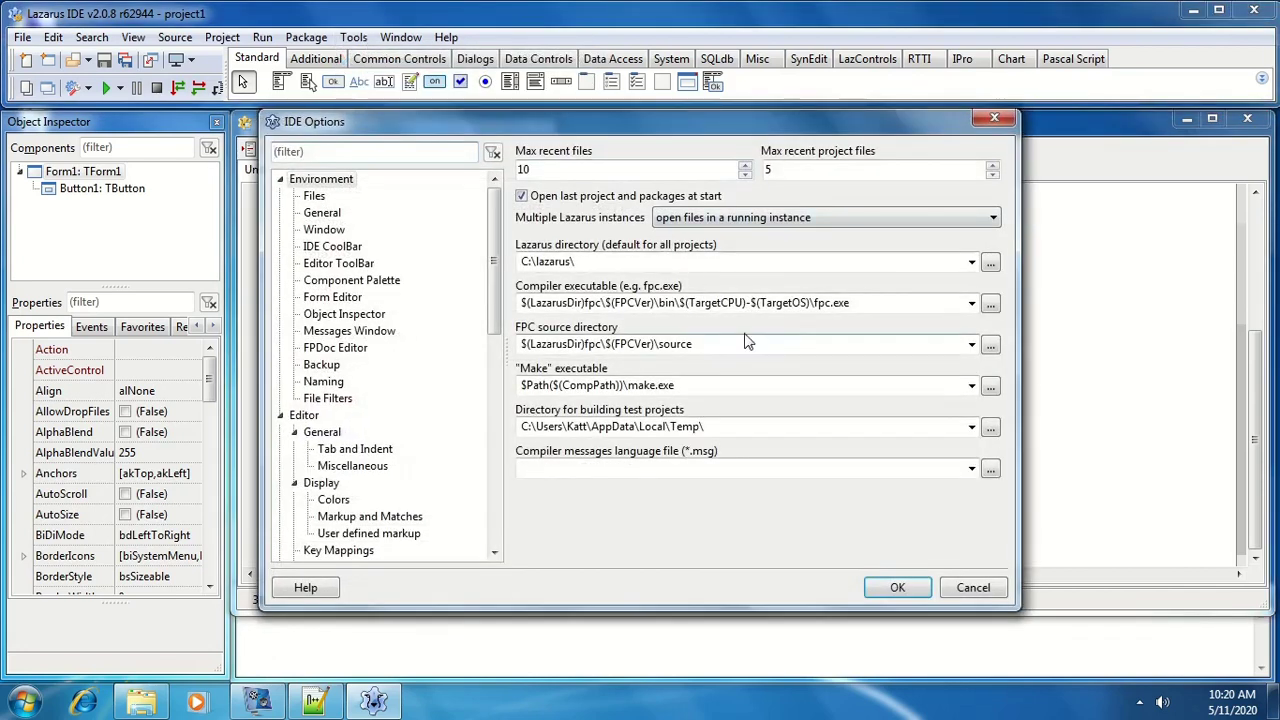
{"action": "double_click", "coordinate": [868, 303]}
{"action": "right_click", "coordinate": [658, 302]}
{"action": "left_click", "coordinate": [718, 385]}
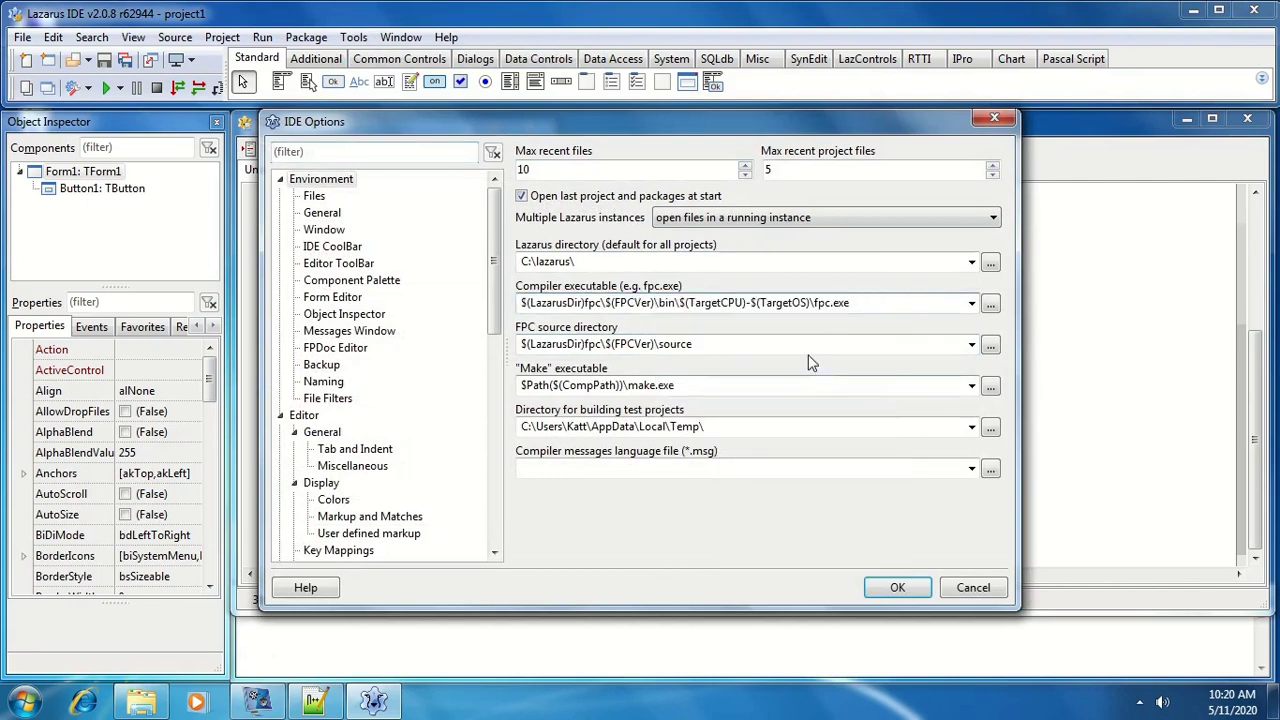
{"action": "left_click", "coordinate": [970, 305]}
{"action": "left_click", "coordinate": [970, 314]}
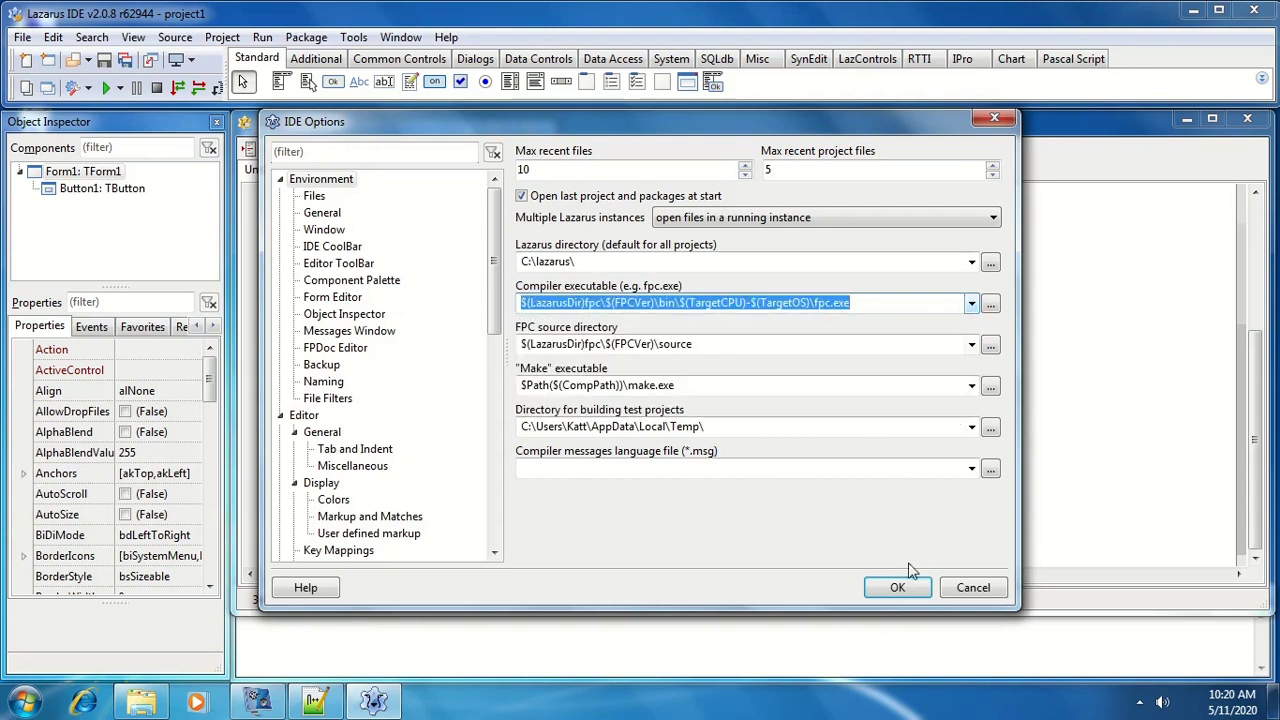
{"action": "left_click", "coordinate": [893, 590]}
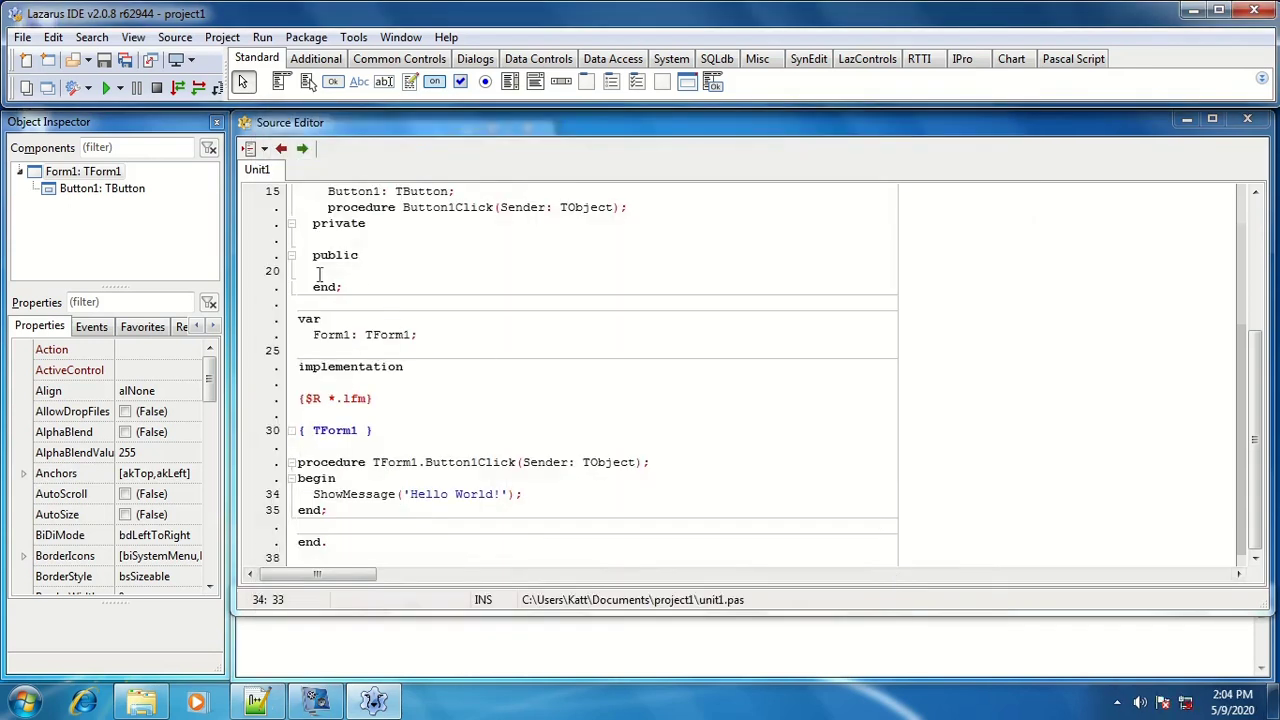
Build the project, and test the "Click me!" button by running project1.exe from the Documents\project1 folder
{"action": "left_click", "coordinate": [261, 38]}
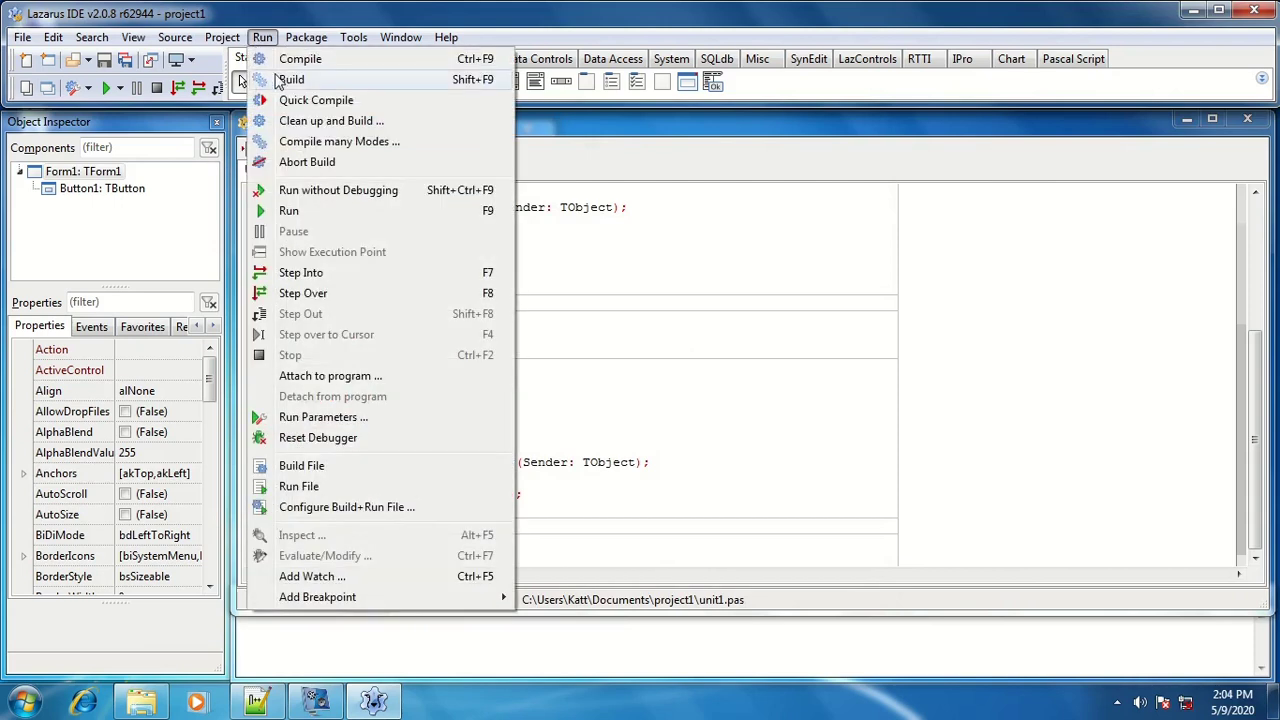
{"action": "left_click", "coordinate": [285, 80]}
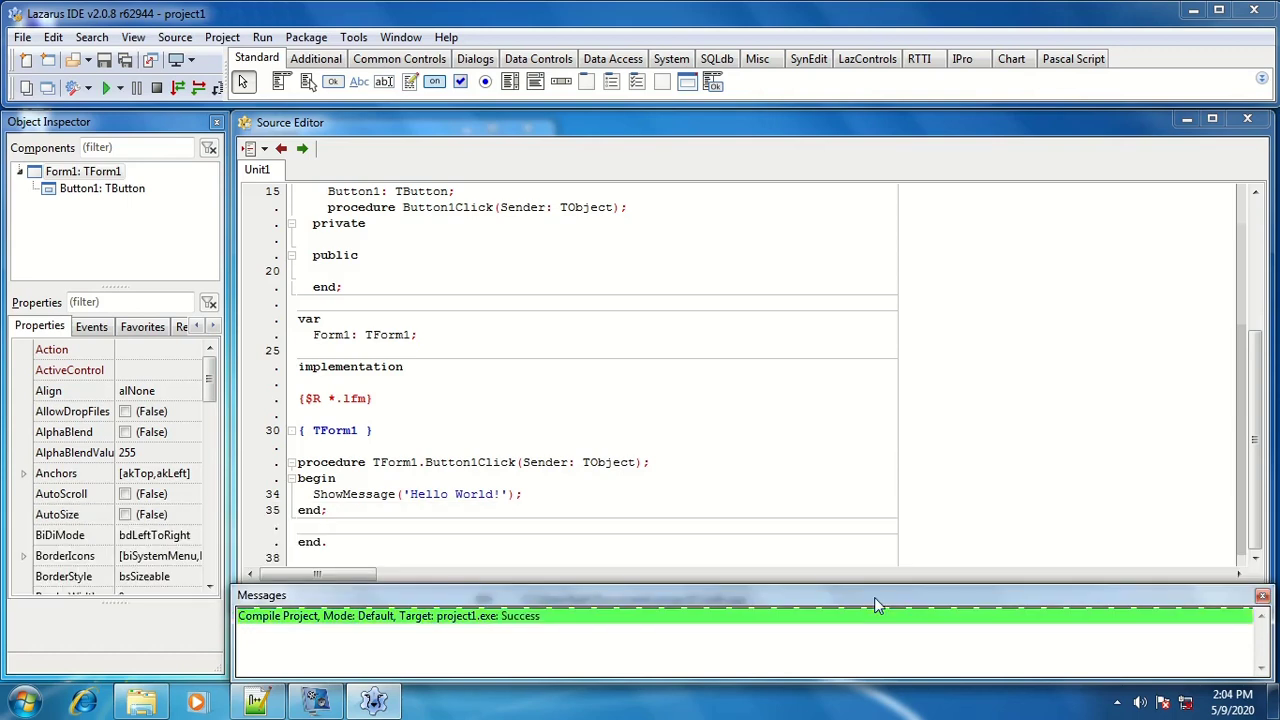
{"action": "left_click", "coordinate": [141, 703]}
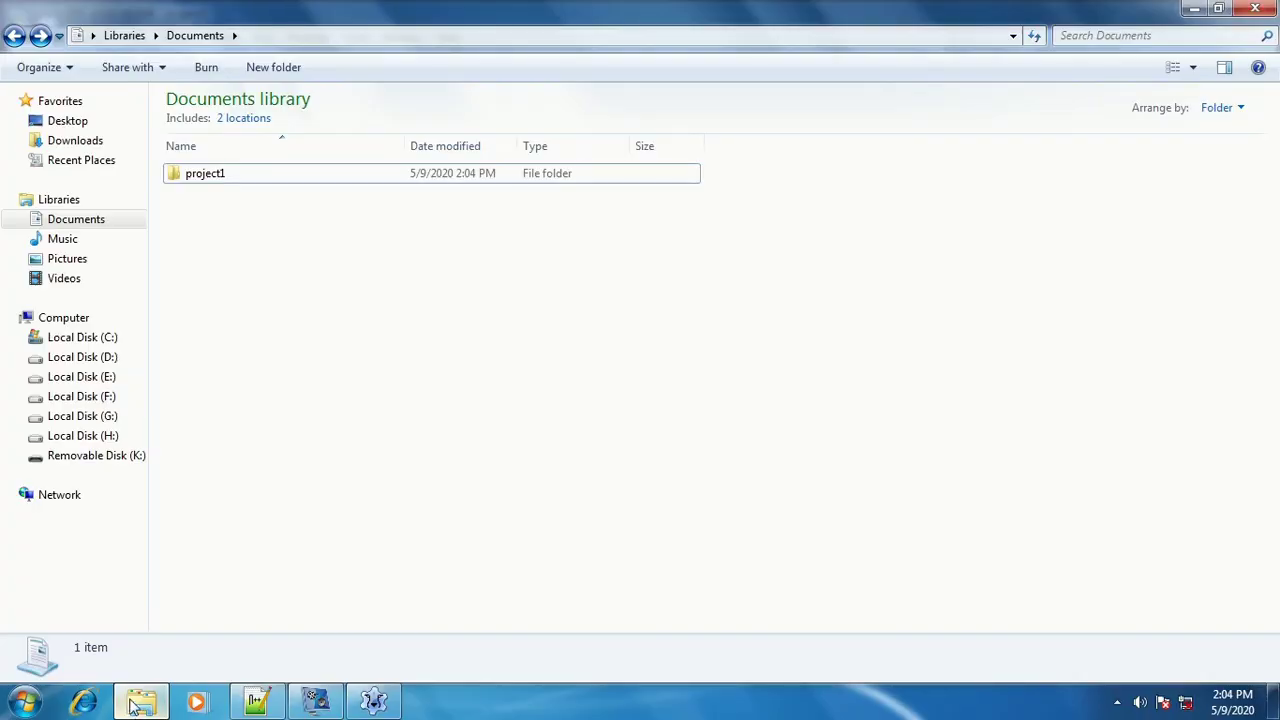
{"action": "double_click", "coordinate": [197, 175]}
{"action": "left_click", "coordinate": [224, 218]}
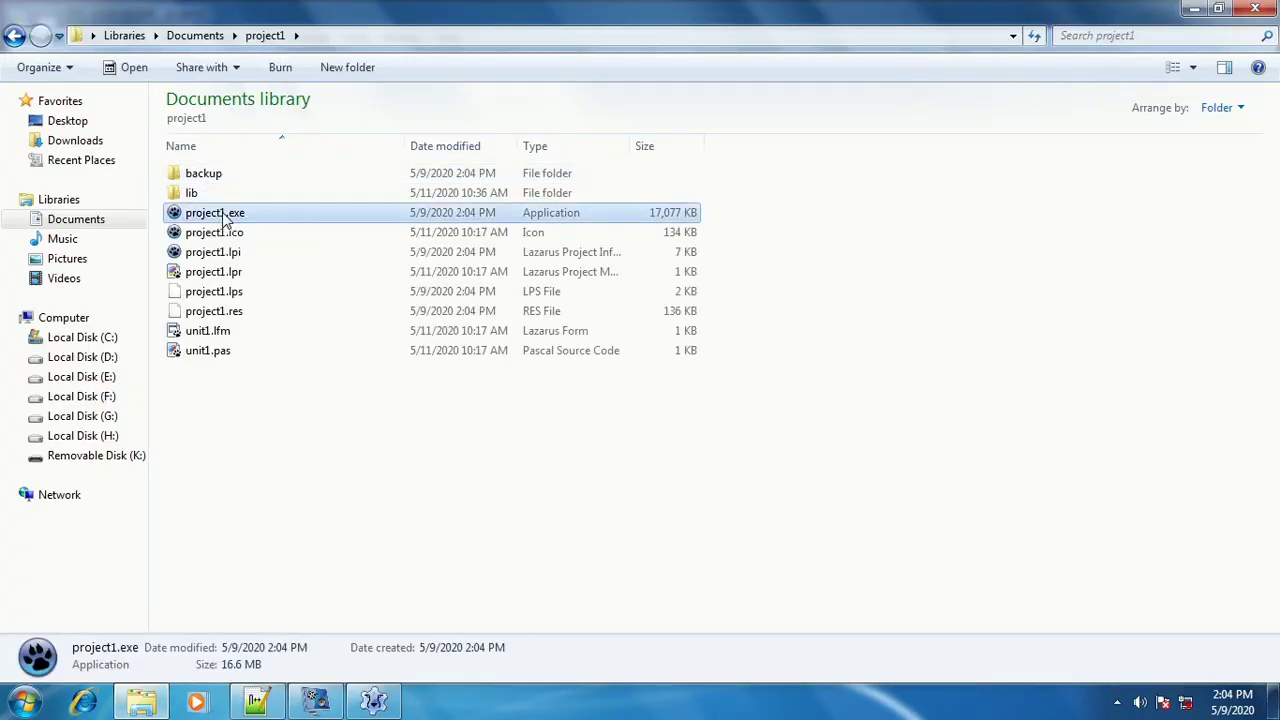
{"action": "left_click", "coordinate": [373, 263]}
{"action": "left_click", "coordinate": [760, 351]}
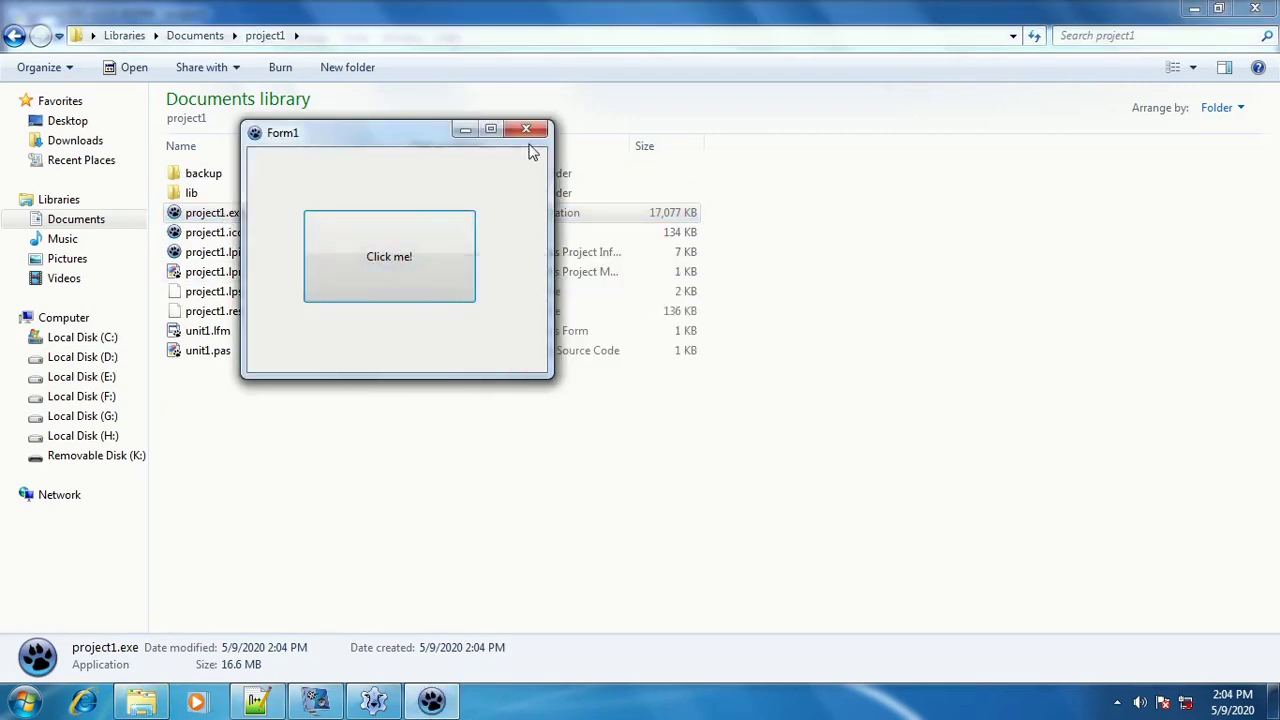
{"action": "left_click", "coordinate": [526, 129]}
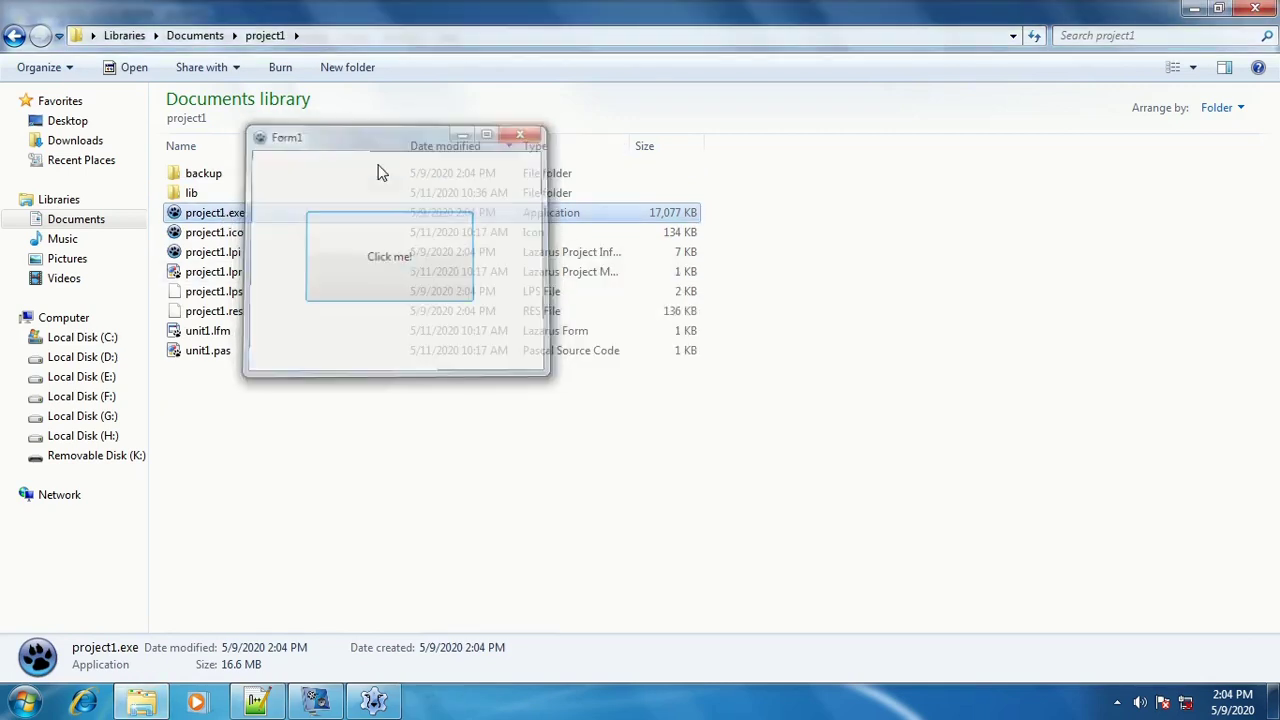
Open project1.exe as an archive in 7-Zip and check its CPU type and characteristics in the file information
{"action": "right_click", "coordinate": [228, 214]}
{"action": "mouse_move", "coordinate": [337, 287]}
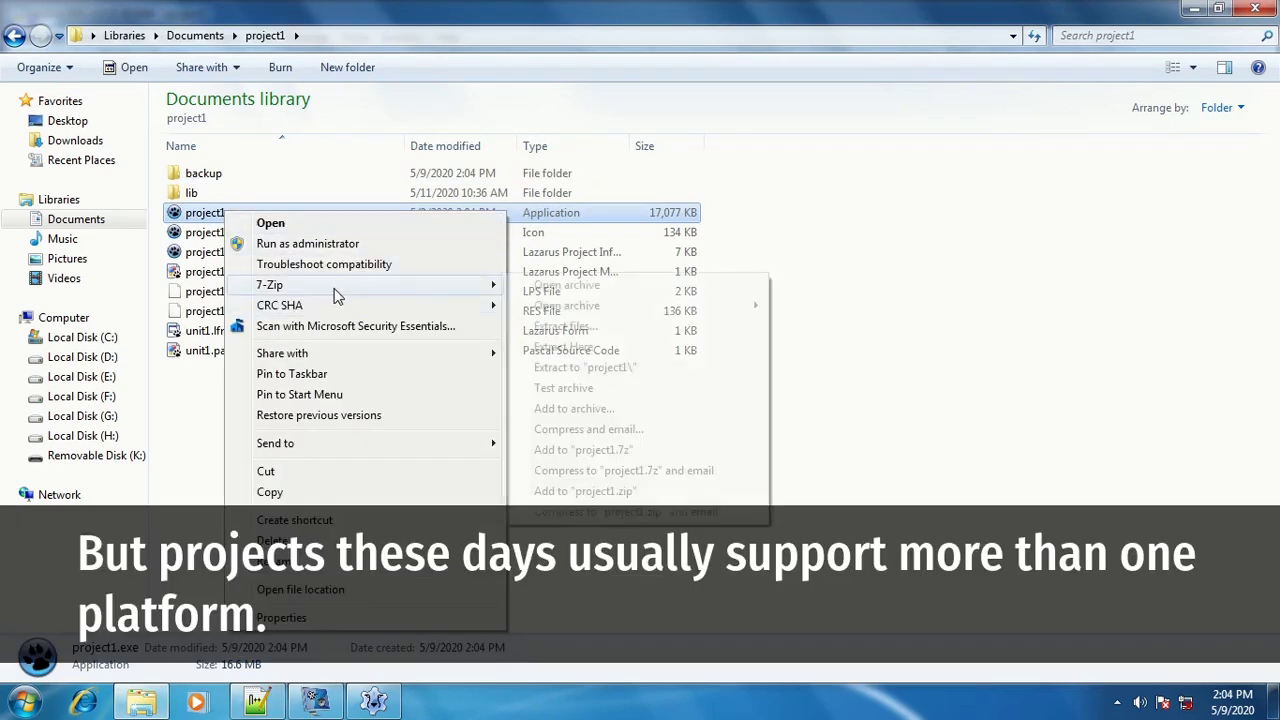
{"action": "left_click", "coordinate": [535, 284]}
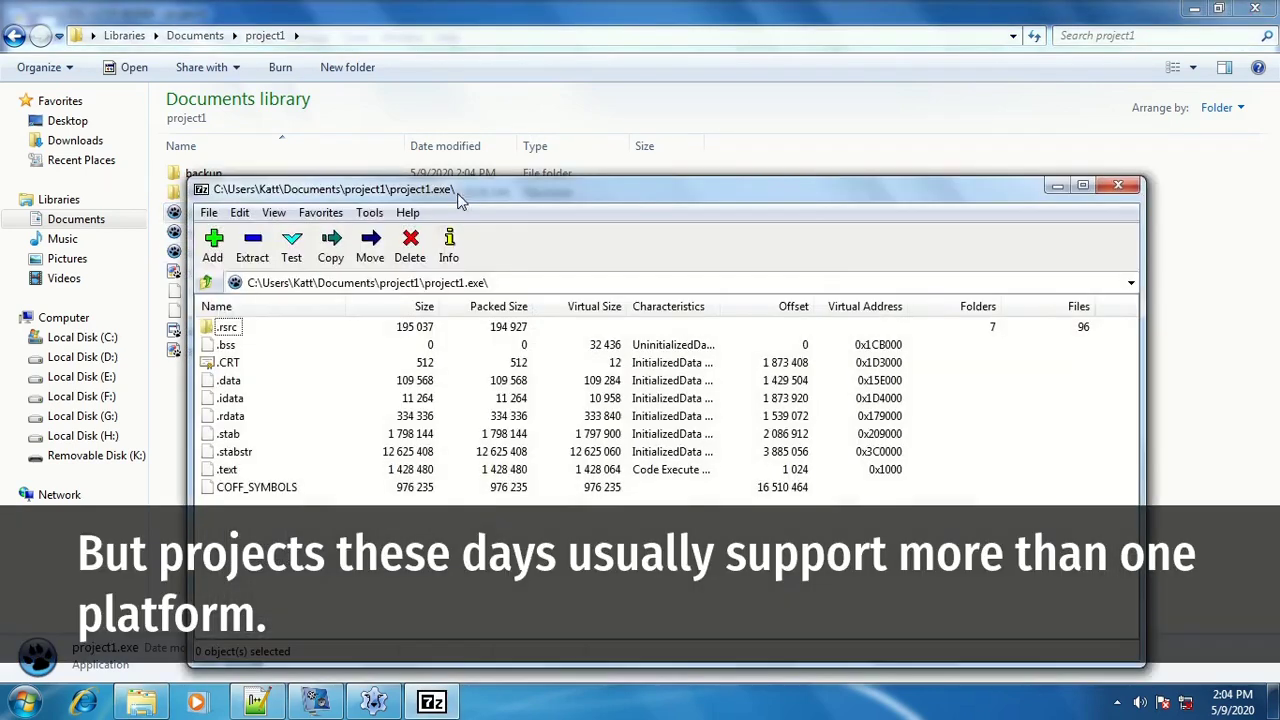
{"action": "left_click", "coordinate": [449, 243]}
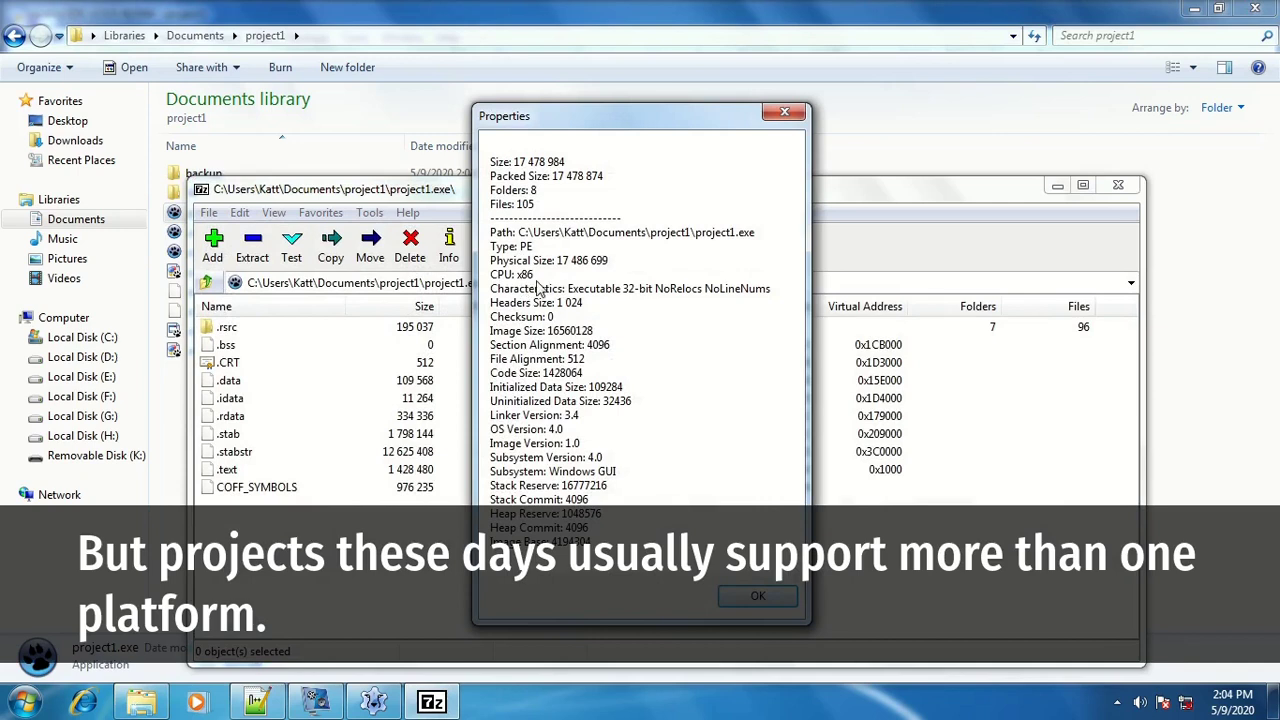
{"action": "left_click", "coordinate": [785, 112]}
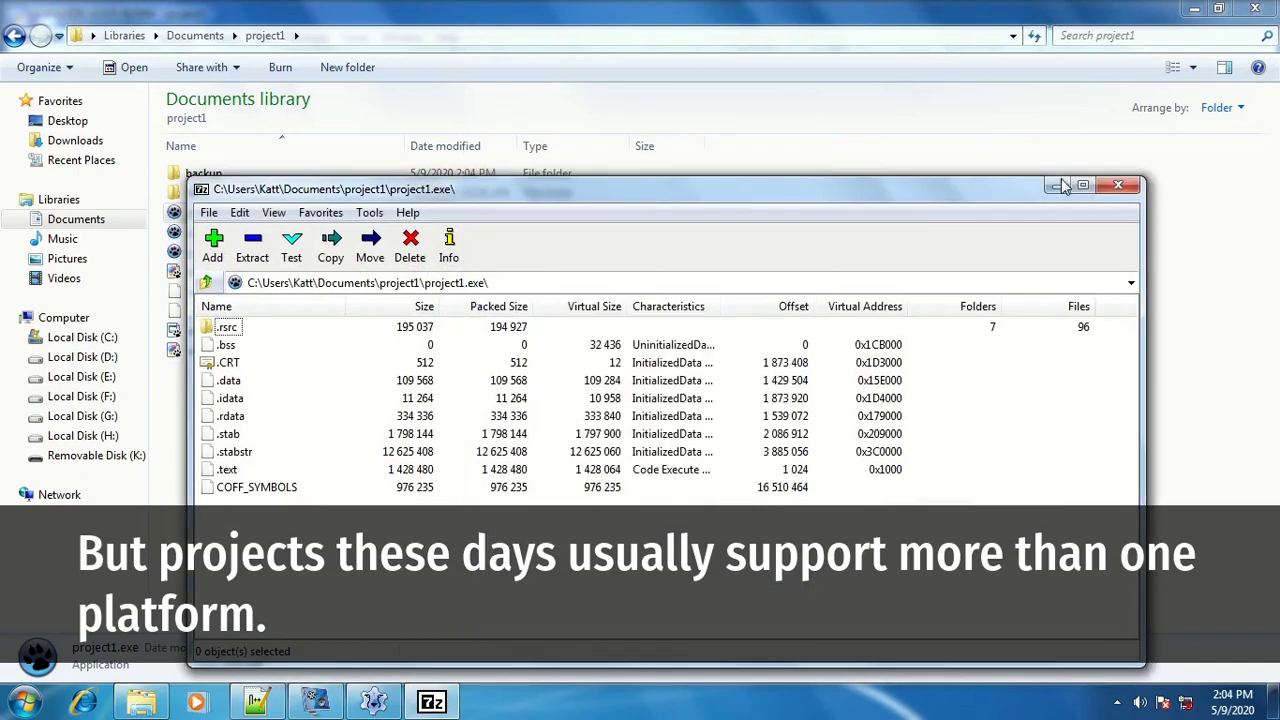
{"action": "left_click", "coordinate": [1118, 186]}
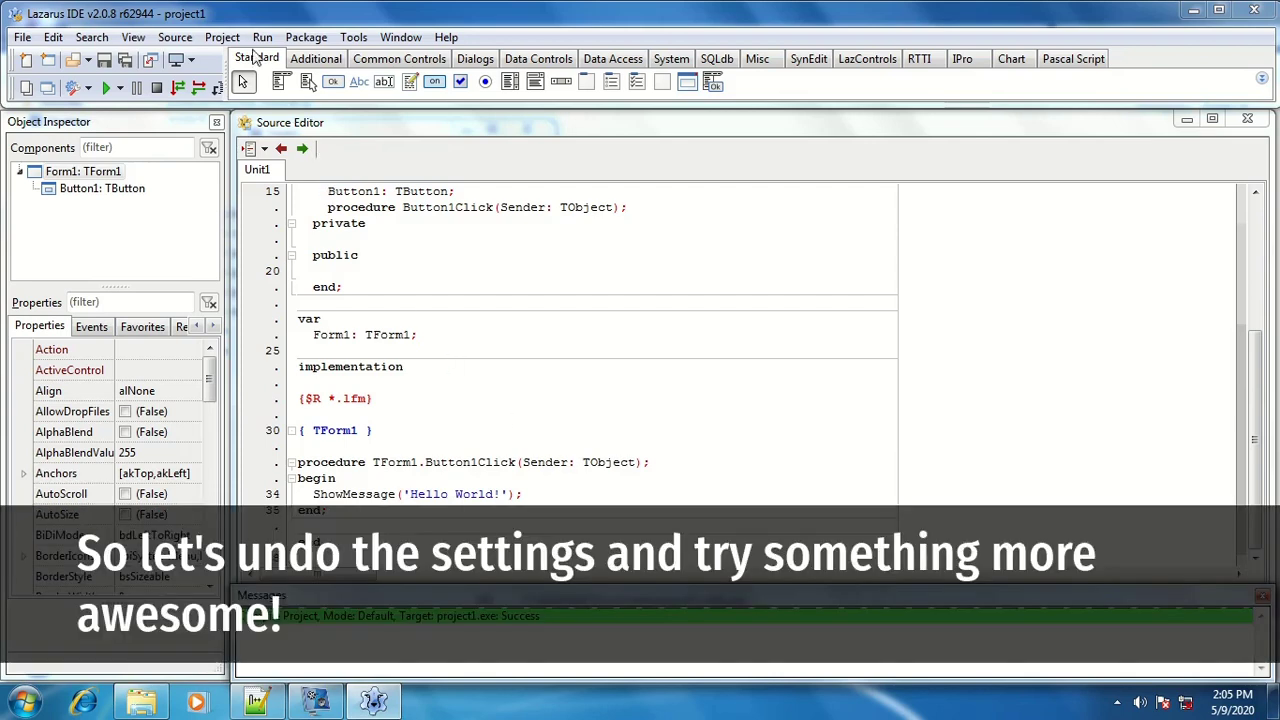
Reset the project's target OS and target CPU family to (Default) and save the project options
{"action": "left_click", "coordinate": [237, 43]}
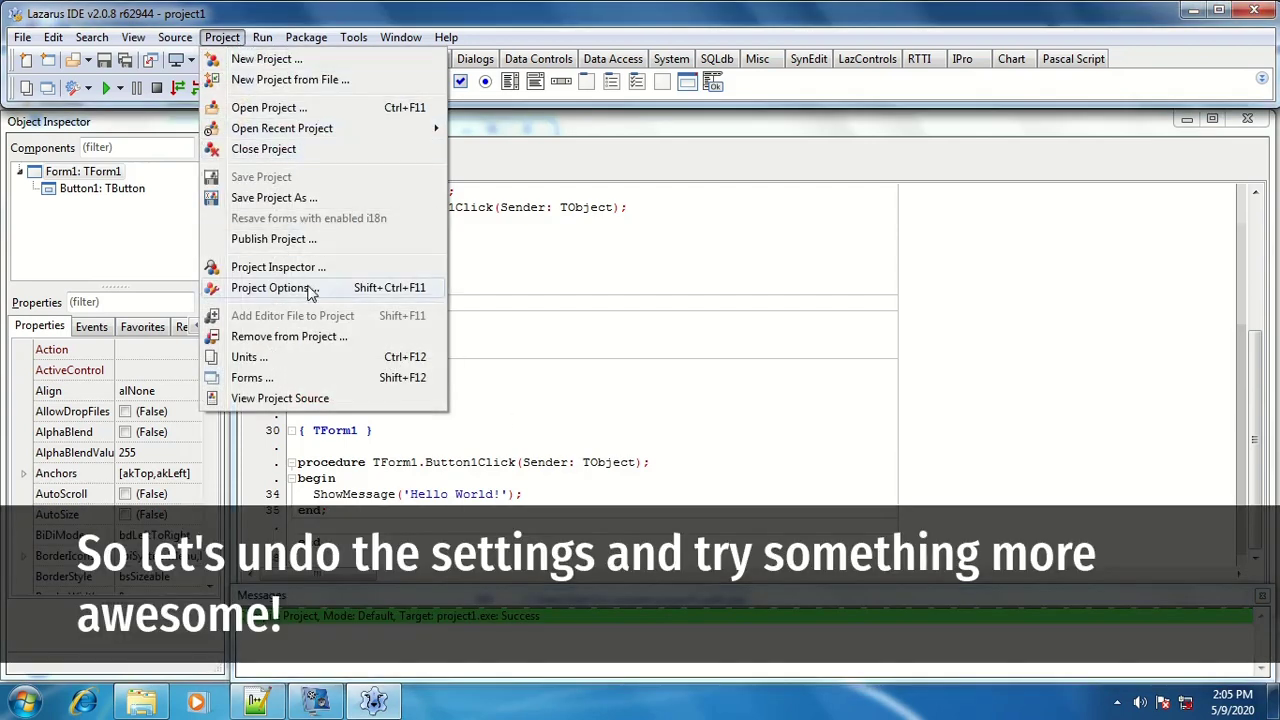
{"action": "left_click", "coordinate": [631, 40]}
{"action": "left_click", "coordinate": [75, 87]}
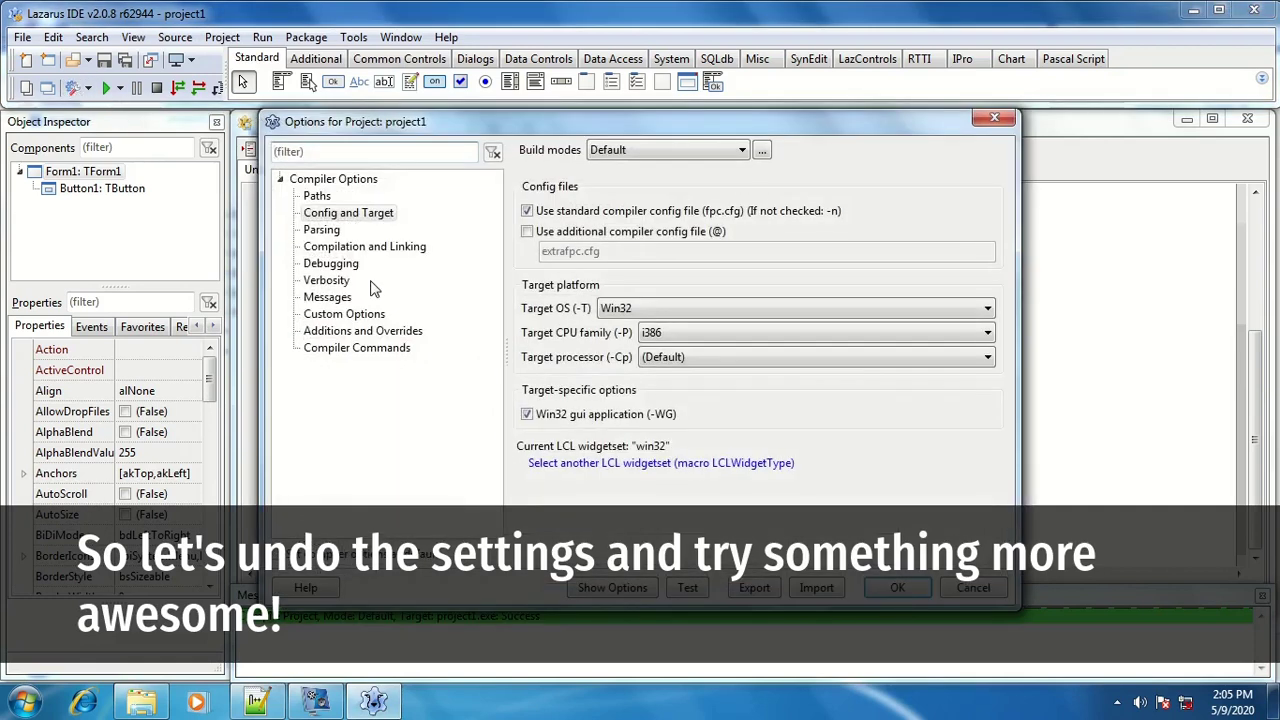
{"action": "left_click", "coordinate": [680, 310]}
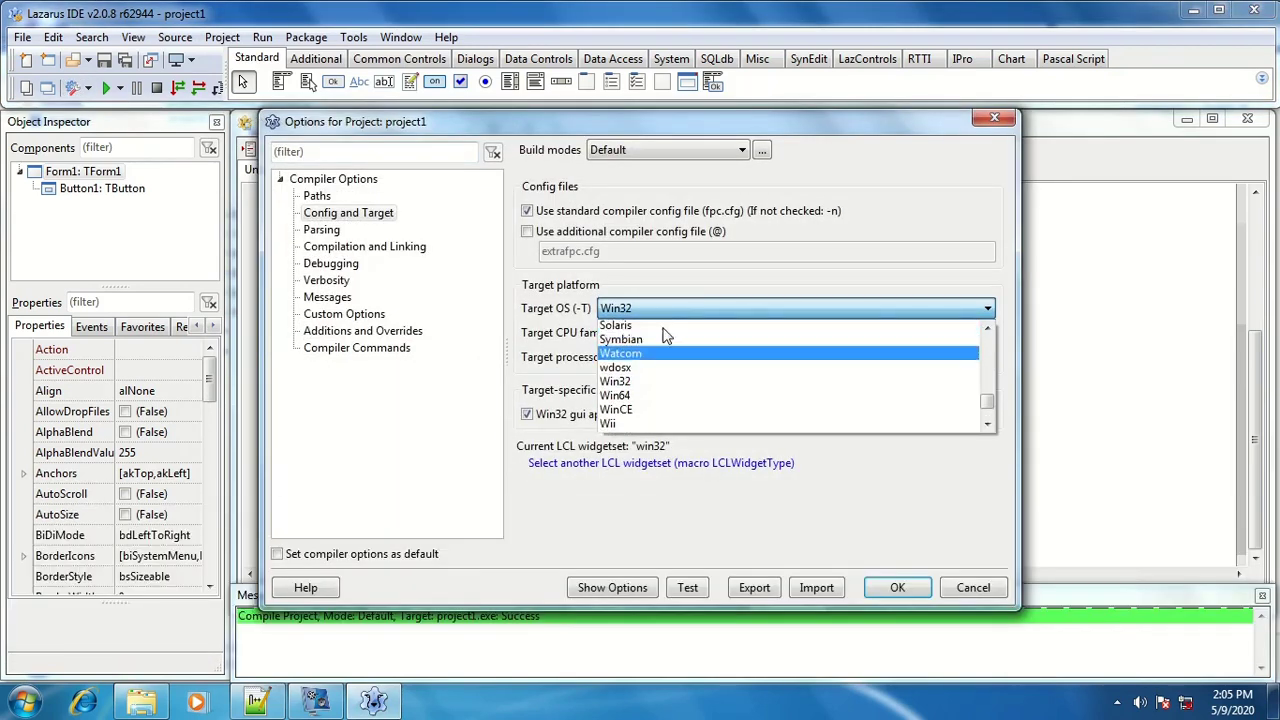
{"action": "scroll", "coordinate": [667, 335], "scroll_direction": "up", "scroll_amount": 10}
{"action": "left_click", "coordinate": [674, 327]}
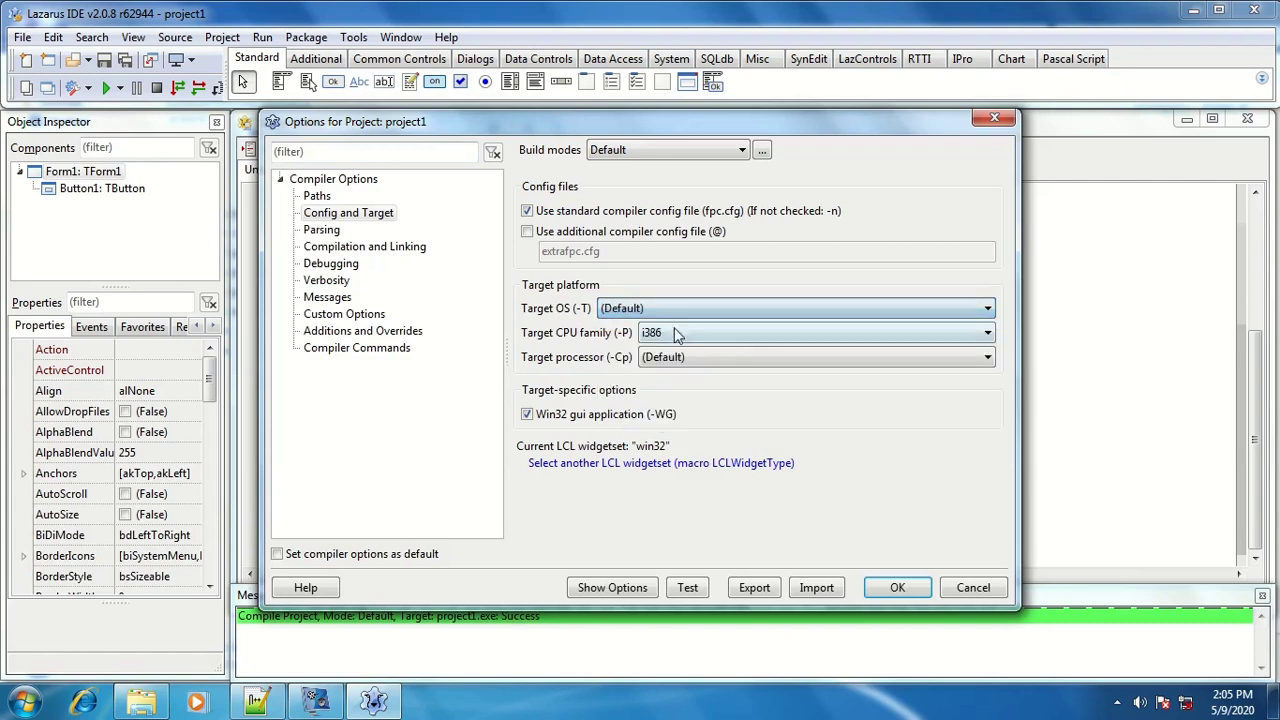
{"action": "left_click", "coordinate": [690, 332]}
{"action": "scroll", "coordinate": [706, 361], "scroll_direction": "up", "scroll_amount": 3}
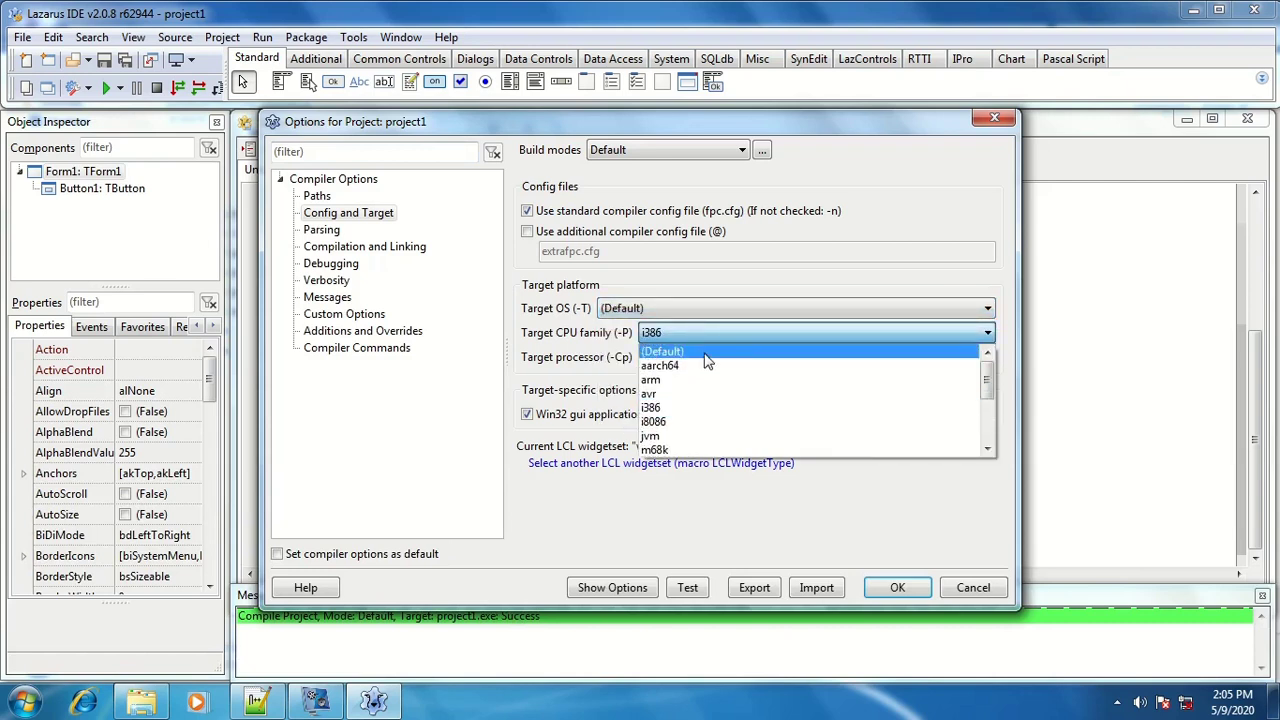
{"action": "left_click", "coordinate": [705, 355]}
{"action": "left_click", "coordinate": [895, 587]}
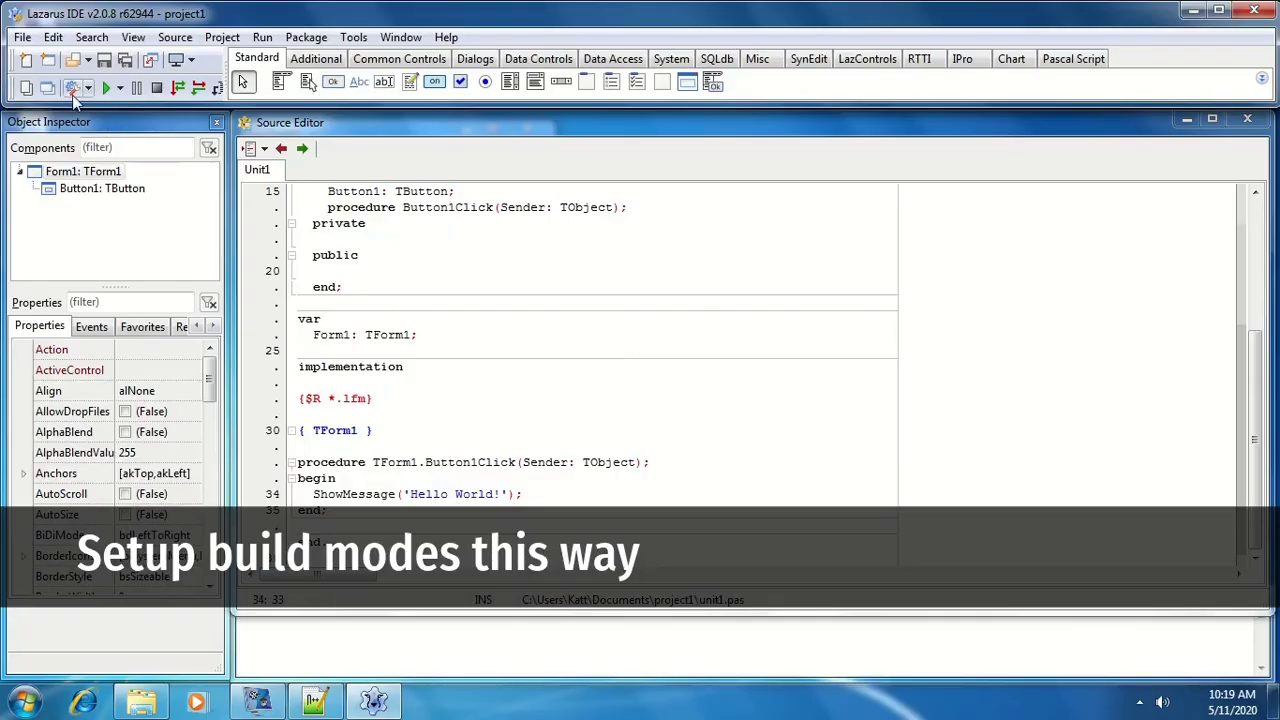
Create the Debug and Release build modes for the project, and add another mode copied from Release named Win32
{"action": "left_click", "coordinate": [72, 90]}
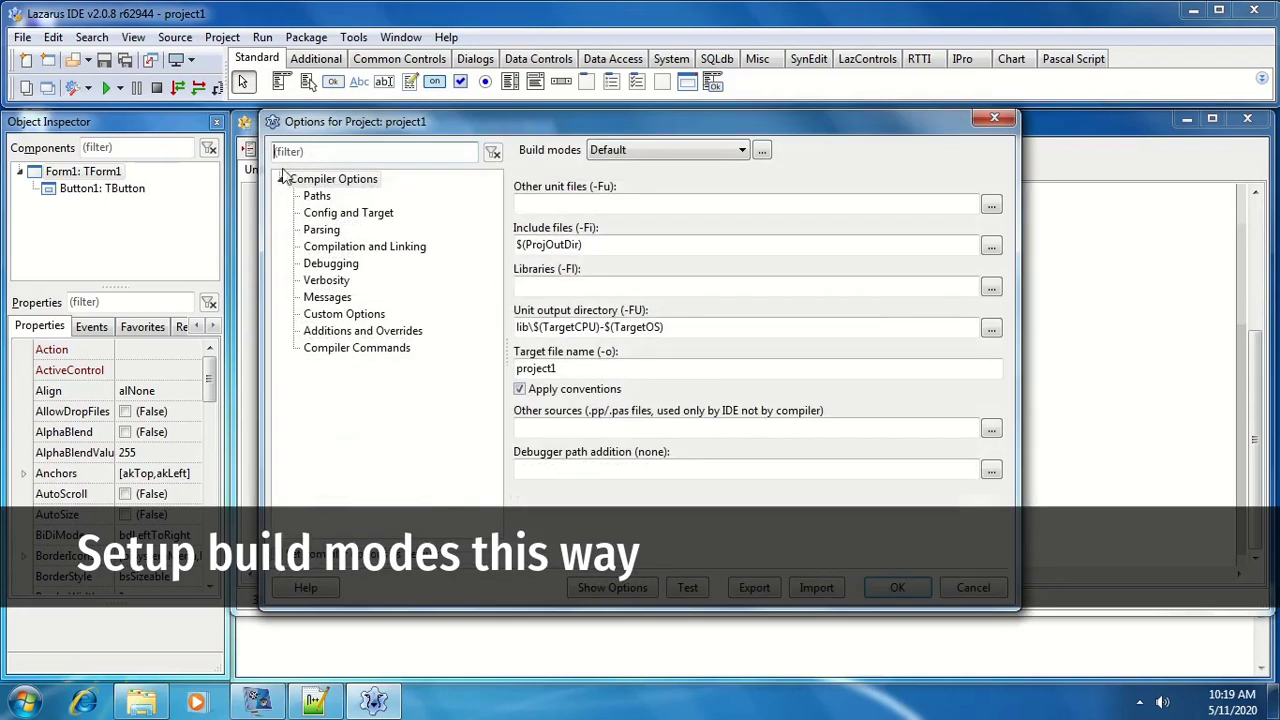
{"action": "left_click", "coordinate": [761, 150]}
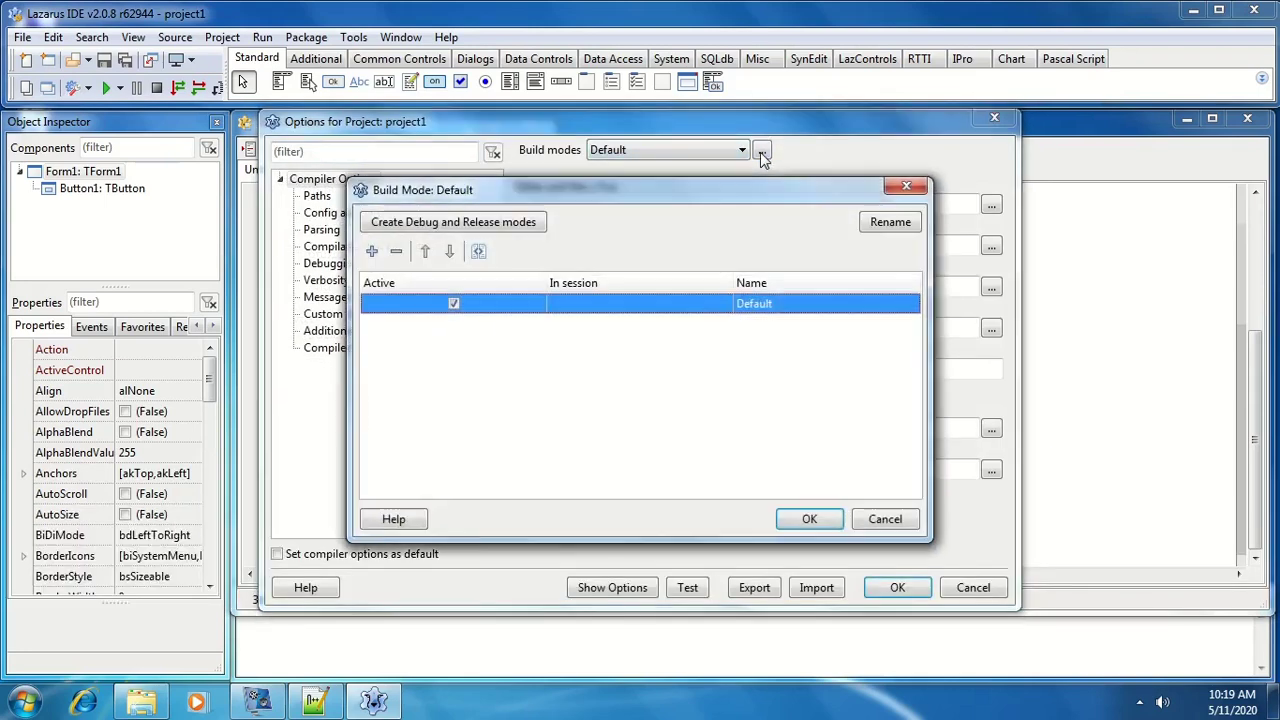
{"action": "left_click", "coordinate": [495, 221]}
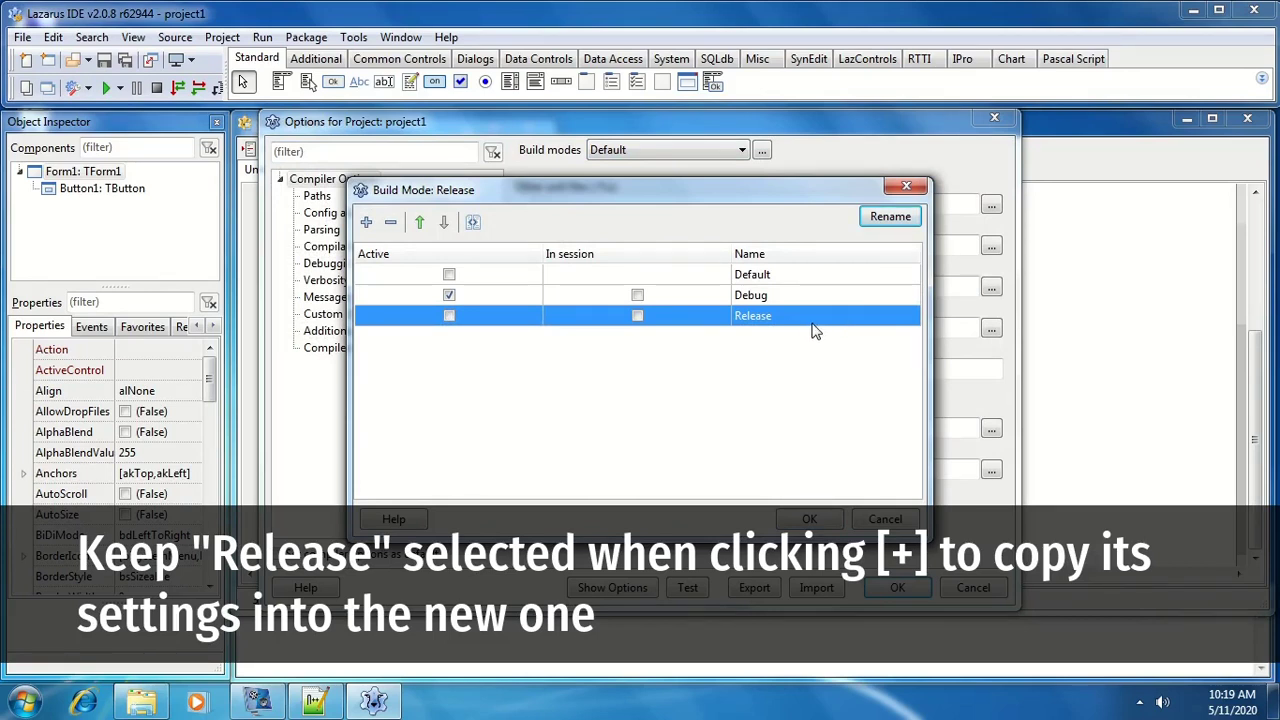
{"action": "left_click", "coordinate": [368, 224]}
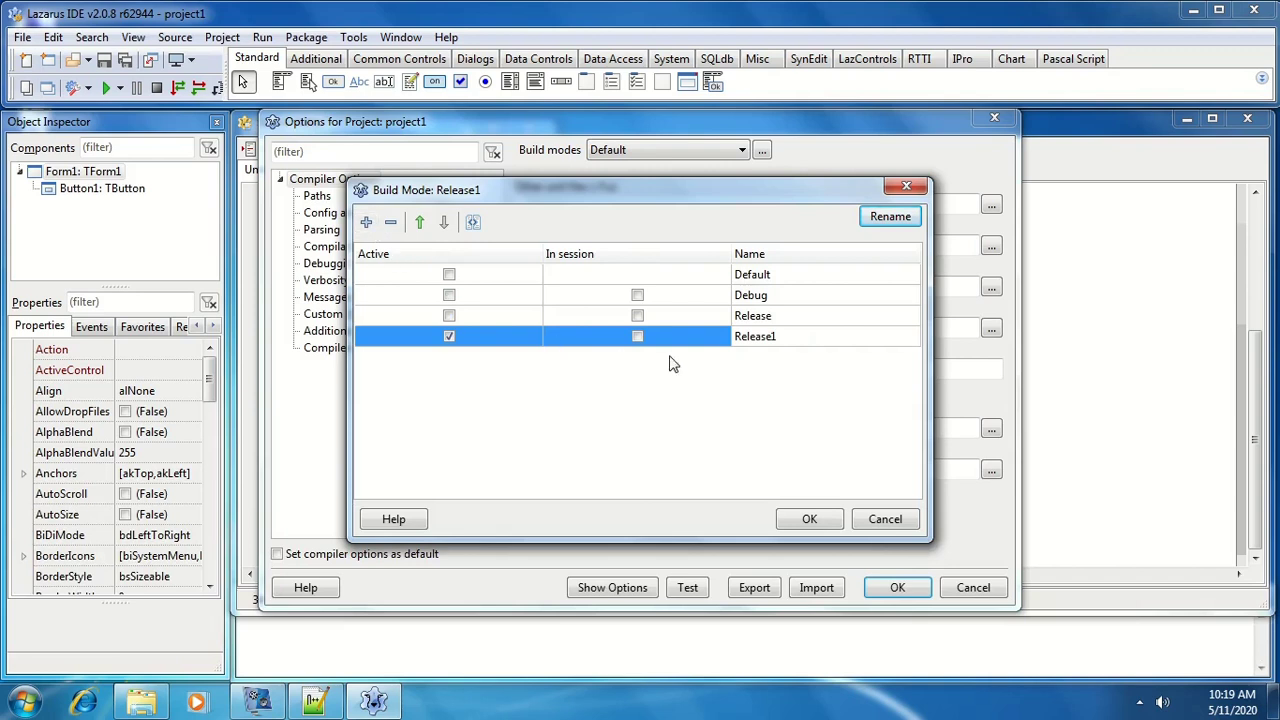
{"action": "left_click", "coordinate": [790, 338]}
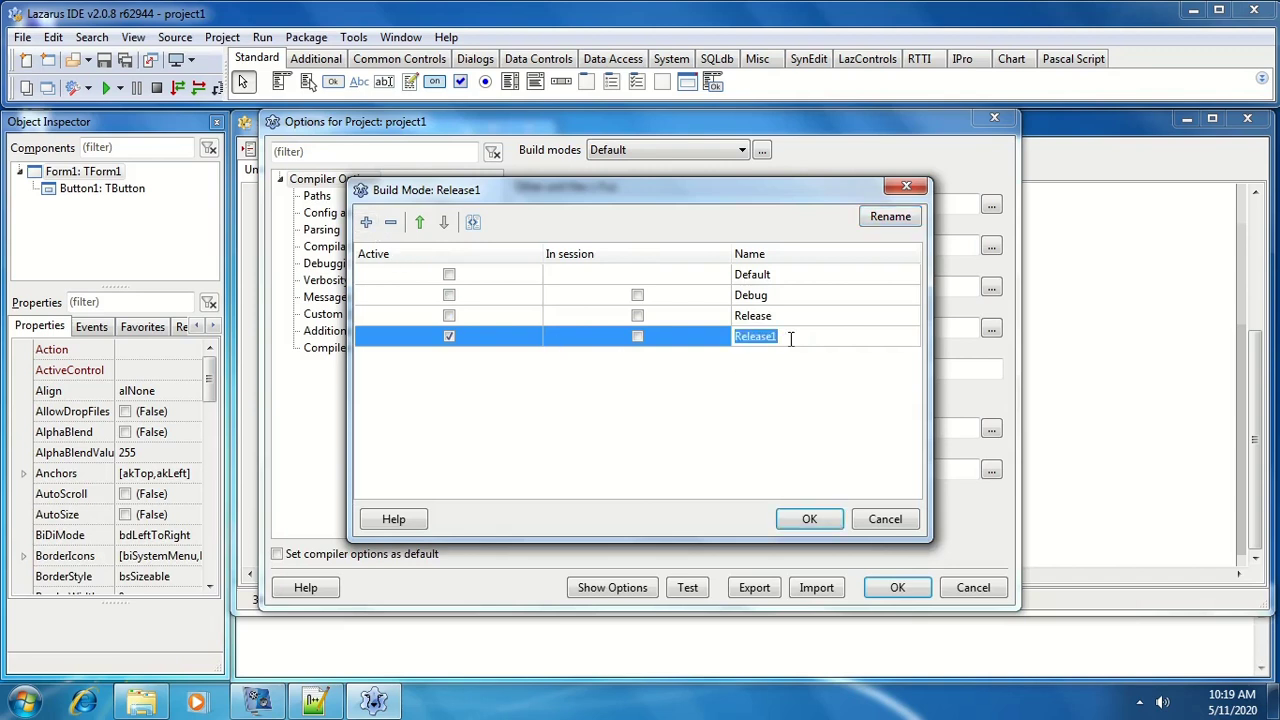
{"action": "type", "text": "Win32"}
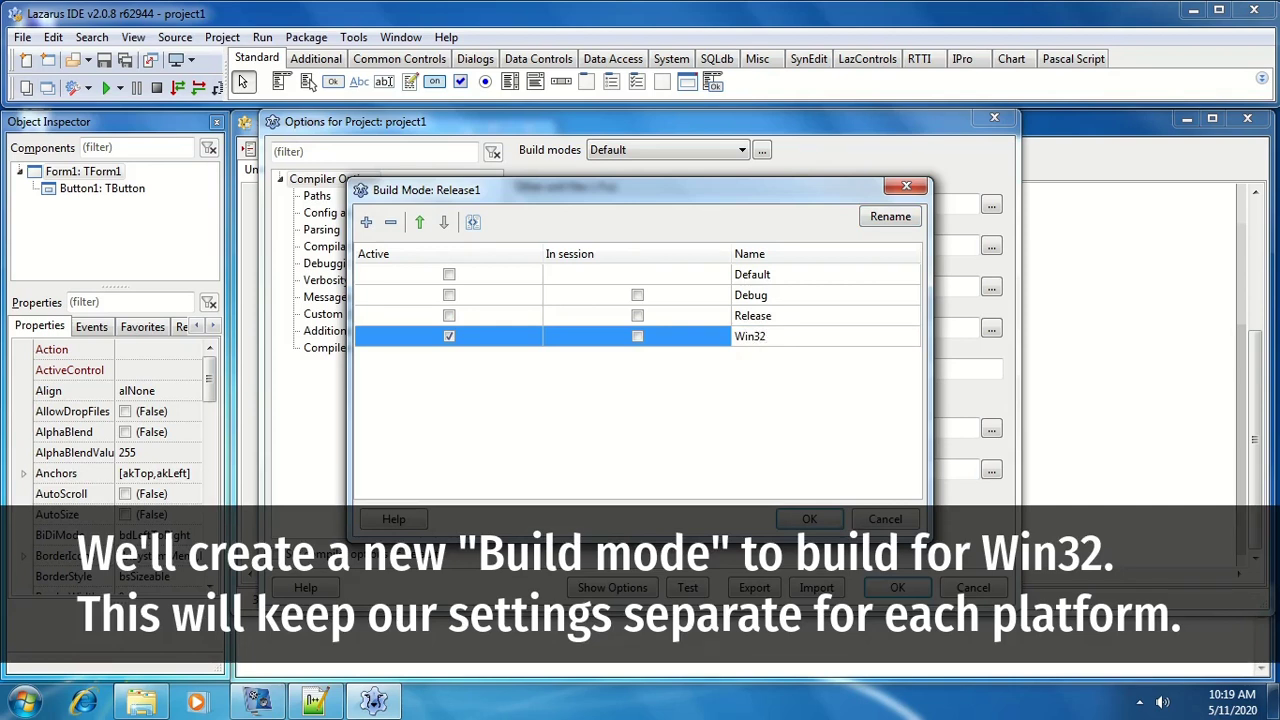
{"action": "left_click", "coordinate": [808, 519]}
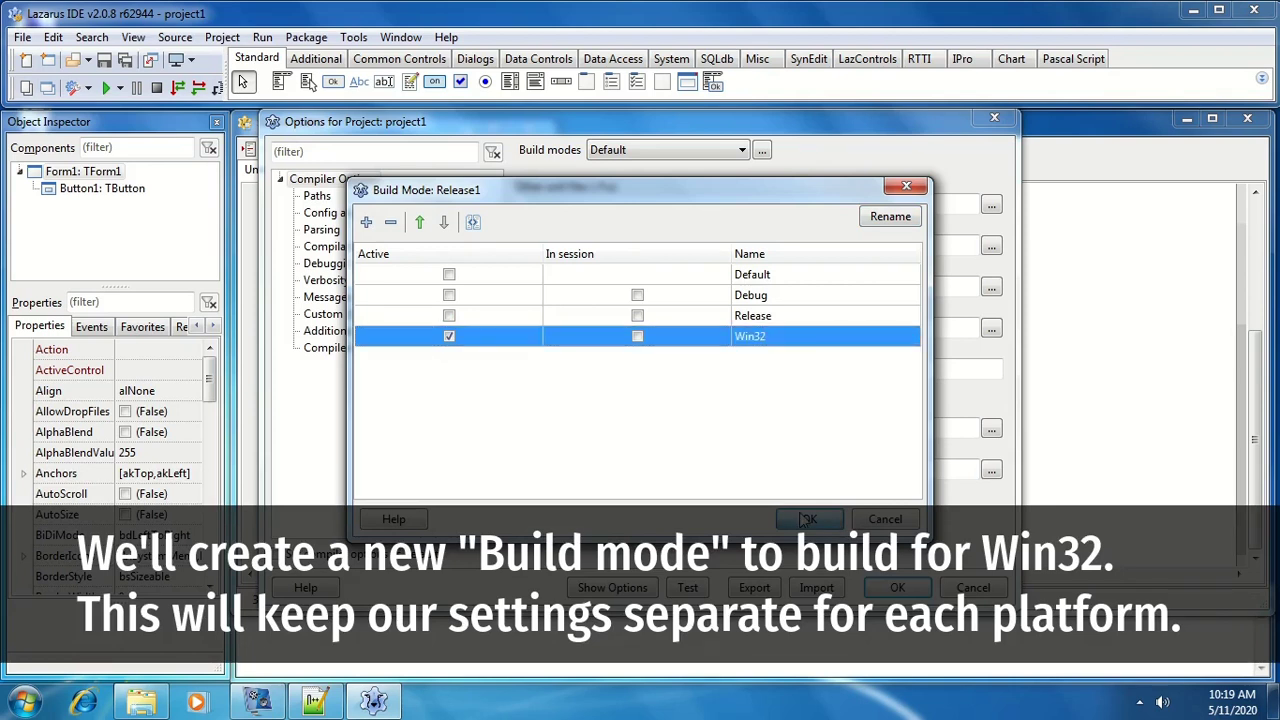
Set the target file name of the Win32 build mode to project1_$(BuildMode)
{"action": "left_click", "coordinate": [592, 368]}
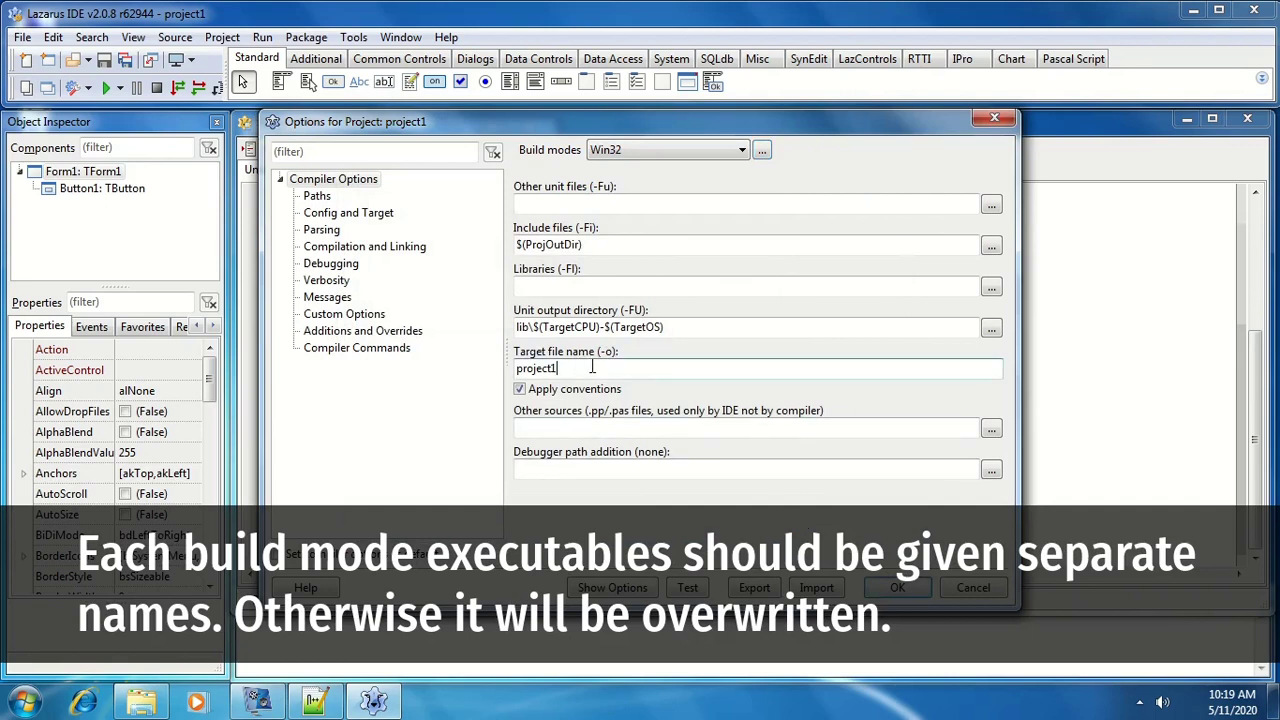
{"action": "type", "text": "_$(BuildMode"}
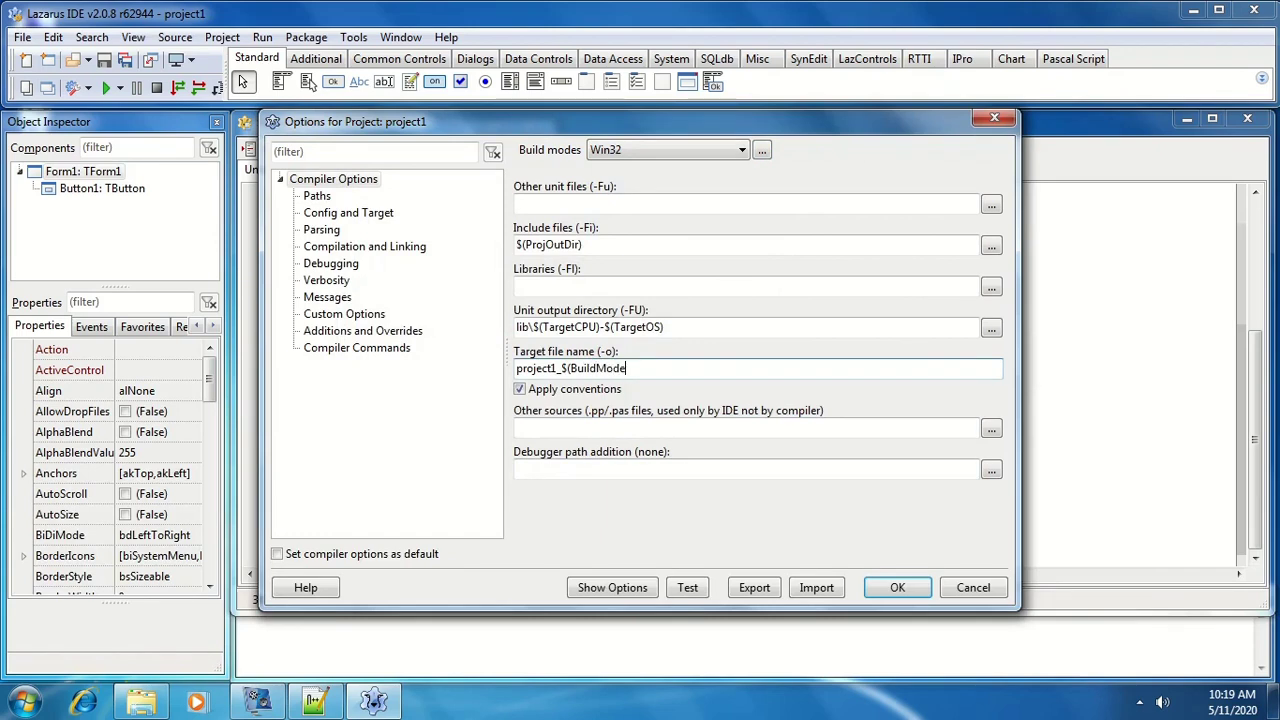
{"action": "type", "text": ")"}
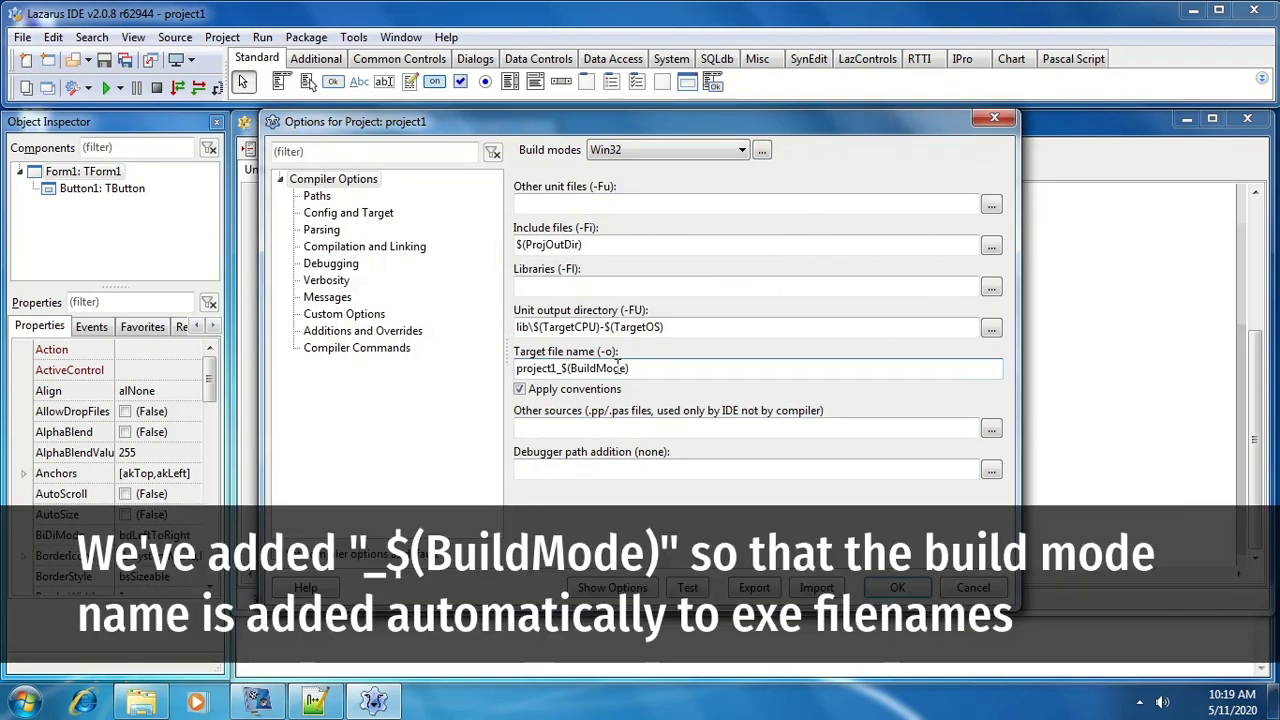
Set the Win32 build mode's target OS to Win32 and target CPU family to i386, and save the project options
{"action": "left_click", "coordinate": [330, 218]}
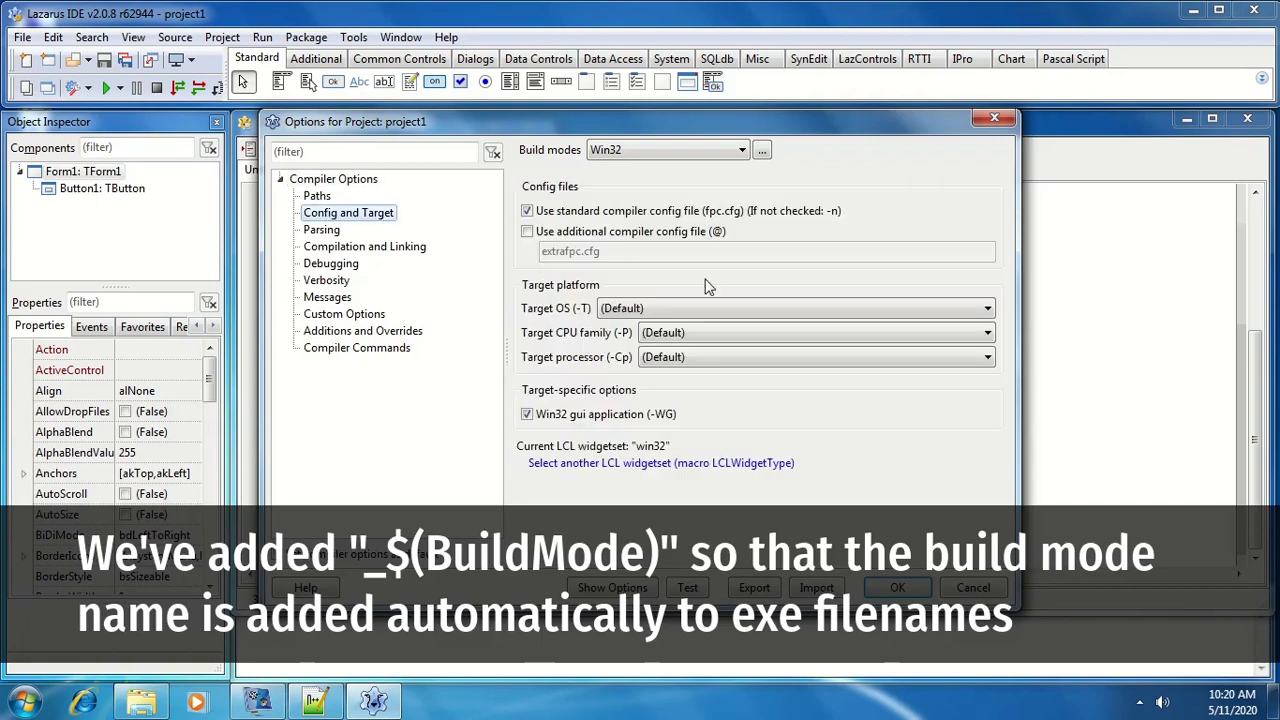
{"action": "left_click", "coordinate": [751, 308]}
{"action": "scroll", "coordinate": [673, 385], "scroll_direction": "down", "scroll_amount": 4}
{"action": "scroll", "coordinate": [673, 385], "scroll_direction": "down", "scroll_amount": 5}
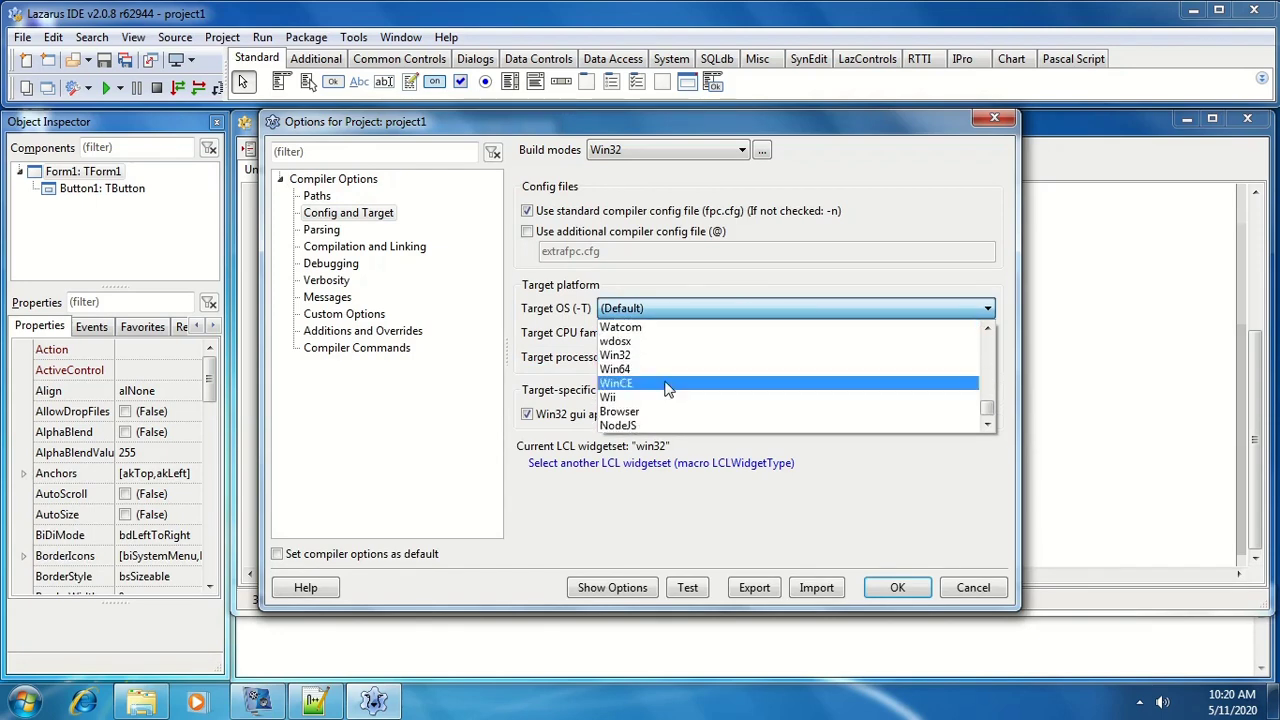
{"action": "left_click", "coordinate": [668, 355]}
{"action": "left_click", "coordinate": [704, 336]}
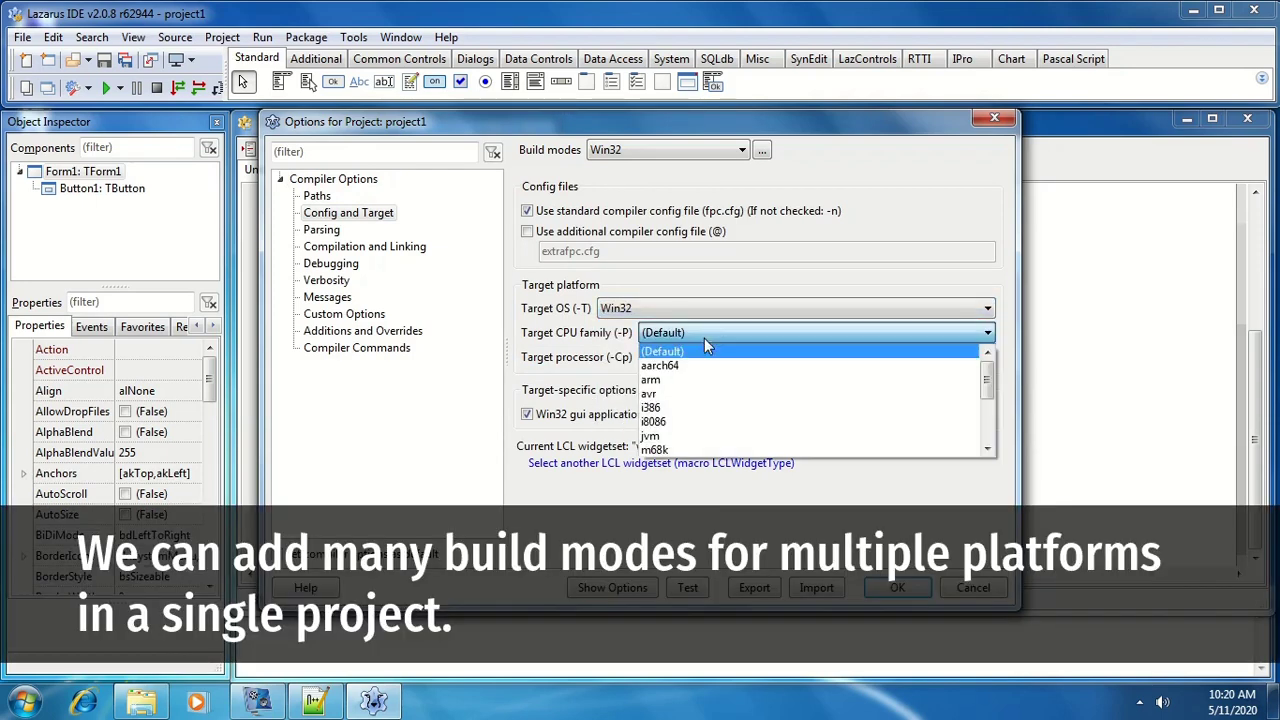
{"action": "left_click", "coordinate": [674, 410]}
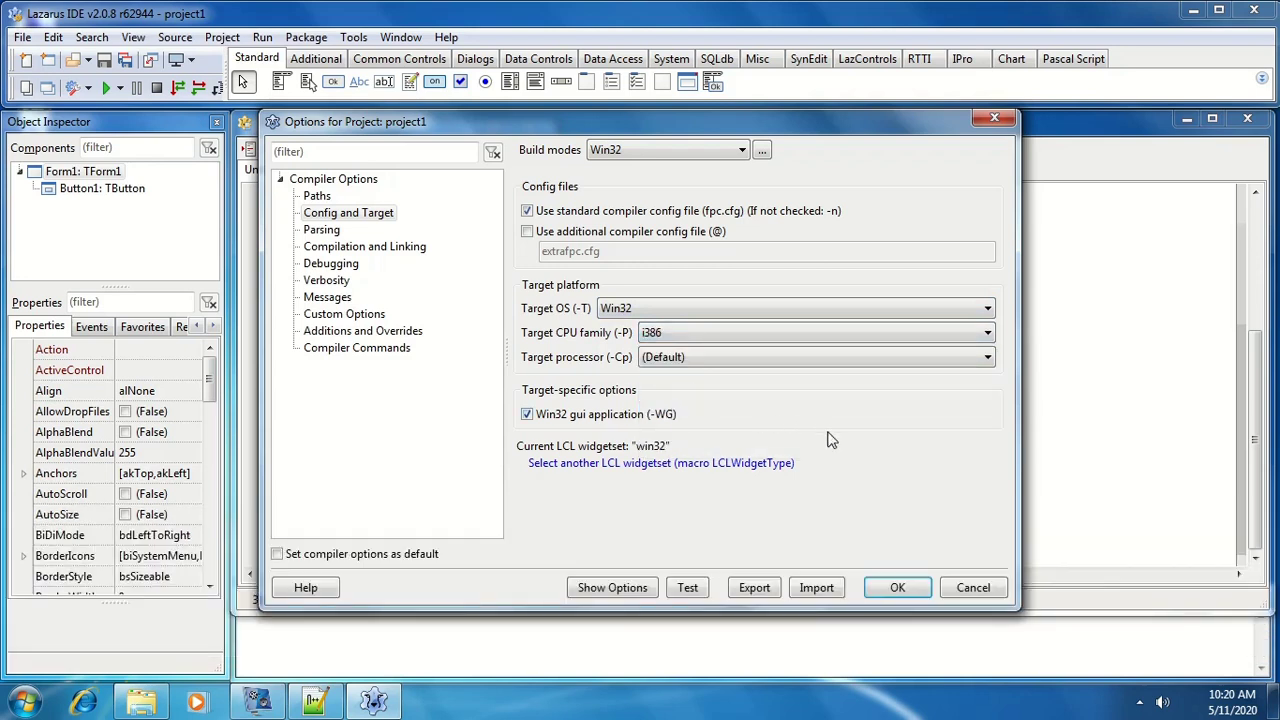
{"action": "left_click", "coordinate": [898, 590]}
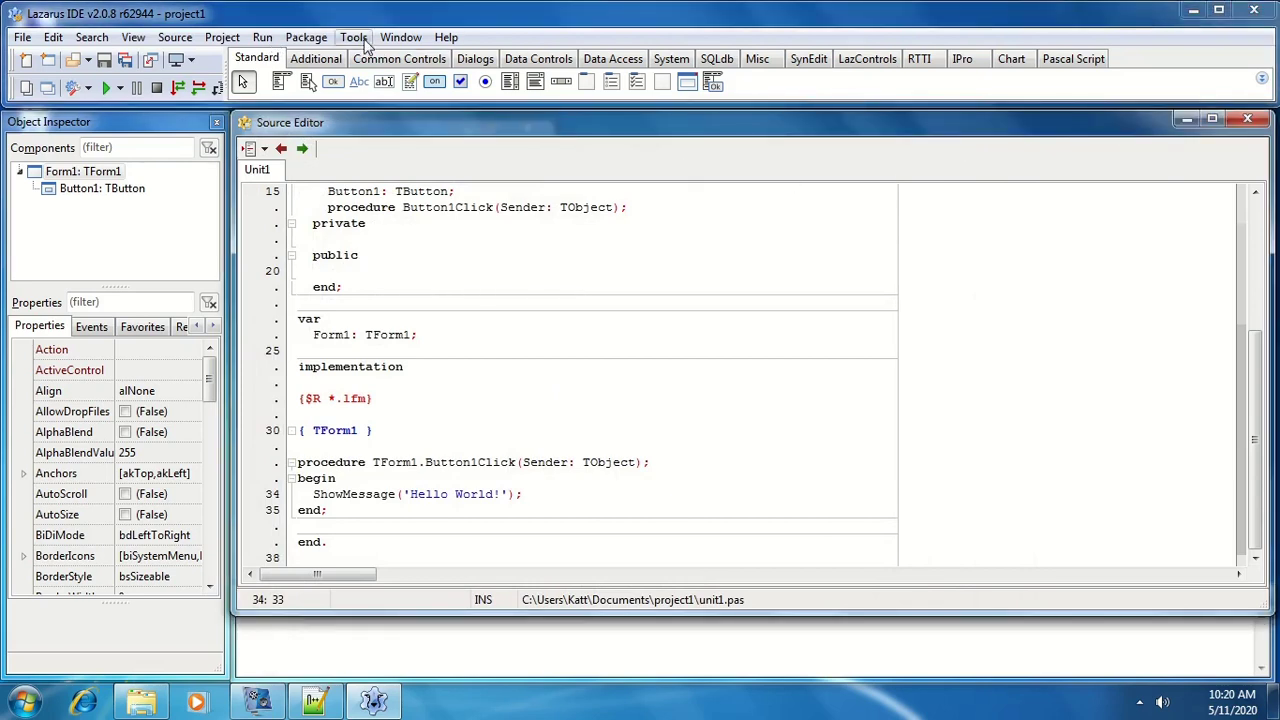
Check in the IDE options that the compiler executable path uses the $(TargetCPU) and $(TargetOS) macros, and accept the options
{"action": "left_click", "coordinate": [365, 42]}
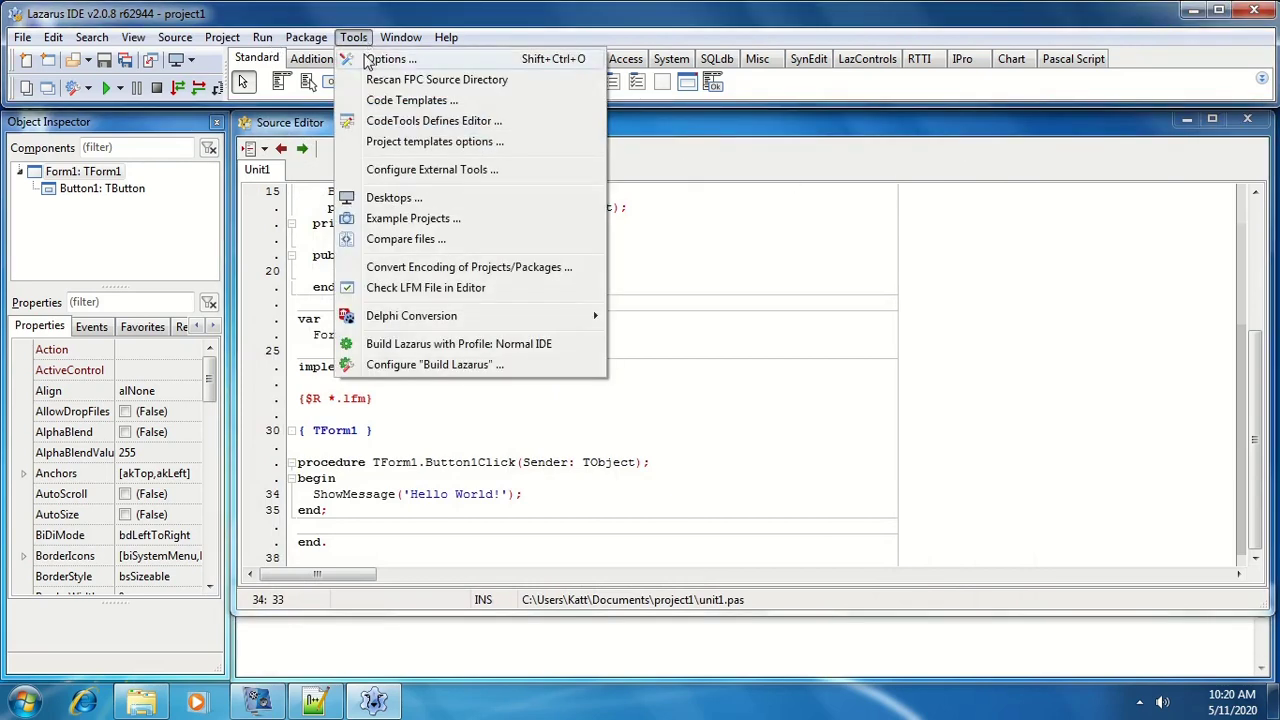
{"action": "left_click", "coordinate": [385, 59]}
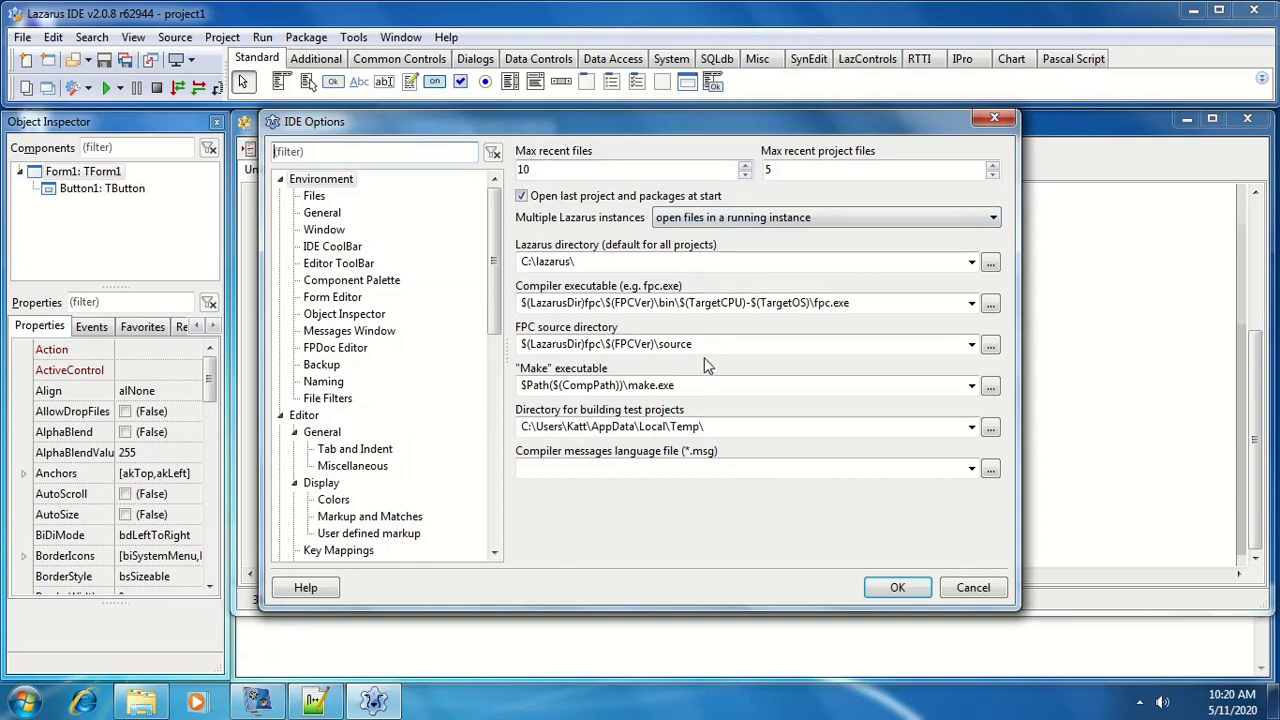
{"action": "double_click", "coordinate": [875, 304]}
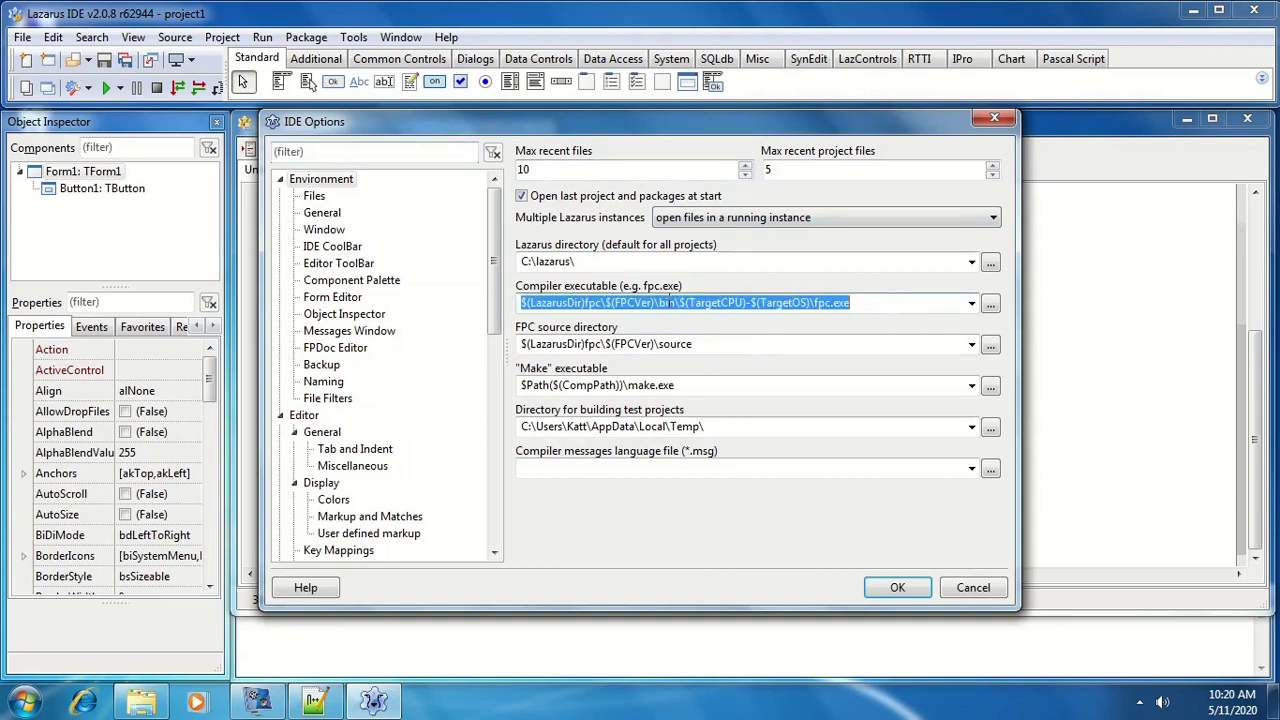
{"action": "right_click", "coordinate": [655, 302]}
{"action": "left_click", "coordinate": [700, 381]}
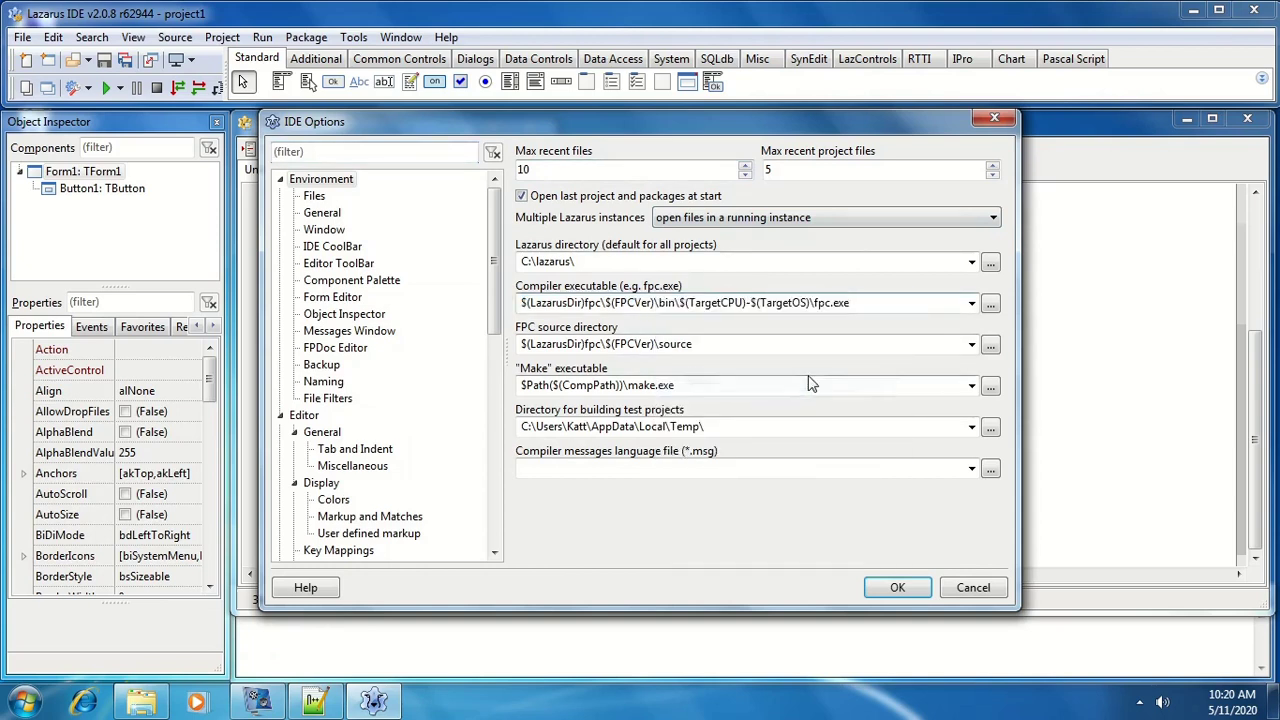
{"action": "left_click", "coordinate": [968, 310]}
{"action": "left_click", "coordinate": [968, 310]}
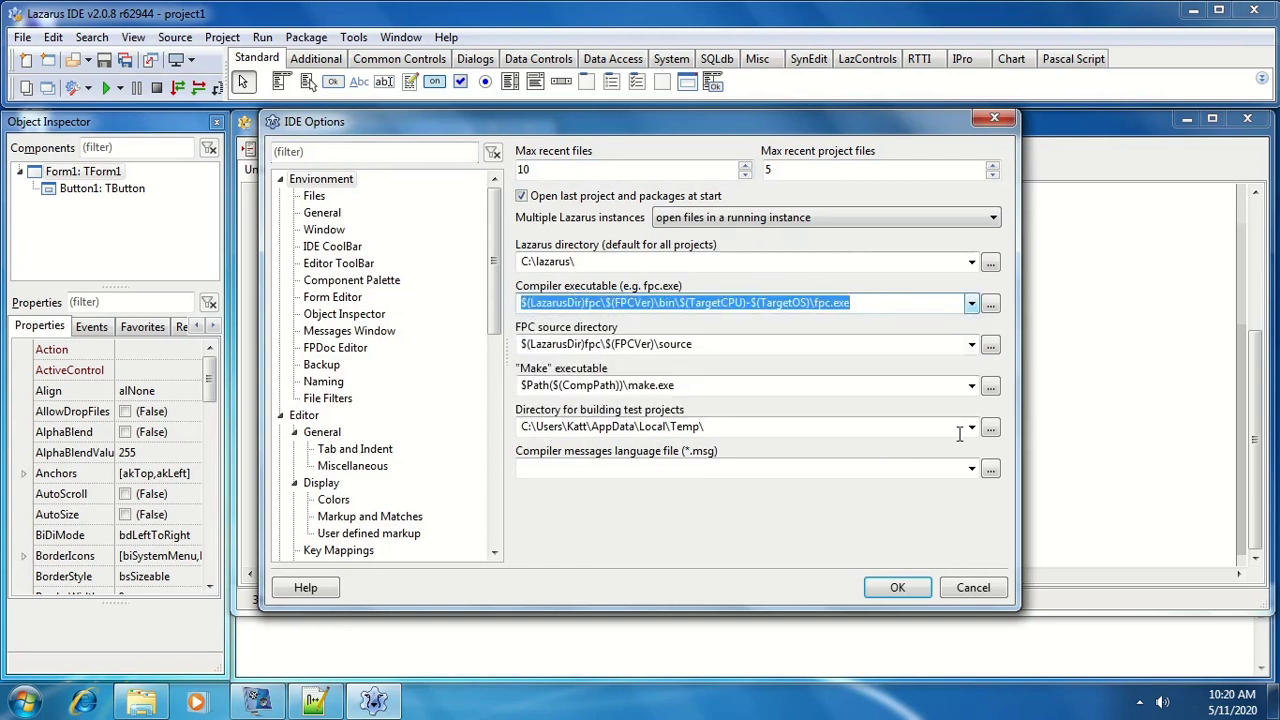
{"action": "left_click", "coordinate": [891, 589]}
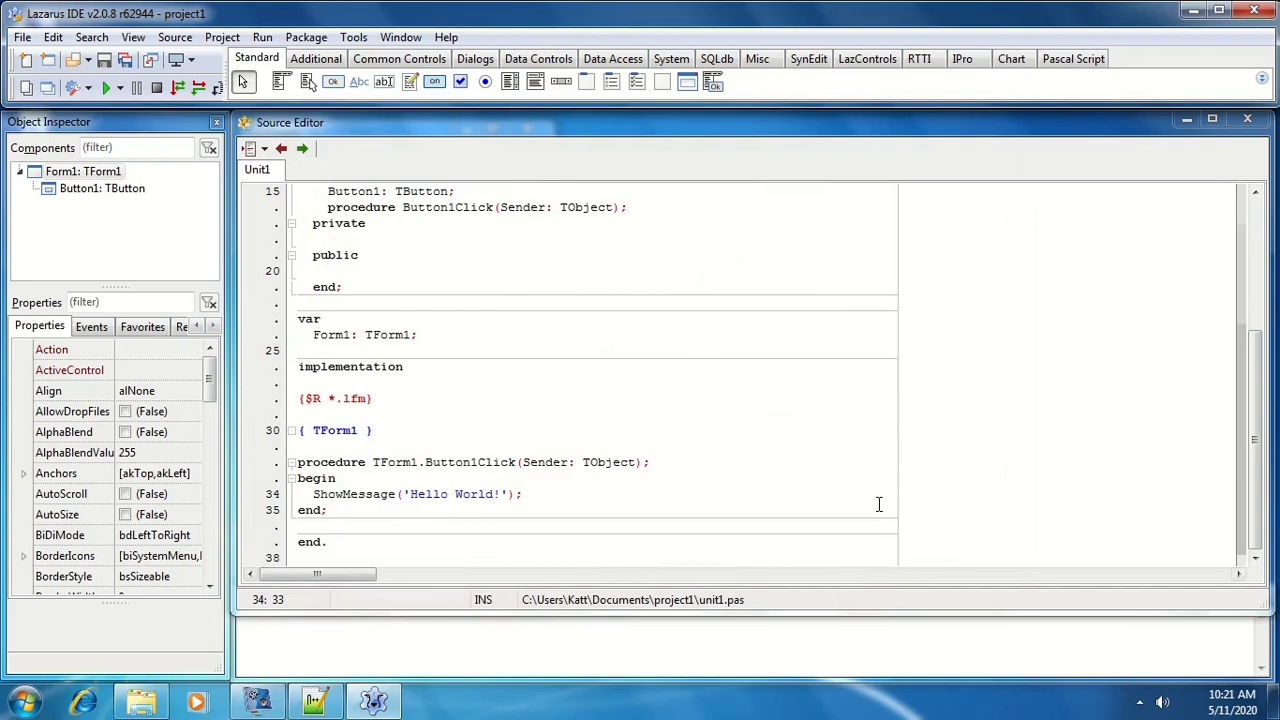
Build the project in Win32 mode, and test the "Click me!" button by running project1_Win32.exe from the Documents\project1 folder
{"action": "left_click", "coordinate": [262, 37]}
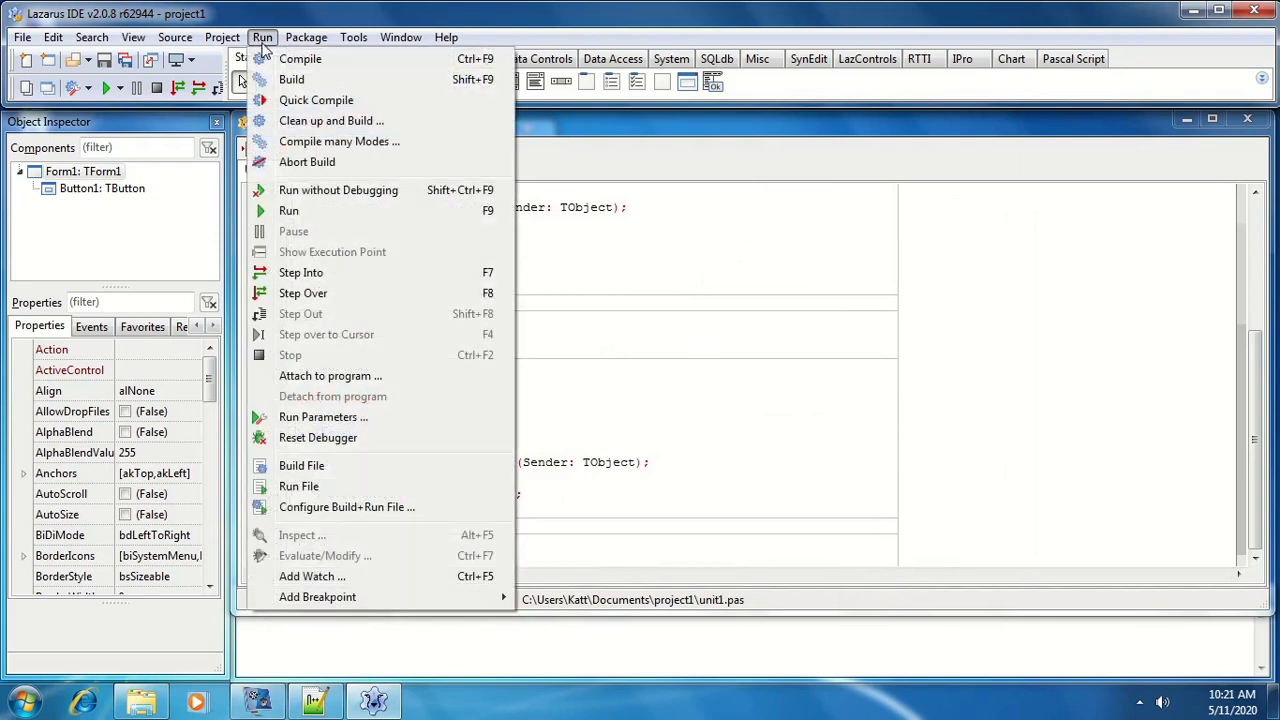
{"action": "left_click", "coordinate": [292, 80]}
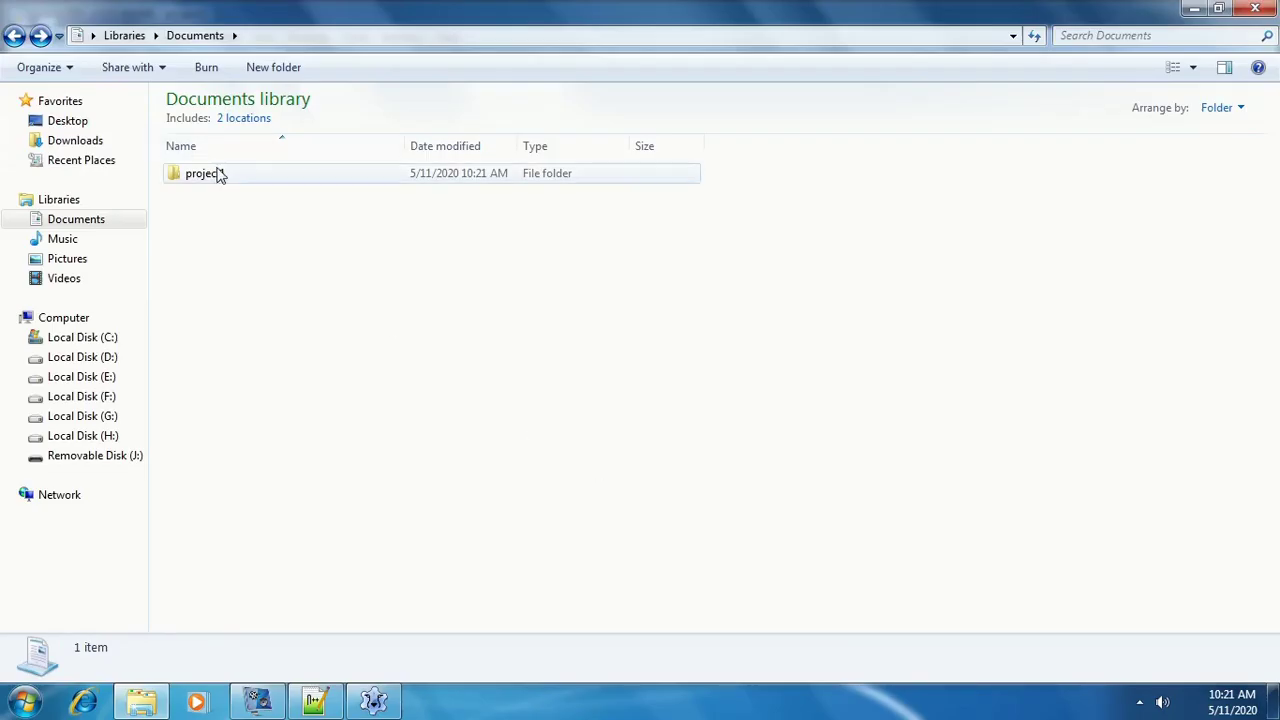
{"action": "double_click", "coordinate": [220, 175]}
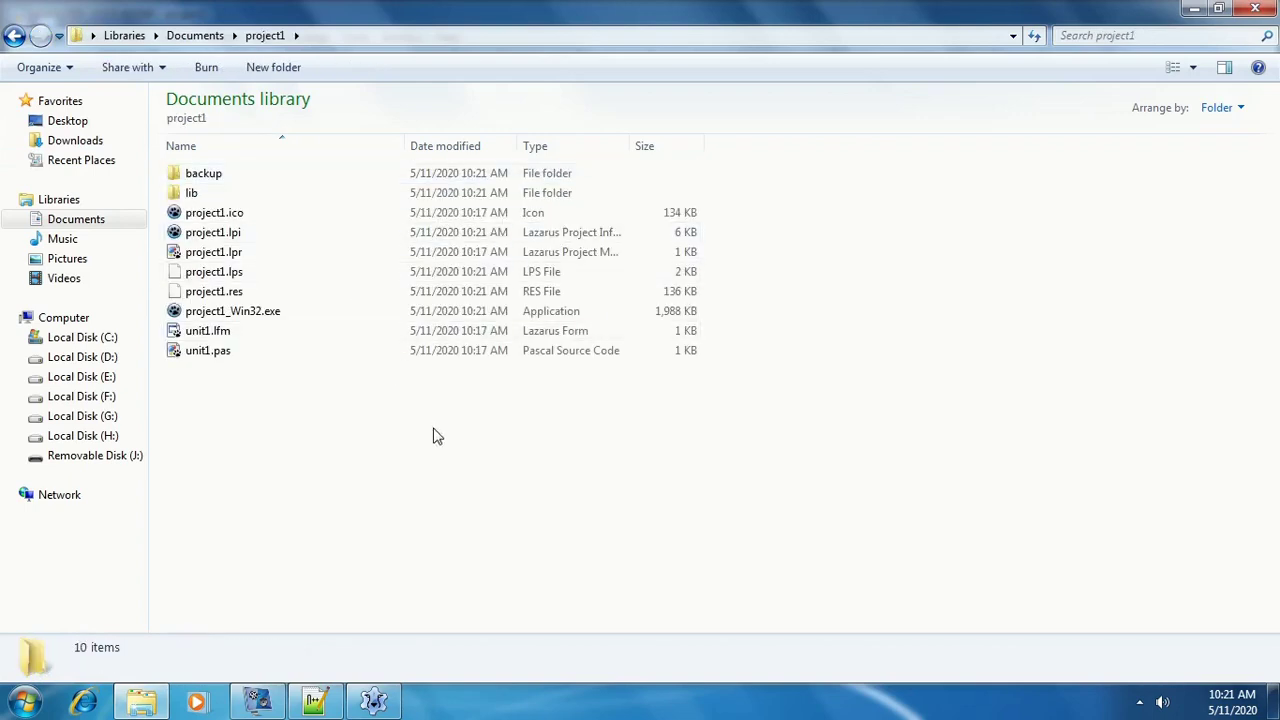
{"action": "left_click", "coordinate": [262, 312]}
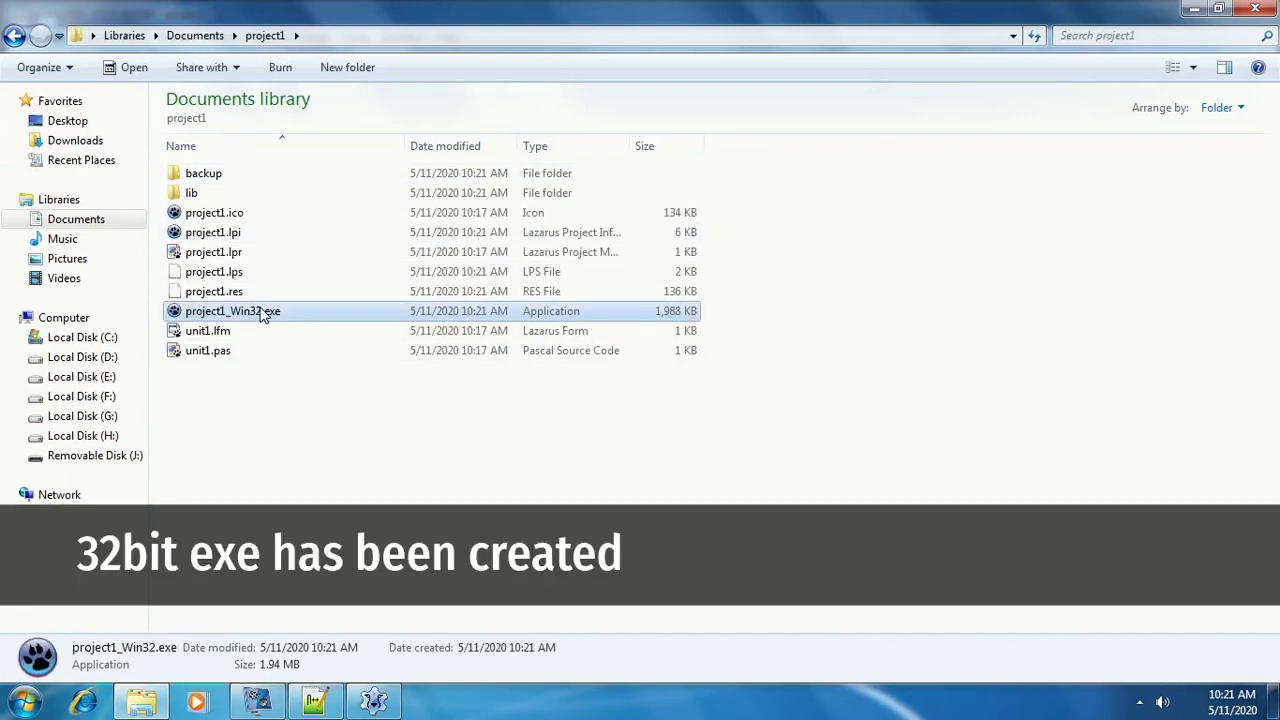
{"action": "double_click", "coordinate": [262, 313]}
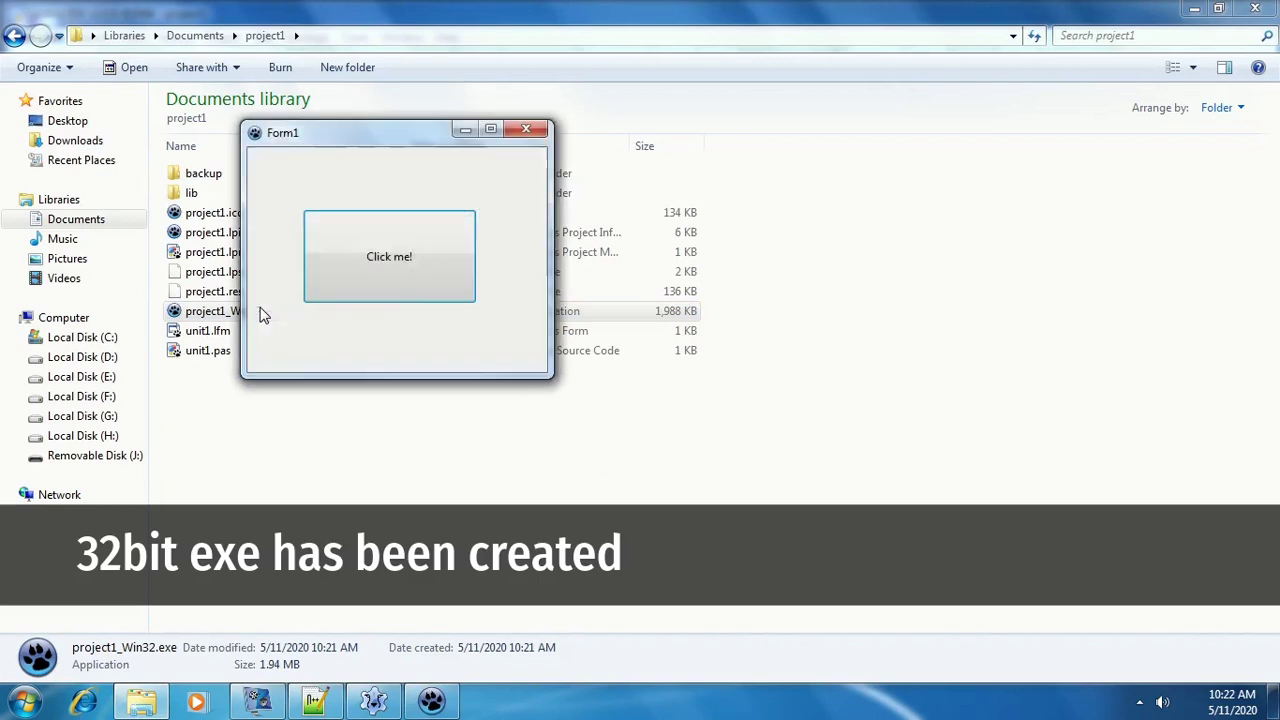
{"action": "left_click", "coordinate": [400, 306]}
{"action": "left_click", "coordinate": [760, 349]}
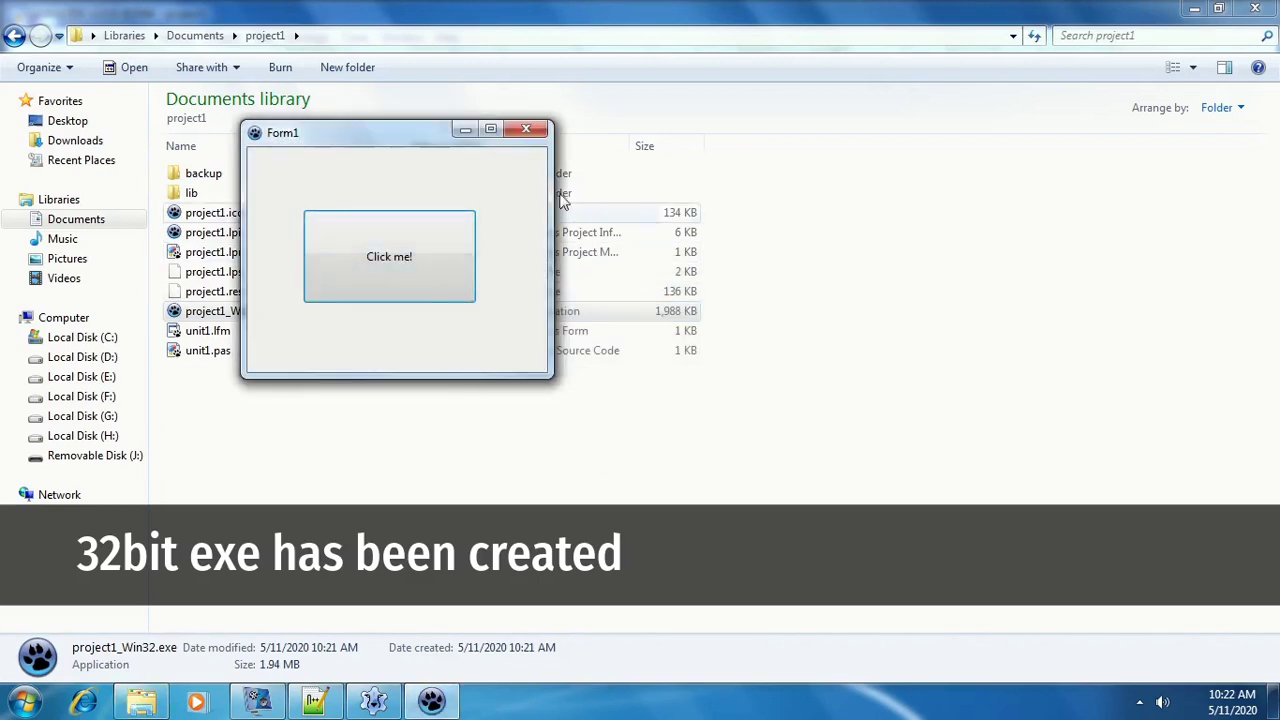
{"action": "left_click", "coordinate": [527, 131]}
{"action": "left_click", "coordinate": [392, 400]}
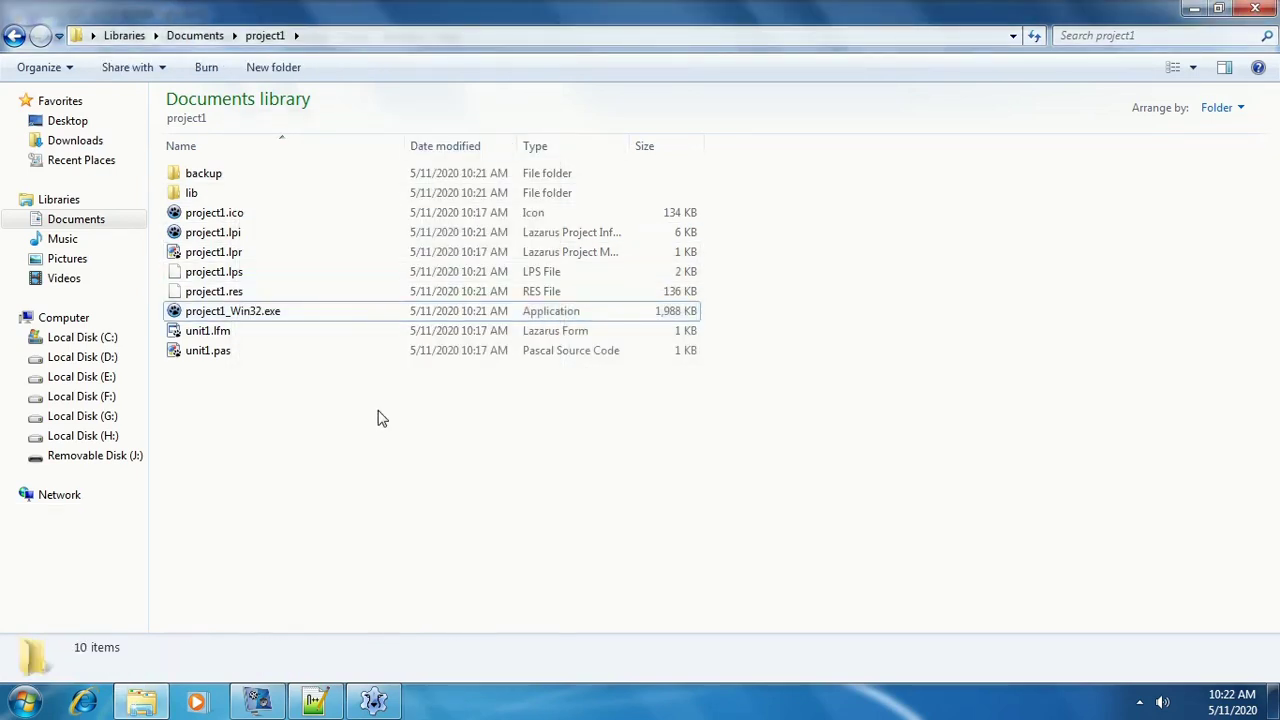
Open project1_Win32.exe as an archive in 7-Zip and check its CPU type in the file's information
{"action": "left_click", "coordinate": [262, 313]}
{"action": "right_click", "coordinate": [262, 313]}
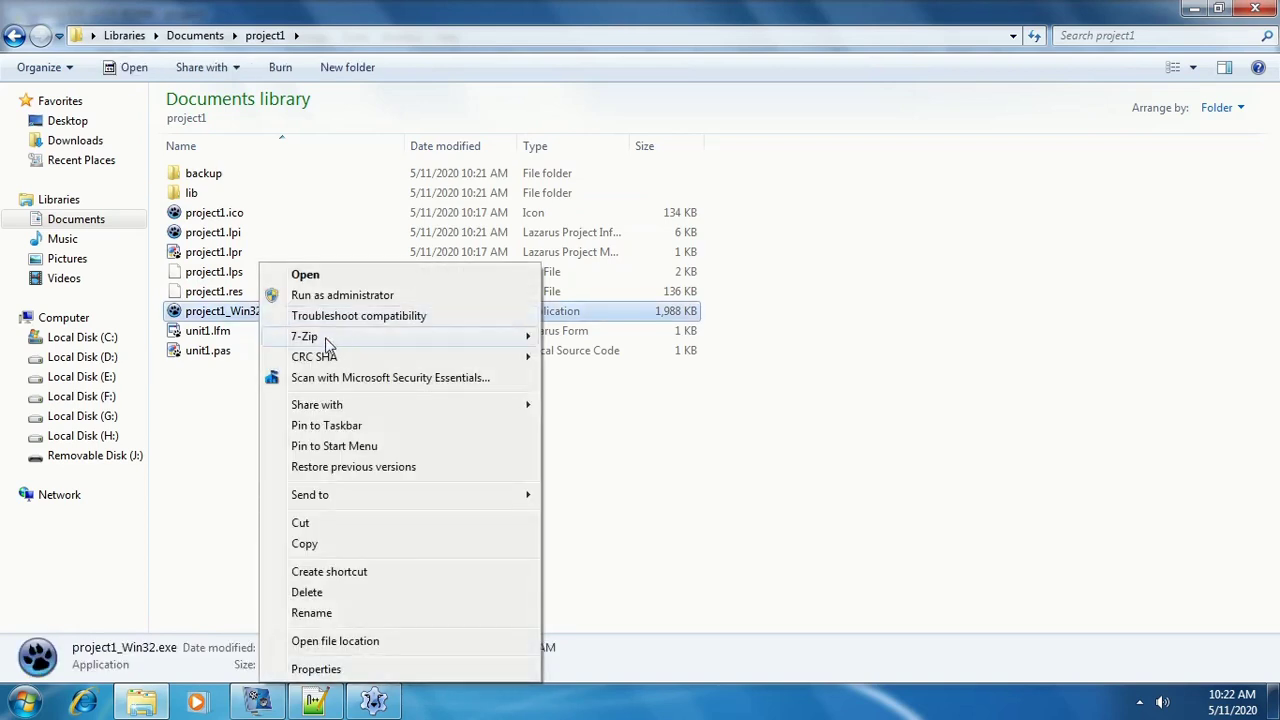
{"action": "mouse_move", "coordinate": [385, 338]}
{"action": "left_click", "coordinate": [574, 340]}
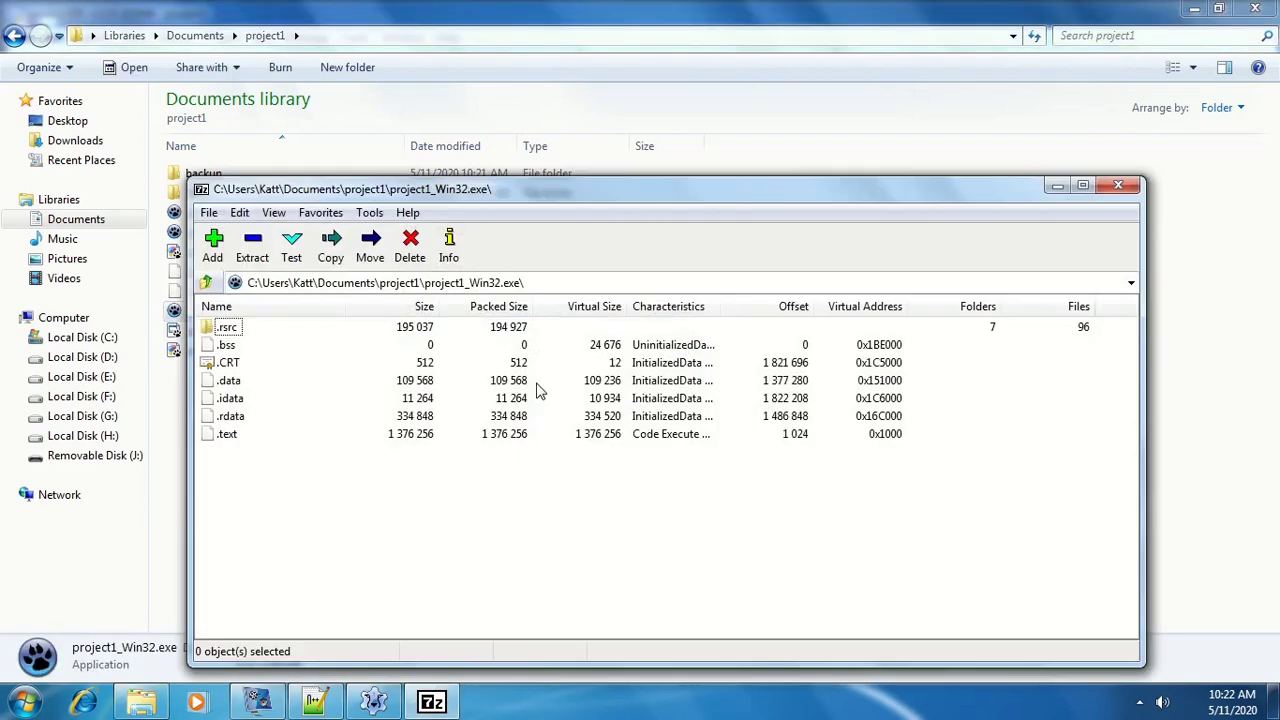
{"action": "left_click", "coordinate": [450, 254]}
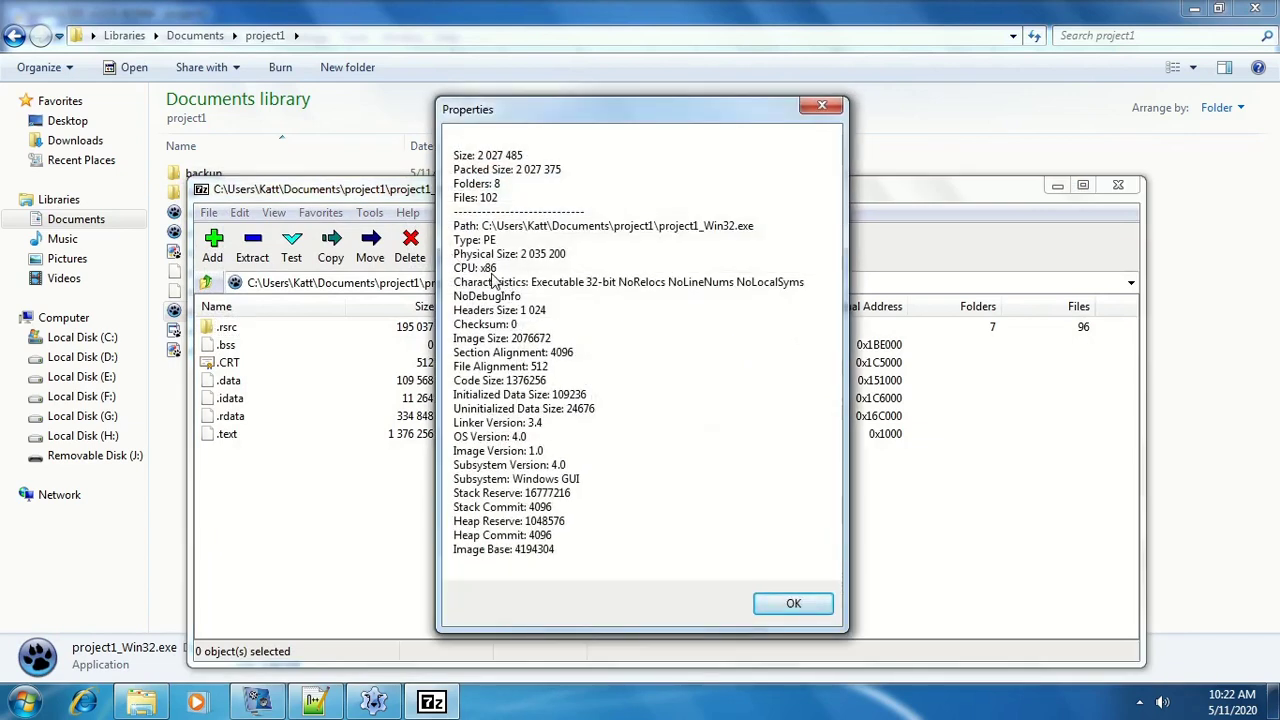
{"action": "left_click", "coordinate": [782, 606]}
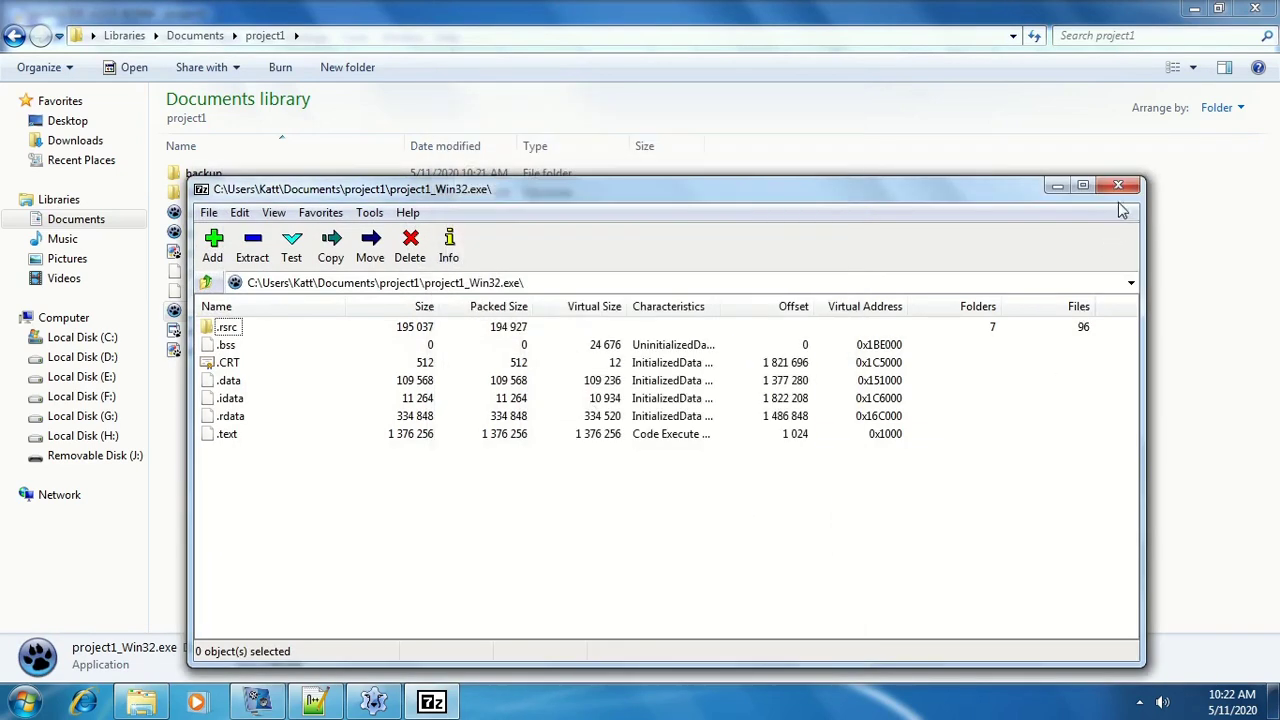
{"action": "left_click", "coordinate": [1118, 186]}
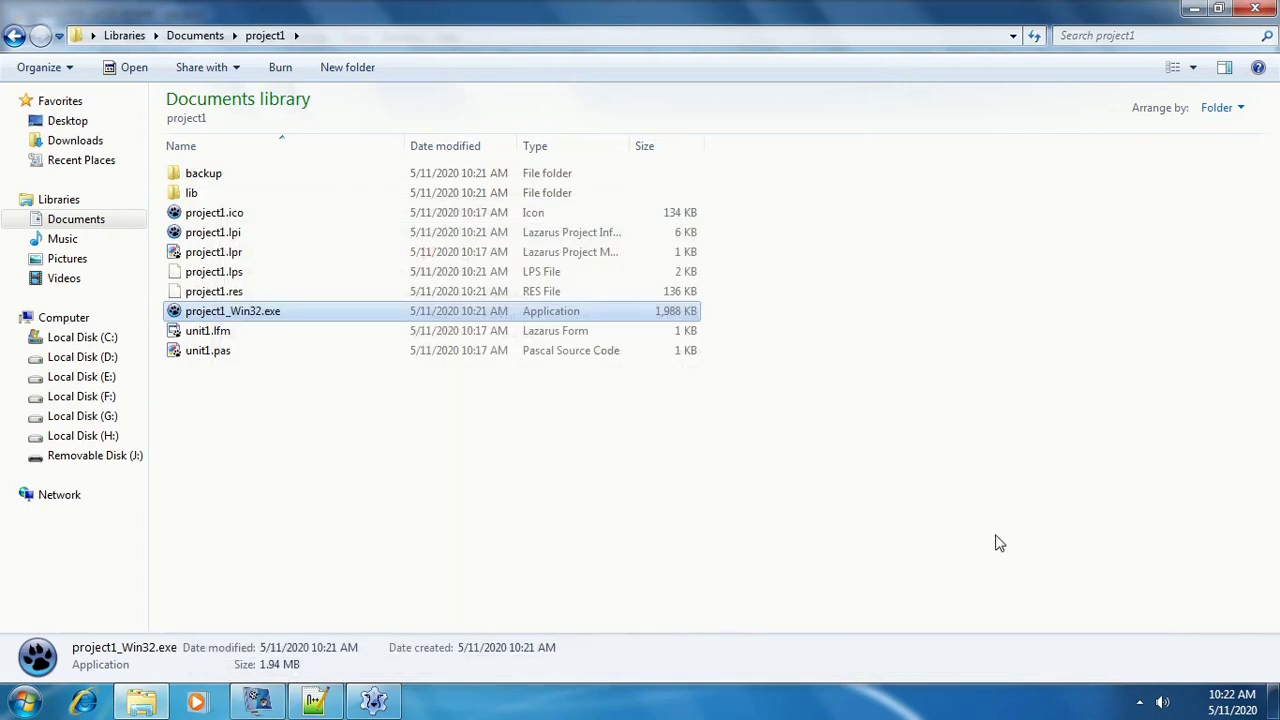
{"action": "left_click", "coordinate": [997, 543]}
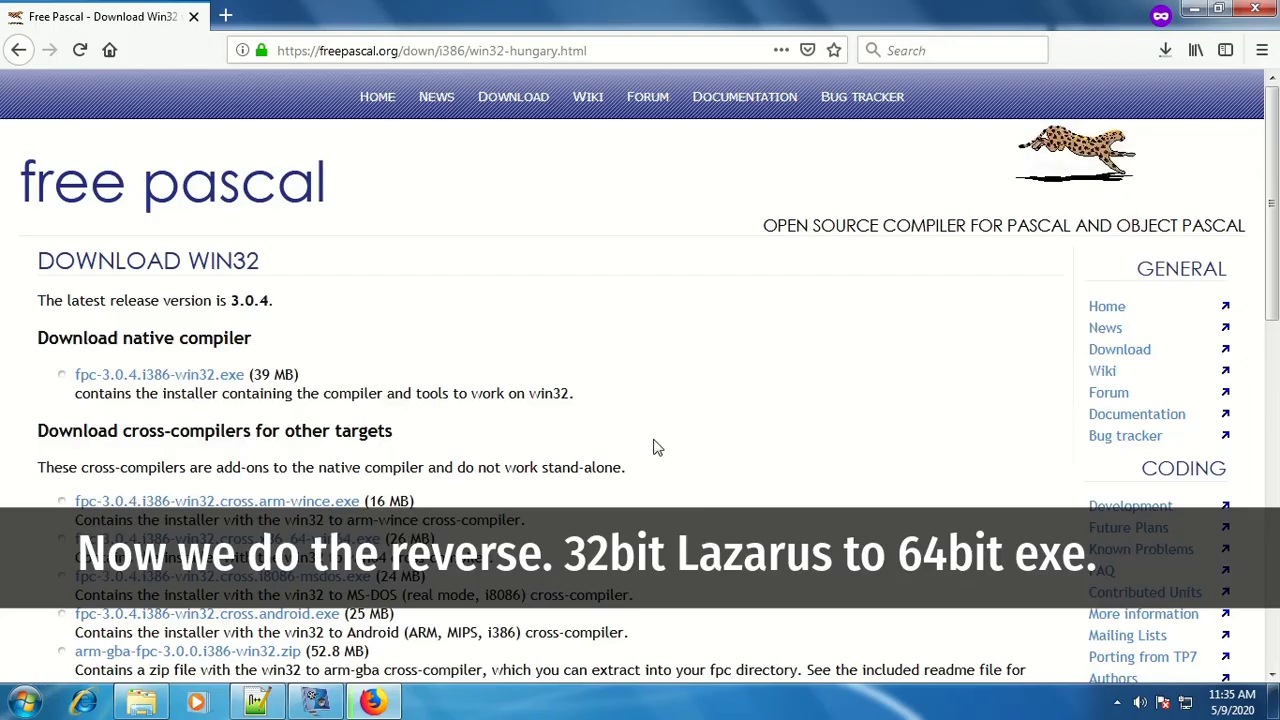
Download the win32 to win64 cross-compiler installer, fpc-3.0.4.i386-win32.cross.x86_64-win64.exe, from the Free Pascal Win32 download page
{"action": "scroll", "coordinate": [657, 447], "scroll_direction": "down", "scroll_amount": 3}
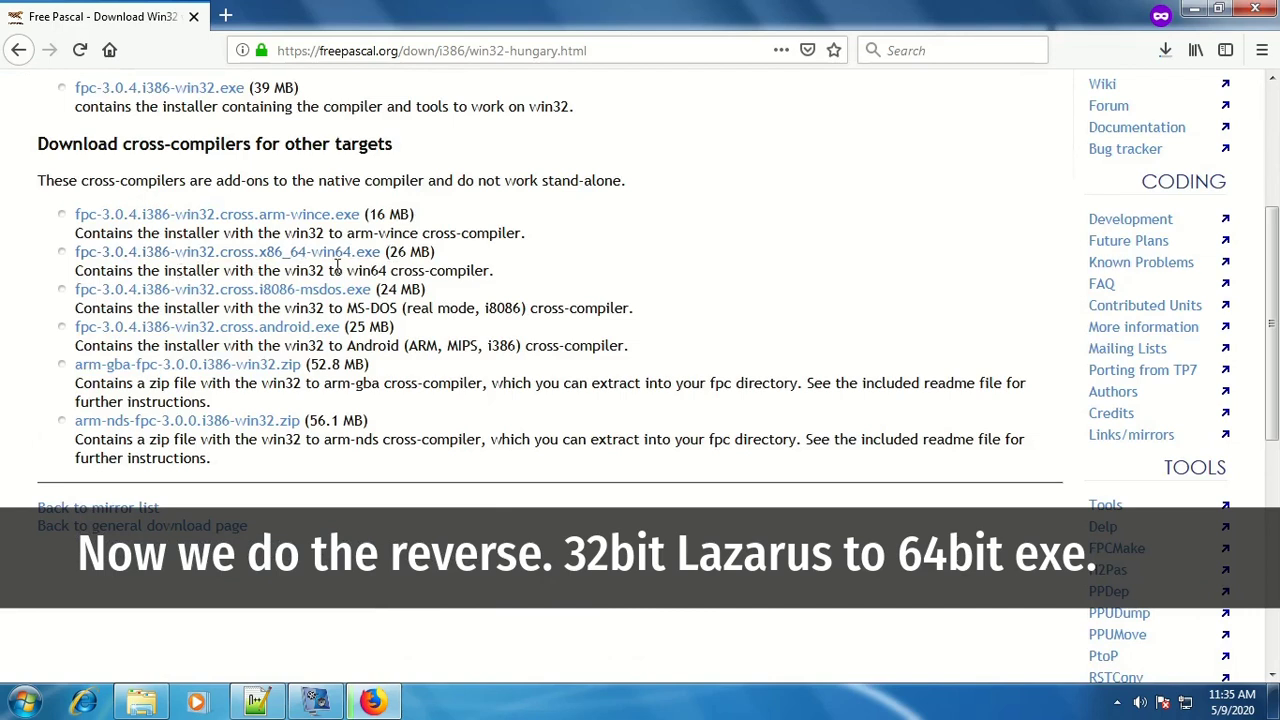
{"action": "left_click_drag", "start_coordinate": [437, 253], "coordinate": [71, 257]}
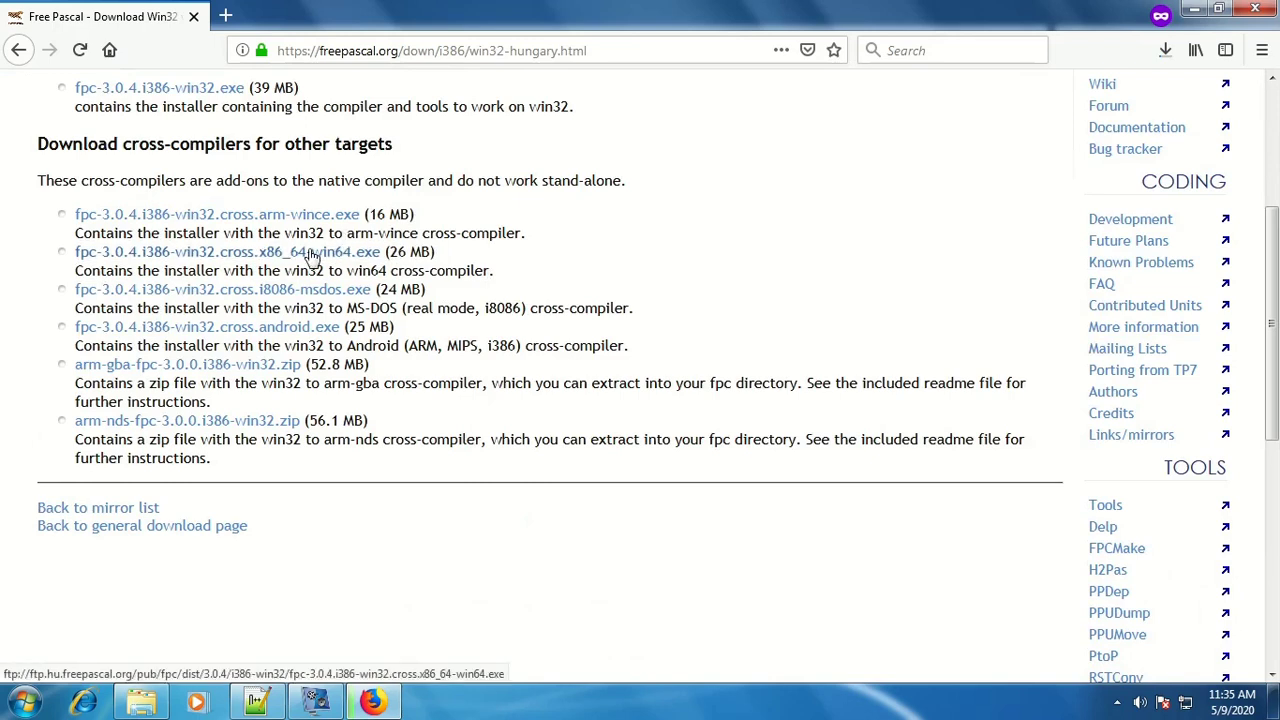
{"action": "left_click", "coordinate": [311, 256]}
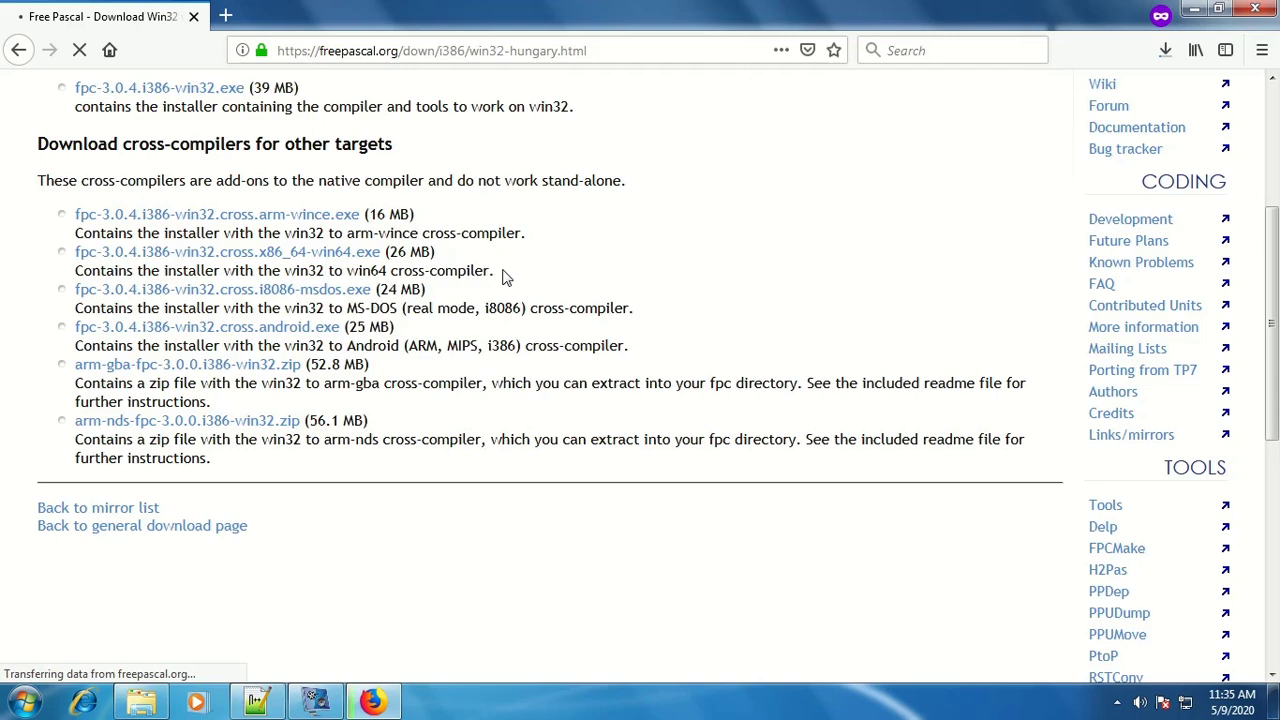
{"action": "left_click", "coordinate": [690, 342]}
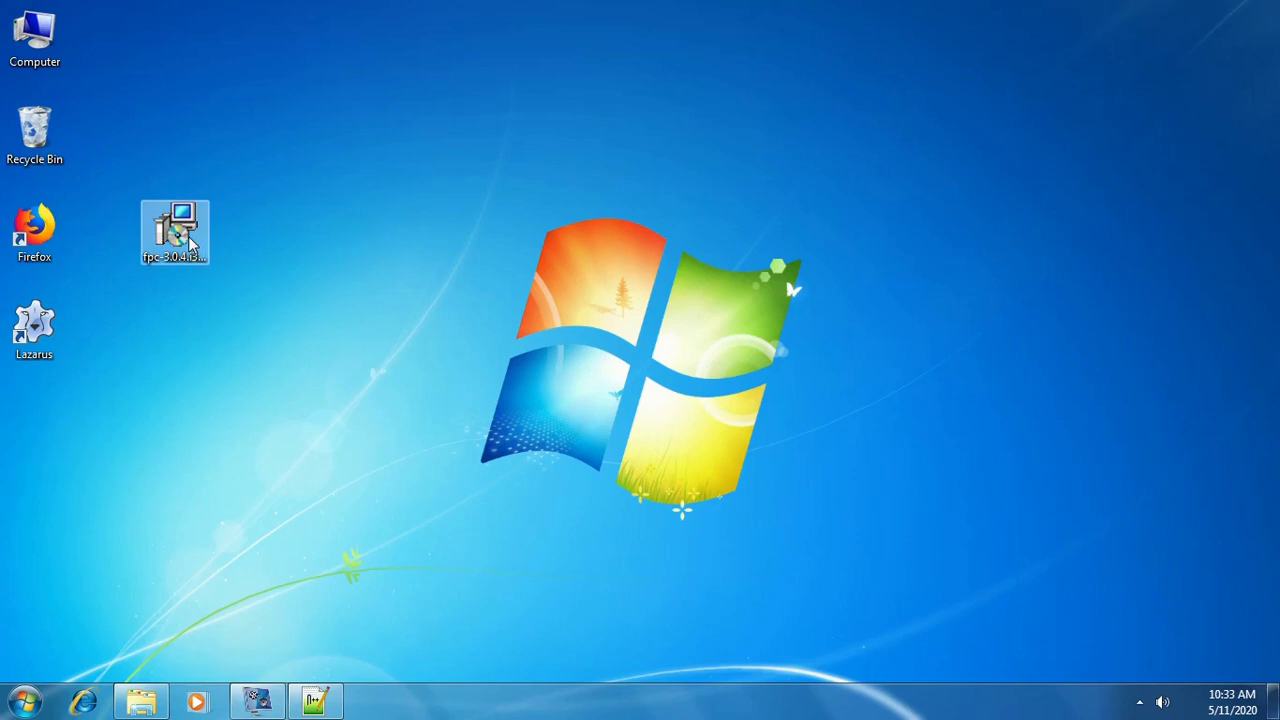
Run the downloaded cross-compiler installer from the desktop and set its destination folder to C:\lazarus\fpc\3.0.4
{"action": "left_click", "coordinate": [190, 242]}
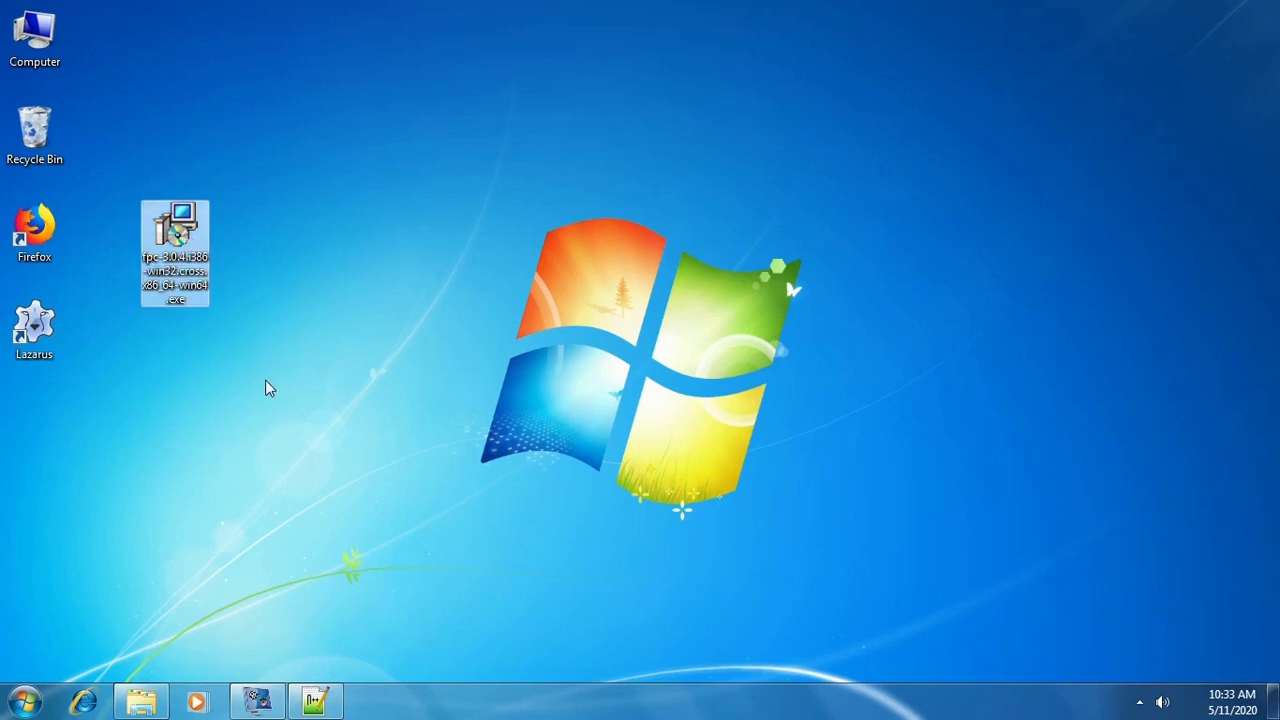
{"action": "double_click", "coordinate": [176, 234]}
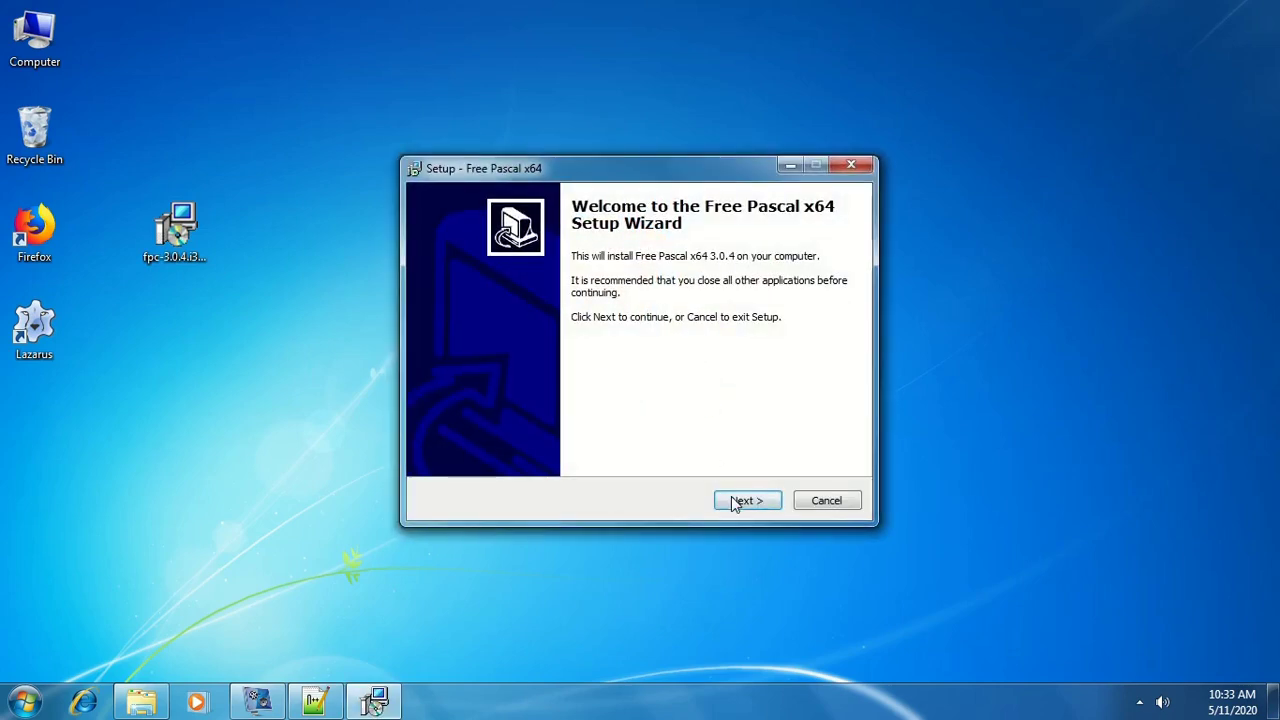
{"action": "left_click", "coordinate": [735, 501]}
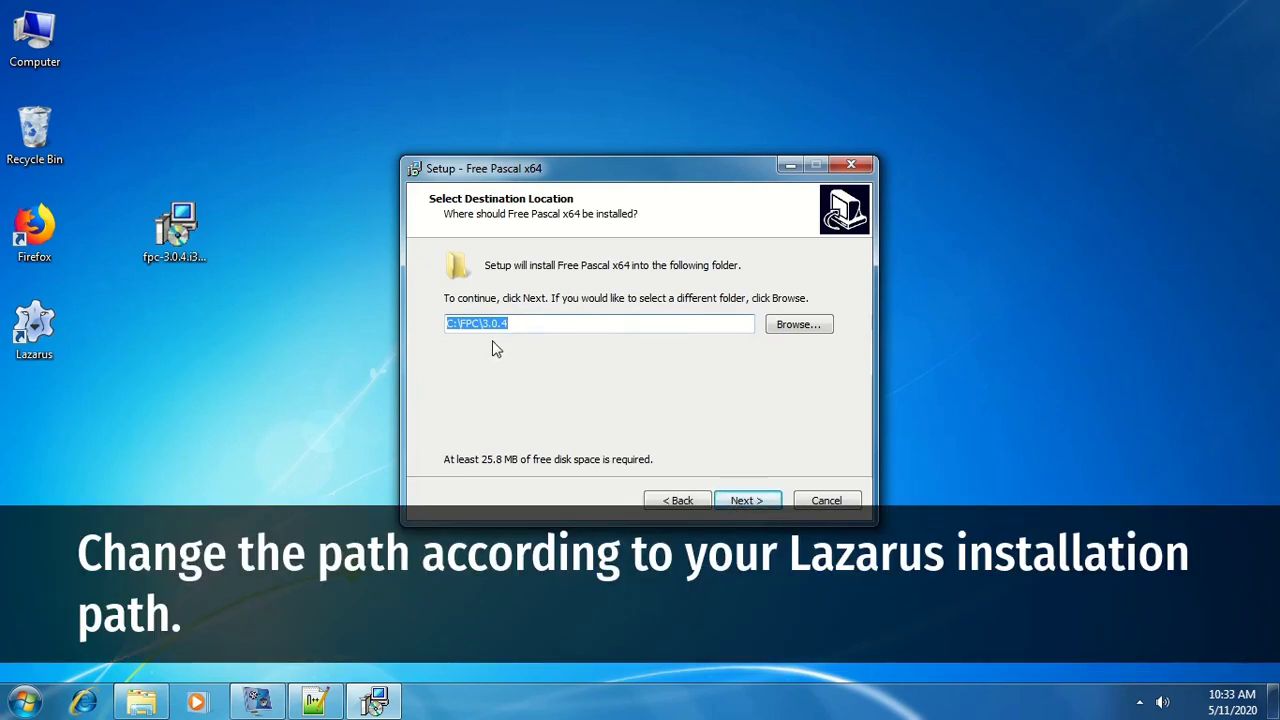
{"action": "left_click", "coordinate": [789, 328]}
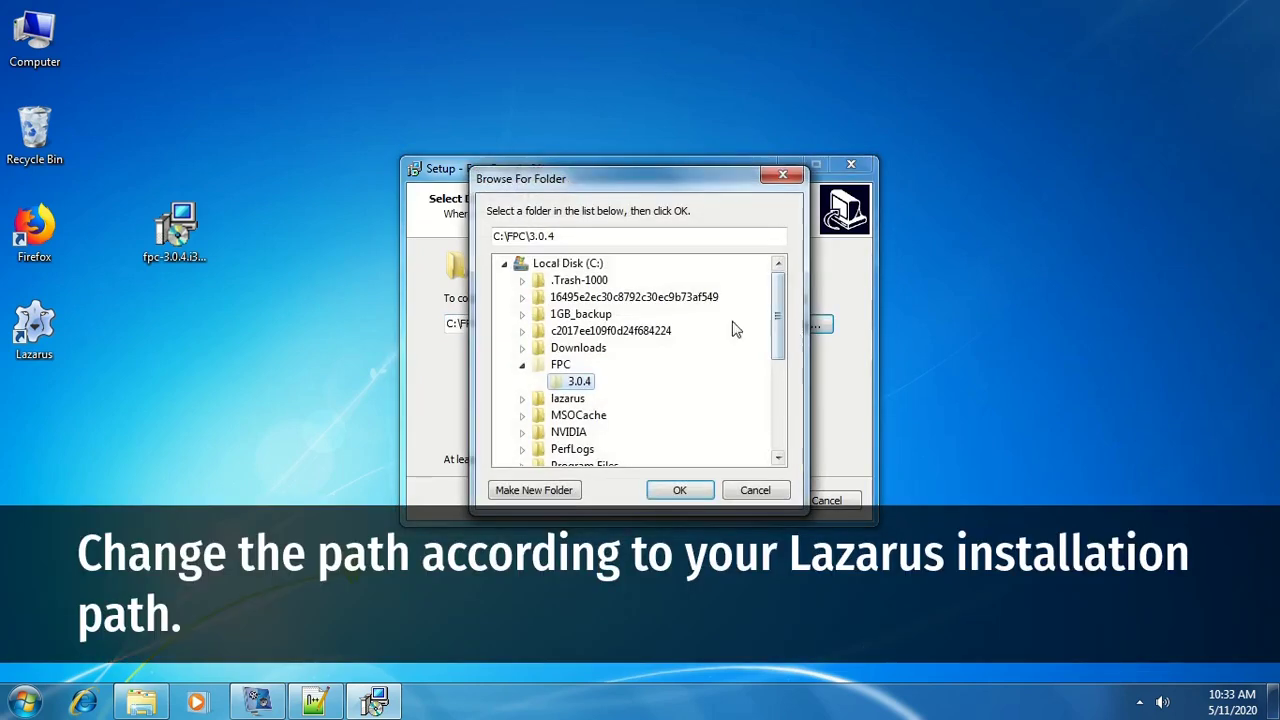
{"action": "left_click", "coordinate": [521, 398]}
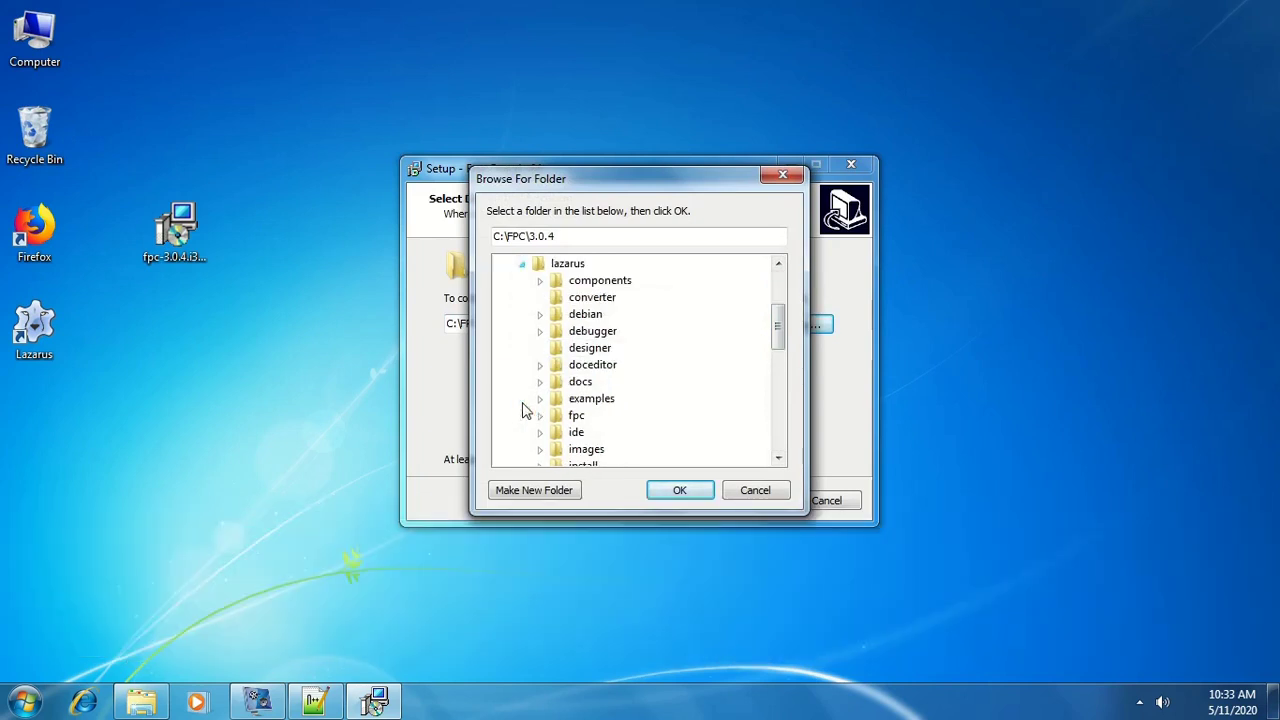
{"action": "scroll", "coordinate": [585, 398], "scroll_direction": "down", "scroll_amount": 1}
{"action": "left_click", "coordinate": [566, 365]}
{"action": "left_click", "coordinate": [540, 365]}
{"action": "left_click", "coordinate": [589, 384]}
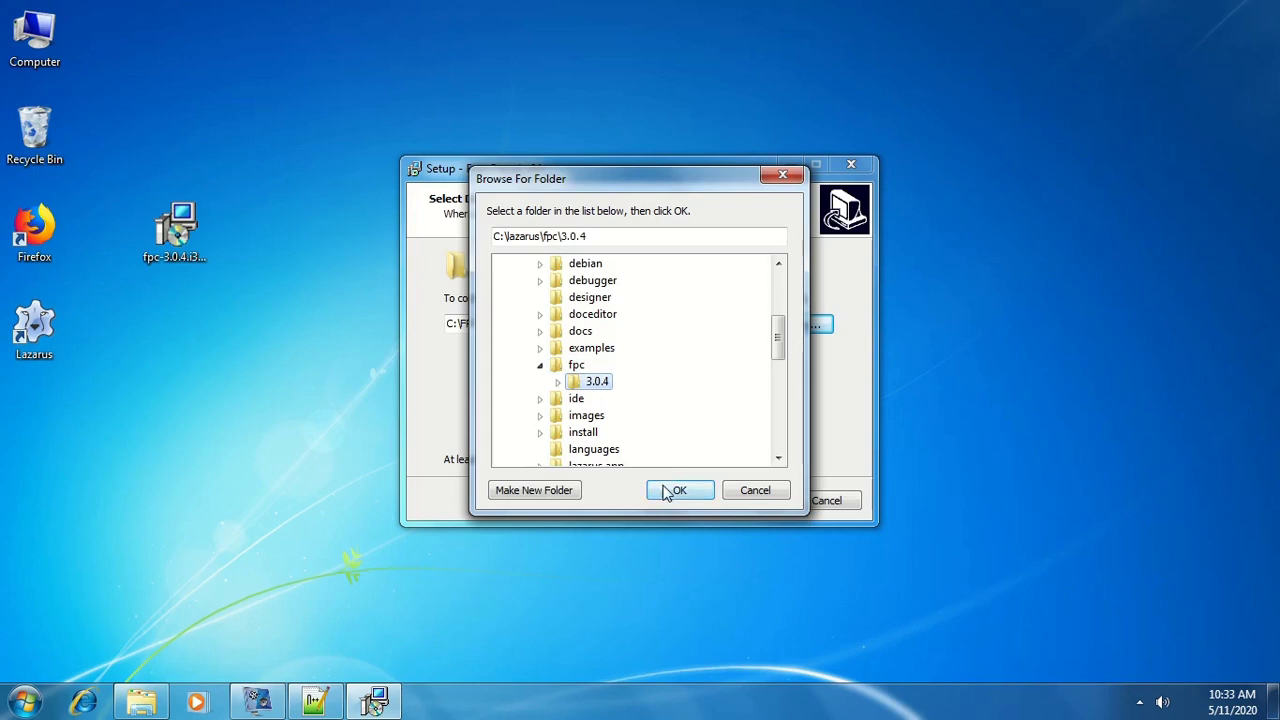
{"action": "left_click", "coordinate": [668, 490]}
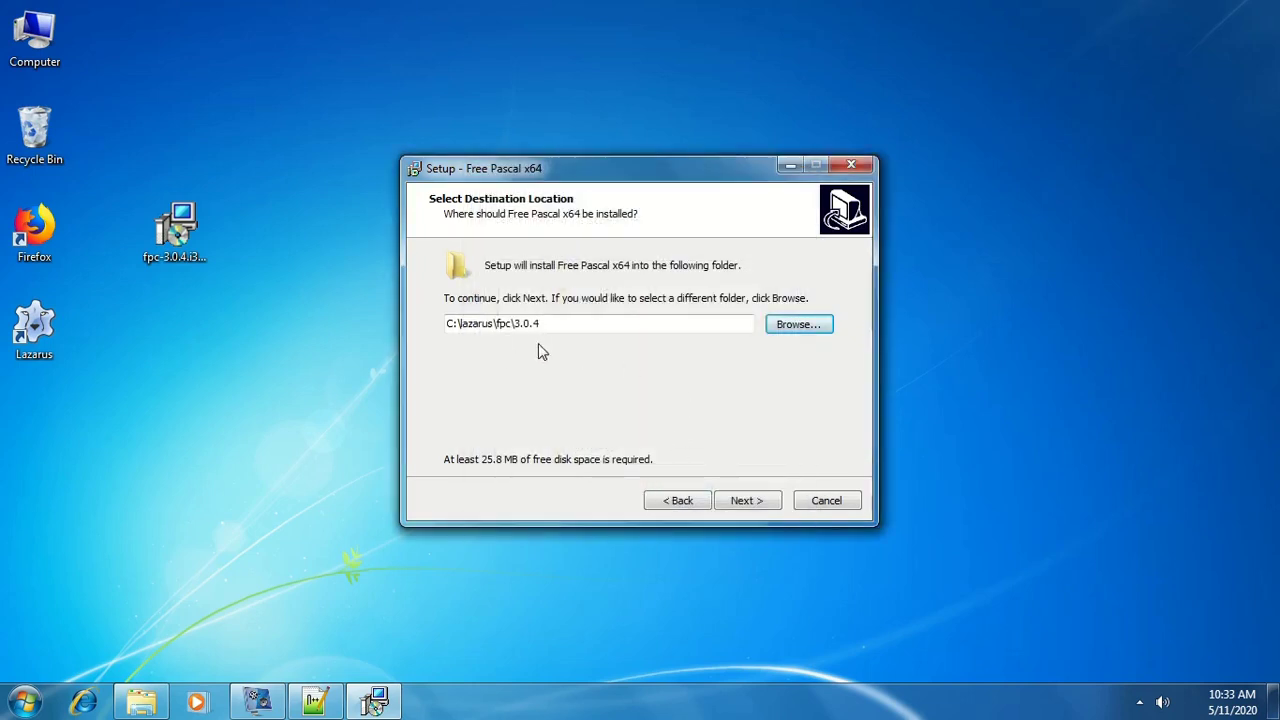
{"action": "left_click", "coordinate": [743, 503]}
{"action": "left_click", "coordinate": [733, 442]}
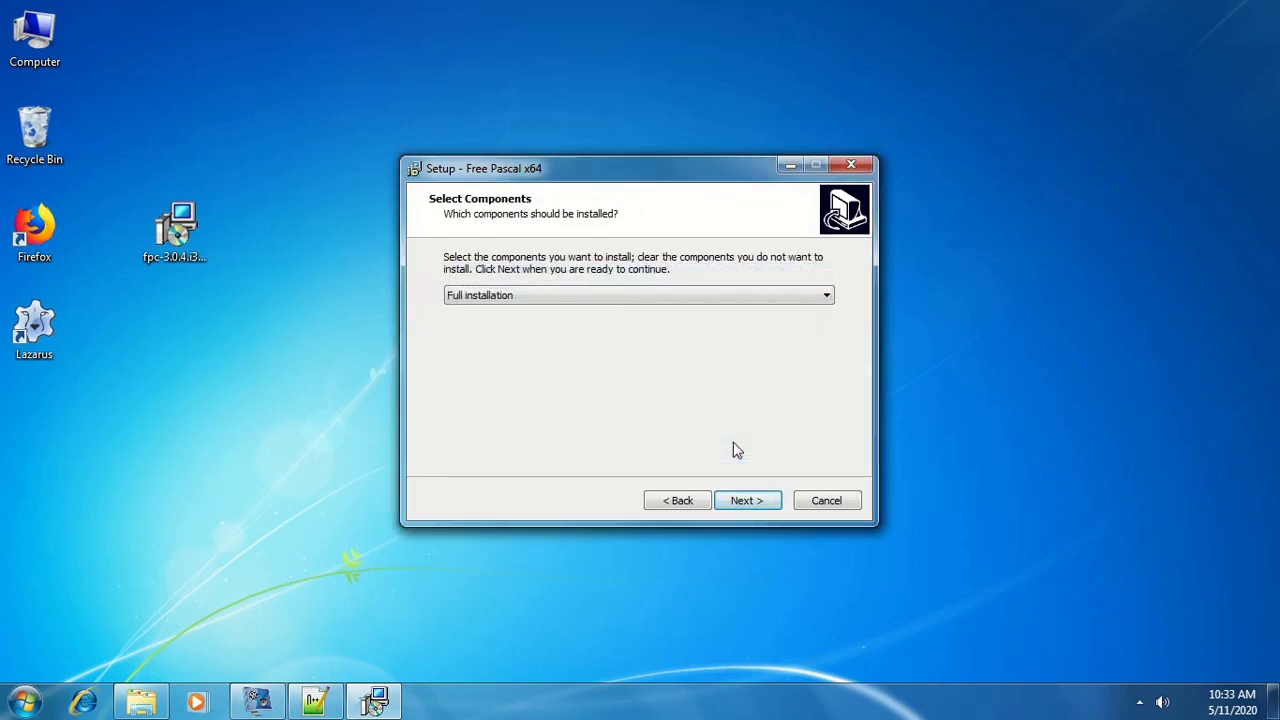
Install Free Pascal x64 as a Minimum installation, and finish the setup without viewing readme.txt
{"action": "left_click", "coordinate": [620, 299]}
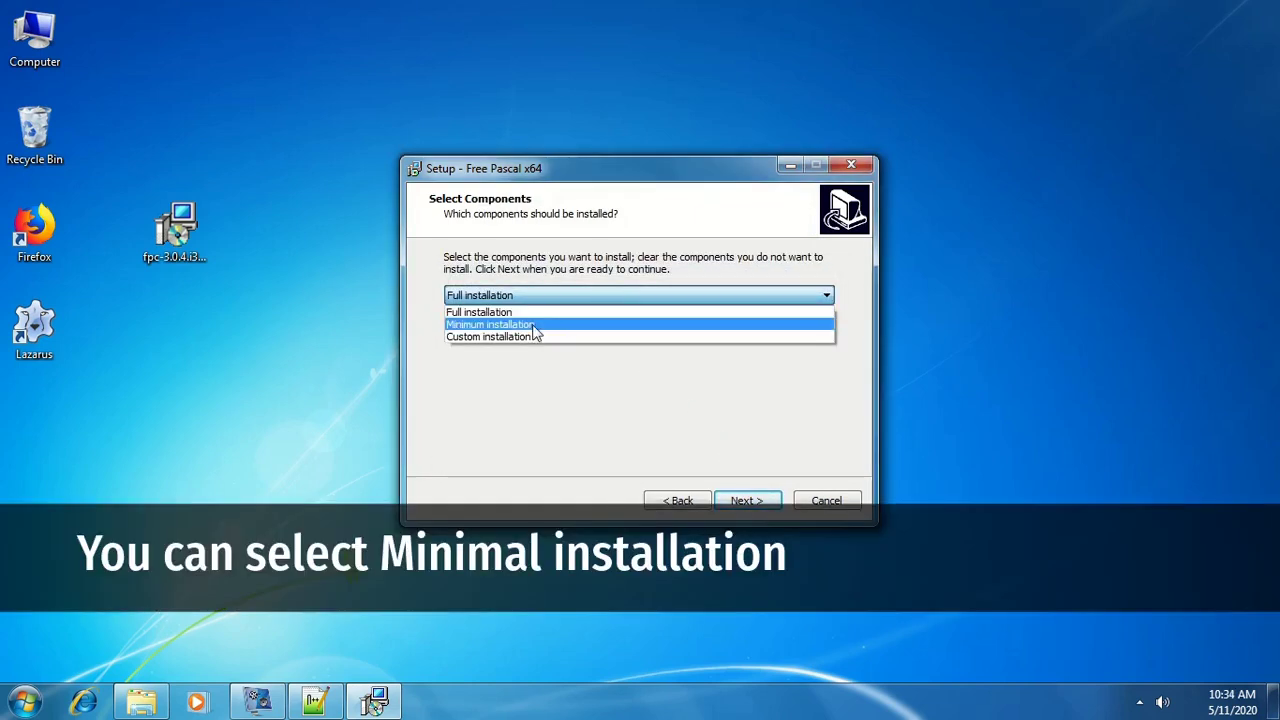
{"action": "left_click", "coordinate": [536, 325]}
{"action": "left_click", "coordinate": [750, 500]}
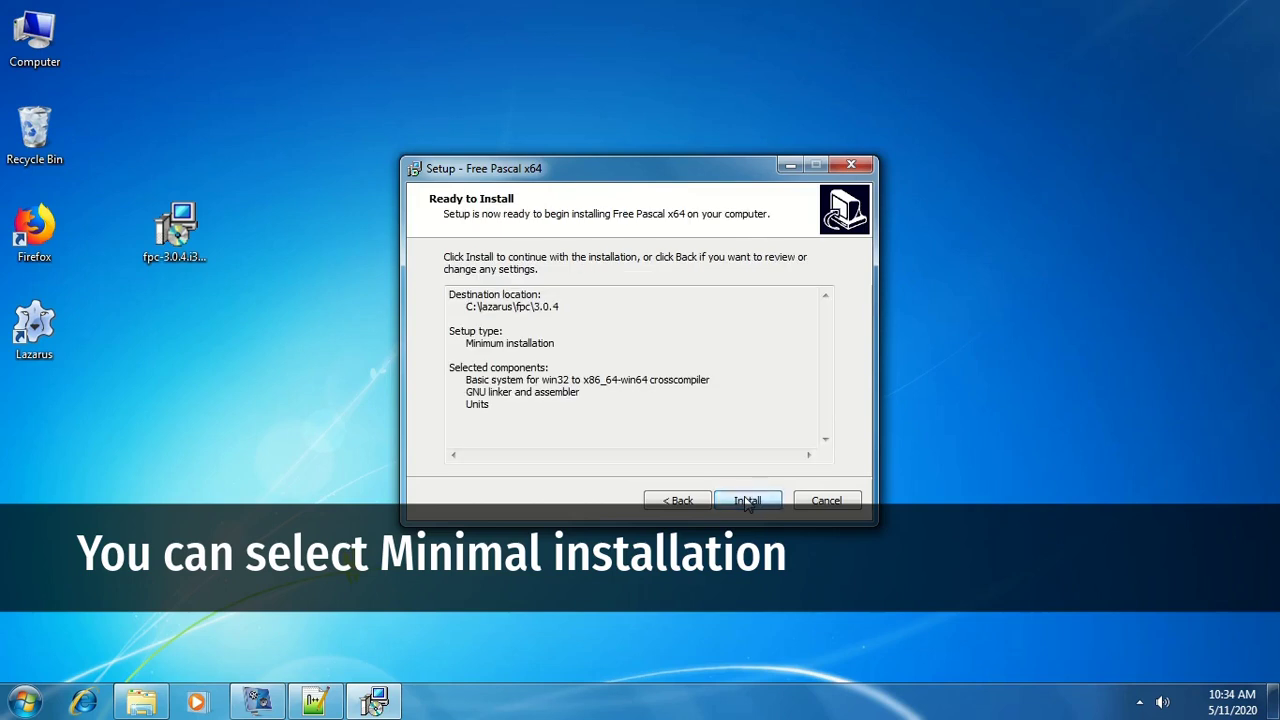
{"action": "left_click", "coordinate": [745, 500]}
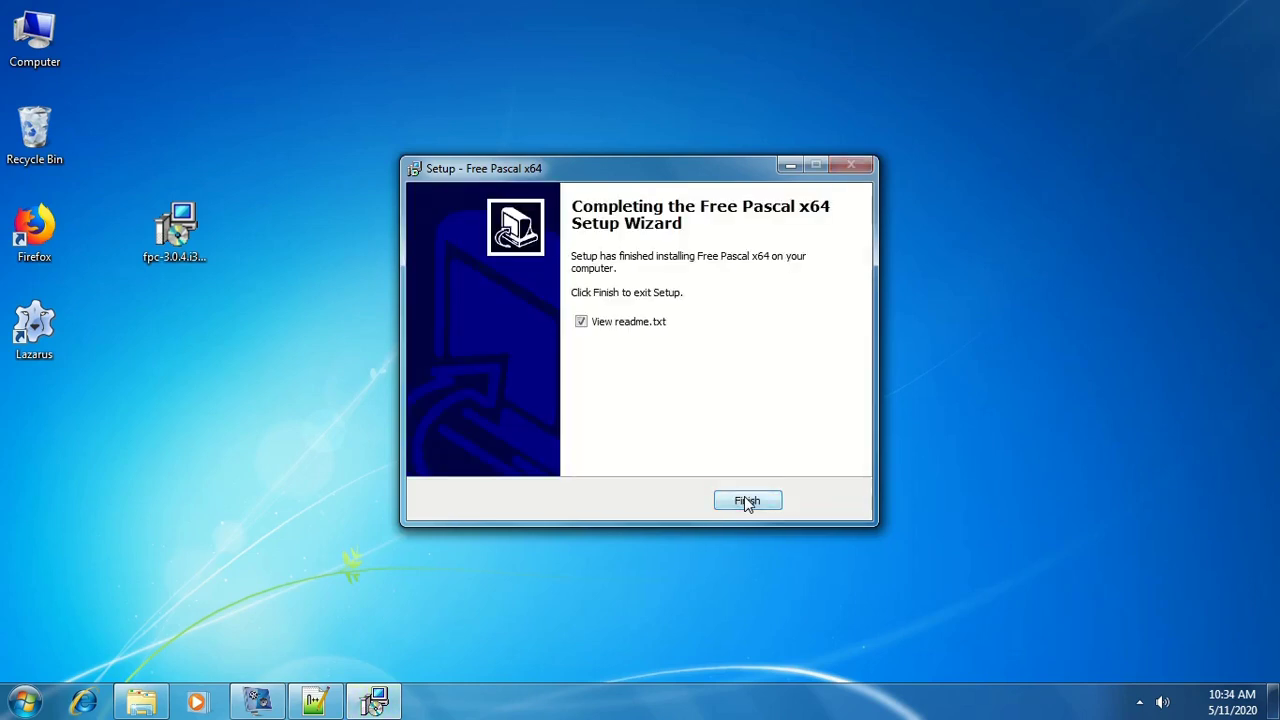
{"action": "left_click", "coordinate": [650, 324]}
{"action": "left_click", "coordinate": [748, 502]}
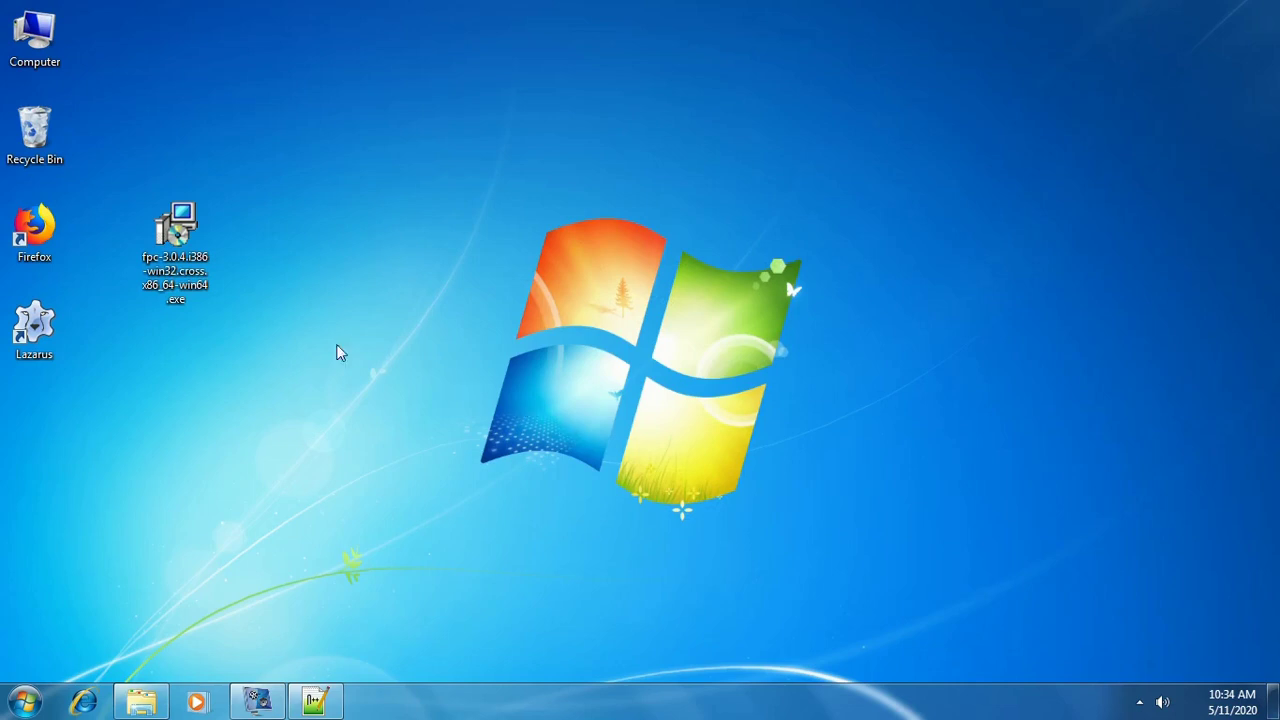
Start Lazarus and add a build mode named Win64 in the options of project1
{"action": "double_click", "coordinate": [35, 325]}
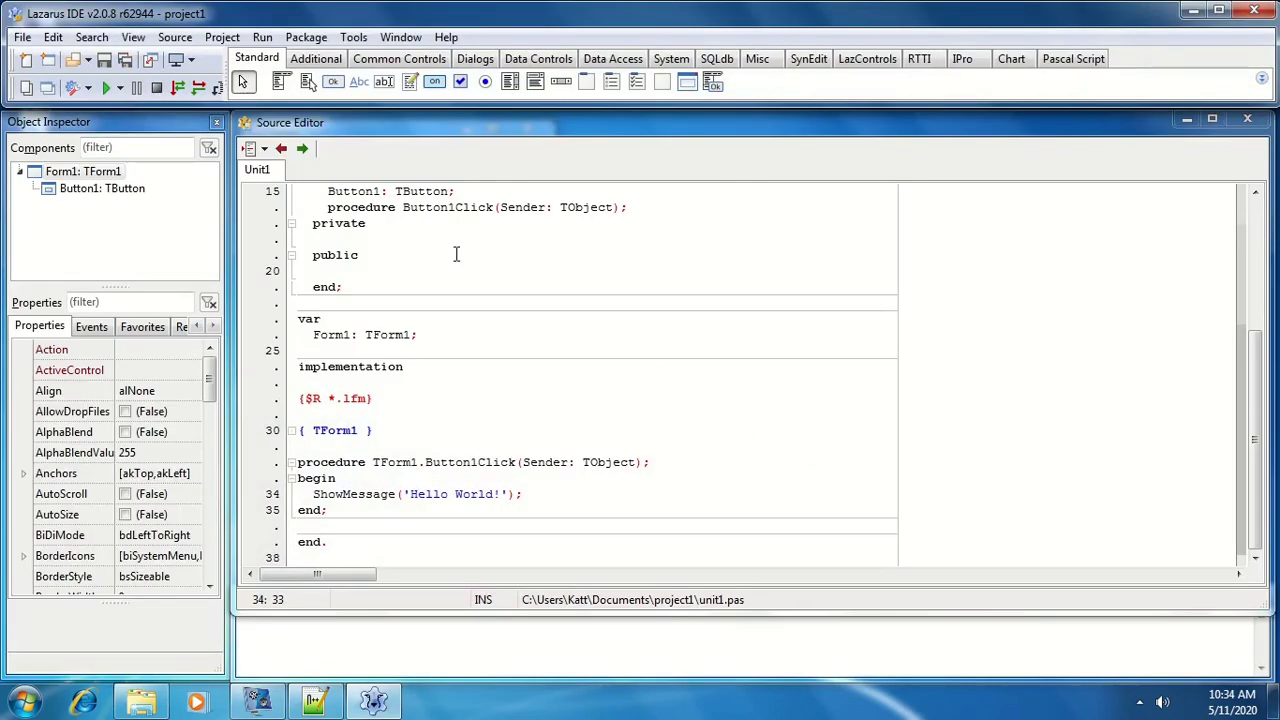
{"action": "left_click", "coordinate": [77, 90]}
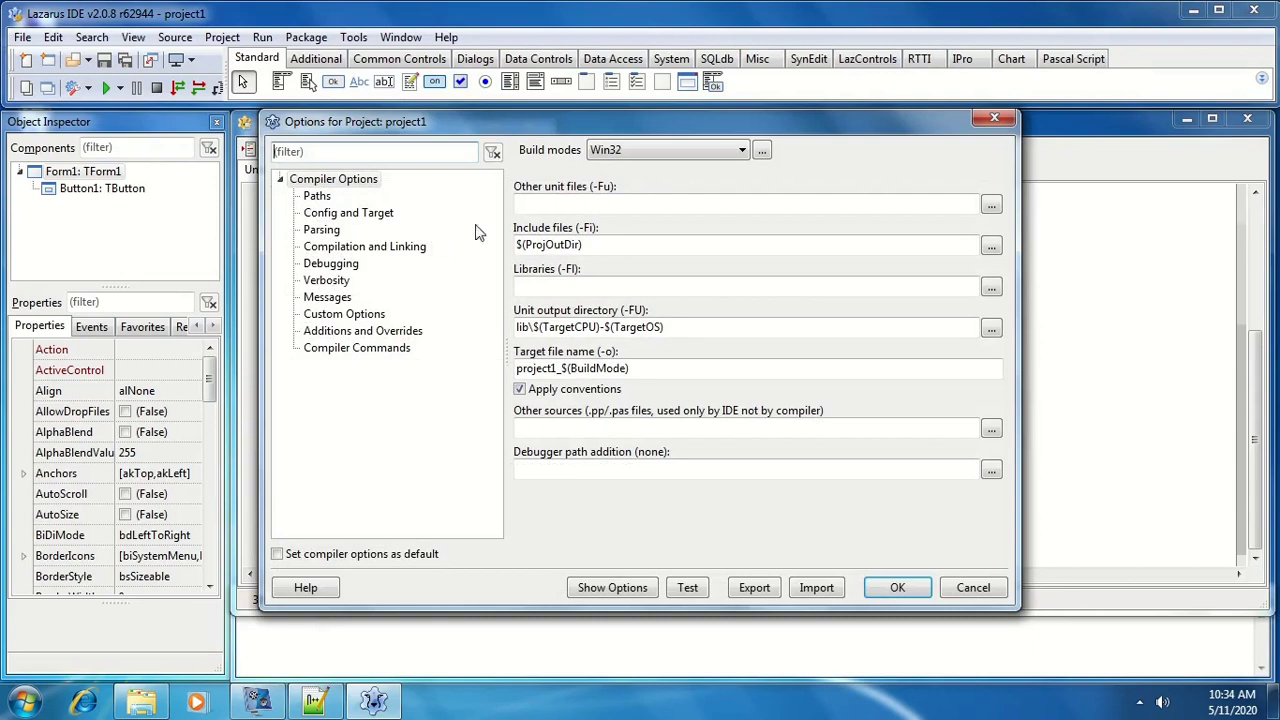
{"action": "left_click", "coordinate": [762, 150]}
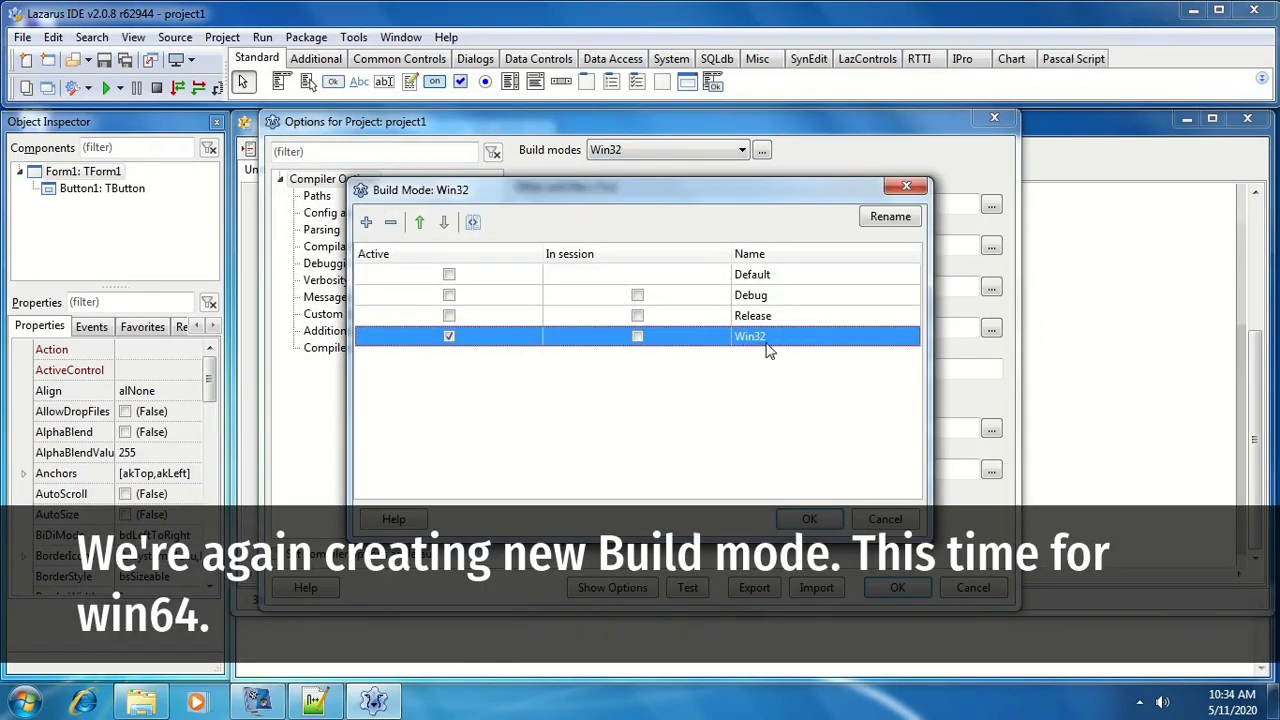
{"action": "left_click", "coordinate": [366, 222]}
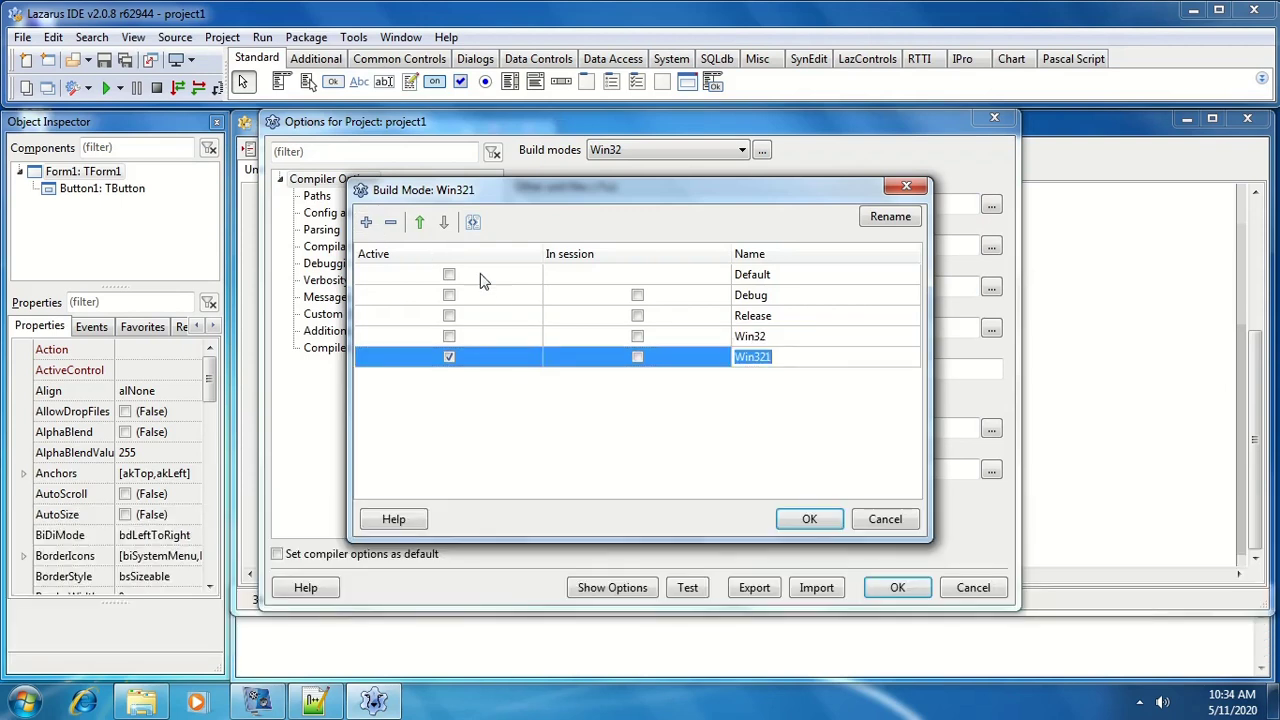
{"action": "type", "text": "W"}
{"action": "key", "text": "Return"}
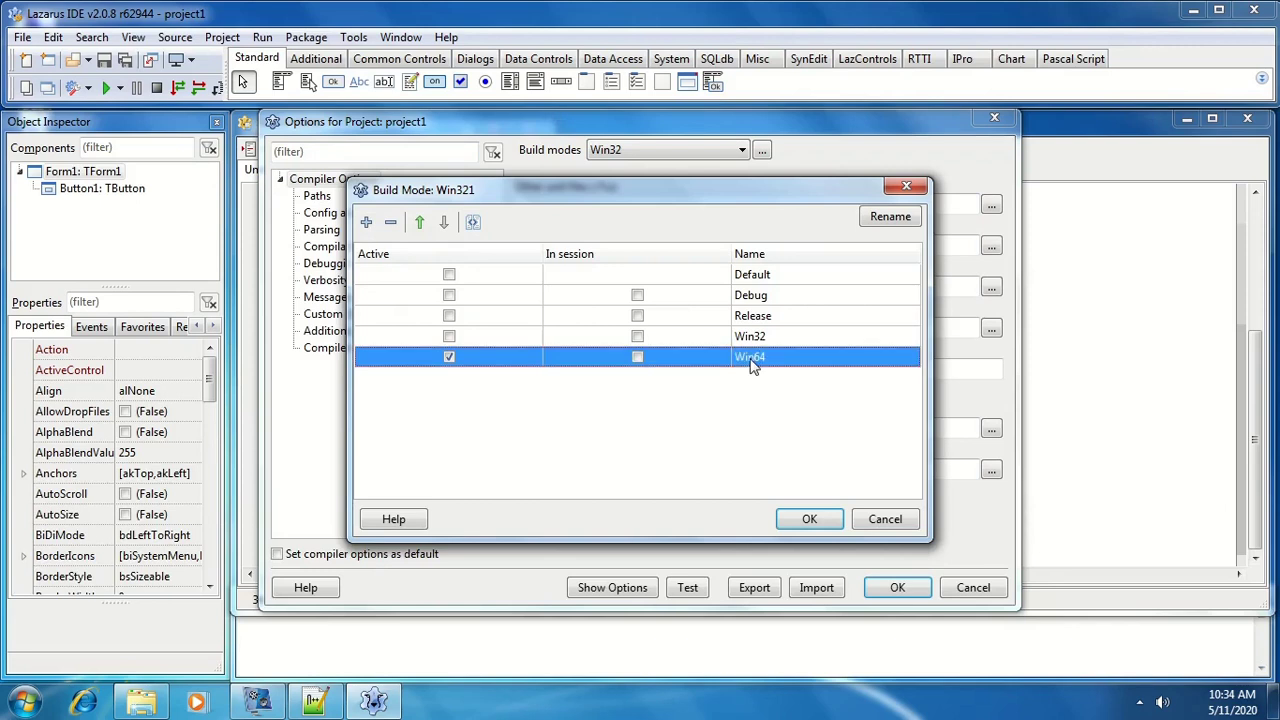
{"action": "left_click", "coordinate": [811, 522]}
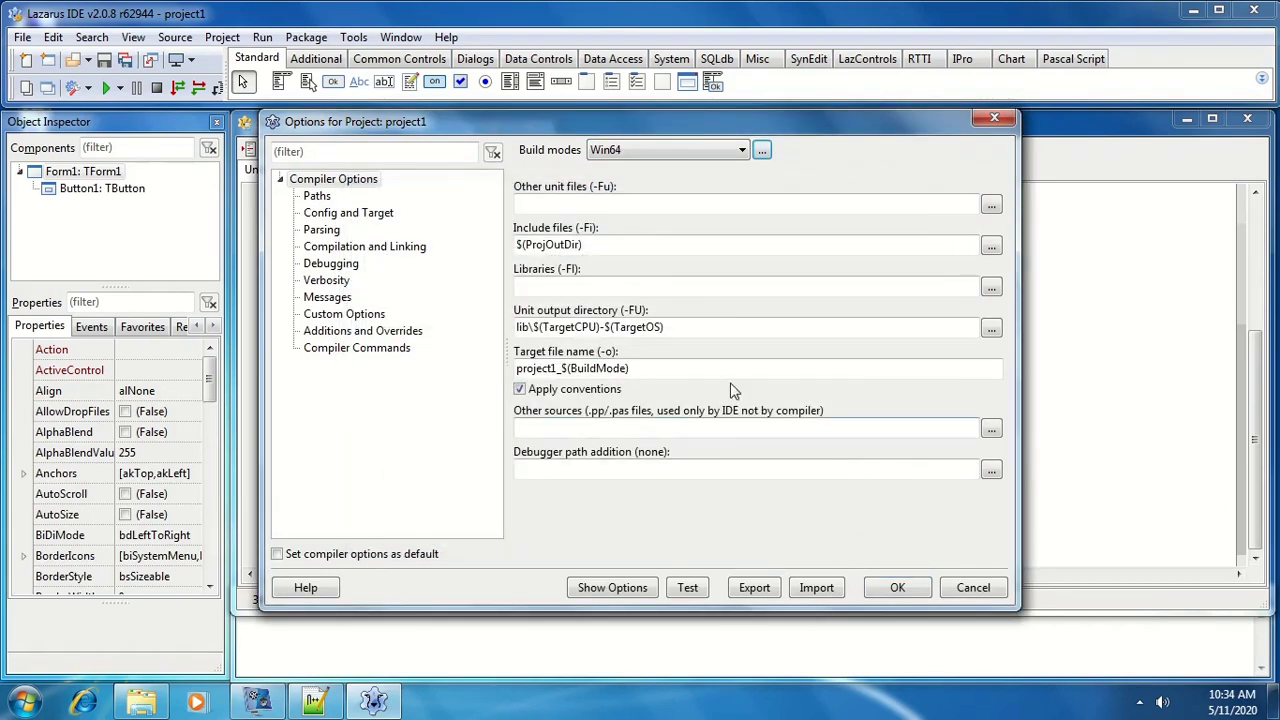
Set the Win64 build mode's target OS to Win64 and target CPU family to x86_64
{"action": "left_click", "coordinate": [336, 212]}
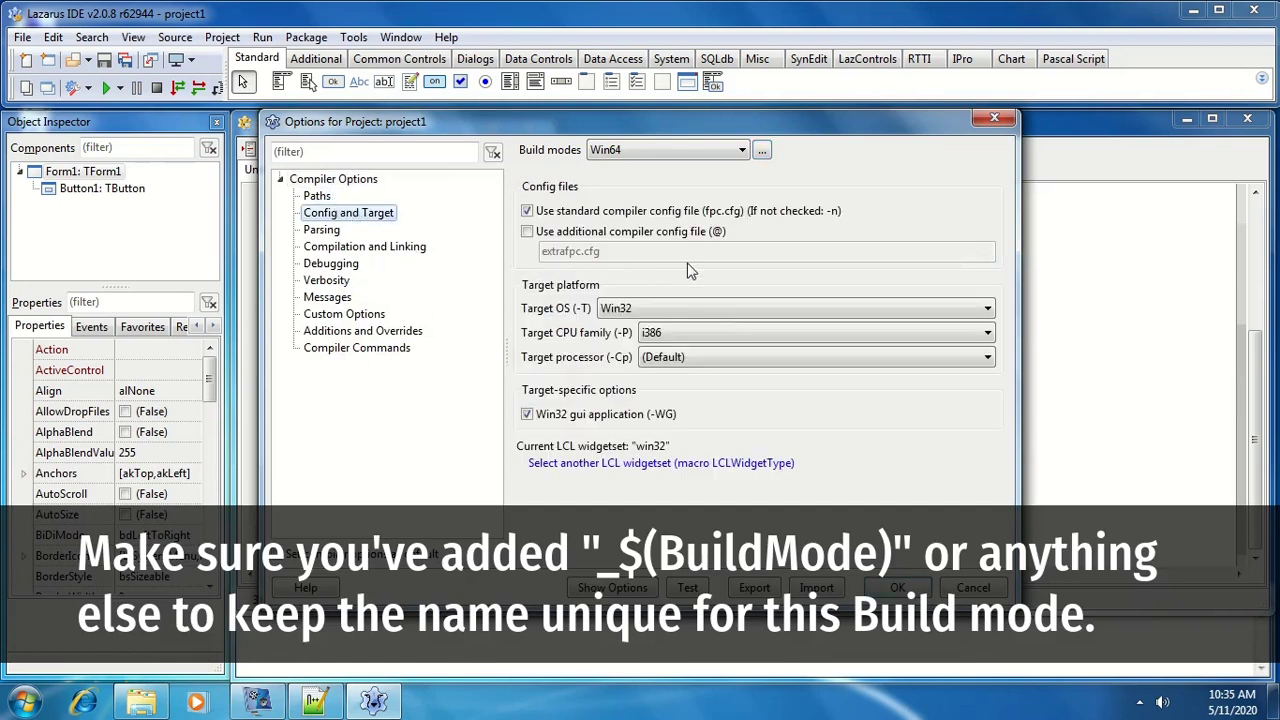
{"action": "left_click", "coordinate": [690, 150]}
{"action": "left_click", "coordinate": [634, 225]}
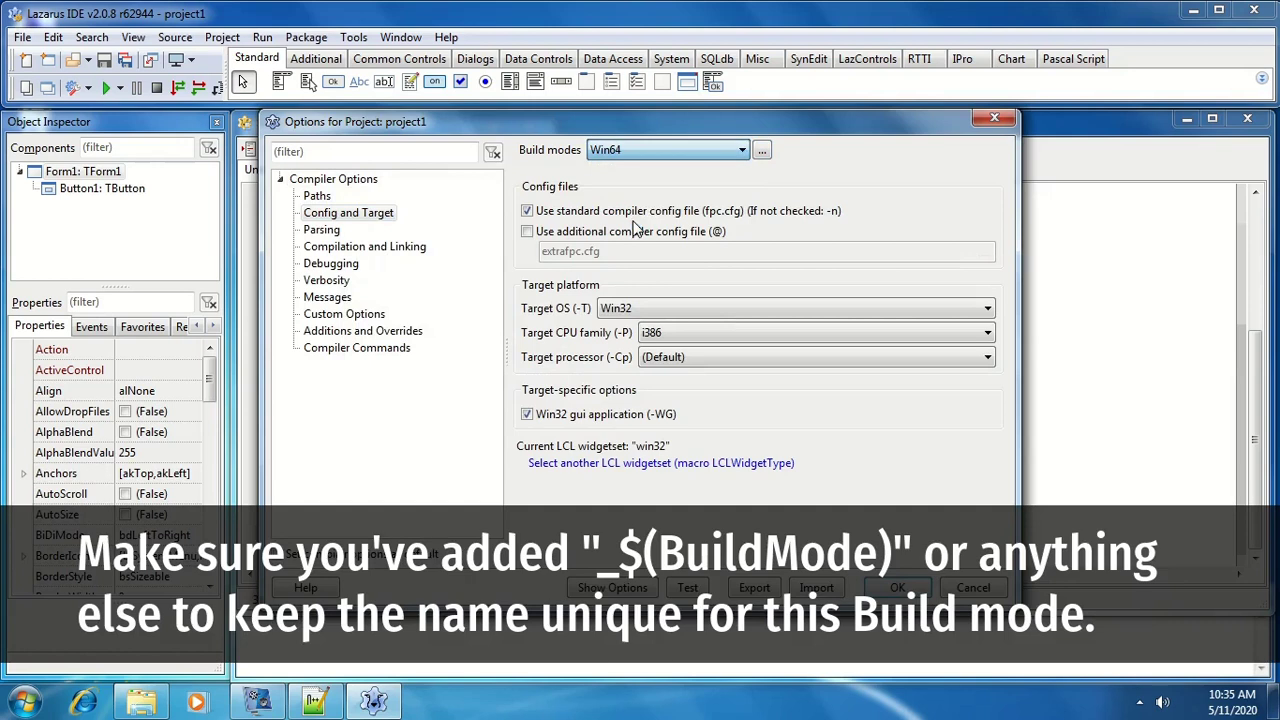
{"action": "left_click", "coordinate": [670, 309]}
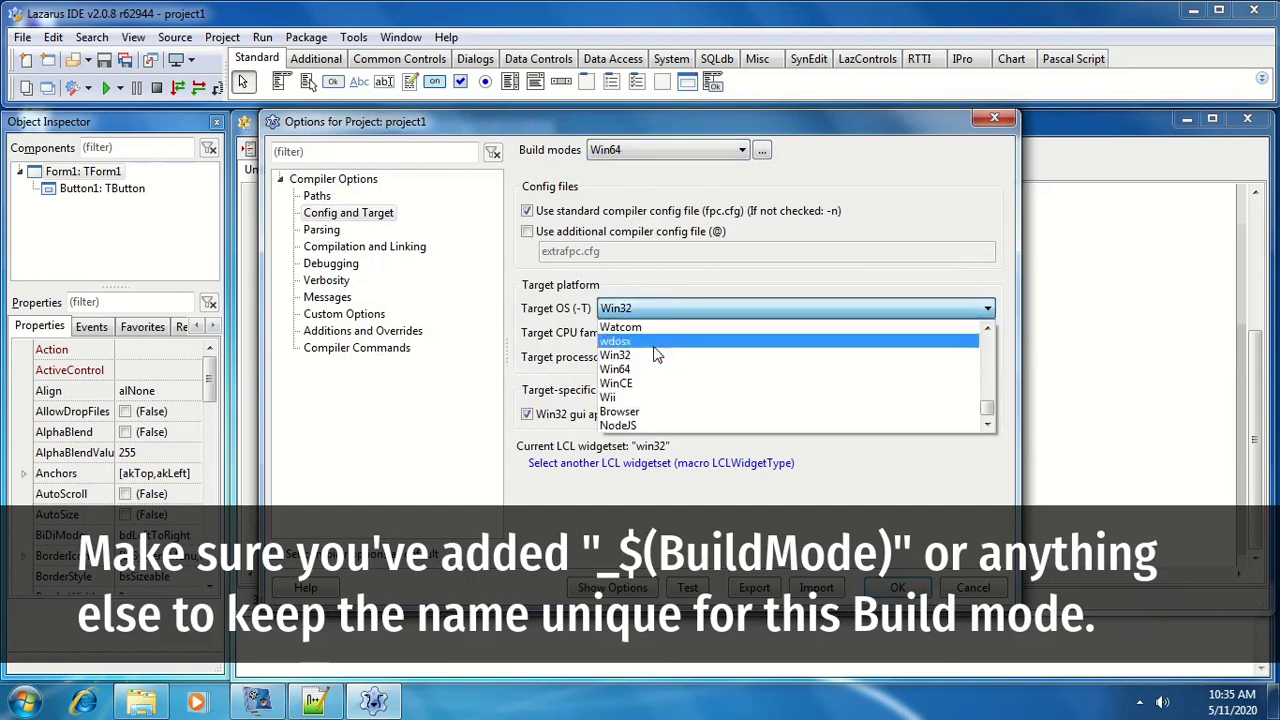
{"action": "left_click", "coordinate": [645, 369]}
{"action": "left_click", "coordinate": [683, 335]}
{"action": "scroll", "coordinate": [686, 385], "scroll_direction": "down", "scroll_amount": 3}
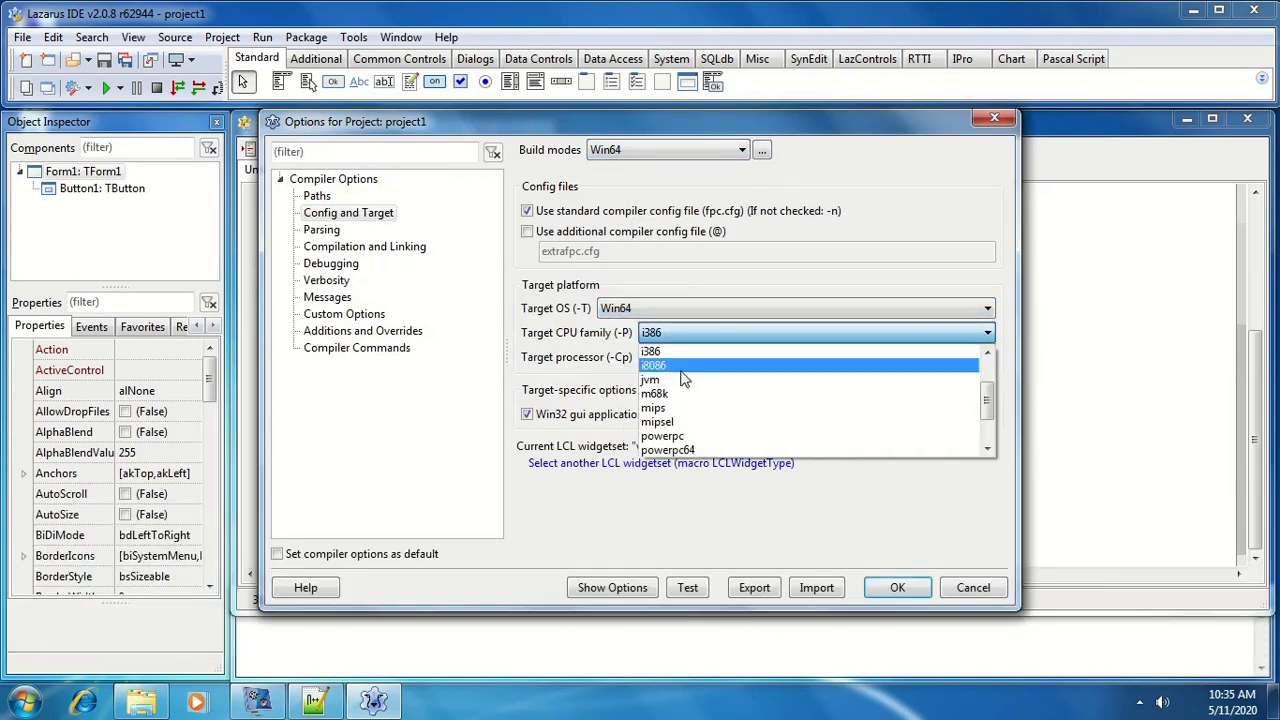
{"action": "left_click", "coordinate": [687, 420]}
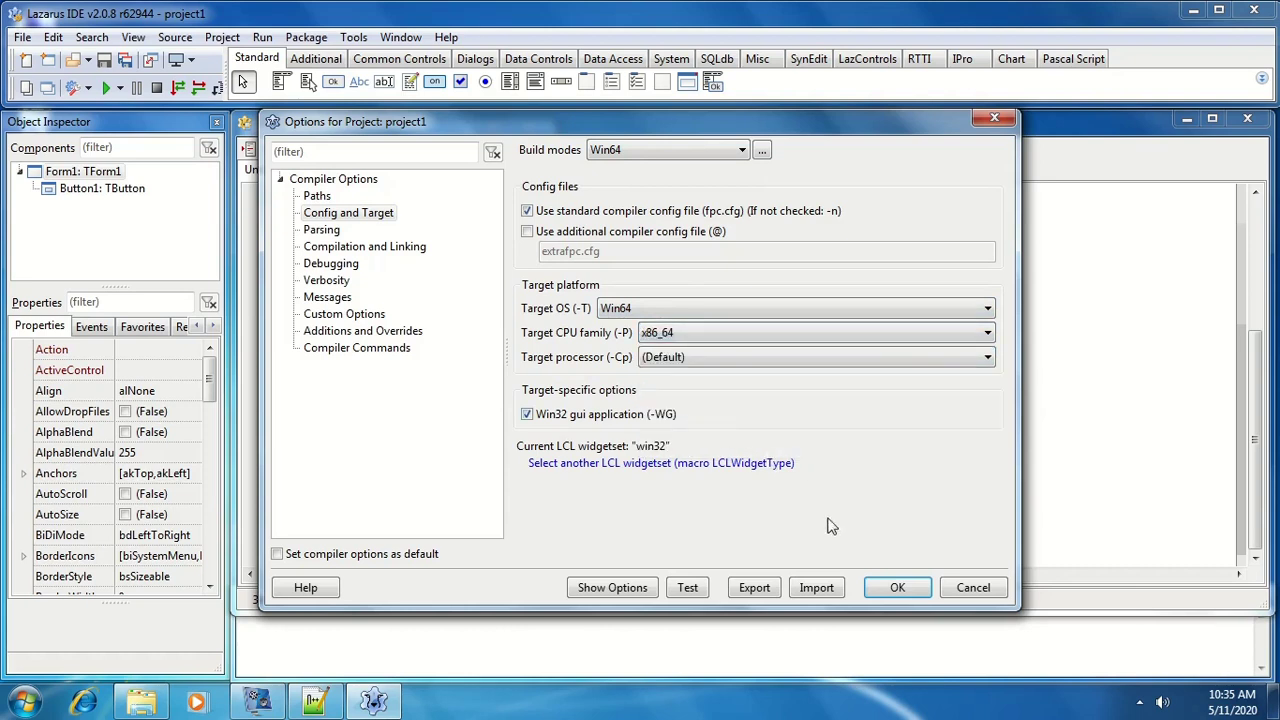
Check the target settings of the Win32 build mode, reselect the Win64 build mode and accept the project options
{"action": "left_click", "coordinate": [660, 150]}
{"action": "left_click", "coordinate": [645, 211]}
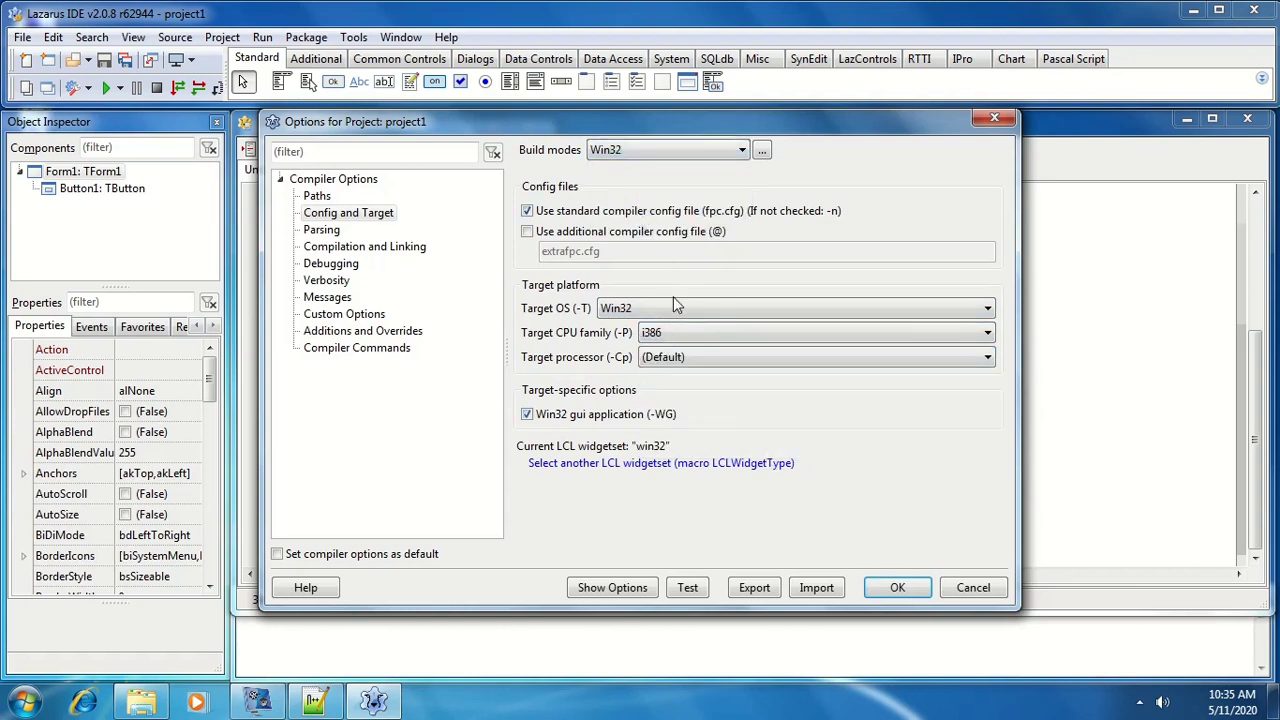
{"action": "left_click", "coordinate": [657, 158]}
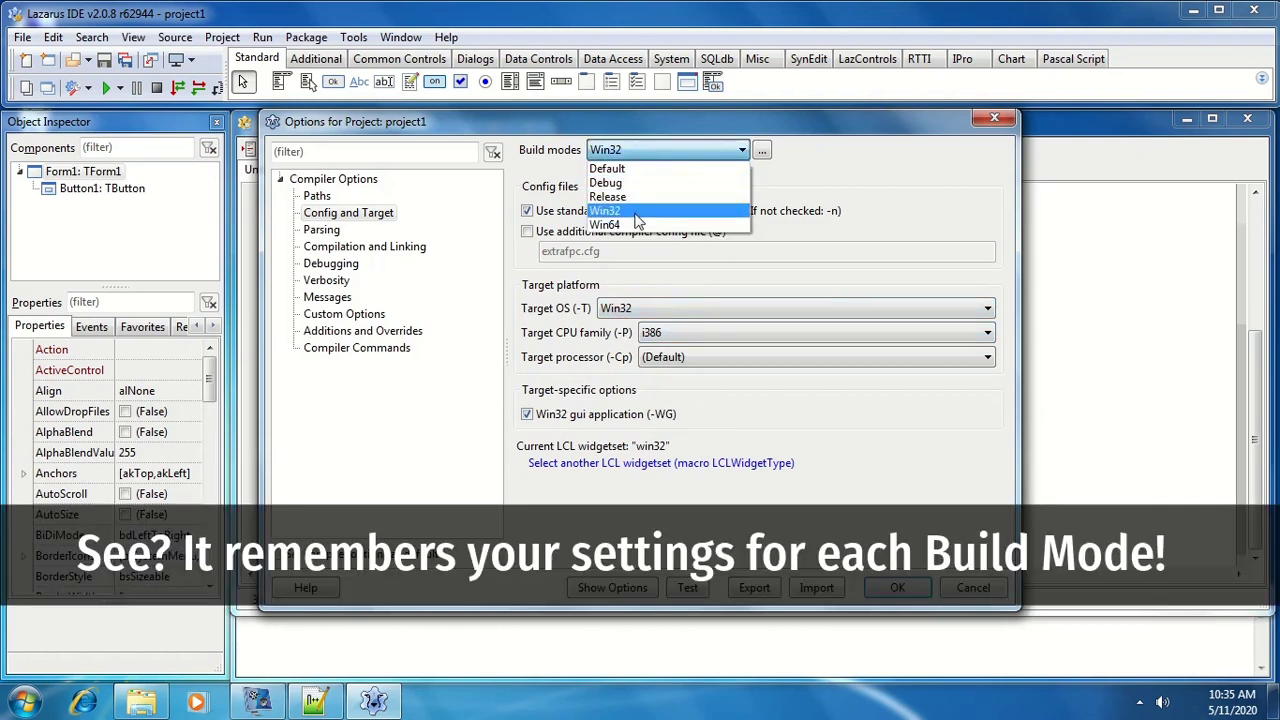
{"action": "left_click", "coordinate": [645, 224]}
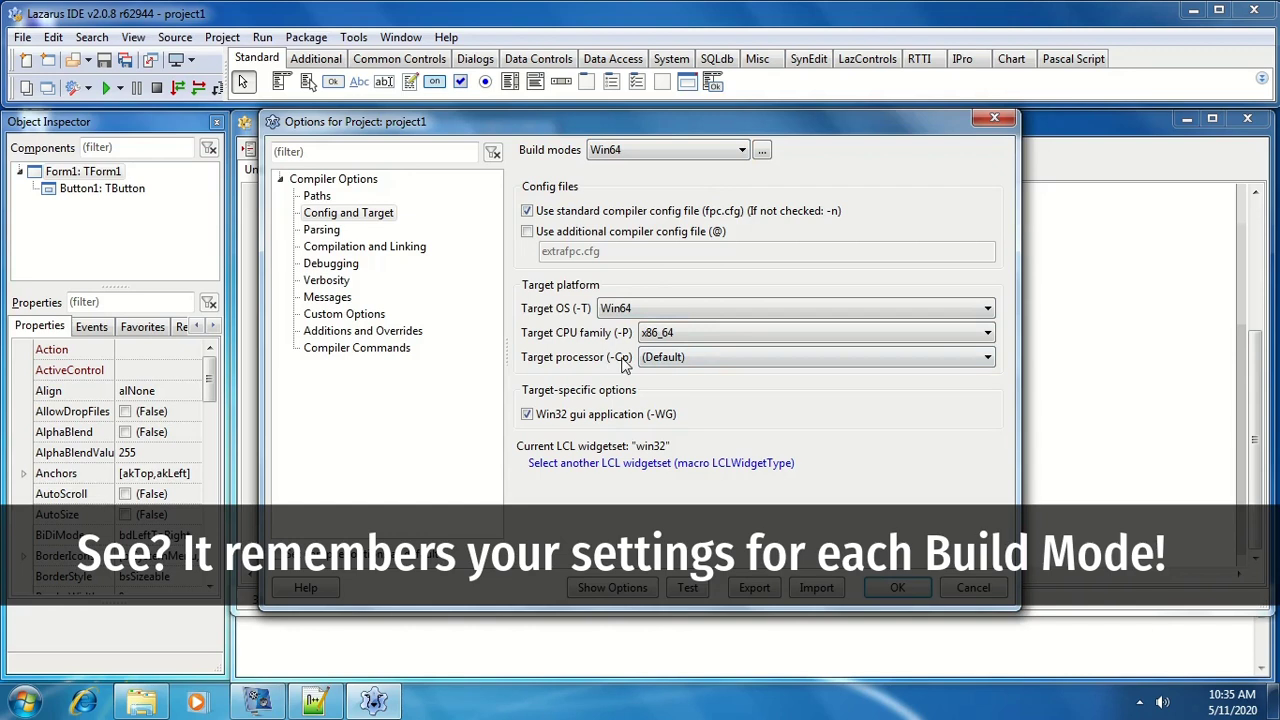
{"action": "left_click", "coordinate": [893, 588]}
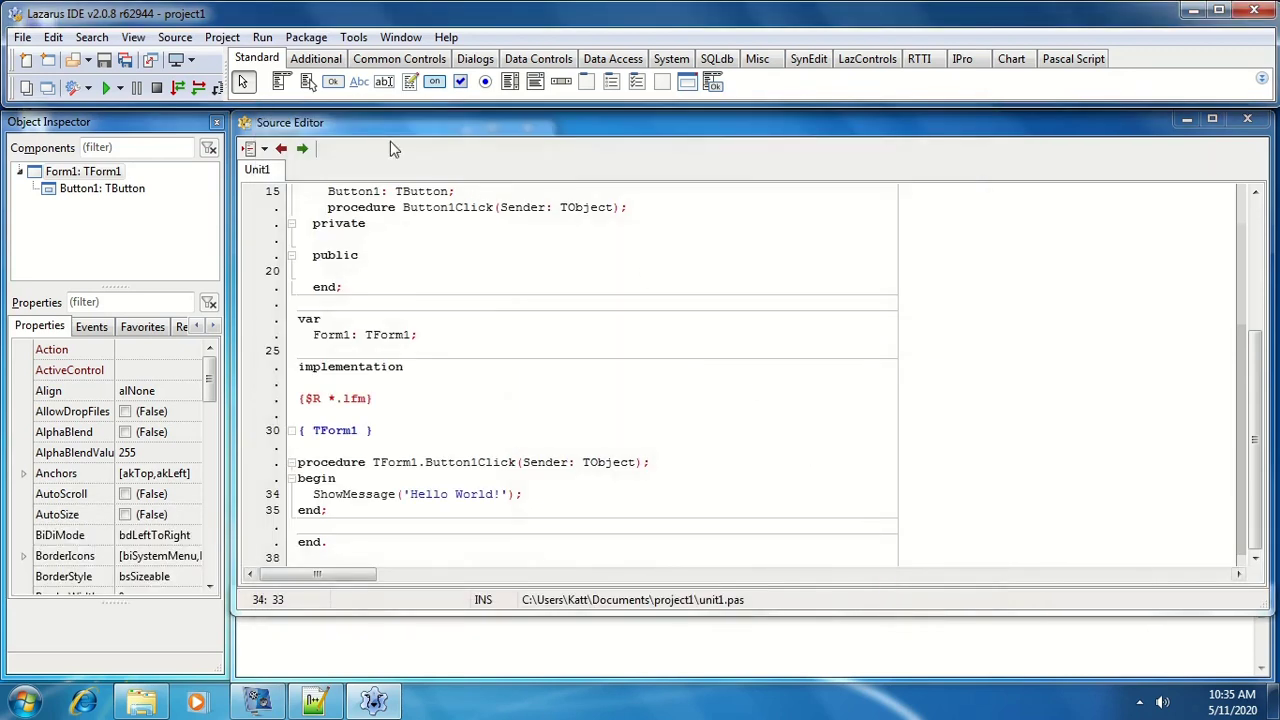
Check the compiler executable path in the IDE's environment options and accept the dialog
{"action": "left_click", "coordinate": [353, 37]}
{"action": "left_click", "coordinate": [368, 60]}
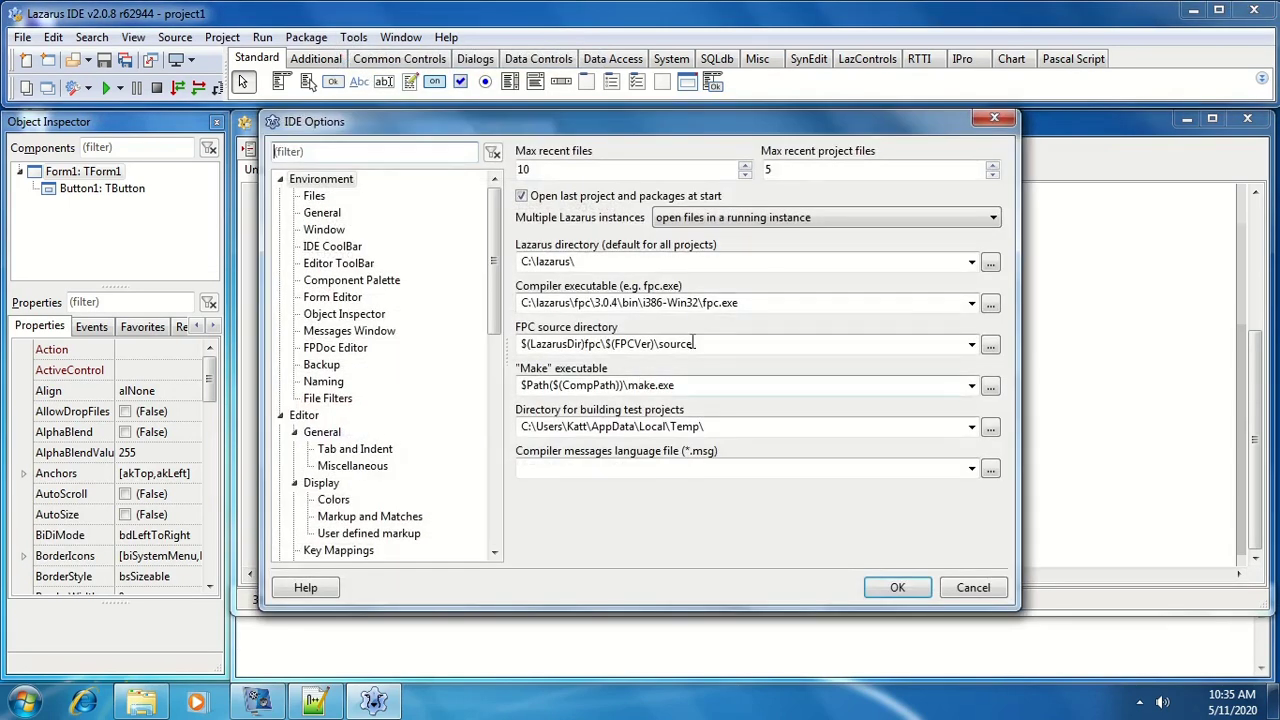
{"action": "left_click", "coordinate": [343, 181]}
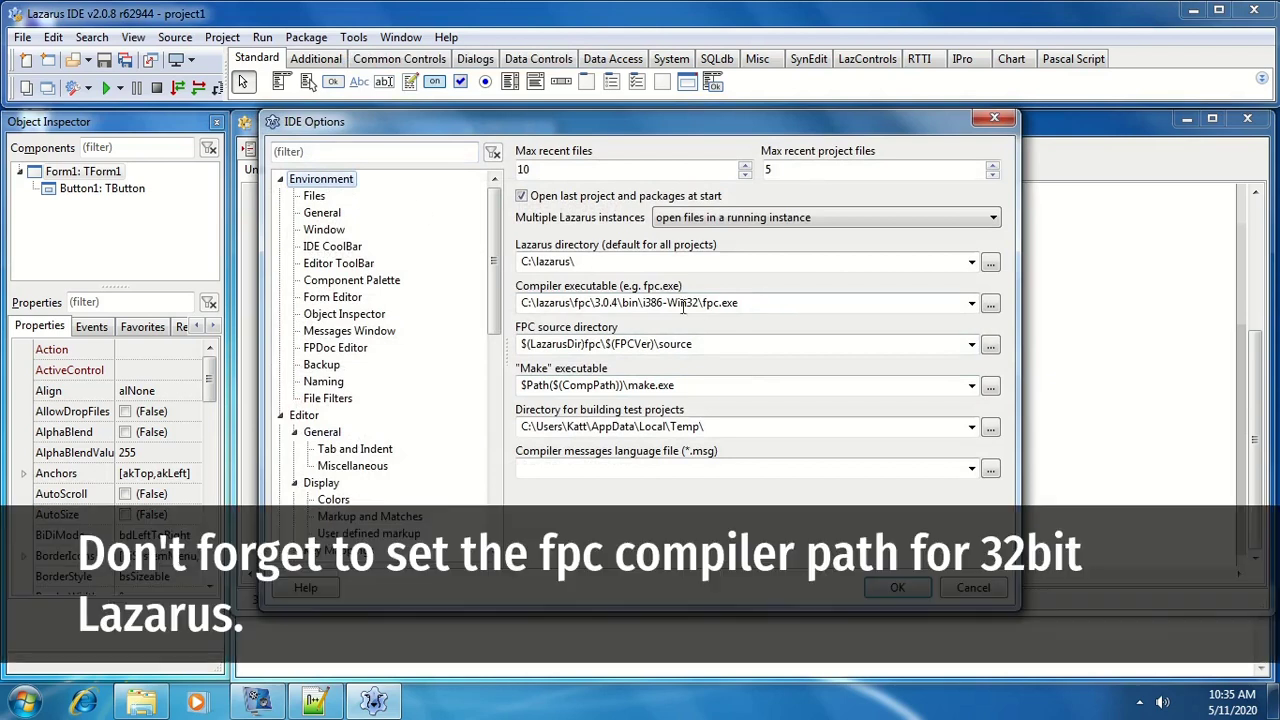
{"action": "left_click", "coordinate": [789, 305]}
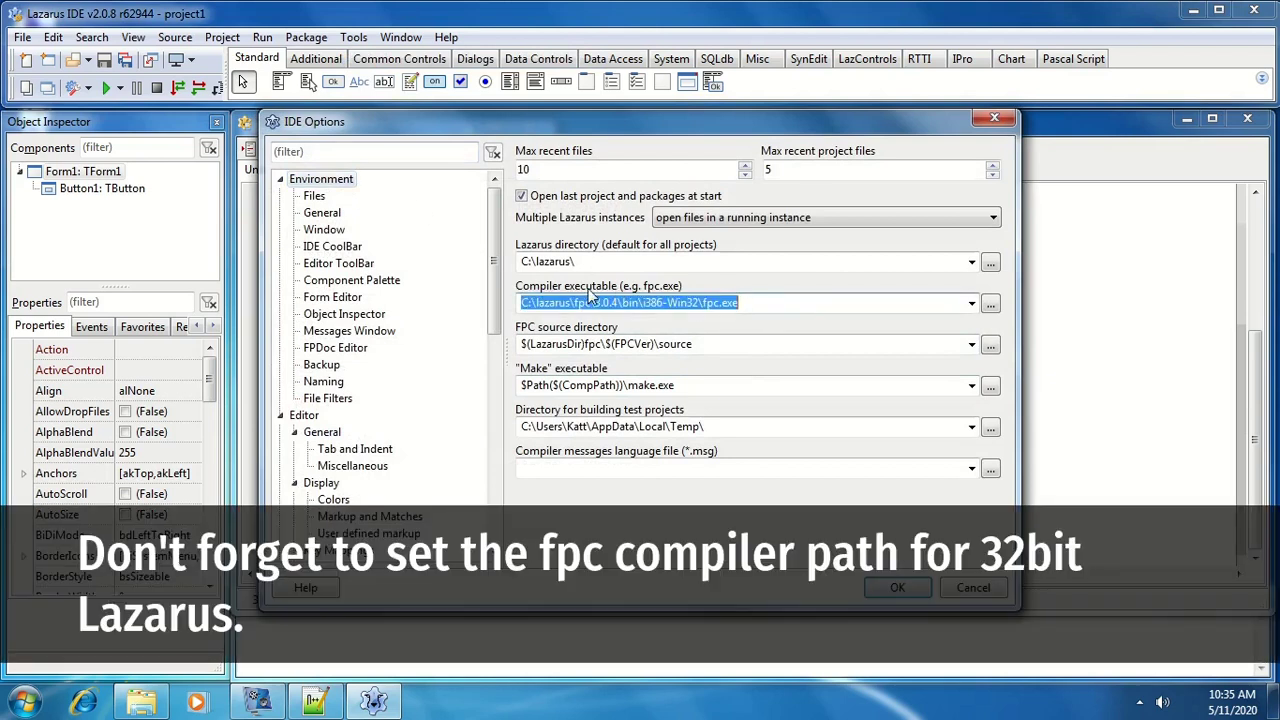
{"action": "left_click", "coordinate": [774, 307]}
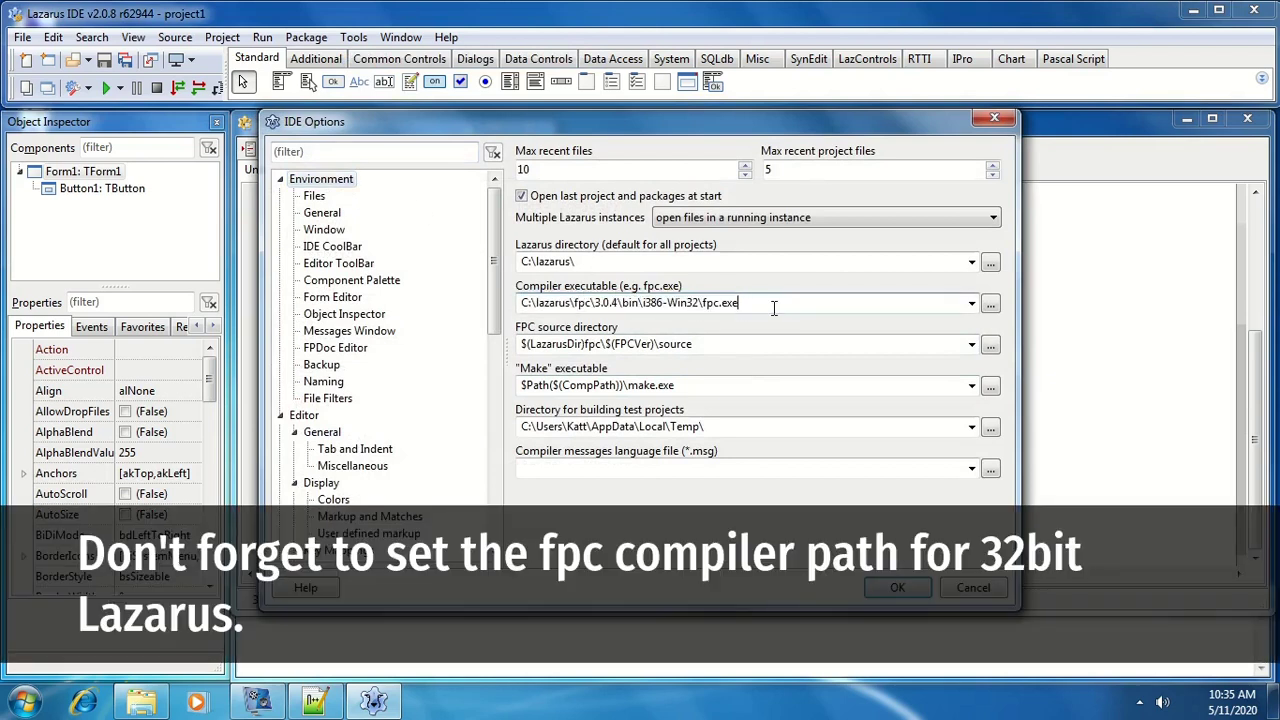
{"action": "left_click", "coordinate": [885, 590]}
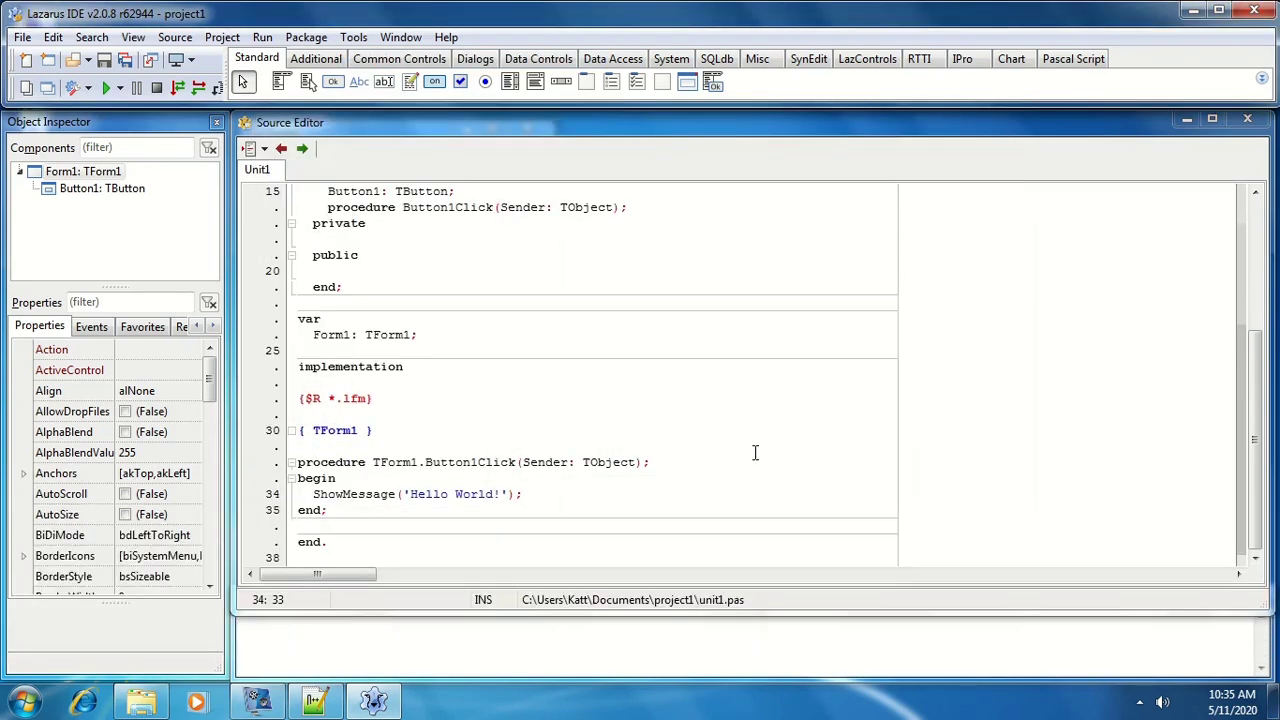
Verify that Win64 is the active build mode and build the project
{"action": "left_click", "coordinate": [88, 86]}
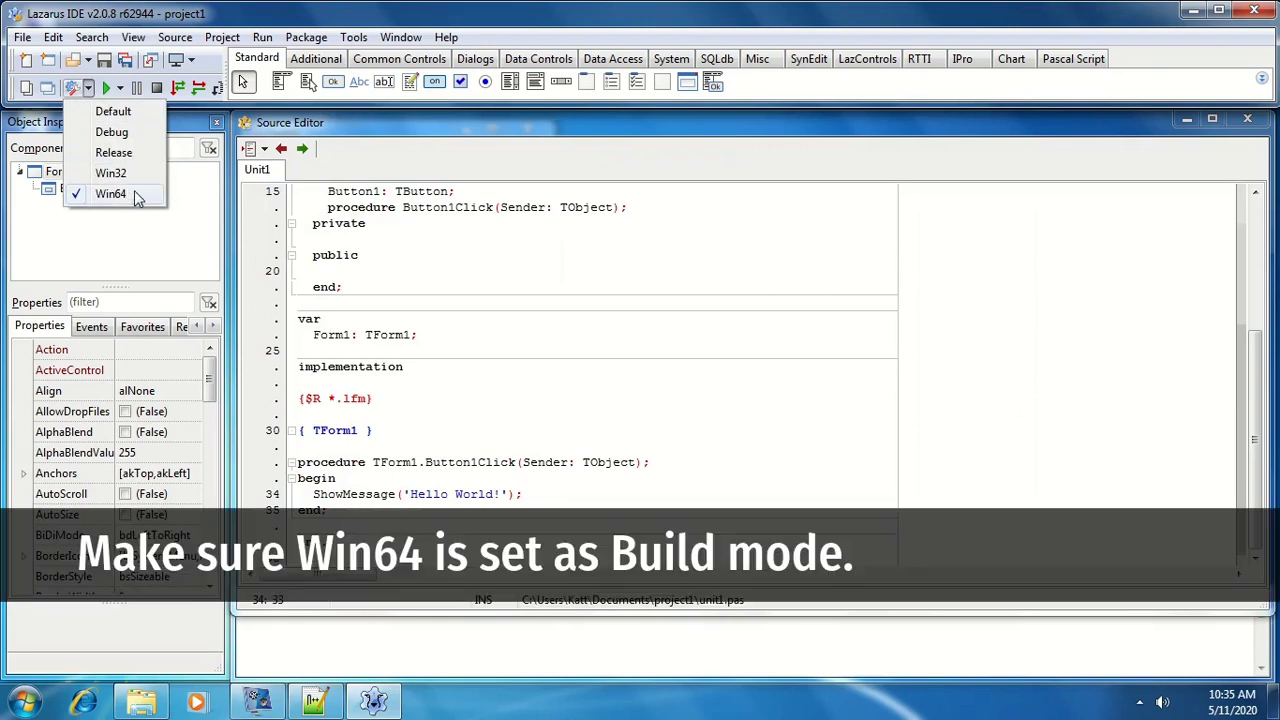
{"action": "left_click", "coordinate": [287, 19]}
{"action": "left_click", "coordinate": [261, 38]}
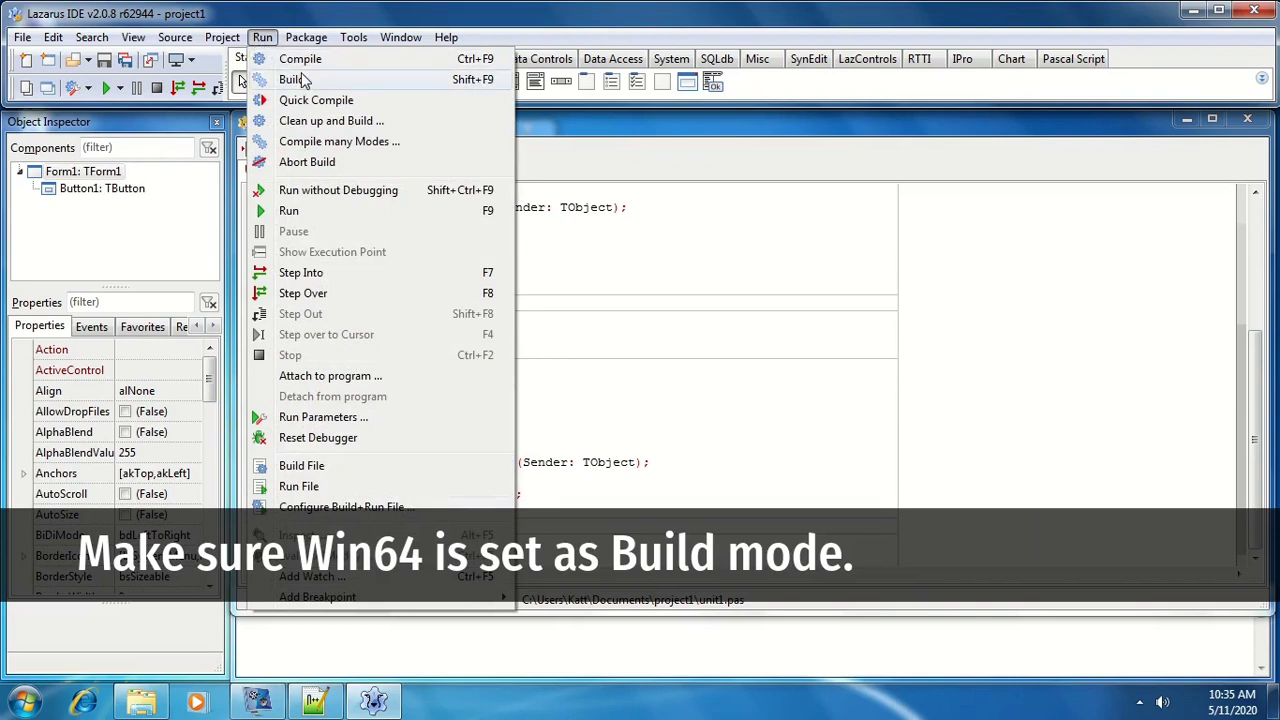
{"action": "left_click", "coordinate": [300, 79]}
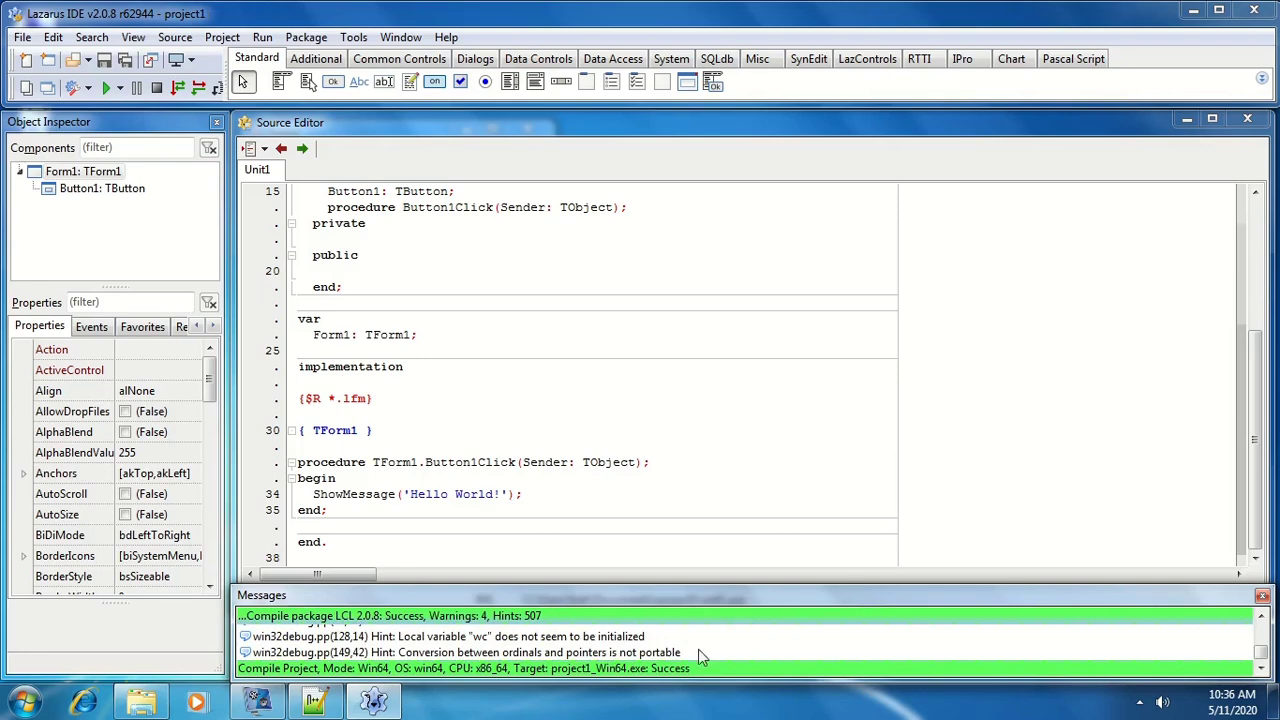
Inspect project1_Win64.exe from the project1 folder in 7-Zip, viewing its CPU and 64-bit properties, and close the archive viewer
{"action": "left_click", "coordinate": [141, 702]}
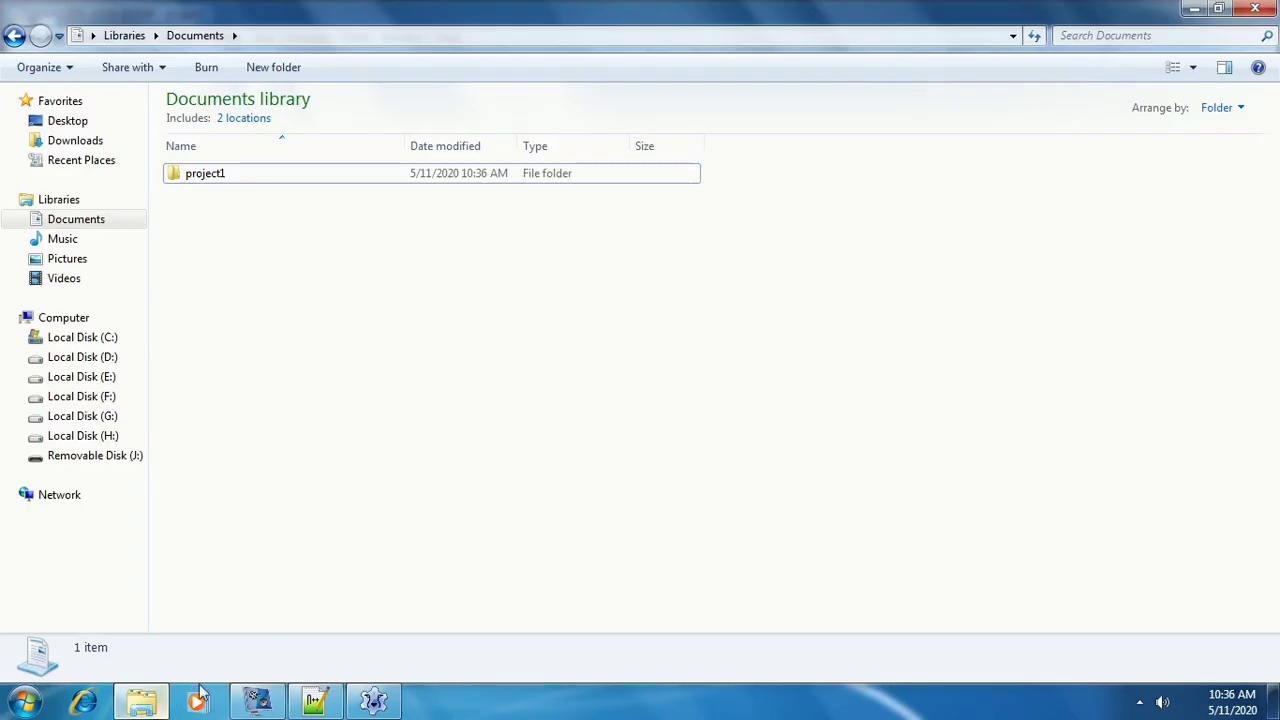
{"action": "double_click", "coordinate": [260, 172]}
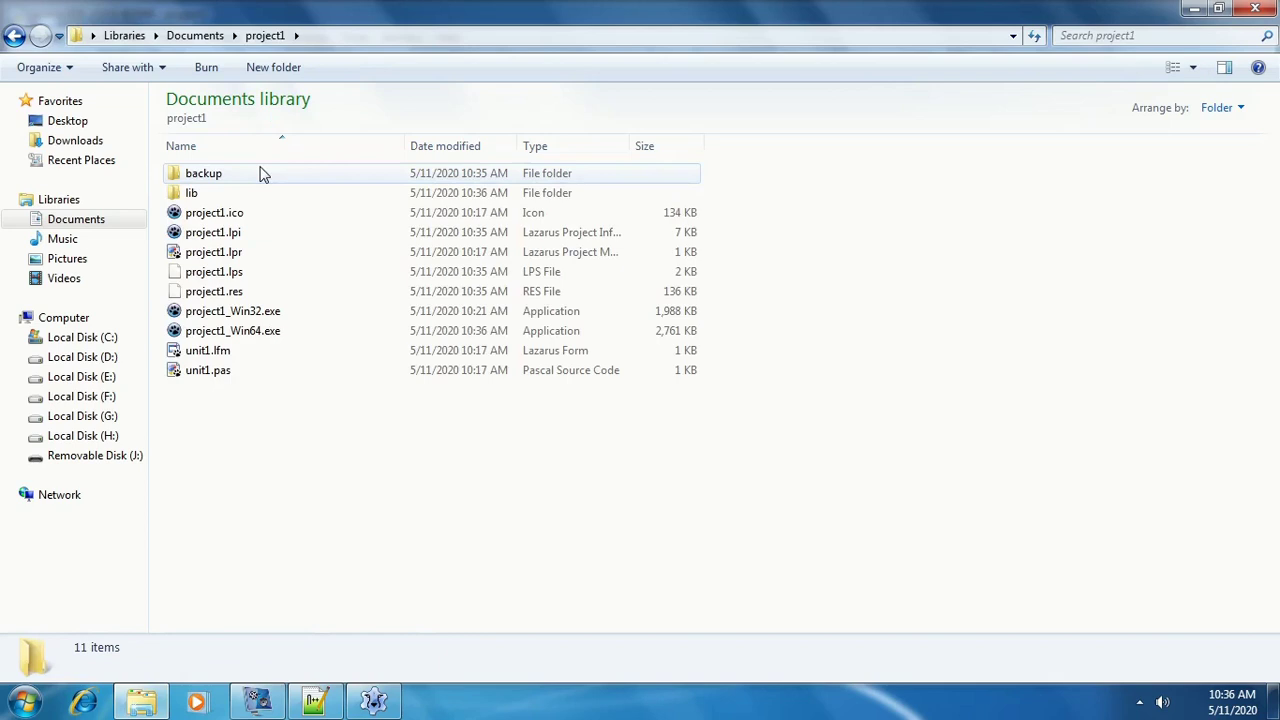
{"action": "left_click", "coordinate": [286, 331]}
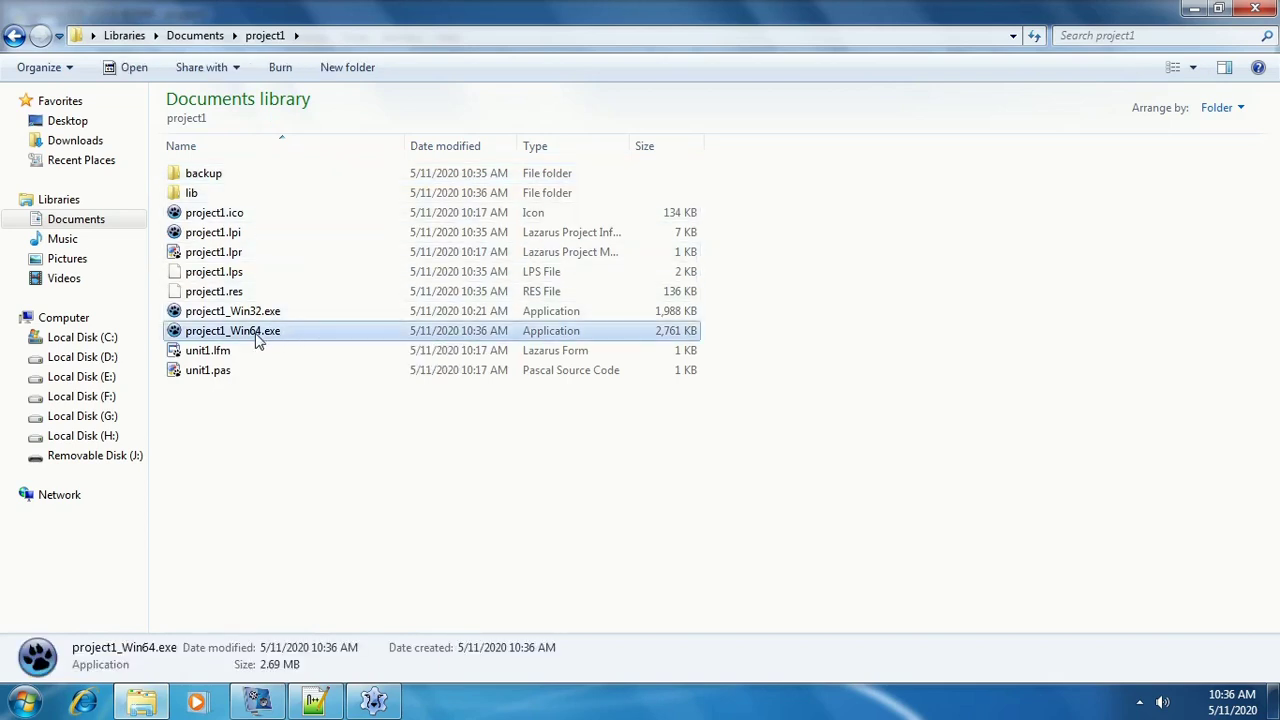
{"action": "right_click", "coordinate": [257, 338]}
{"action": "mouse_move", "coordinate": [306, 337]}
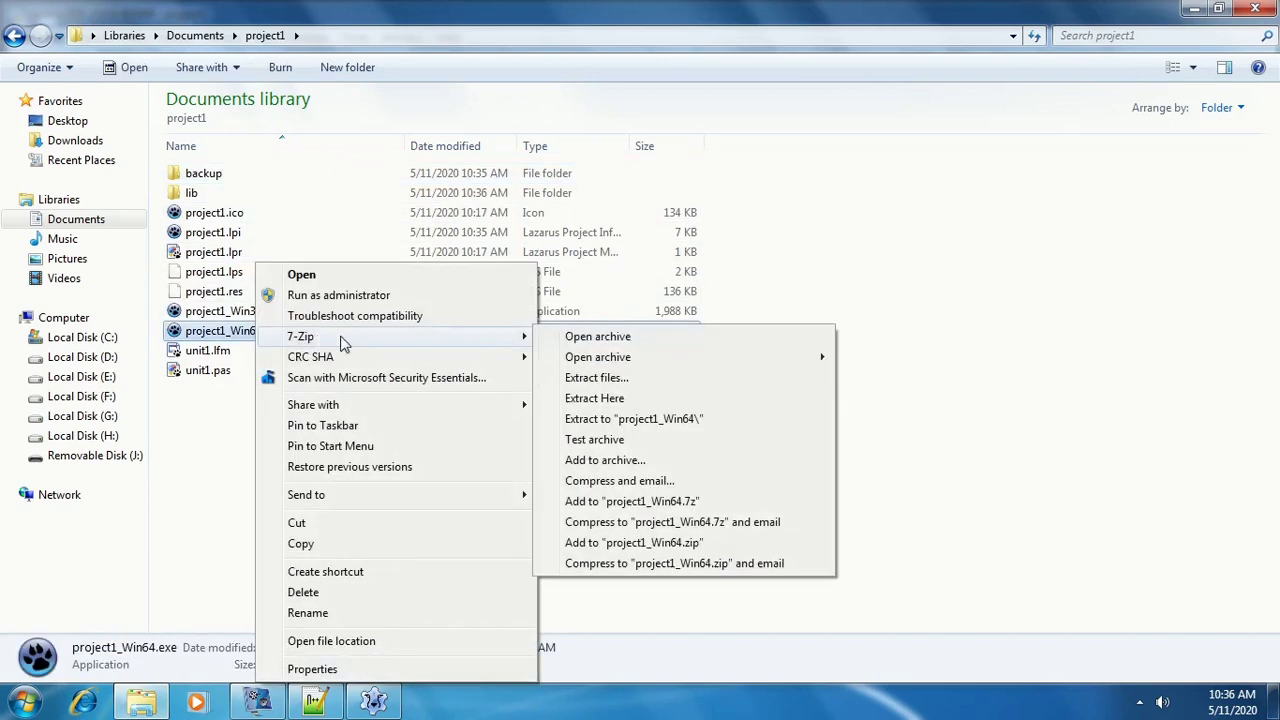
{"action": "left_click", "coordinate": [577, 338]}
{"action": "left_click", "coordinate": [452, 245]}
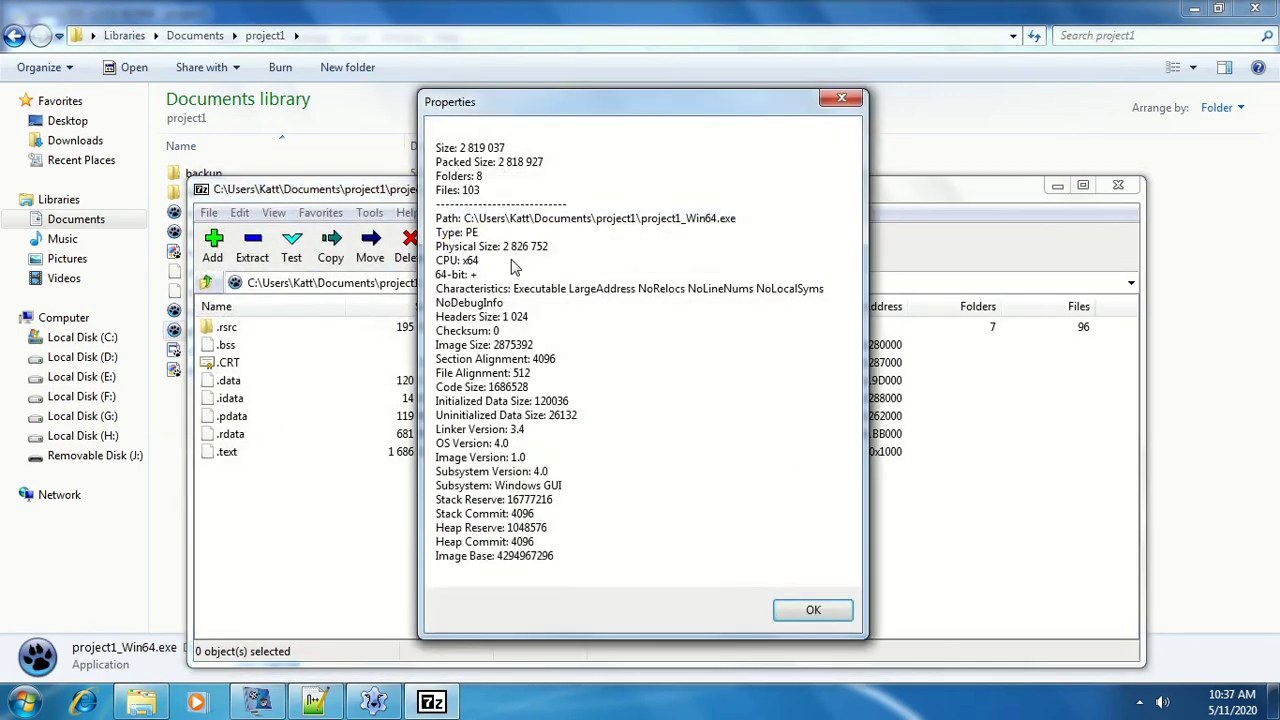
{"action": "left_click", "coordinate": [813, 610]}
{"action": "left_click", "coordinate": [1118, 185]}
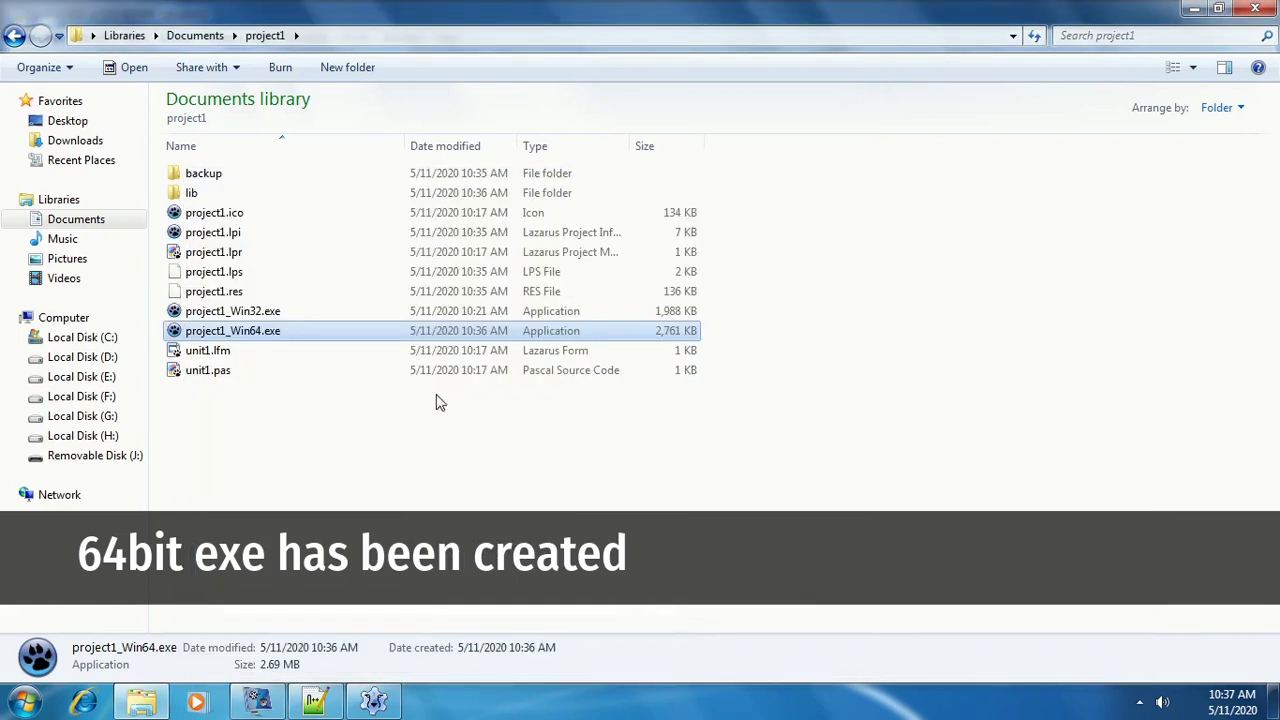
Run project1_Win64.exe, test its "Click me!" button, dismiss the message and close the program
{"action": "double_click", "coordinate": [284, 338]}
{"action": "left_click", "coordinate": [450, 258]}
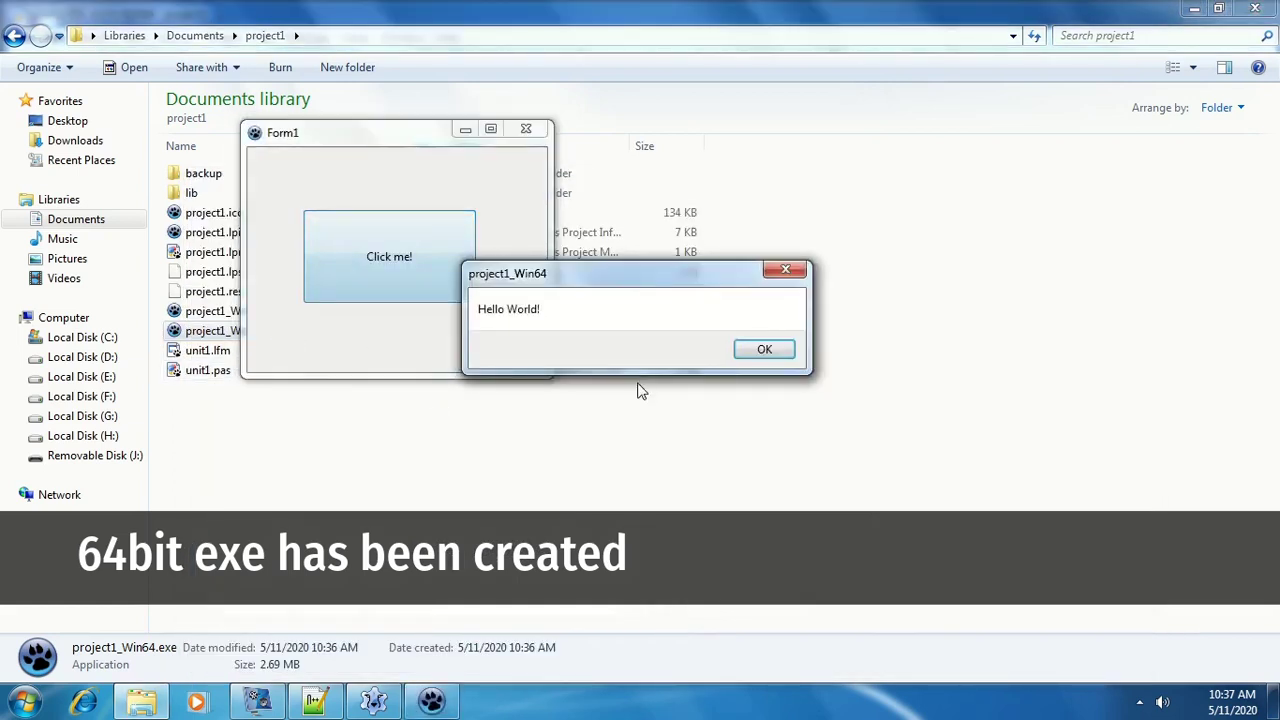
{"action": "left_click", "coordinate": [777, 347]}
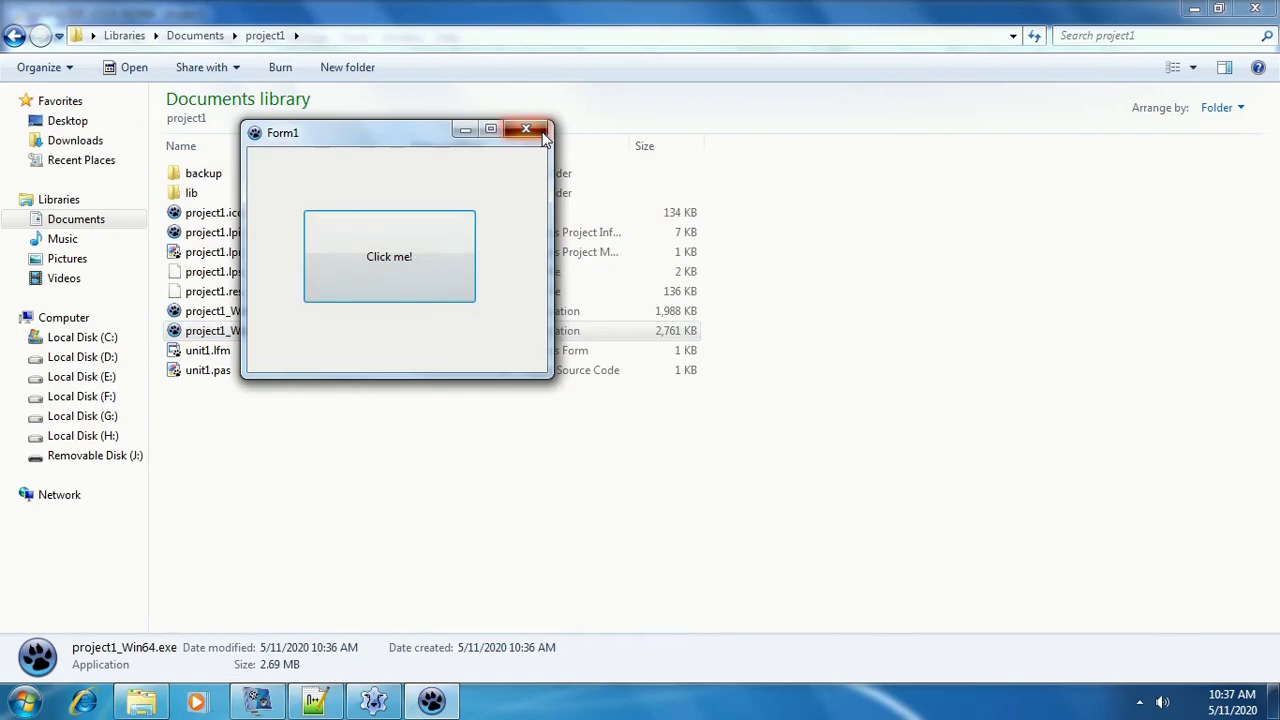
{"action": "left_click", "coordinate": [546, 136]}
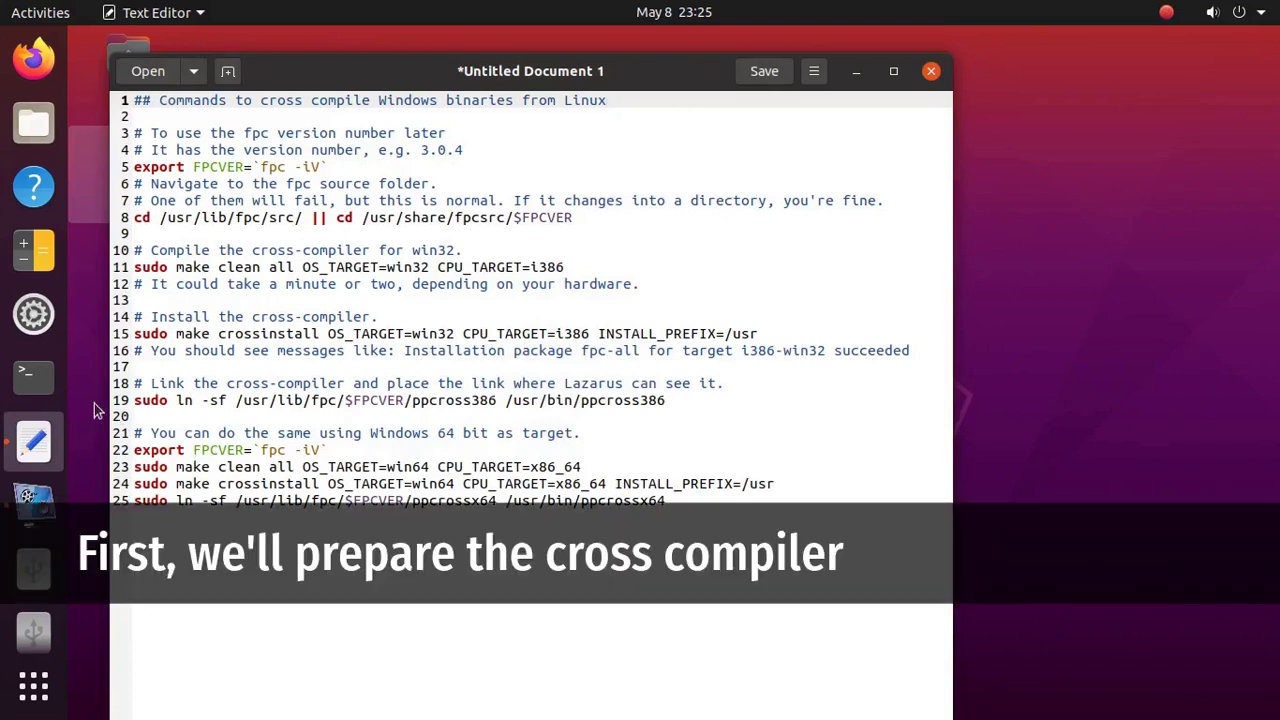
Open a Terminal on the Linux desktop, enlarge its text by two zoom levels and move its window clear of the commands document
{"action": "left_click", "coordinate": [48, 380]}
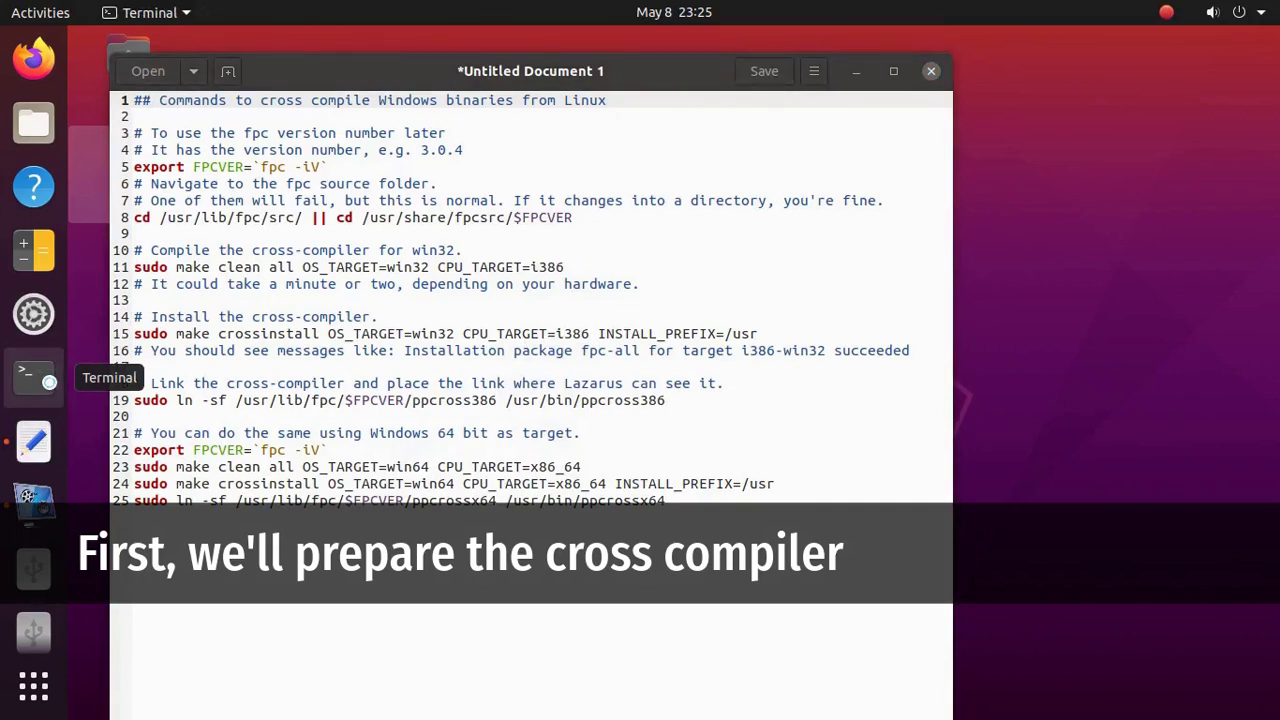
{"action": "left_click", "coordinate": [616, 44]}
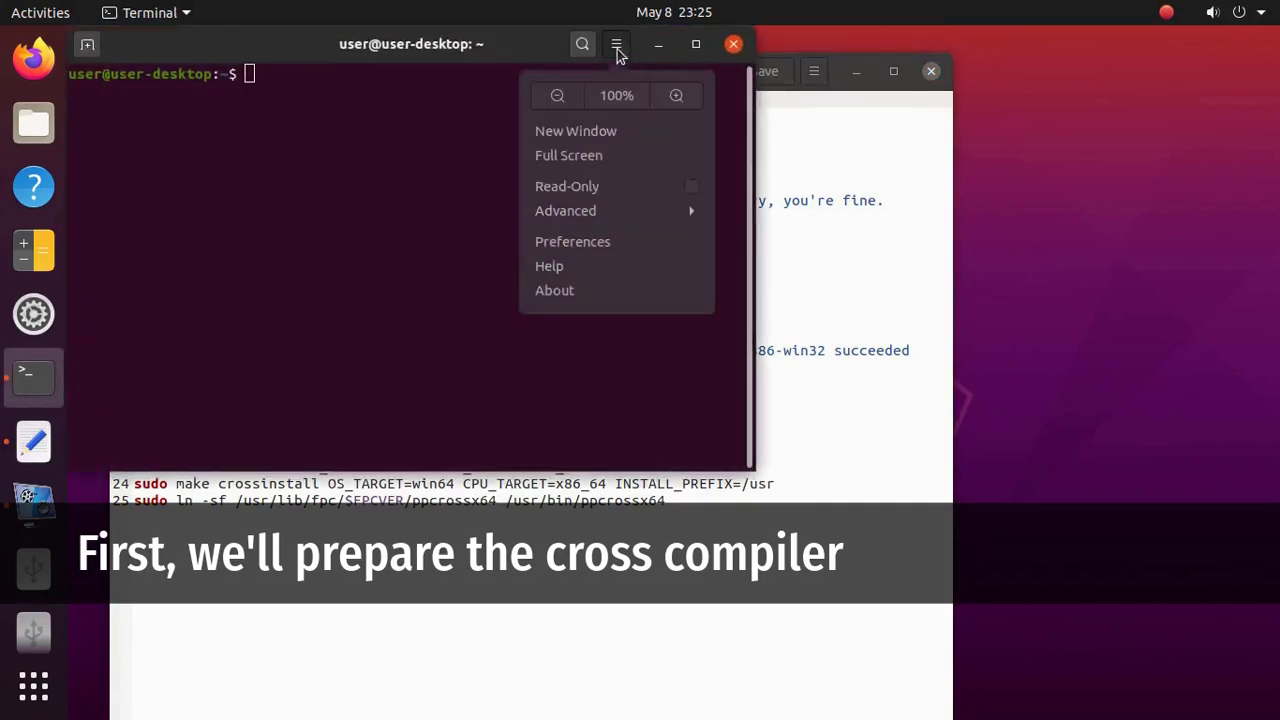
{"action": "left_click", "coordinate": [679, 101]}
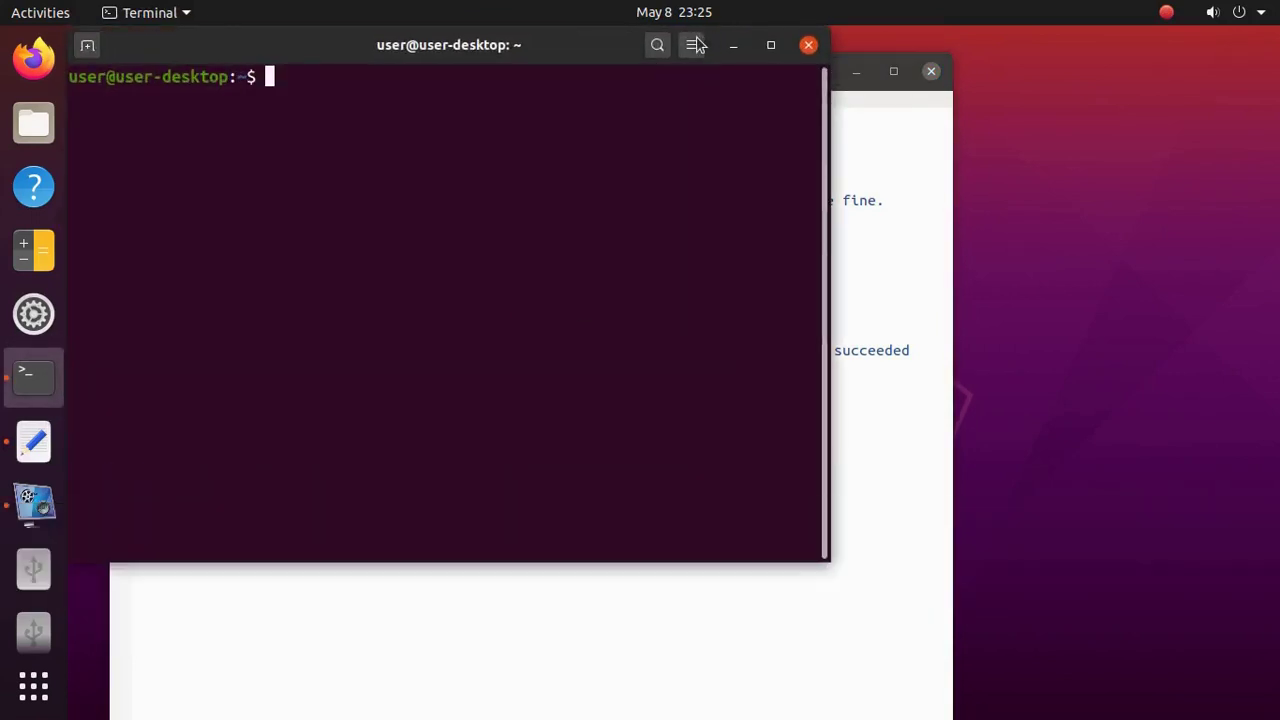
{"action": "left_click", "coordinate": [692, 44]}
{"action": "left_click", "coordinate": [755, 101]}
{"action": "left_click_drag", "start_coordinate": [524, 52], "coordinate": [958, 183]}
Copy the command export FPCVER=`fpc -iV` from line 5 of the text document and run it in the Terminal
{"action": "left_click", "coordinate": [424, 138]}
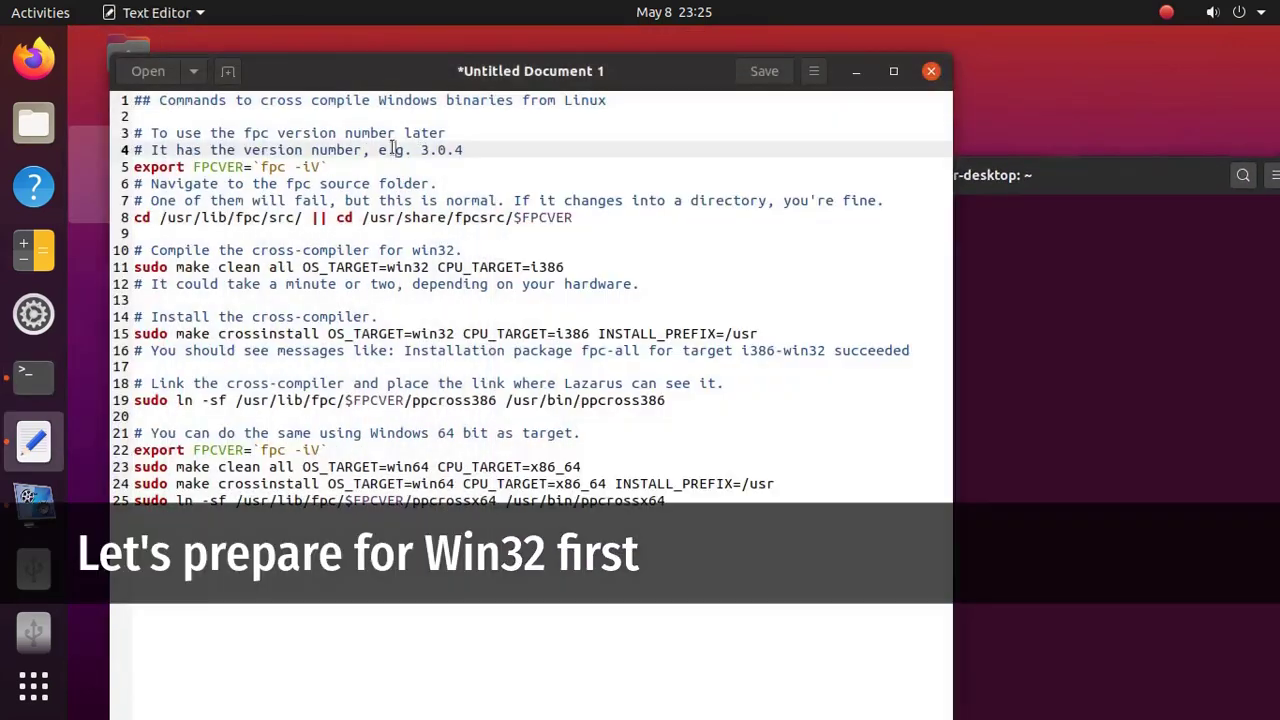
{"action": "left_click_drag", "start_coordinate": [330, 167], "coordinate": [124, 167]}
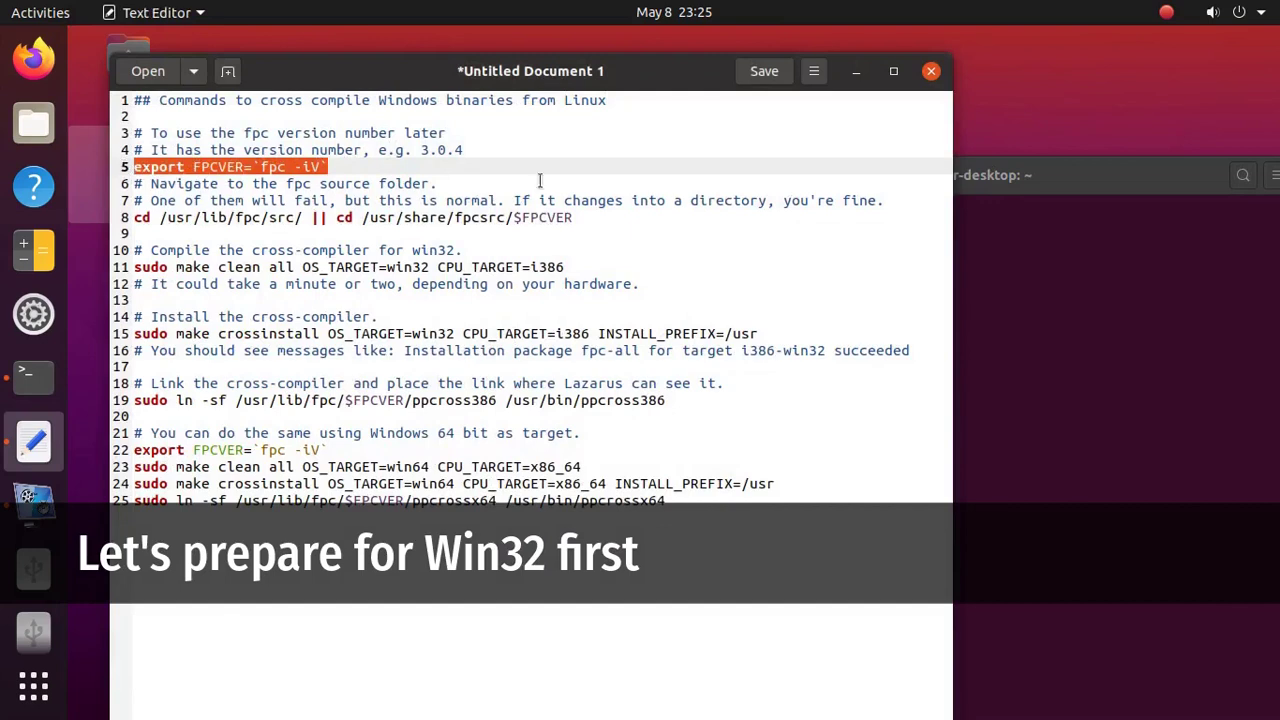
{"action": "right_click", "coordinate": [295, 170]}
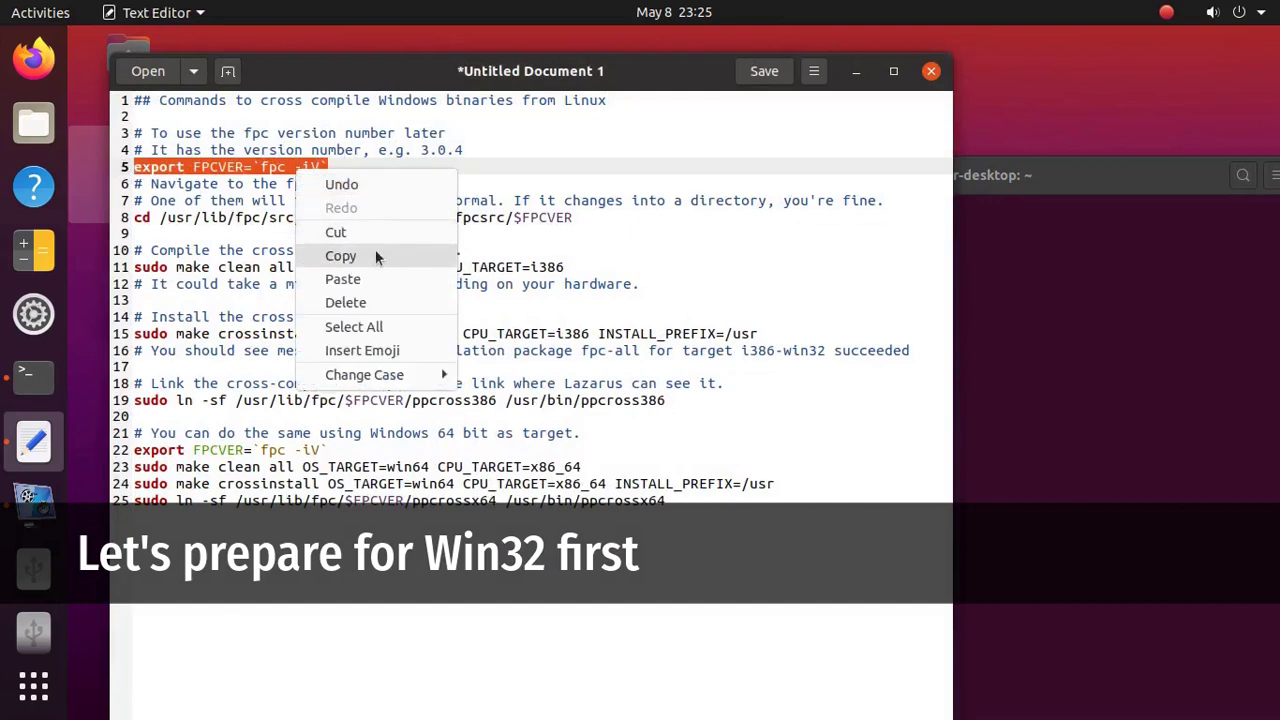
{"action": "left_click", "coordinate": [375, 249]}
{"action": "left_click", "coordinate": [965, 240]}
{"action": "right_click", "coordinate": [897, 235]}
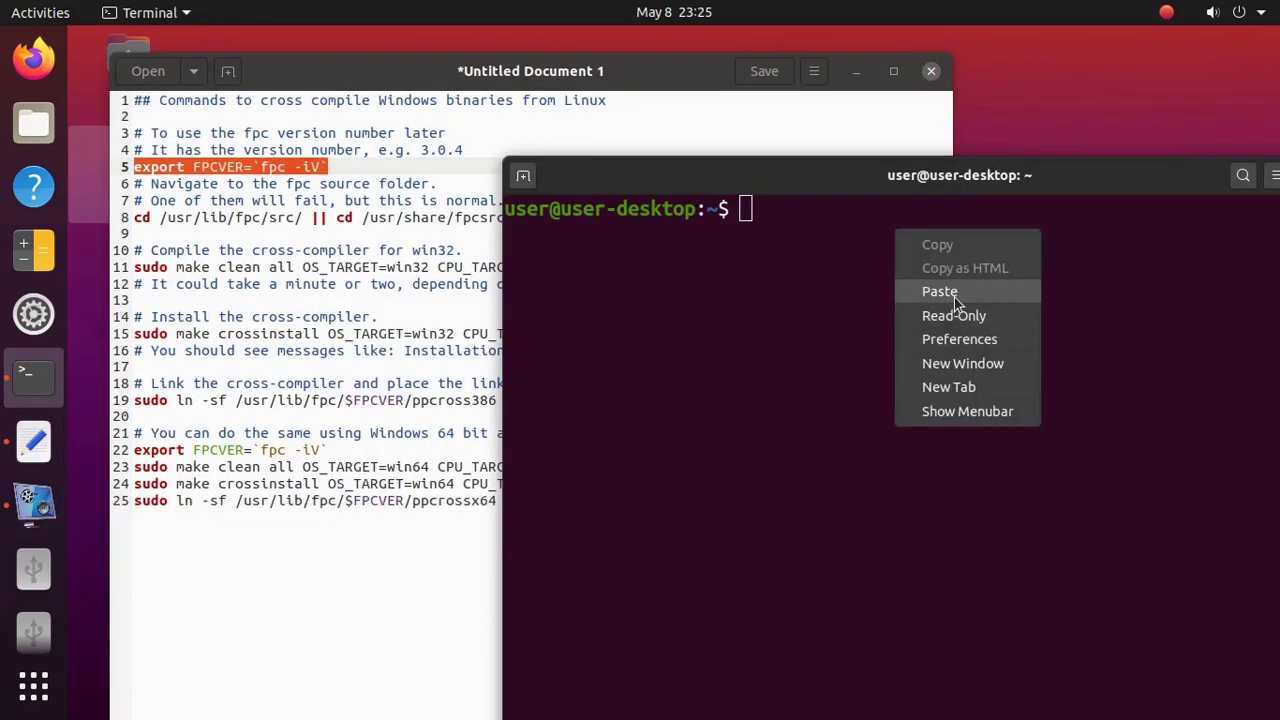
{"action": "left_click", "coordinate": [935, 288]}
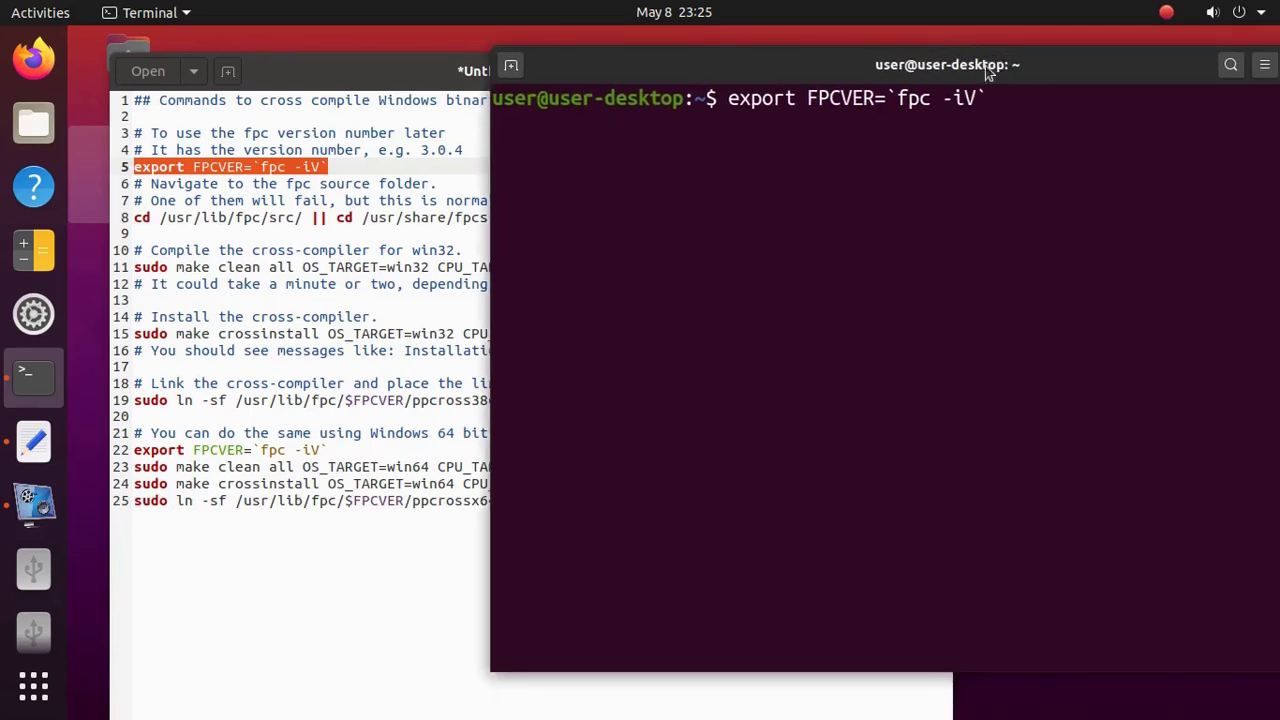
{"action": "key", "text": "Return"}
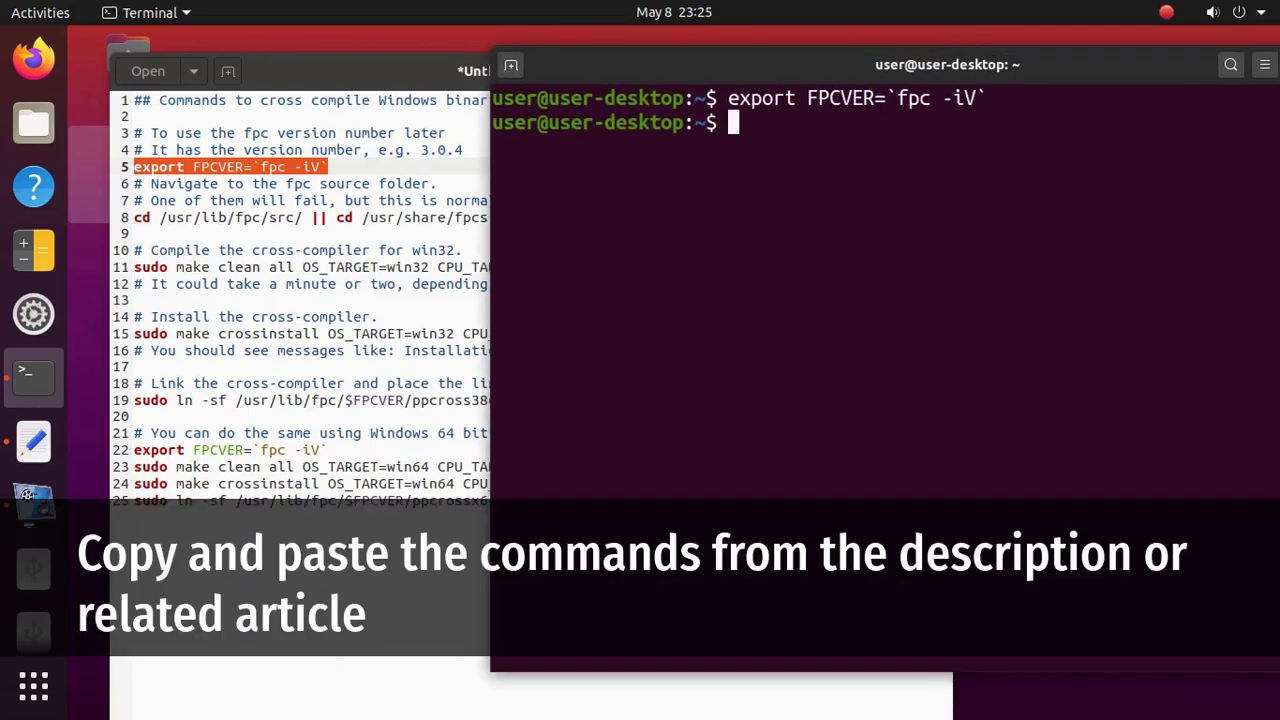
Print the stored compiler version with echo $FPCVER and examine the output
{"action": "type", "text": "echo $"}
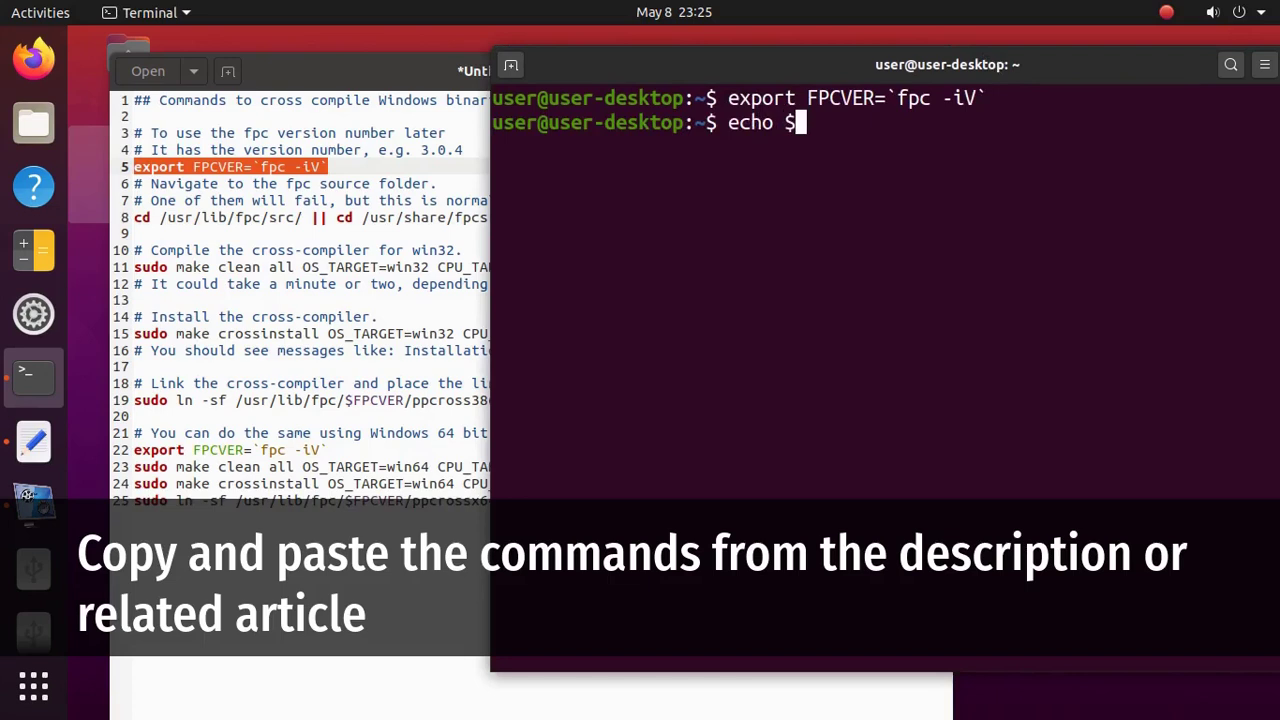
{"action": "type", "text": "FPCVER"}
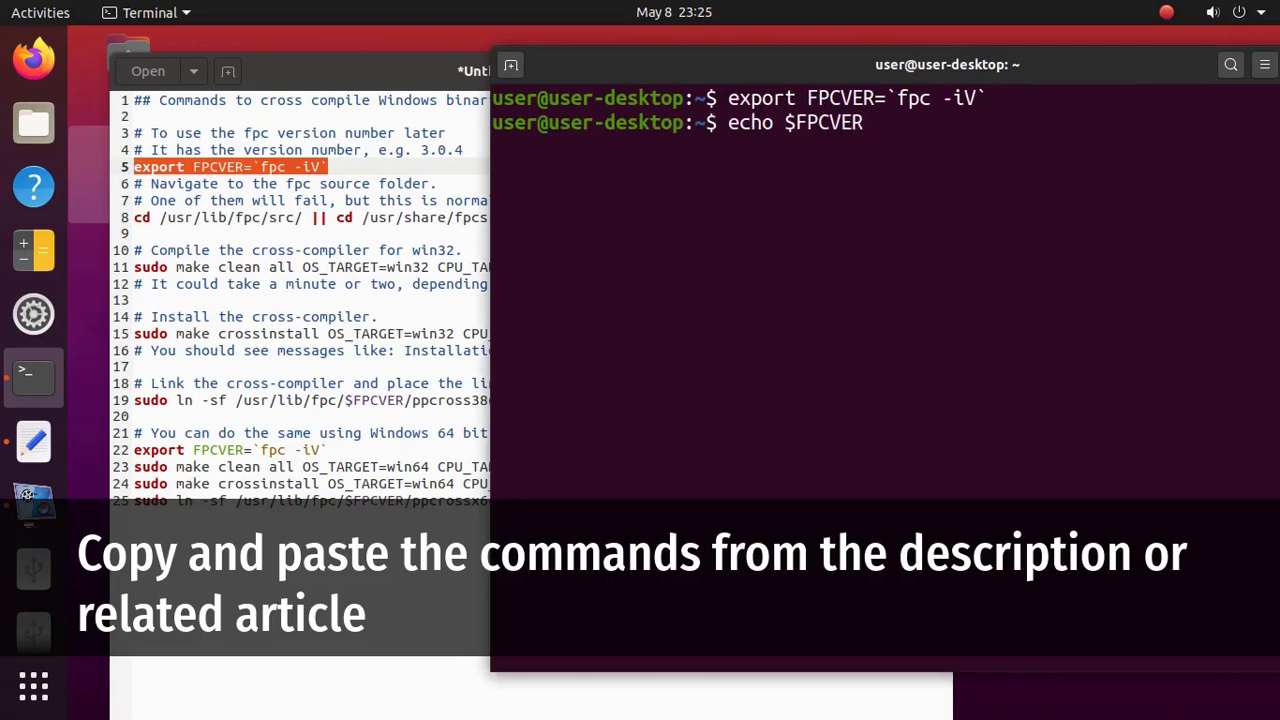
{"action": "key", "text": "Return"}
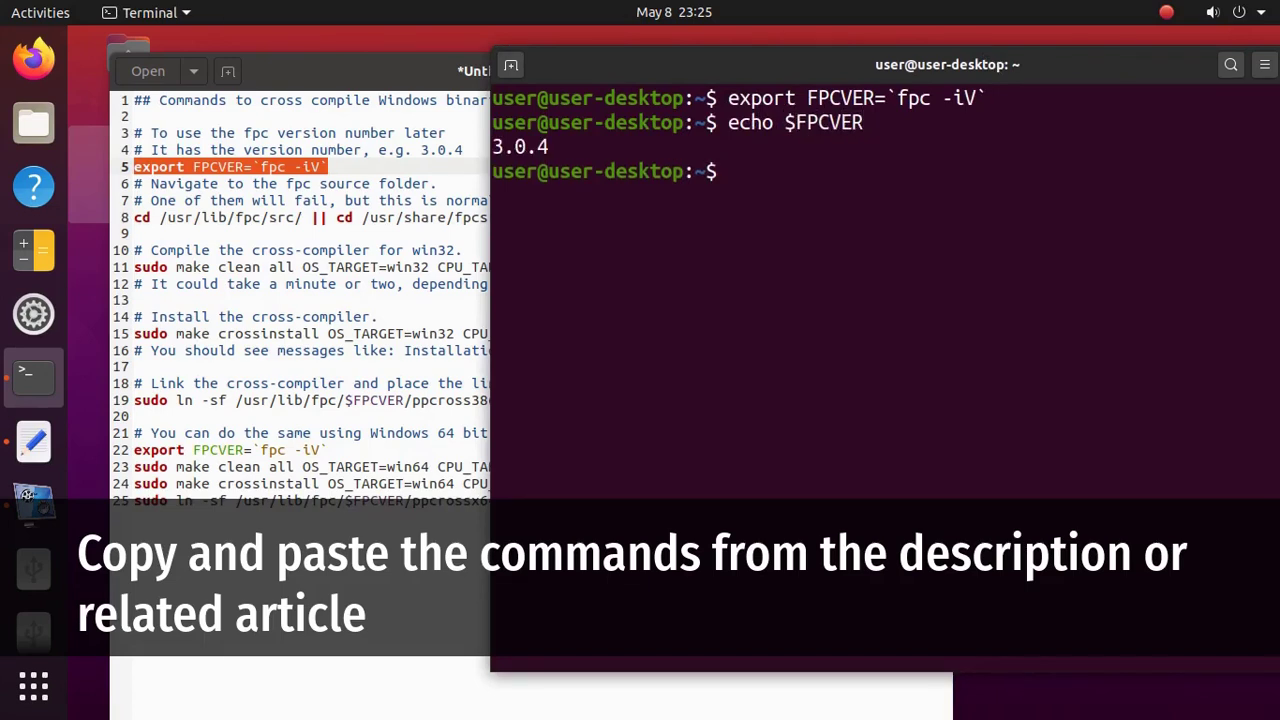
{"action": "left_click_drag", "start_coordinate": [494, 147], "coordinate": [593, 158]}
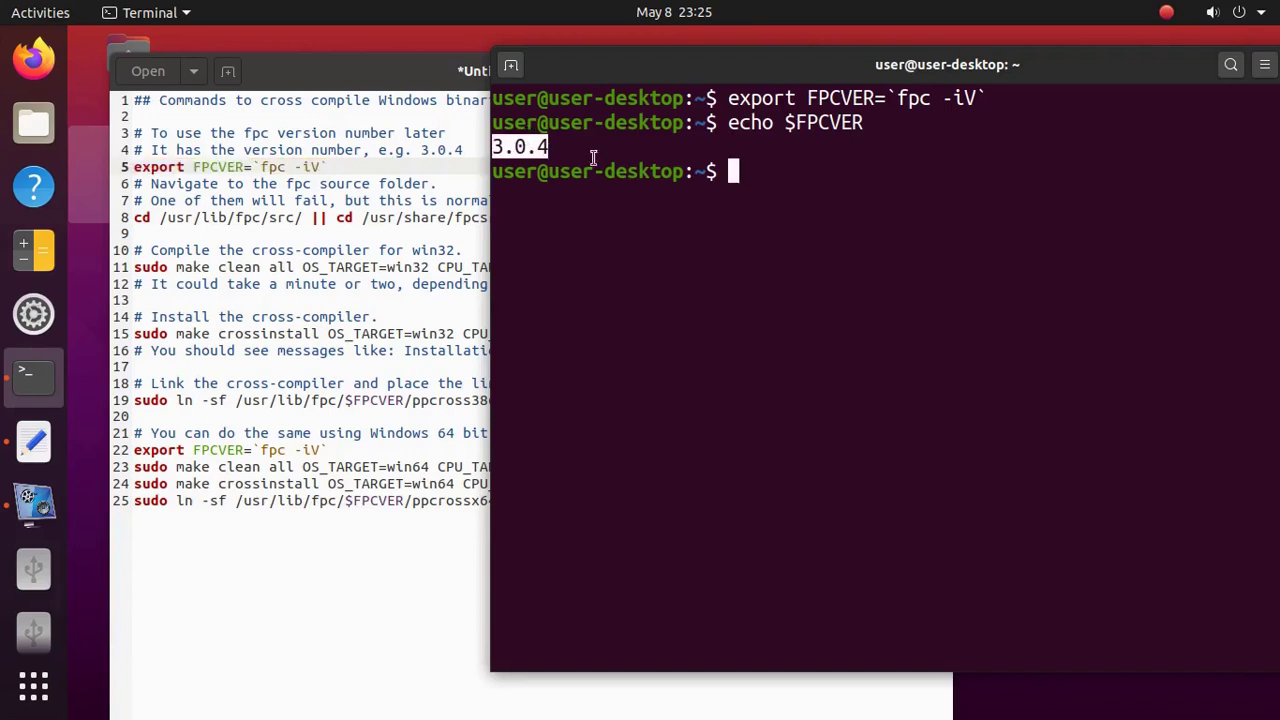
{"action": "left_click", "coordinate": [710, 172]}
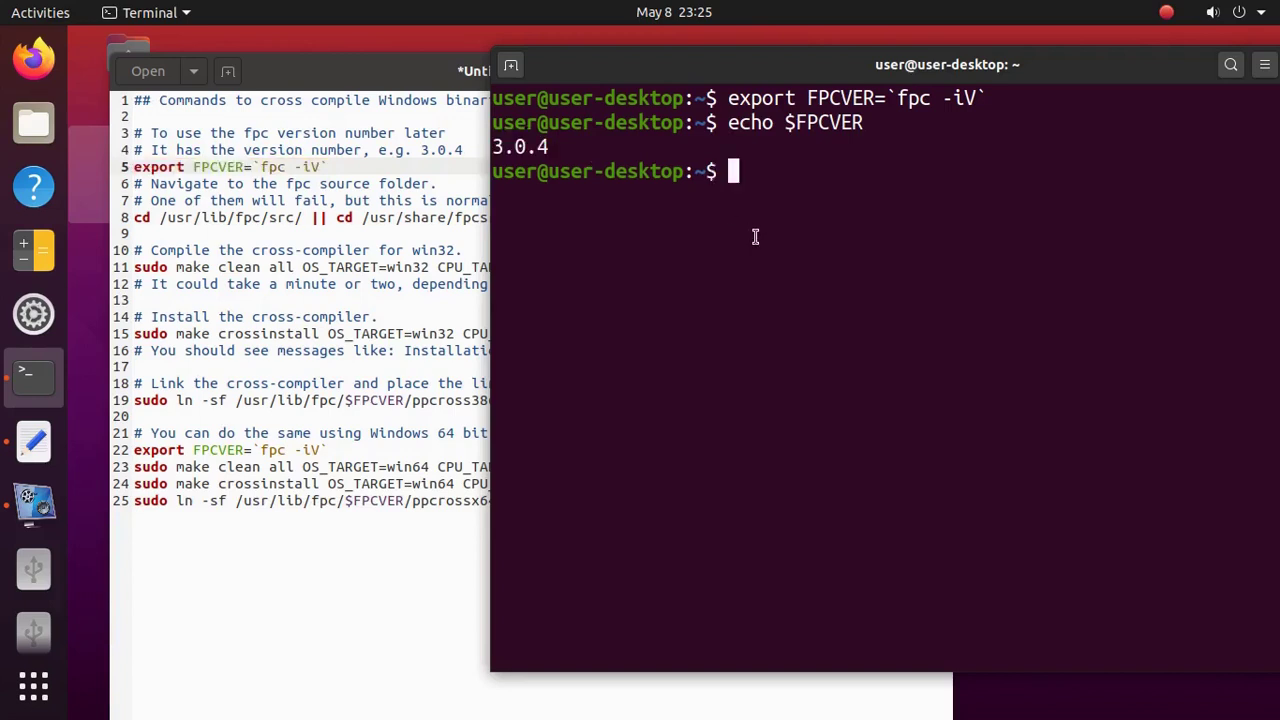
Clear the Terminal, copy the command cd /usr/lib/fpc/src/ || cd /usr/share/fpcsrc/$FPCVER from line 8 of the document and run it
{"action": "key", "text": "ctrl+l"}
{"action": "left_click", "coordinate": [364, 72]}
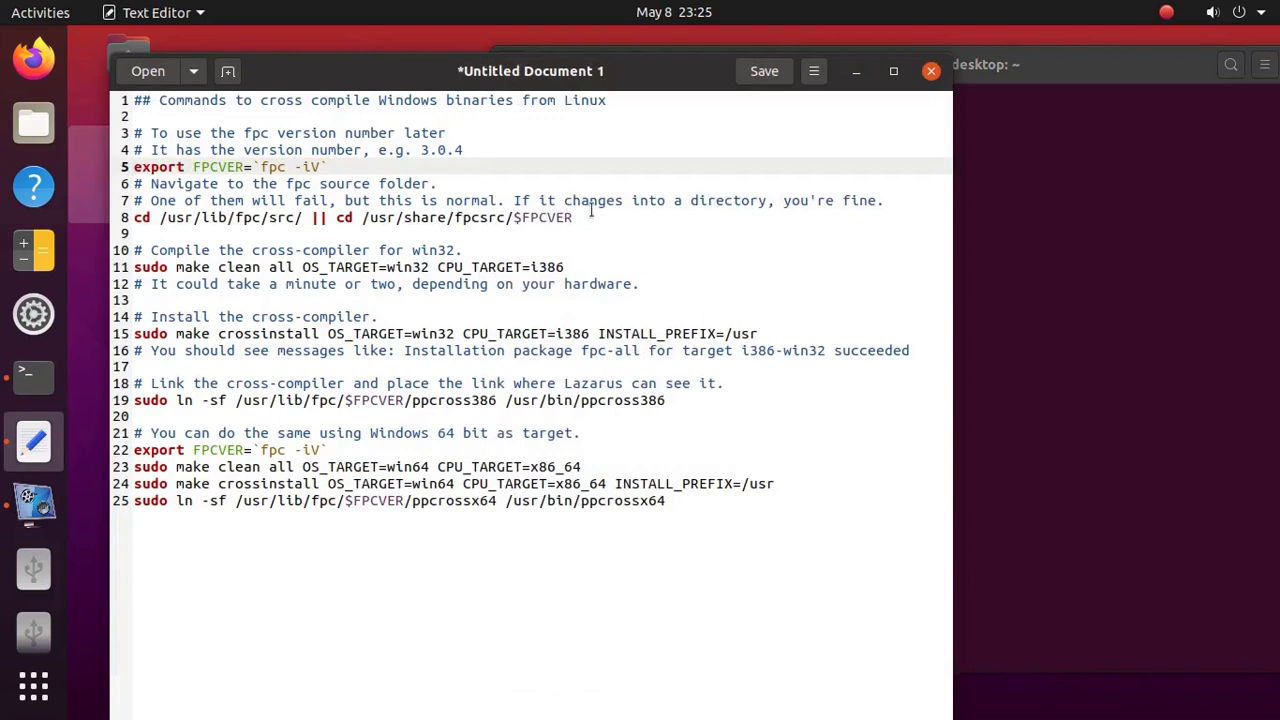
{"action": "left_click_drag", "start_coordinate": [592, 214], "coordinate": [124, 218]}
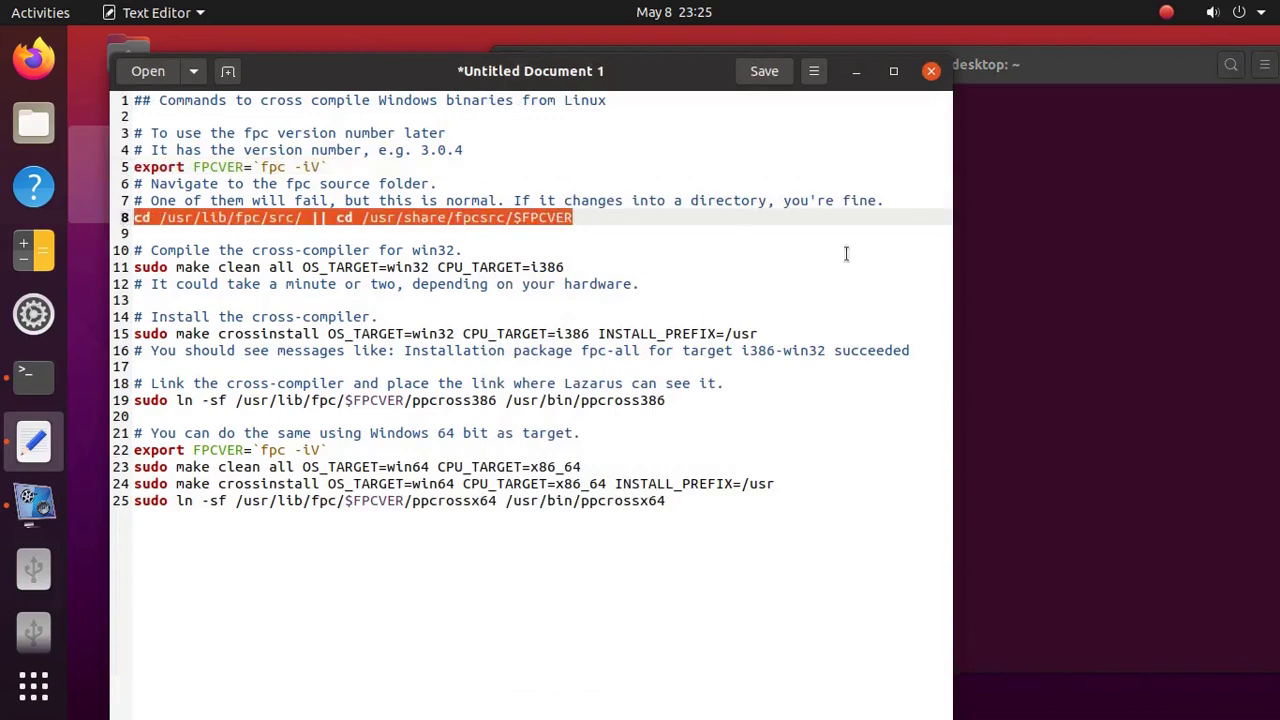
{"action": "left_click", "coordinate": [1104, 247]}
{"action": "key", "text": "ctrl+shift+v"}
{"action": "key", "text": "Return"}
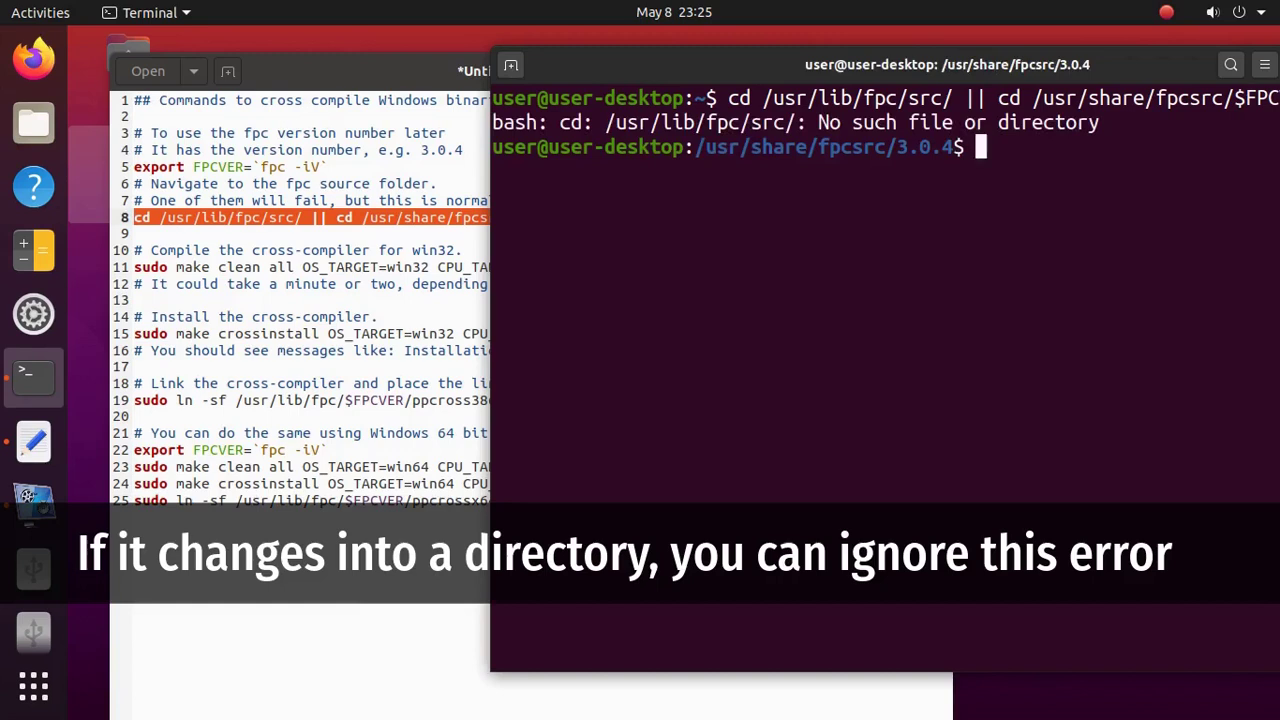
Run sudo make clean all OS_TARGET=win32 CPU_TARGET=i386 from line 11 in the cleared, repositioned Terminal and submit the sudo password
{"action": "key", "text": "ctrl+l"}
{"action": "left_click", "coordinate": [379, 71]}
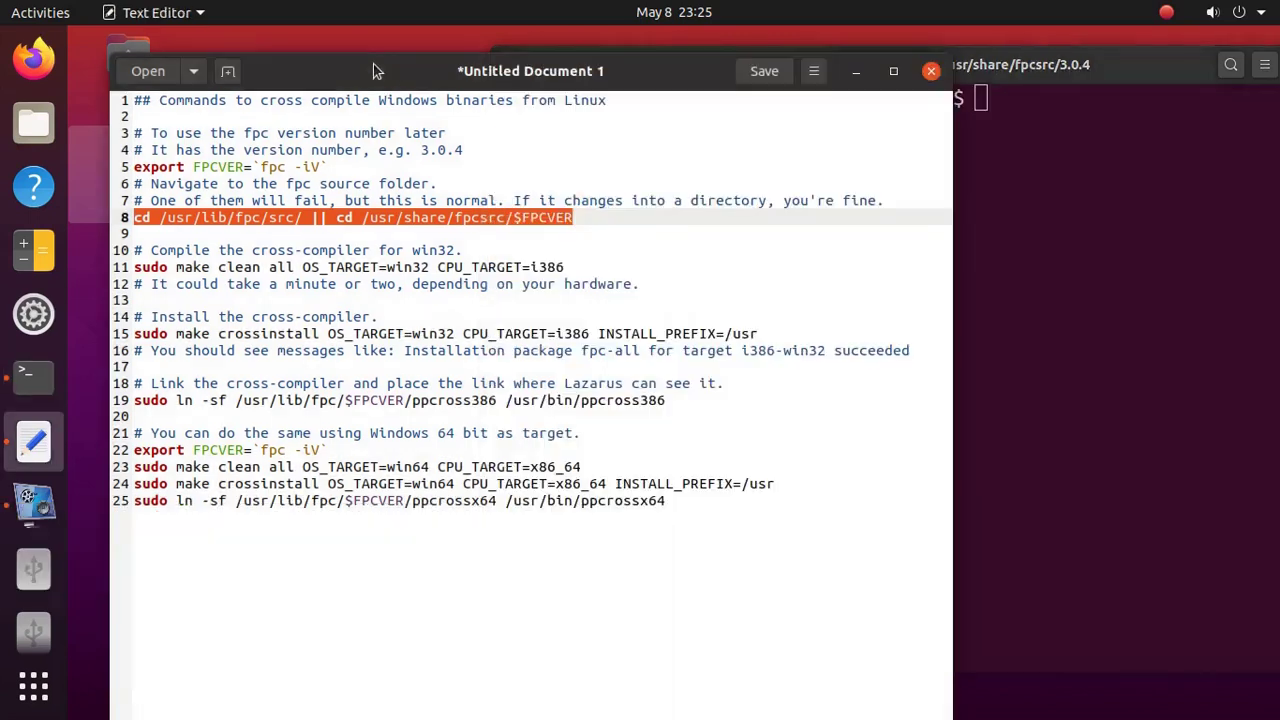
{"action": "left_click", "coordinate": [488, 267]}
{"action": "left_click_drag", "start_coordinate": [584, 264], "coordinate": [113, 268]}
{"action": "left_click", "coordinate": [1066, 267]}
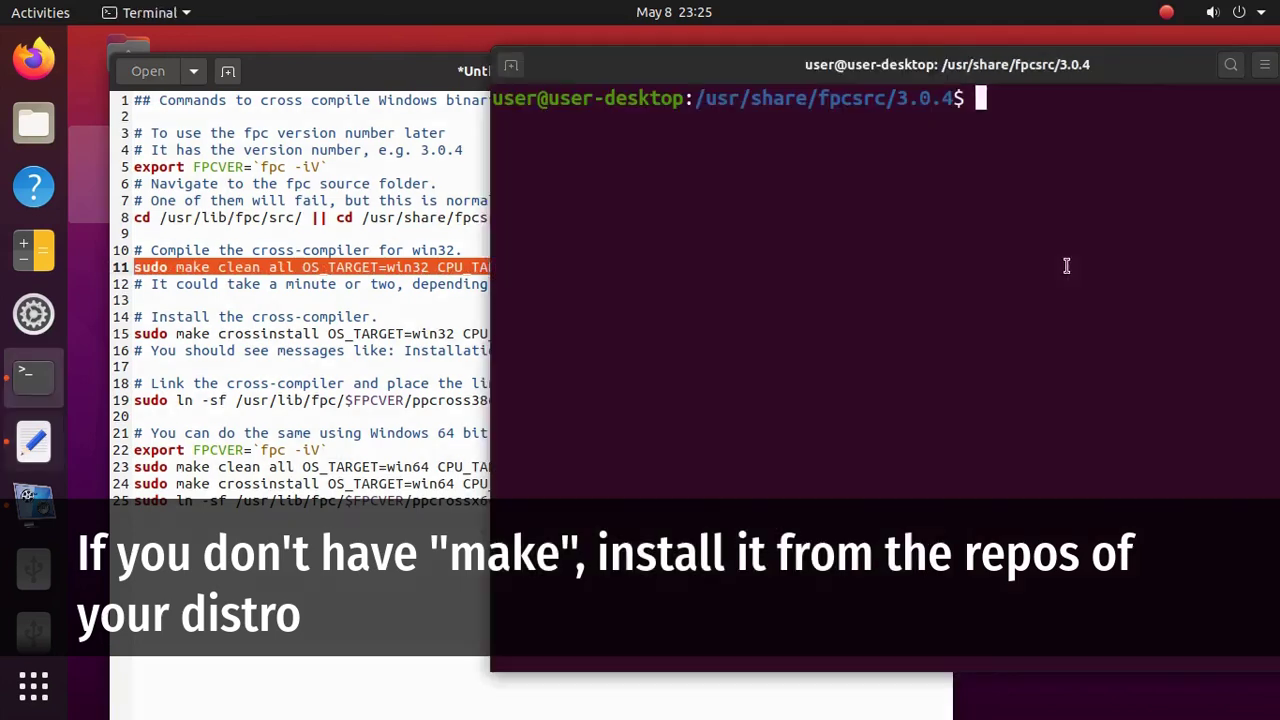
{"action": "left_click_drag", "start_coordinate": [945, 68], "coordinate": [790, 88]}
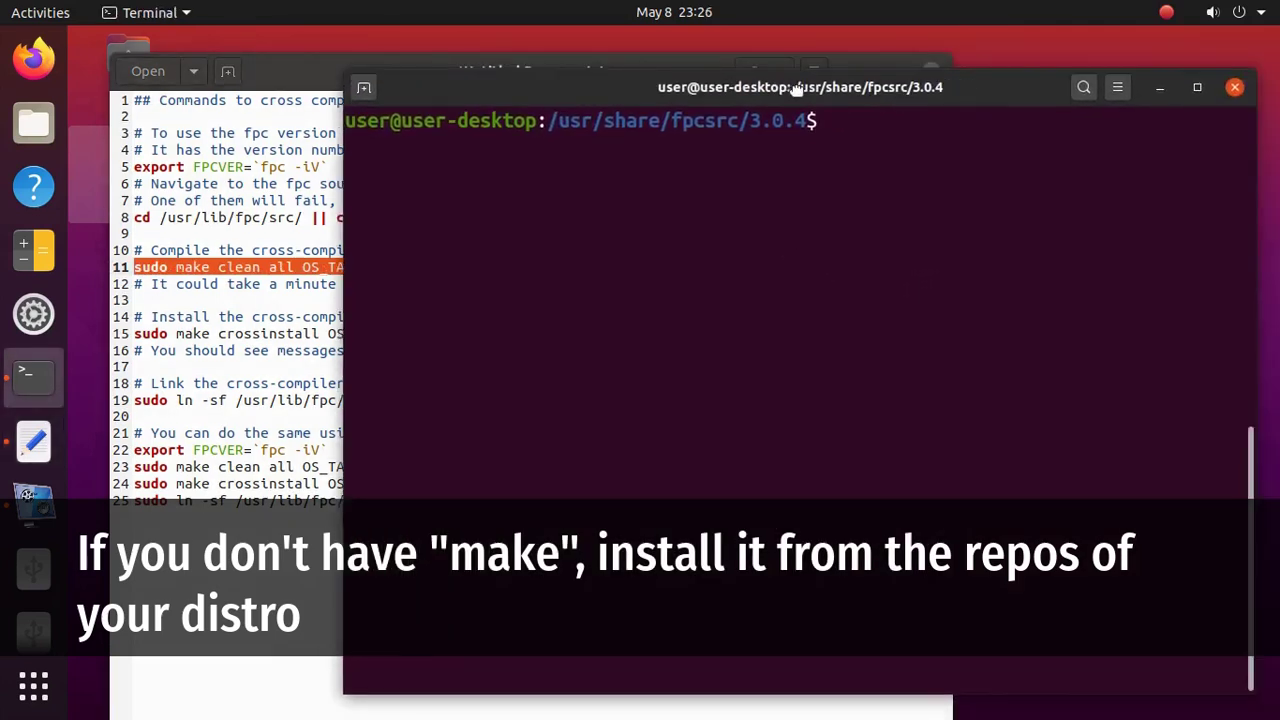
{"action": "middle_click", "coordinate": [891, 217]}
{"action": "key", "text": "Return"}
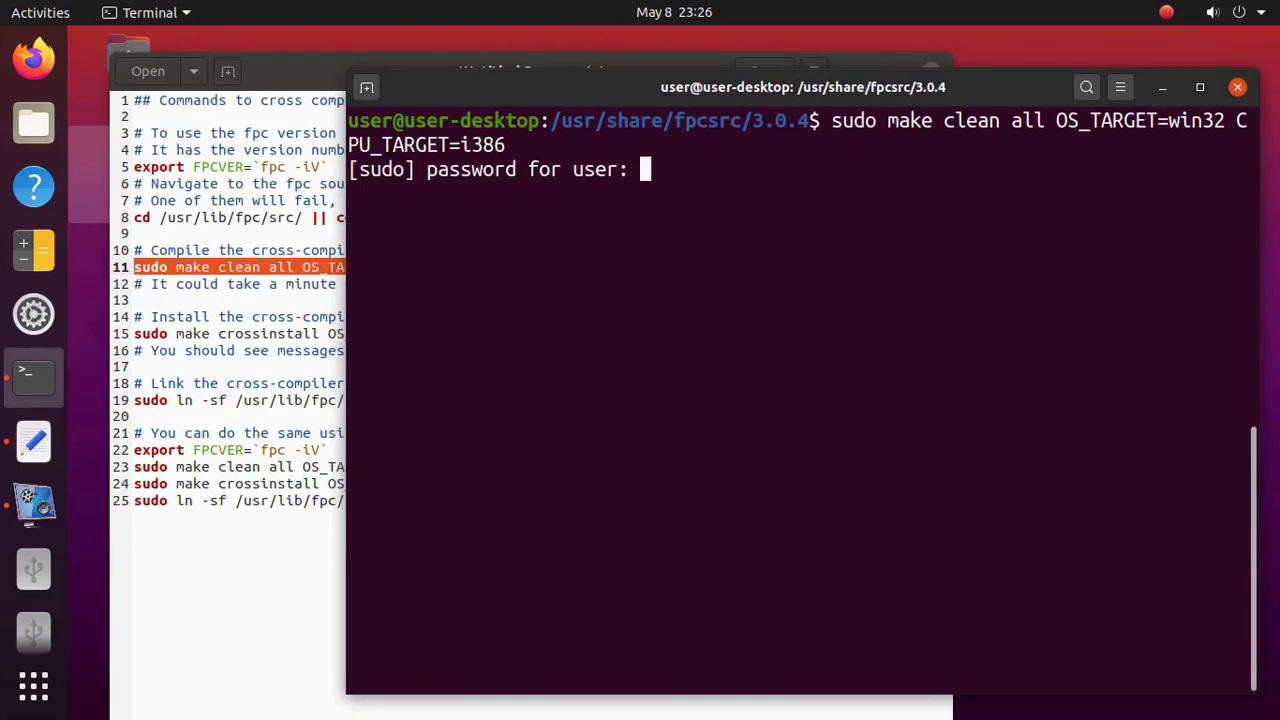
{"action": "key", "text": "Return"}
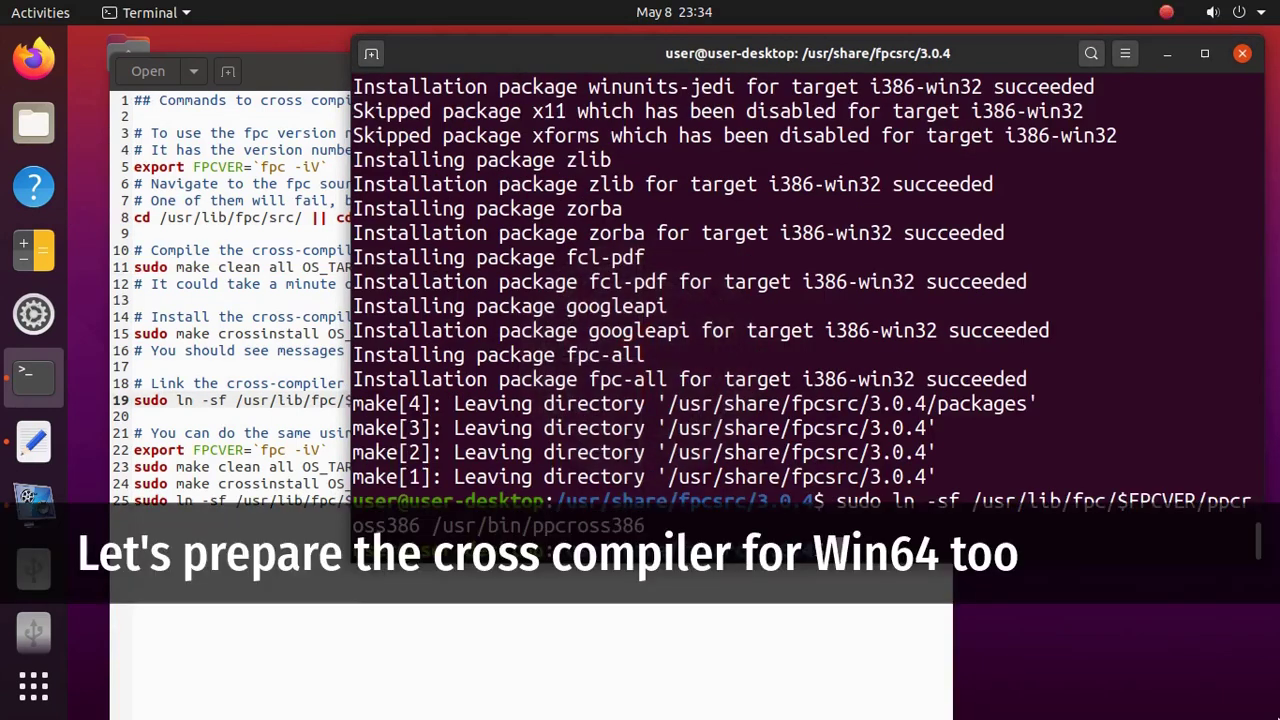
Copy export FPCVER=`fpc -iV` from line 22 of the document and run it in the cleared Terminal
{"action": "left_click", "coordinate": [330, 78]}
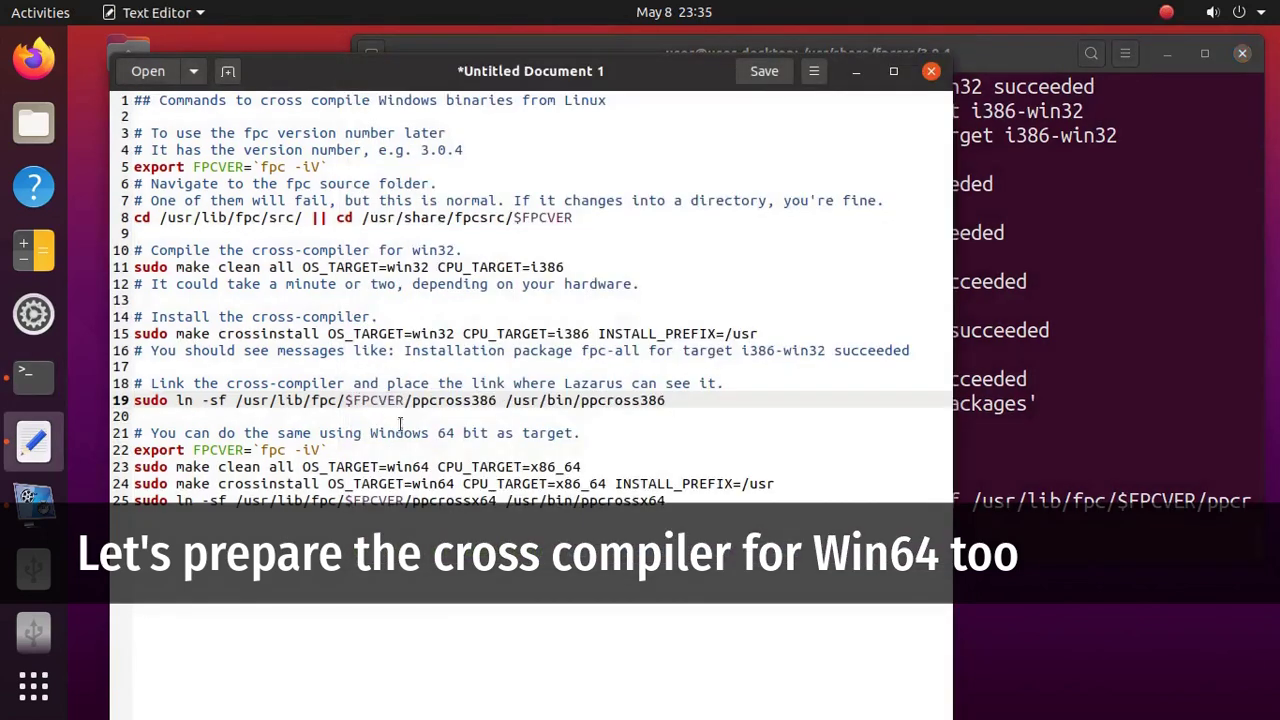
{"action": "left_click_drag", "start_coordinate": [589, 433], "coordinate": [115, 427]}
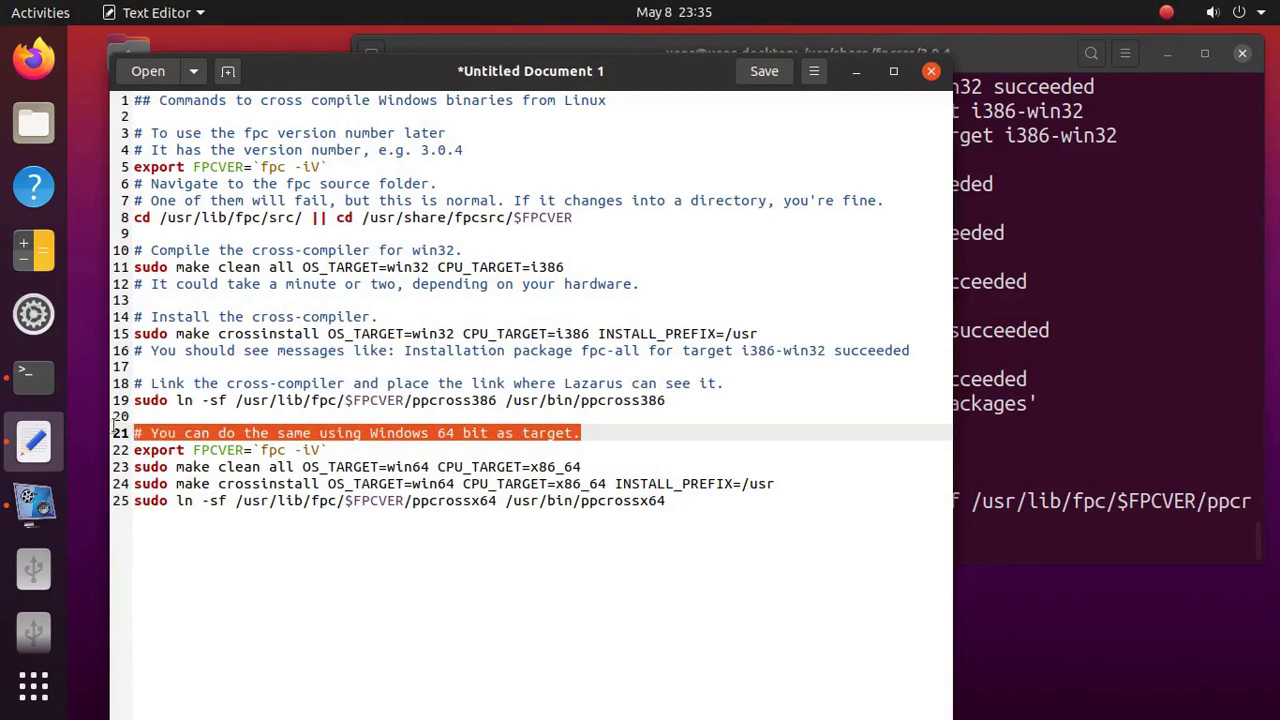
{"action": "left_click_drag", "start_coordinate": [330, 450], "coordinate": [118, 452]}
{"action": "key", "text": "ctrl+c"}
{"action": "left_click", "coordinate": [1084, 365]}
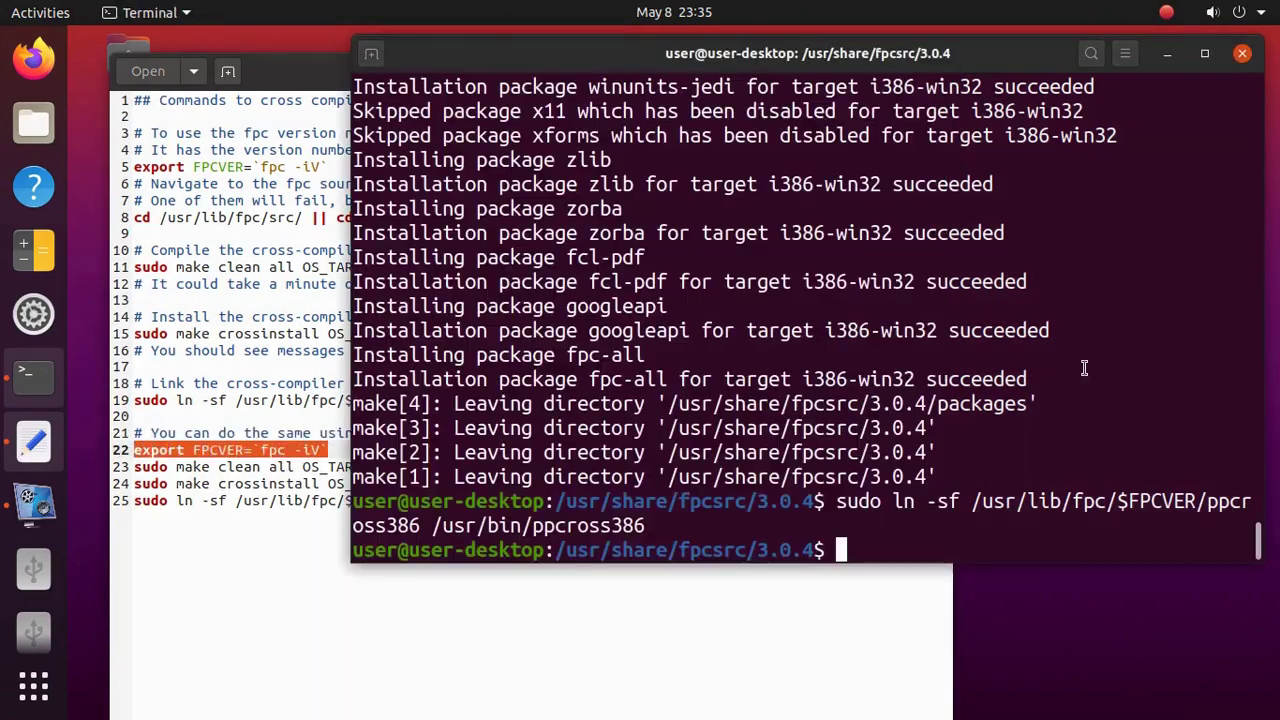
{"action": "key", "text": "ctrl+l"}
{"action": "middle_click", "coordinate": [846, 235]}
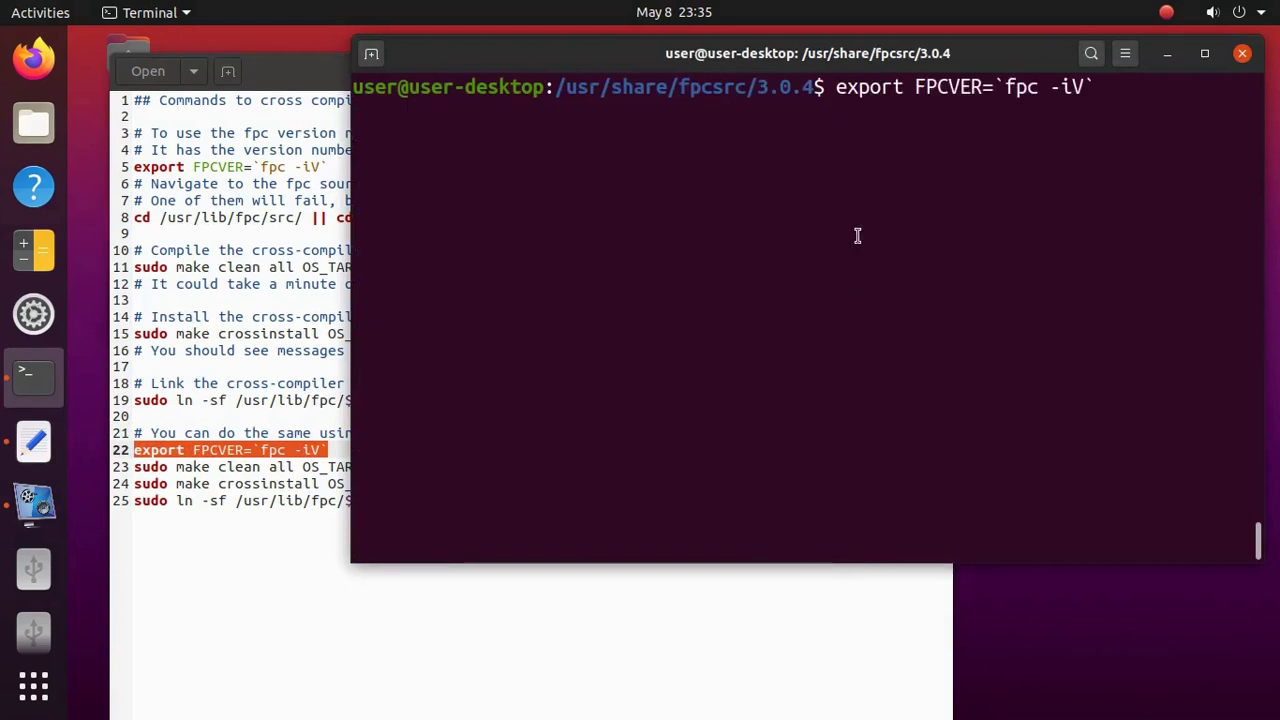
{"action": "key", "text": "Return"}
Compile the Win64 cross-compiler by running sudo make clean all OS_TARGET=win64 CPU_TARGET=x86_64, copied from line 23
{"action": "left_click", "coordinate": [281, 466]}
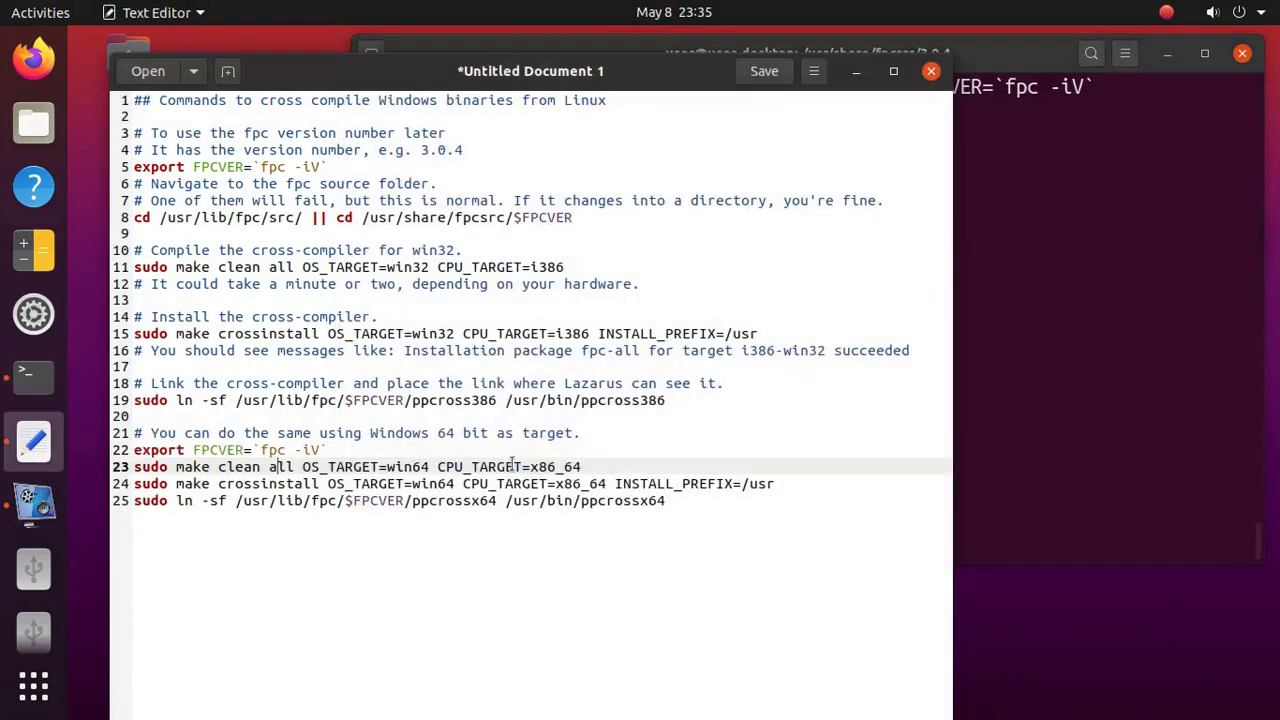
{"action": "left_click_drag", "start_coordinate": [583, 467], "coordinate": [131, 467]}
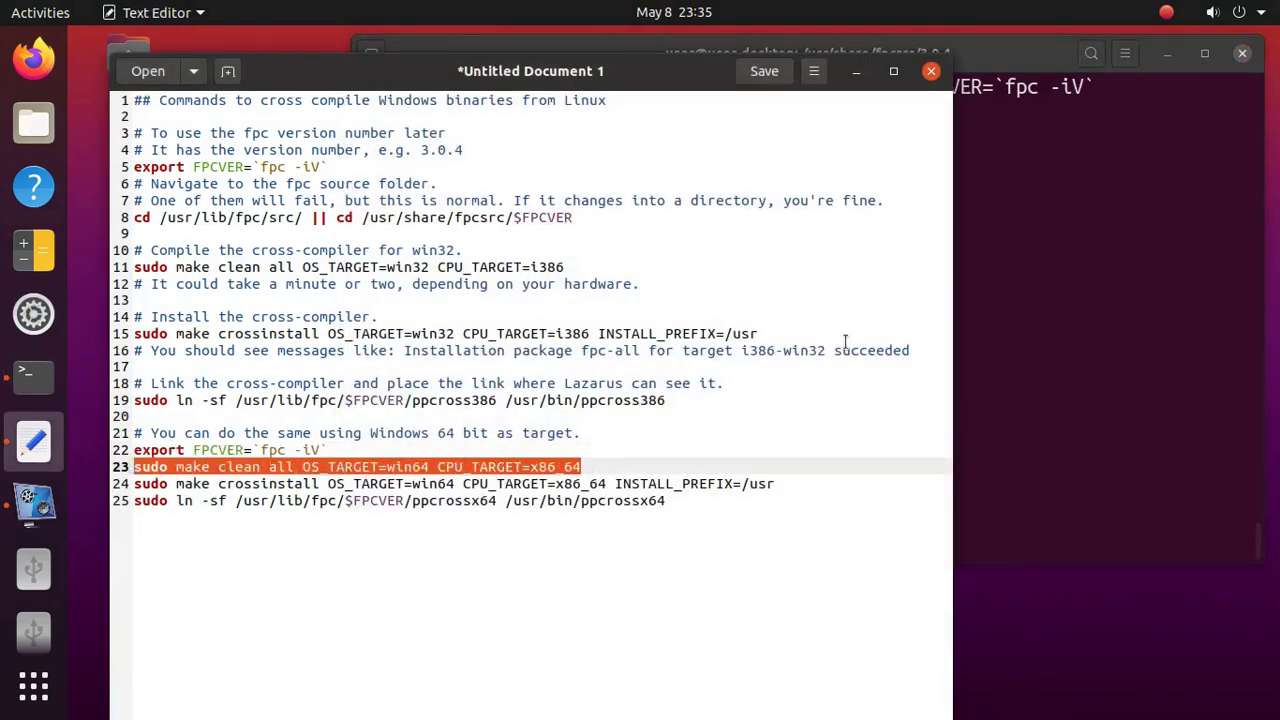
{"action": "left_click", "coordinate": [1065, 243]}
{"action": "middle_click", "coordinate": [989, 212]}
{"action": "key", "text": "Return"}
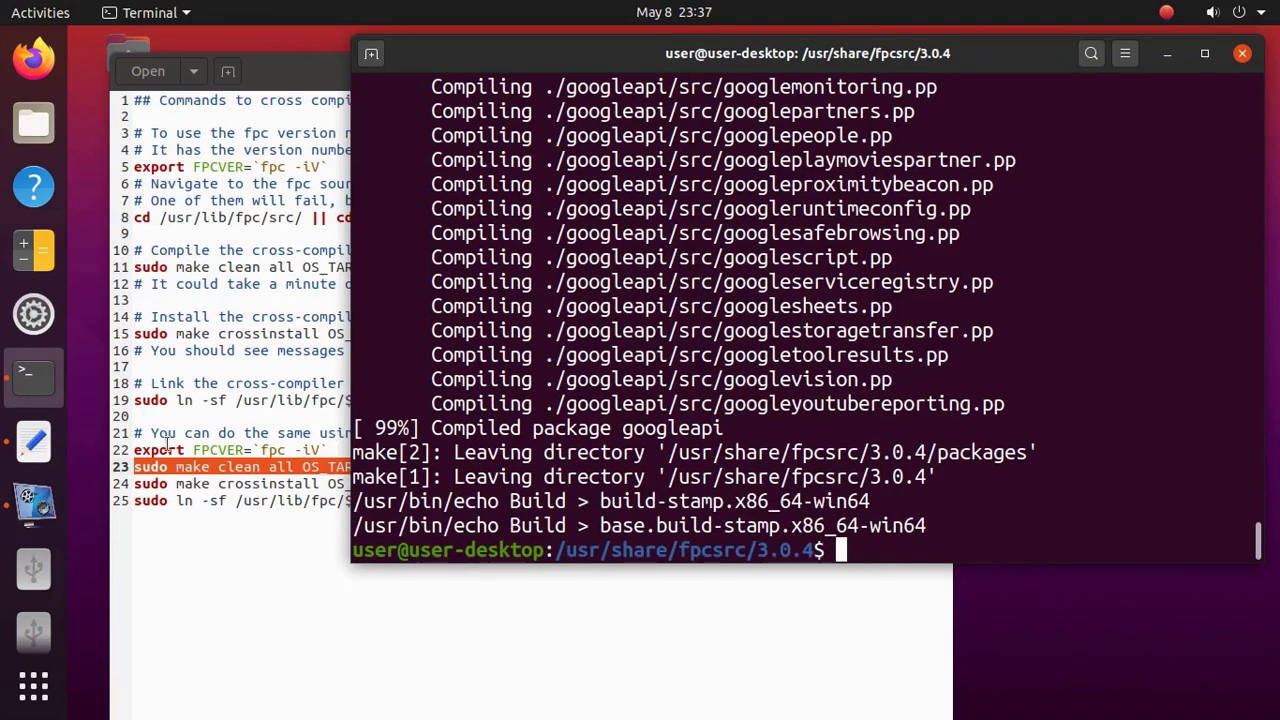
Install the Win64 cross-compiler by running sudo make crossinstall OS_TARGET=win64 CPU_TARGET=x86_64 INSTALL_PREFIX=/usr, copied from line 24
{"action": "left_click", "coordinate": [280, 82]}
{"action": "left_click_drag", "start_coordinate": [772, 483], "coordinate": [115, 478]}
{"action": "key", "text": "ctrl+c"}
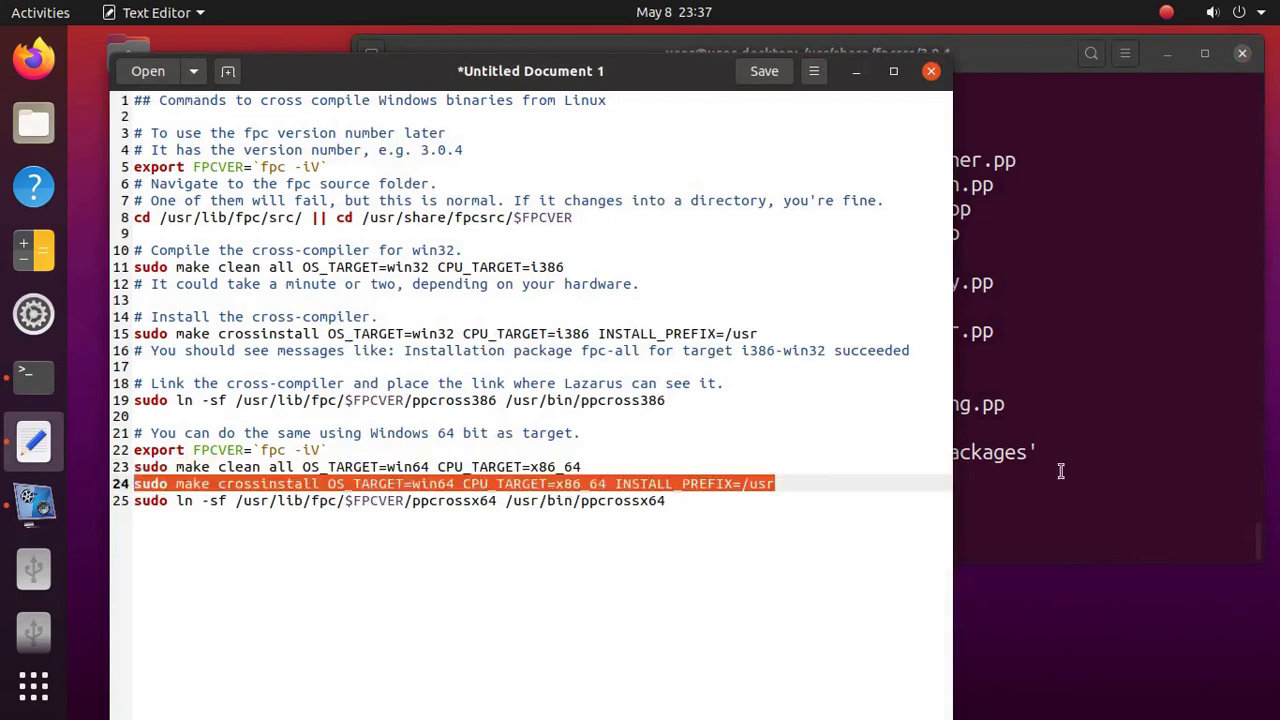
{"action": "left_click", "coordinate": [1040, 440]}
{"action": "middle_click", "coordinate": [946, 412]}
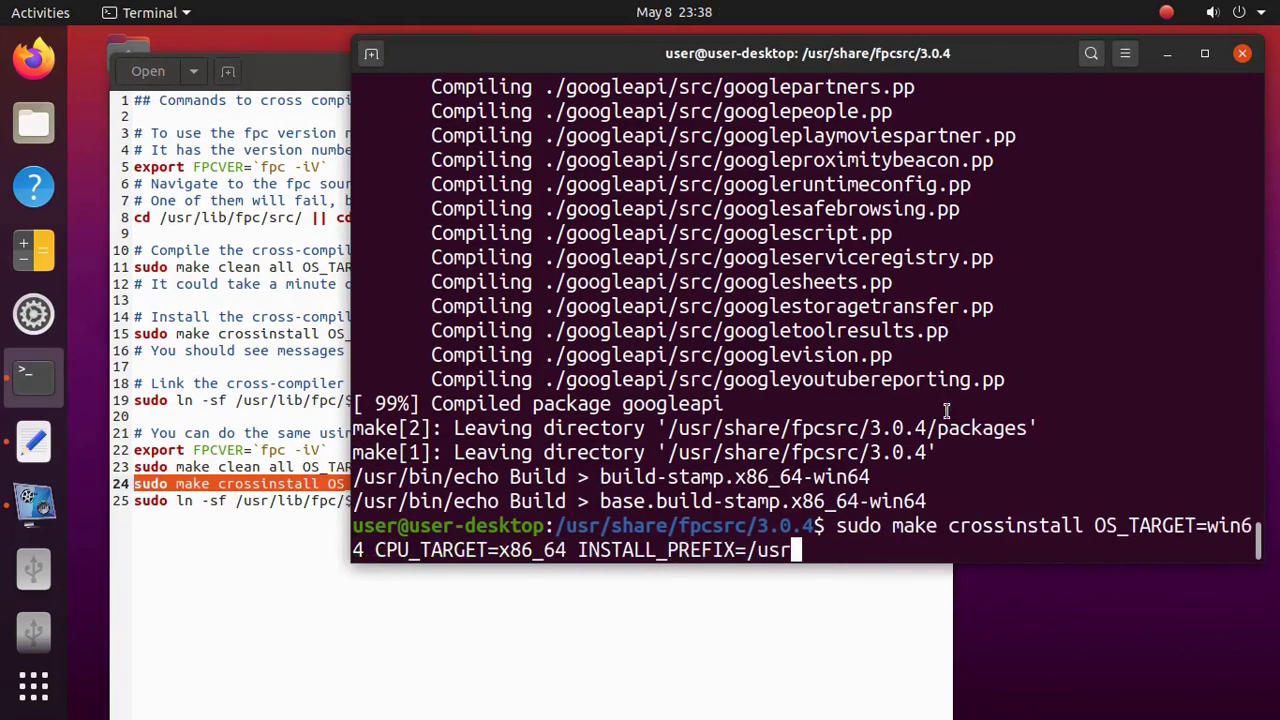
{"action": "key", "text": "Return"}
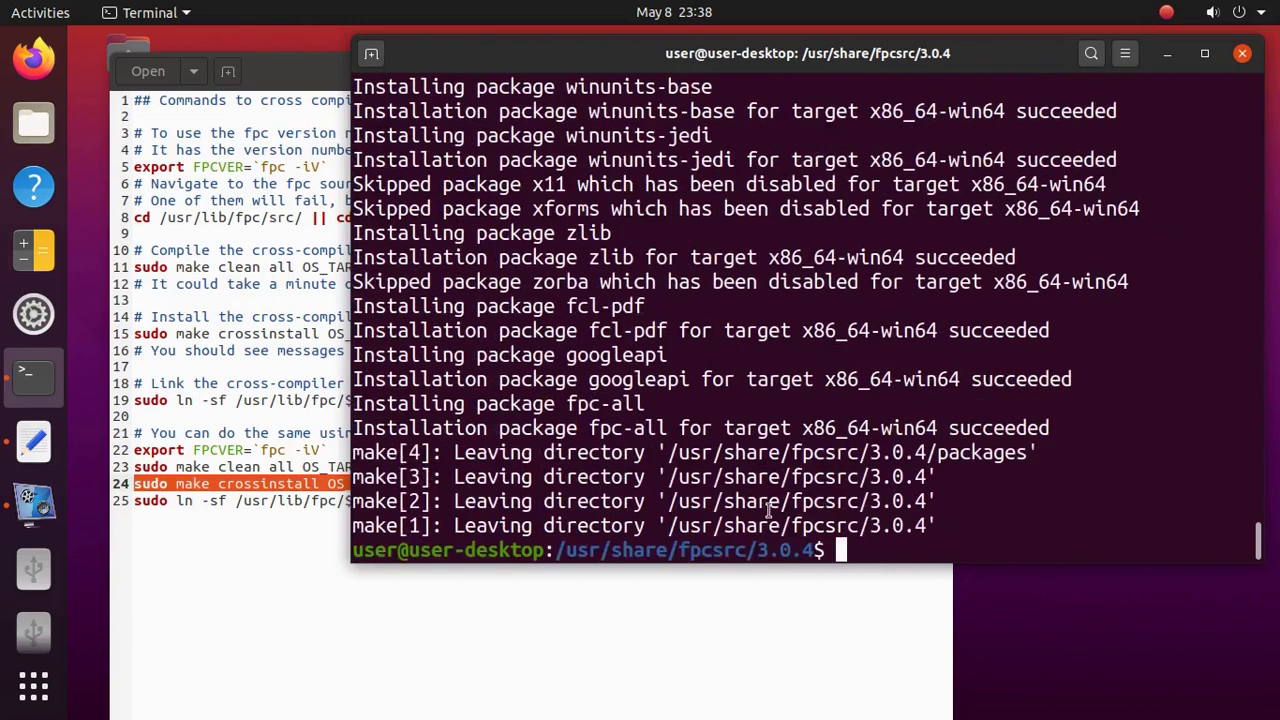
Link the Win64 cross-compiler by running sudo ln -sf /usr/lib/fpc/$FPCVER/ppcrossx64 /usr/bin/ppcrossx64, copied from line 25
{"action": "left_click", "coordinate": [285, 77]}
{"action": "left_click_drag", "start_coordinate": [670, 502], "coordinate": [124, 500]}
{"action": "key", "text": "ctrl+c"}
{"action": "left_click", "coordinate": [1076, 343]}
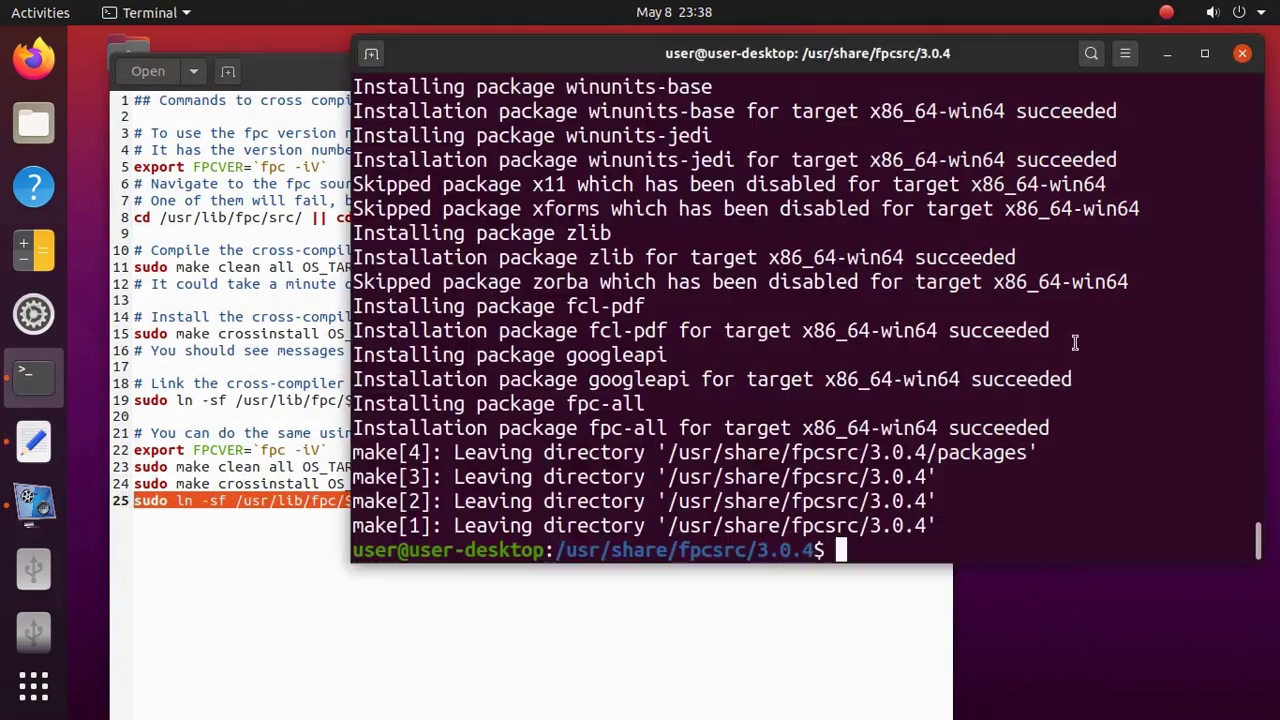
{"action": "key", "text": "ctrl+shift+v"}
{"action": "key", "text": "Return"}
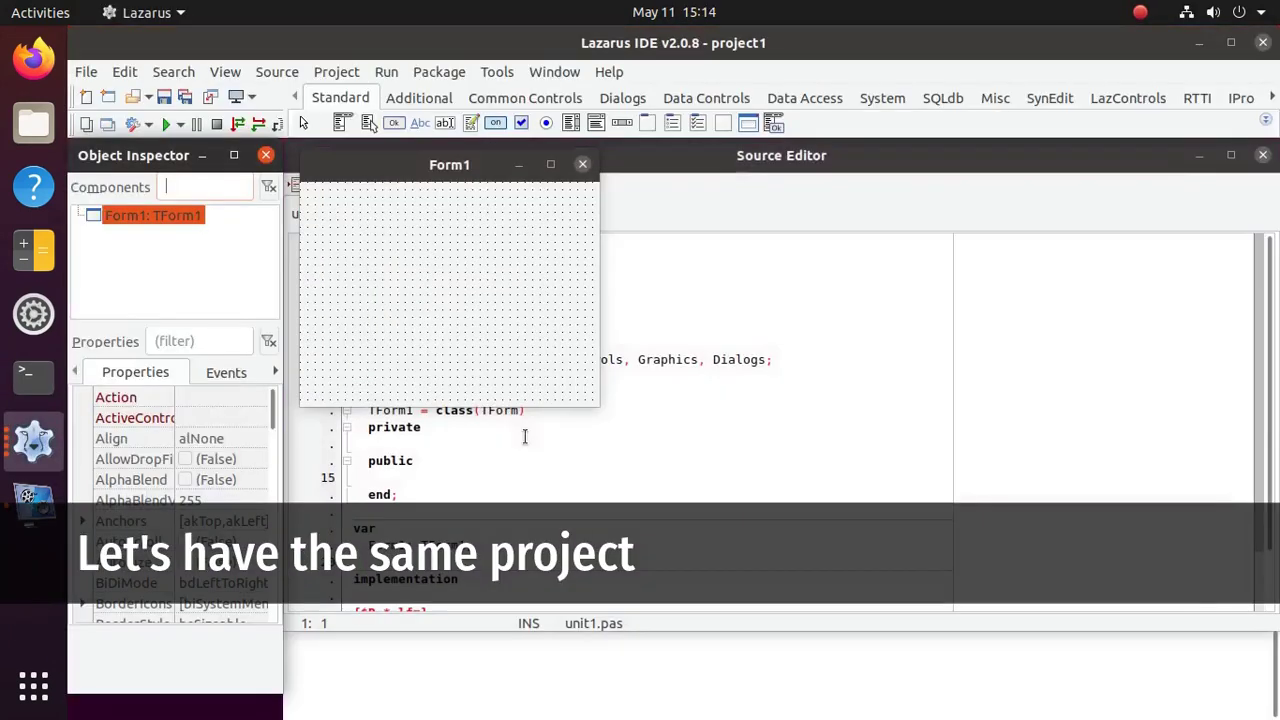
Draw a large button in the middle of Form1 in Lazarus and set its caption to "Click me!"
{"action": "mouse_move", "coordinate": [356, 246]}
{"action": "left_mouse_down"}
{"action": "mouse_move", "coordinate": [489, 325]}
{"action": "mouse_move", "coordinate": [536, 336]}
{"action": "left_mouse_up"}
{"action": "left_click", "coordinate": [118, 540]}
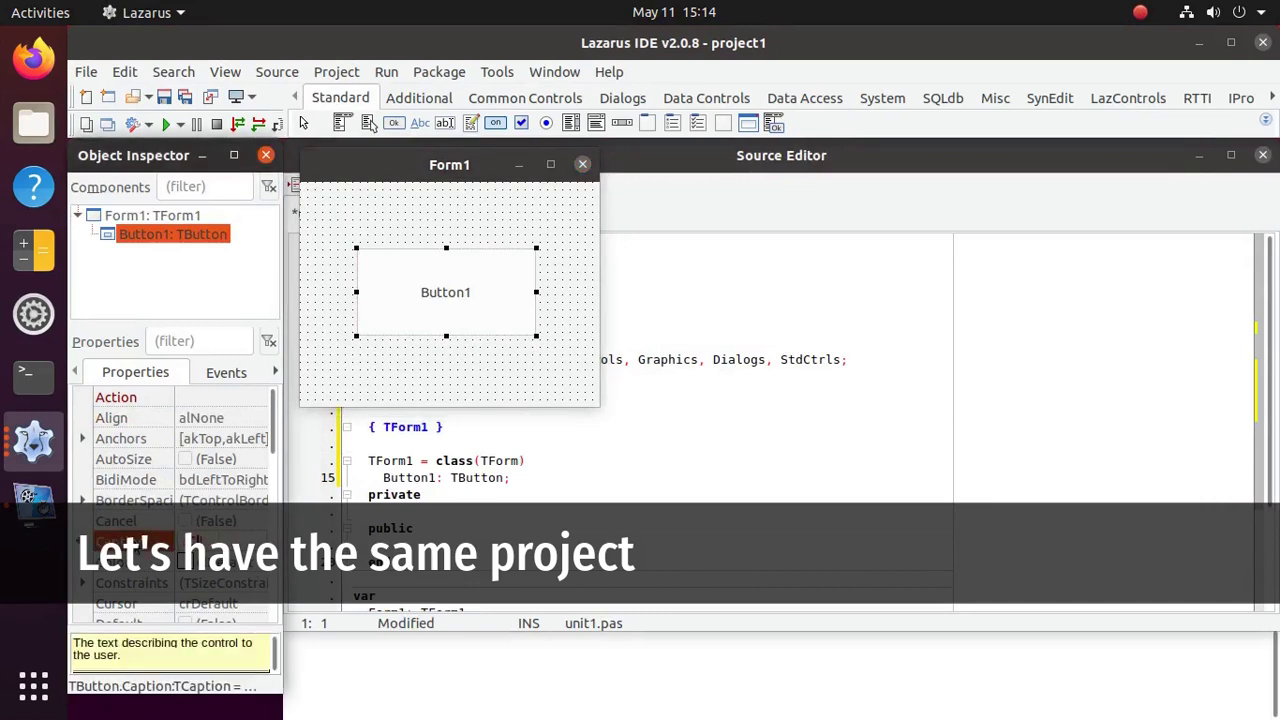
{"action": "key", "text": "Return"}
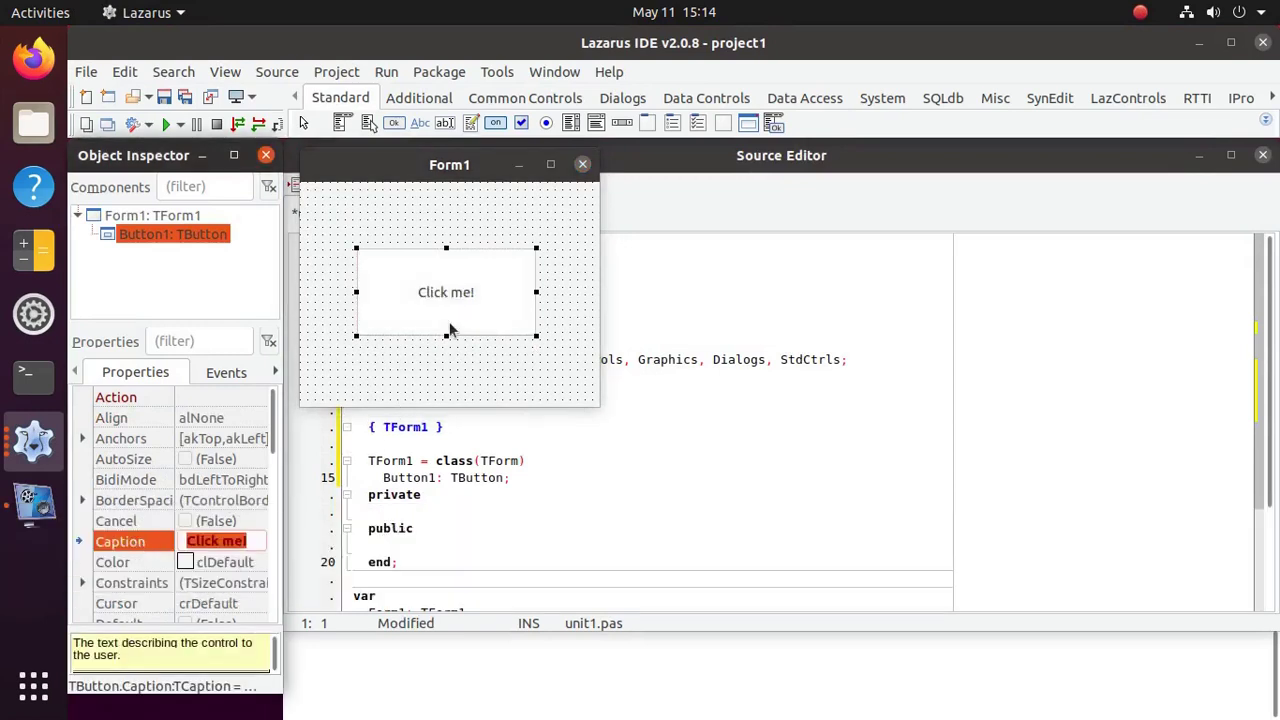
Create the button's click handler and add the statement ShowMessage('Hello World!'); to it
{"action": "double_click", "coordinate": [449, 323]}
{"action": "type", "text": "showme"}
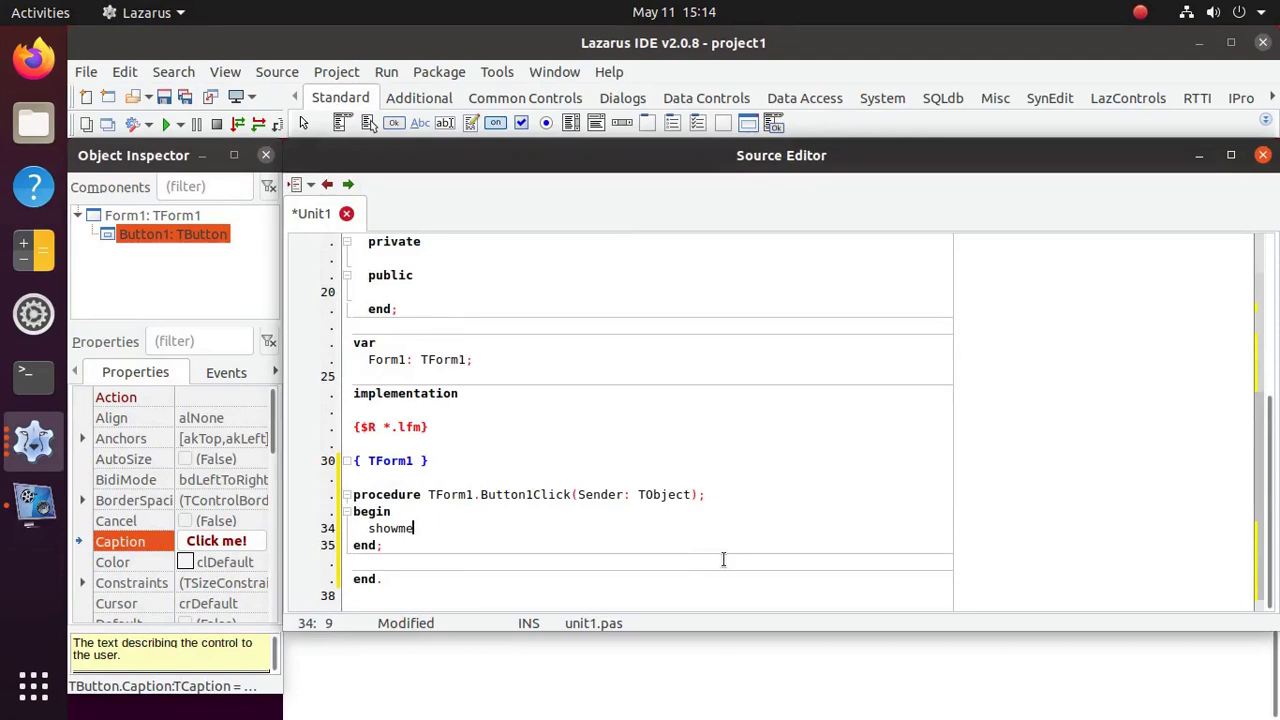
{"action": "key", "text": "ctrl+space"}
{"action": "key", "text": "Return"}
{"action": "type", "text": "'Hello World"}
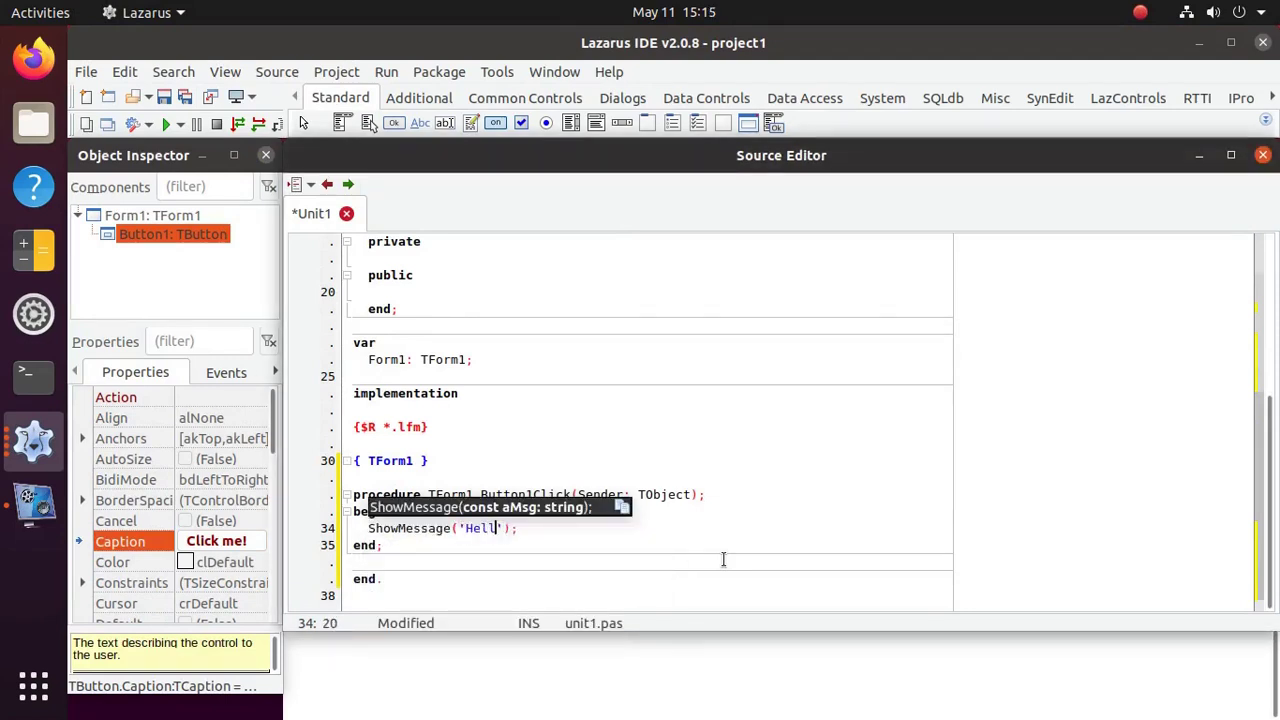
{"action": "type", "text": "!"}
{"action": "key", "text": "End"}
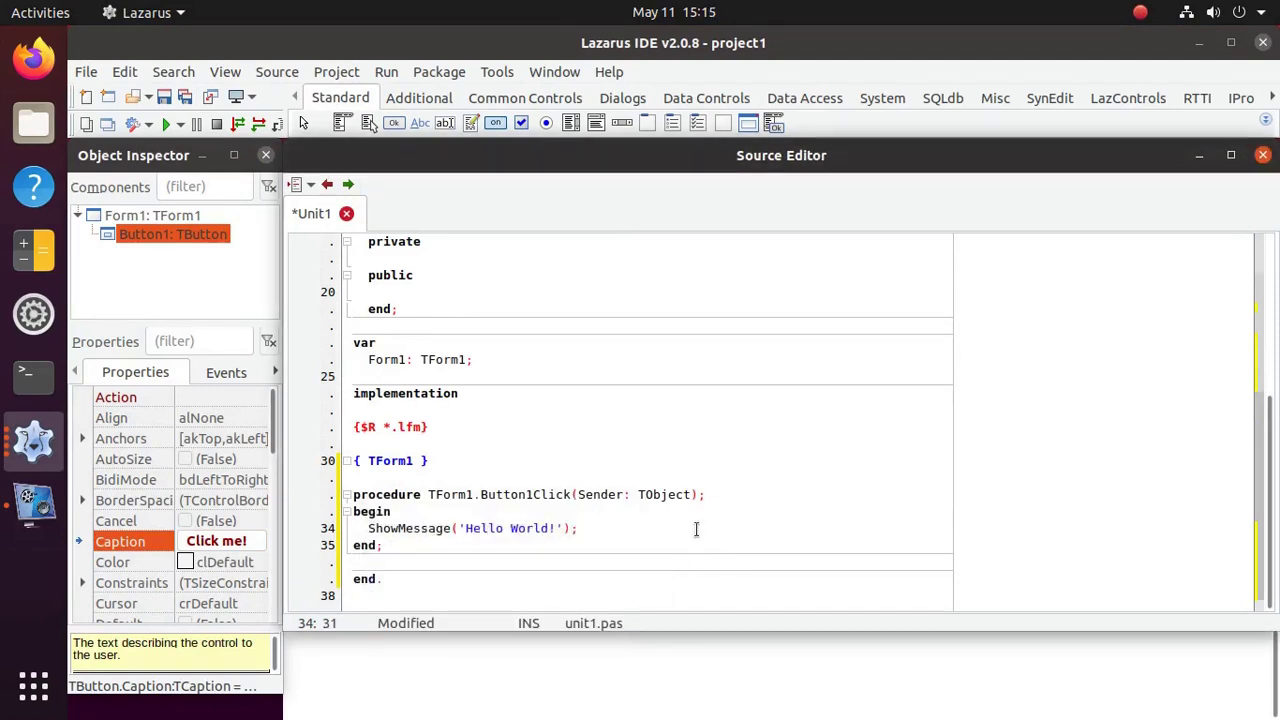
Save the whole project as project1.lpi with its unit in a new folder named project1 in the home directory
{"action": "left_click", "coordinate": [185, 97]}
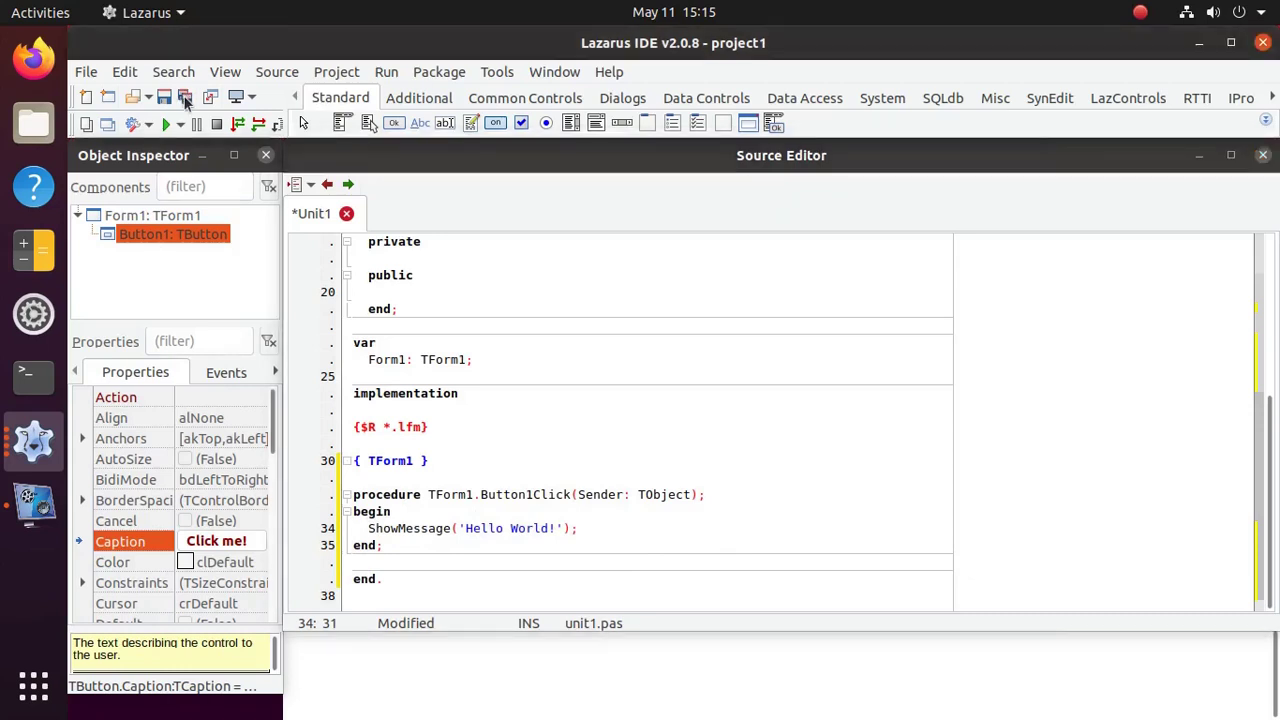
{"action": "left_click", "coordinate": [979, 132]}
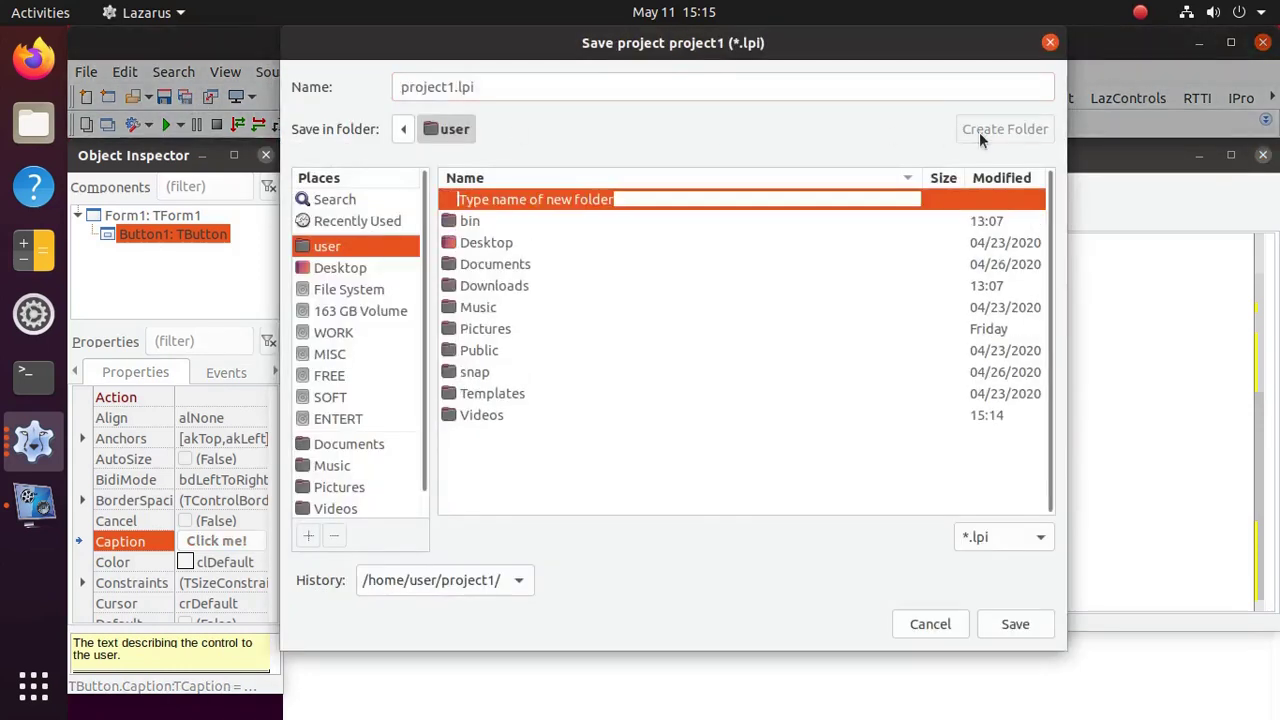
{"action": "type", "text": "pro"}
{"action": "key", "text": "Return"}
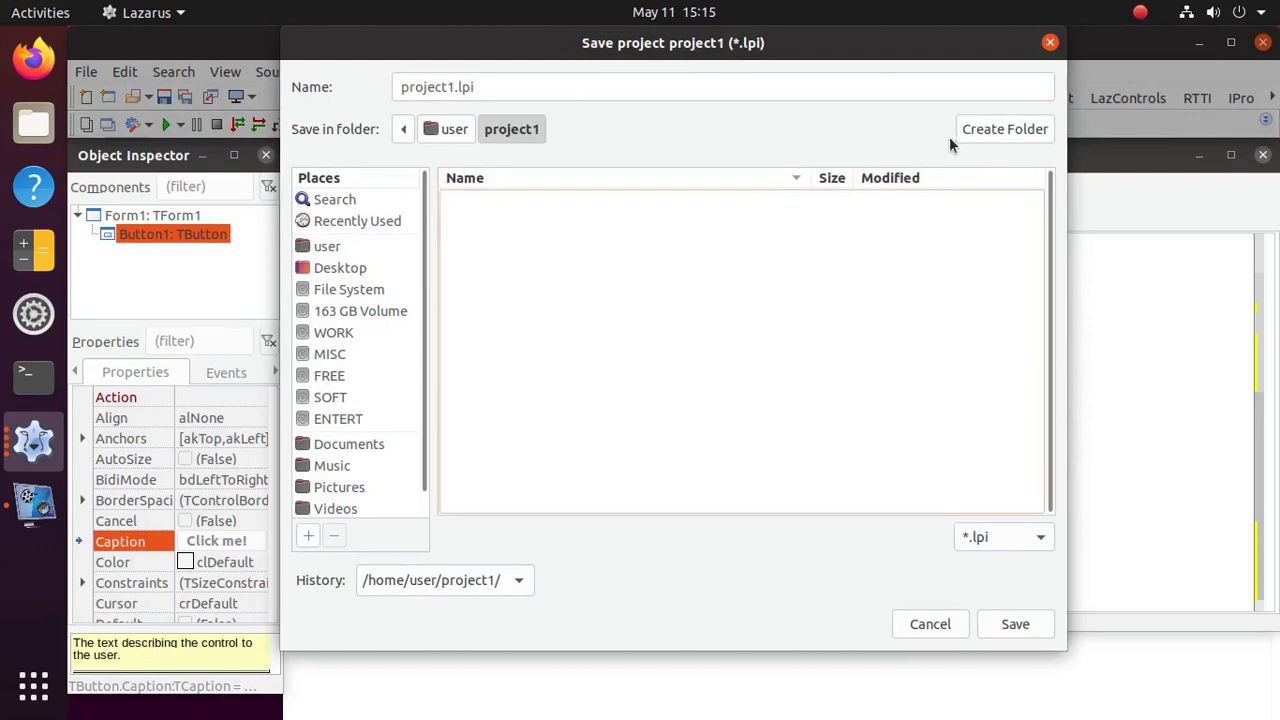
{"action": "left_click", "coordinate": [1010, 625]}
{"action": "left_click", "coordinate": [1010, 625]}
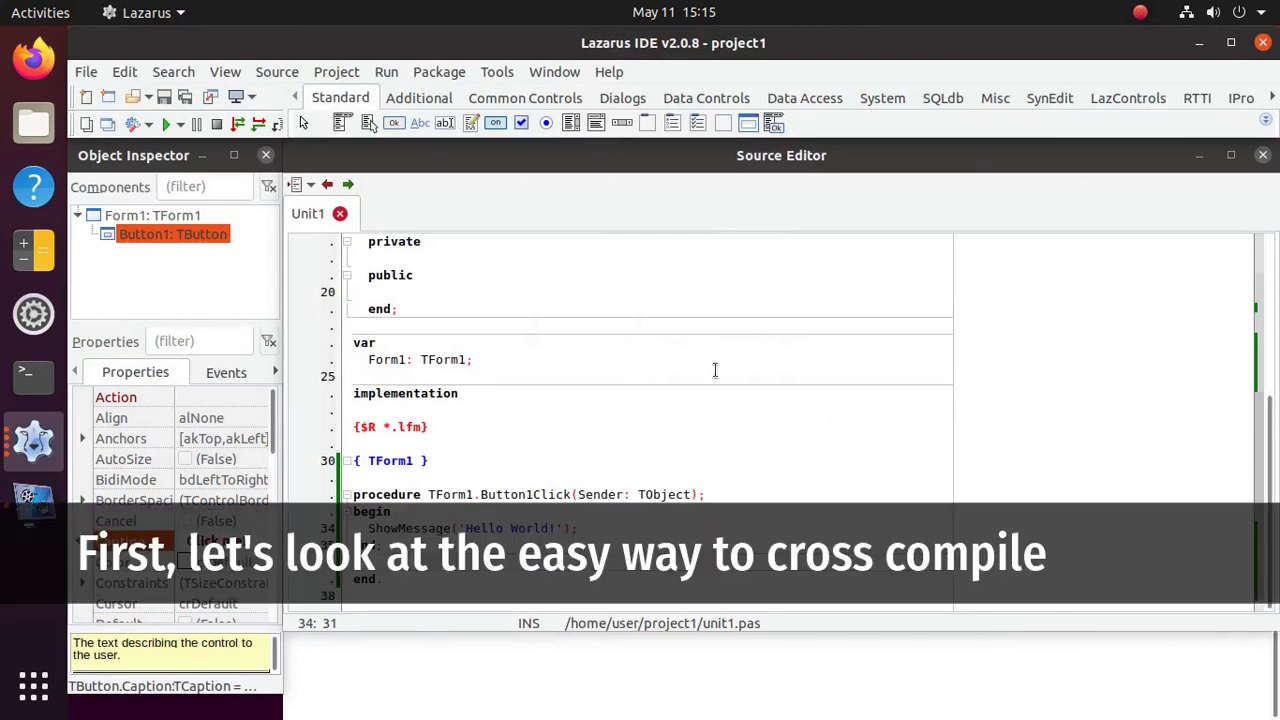
Set the project's target OS to Win32 and its target CPU family to i386 in the compiler options
{"action": "left_click", "coordinate": [133, 122]}
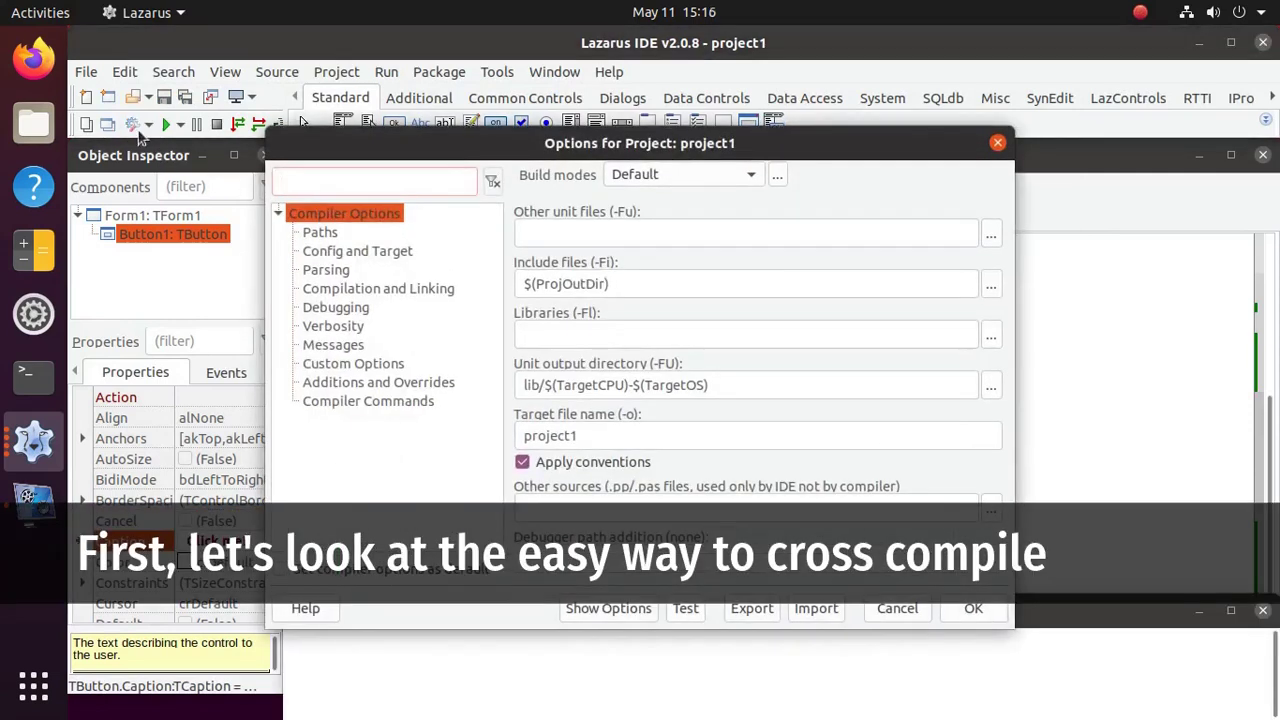
{"action": "left_click", "coordinate": [350, 253]}
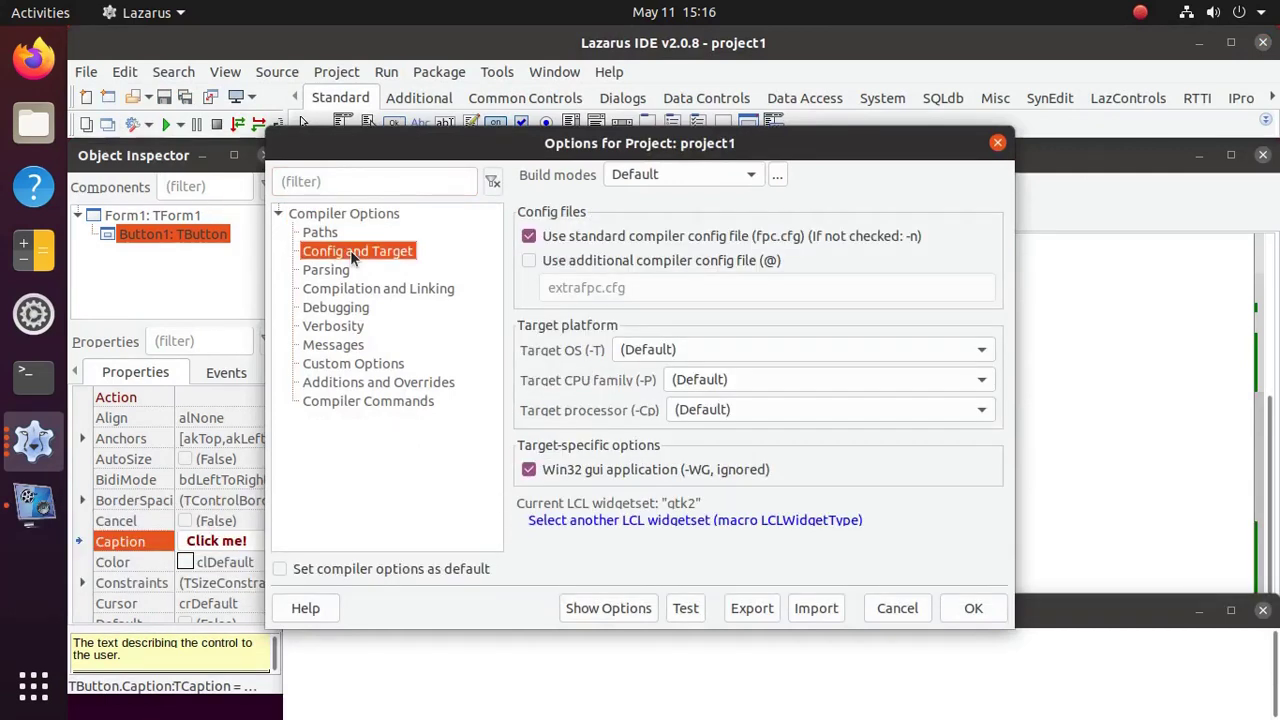
{"action": "left_click", "coordinate": [768, 350]}
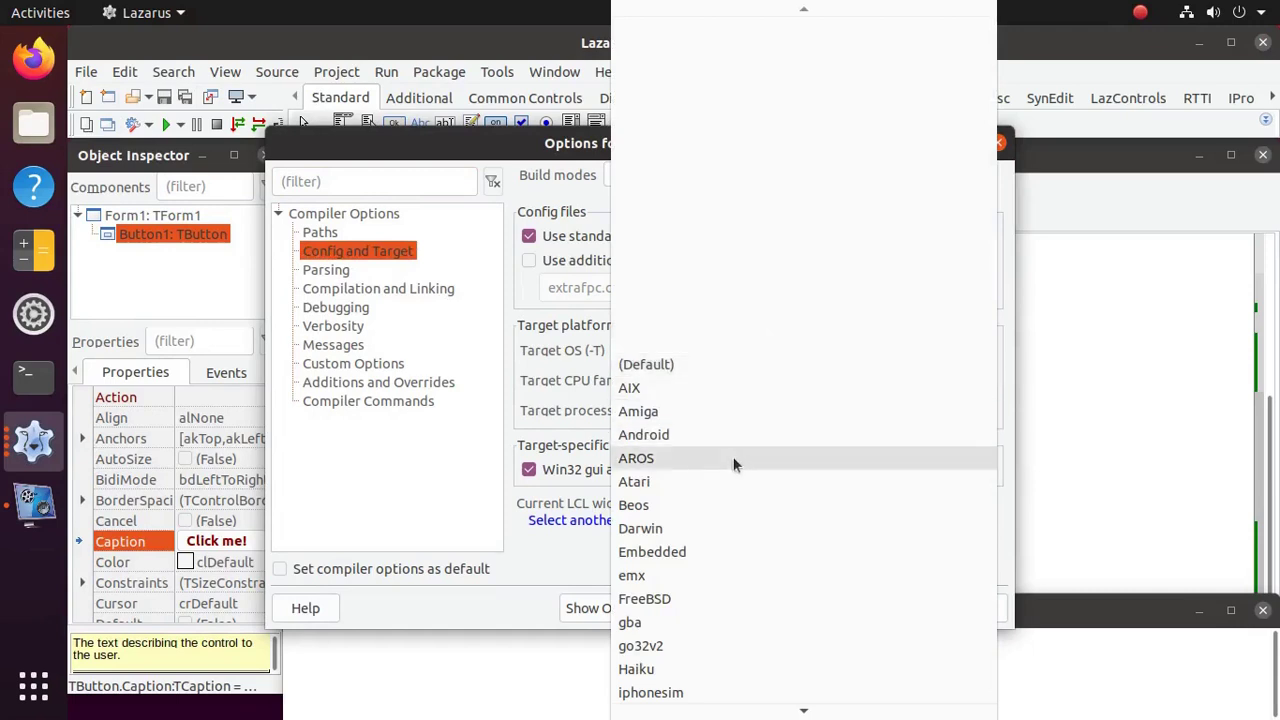
{"action": "mouse_move", "coordinate": [720, 713]}
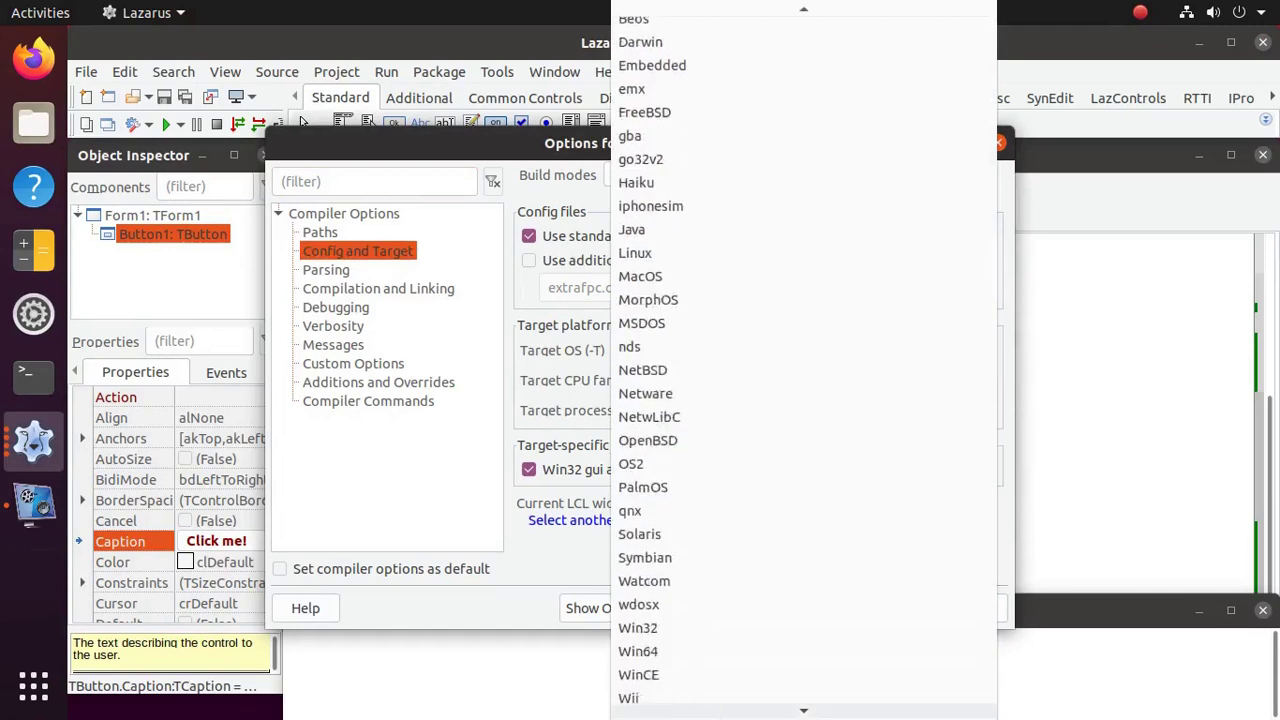
{"action": "left_click", "coordinate": [703, 574]}
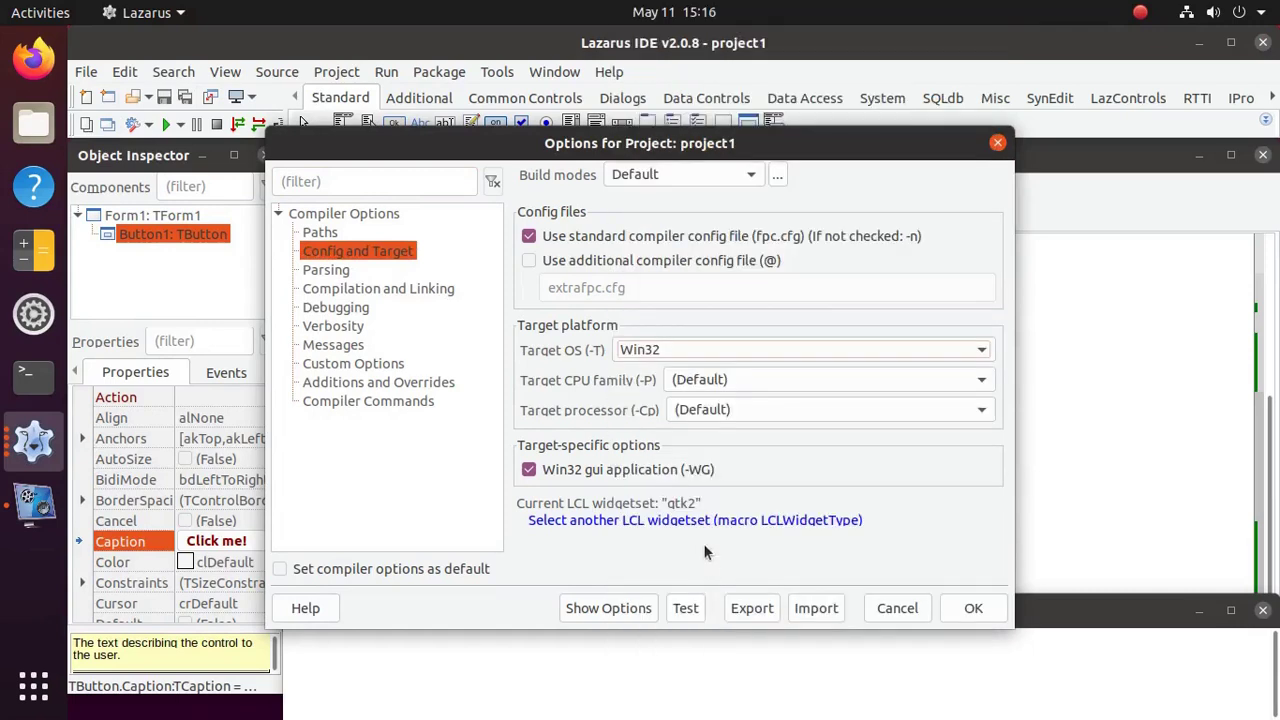
{"action": "left_click", "coordinate": [767, 377]}
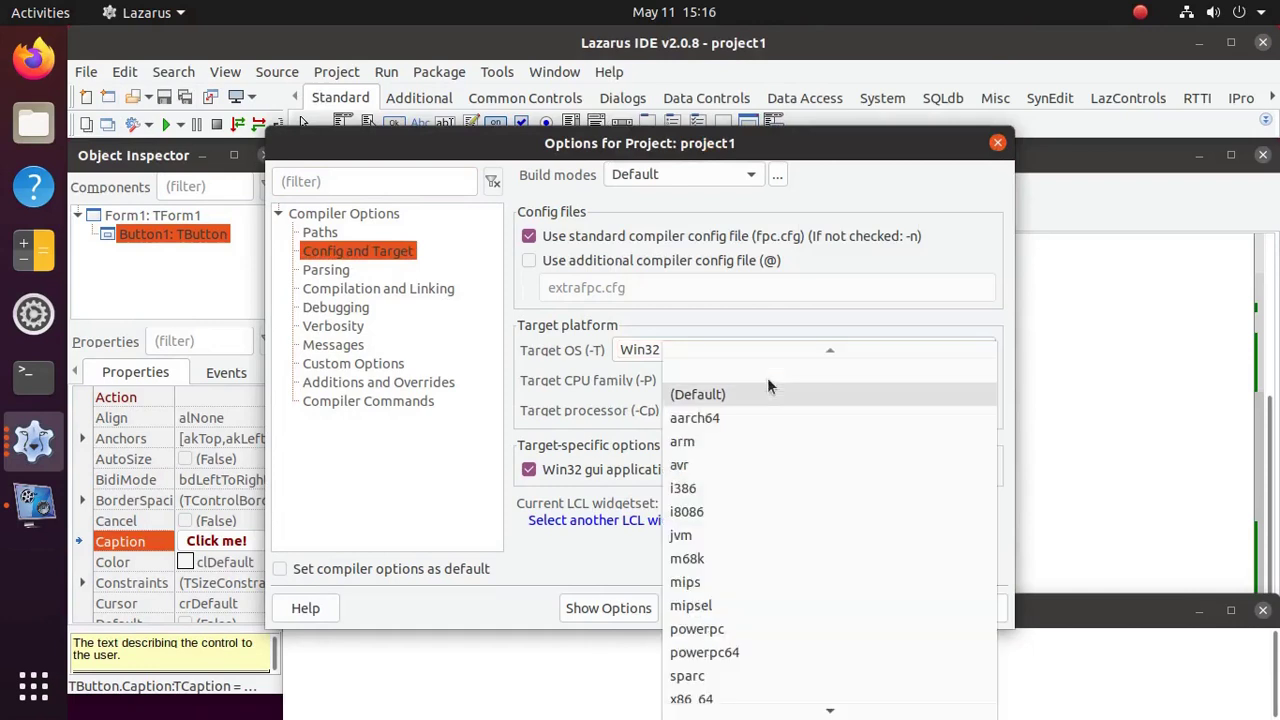
{"action": "left_click", "coordinate": [726, 480]}
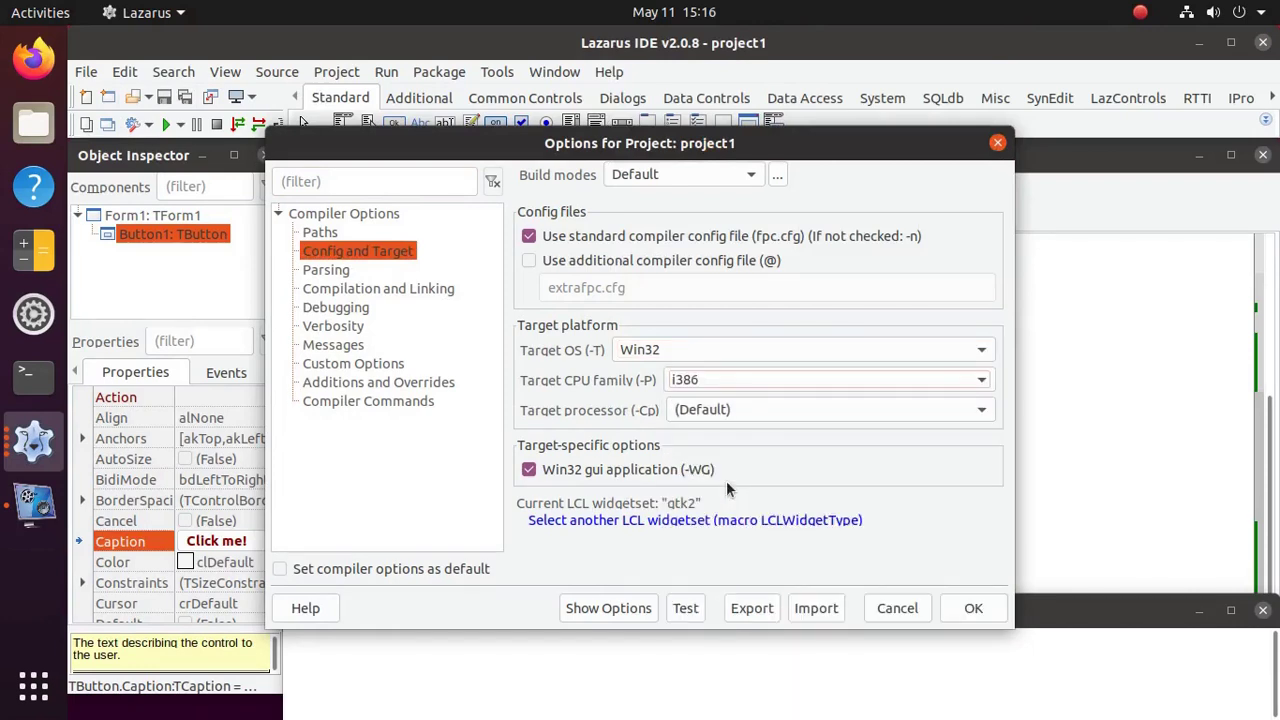
{"action": "left_click", "coordinate": [973, 610]}
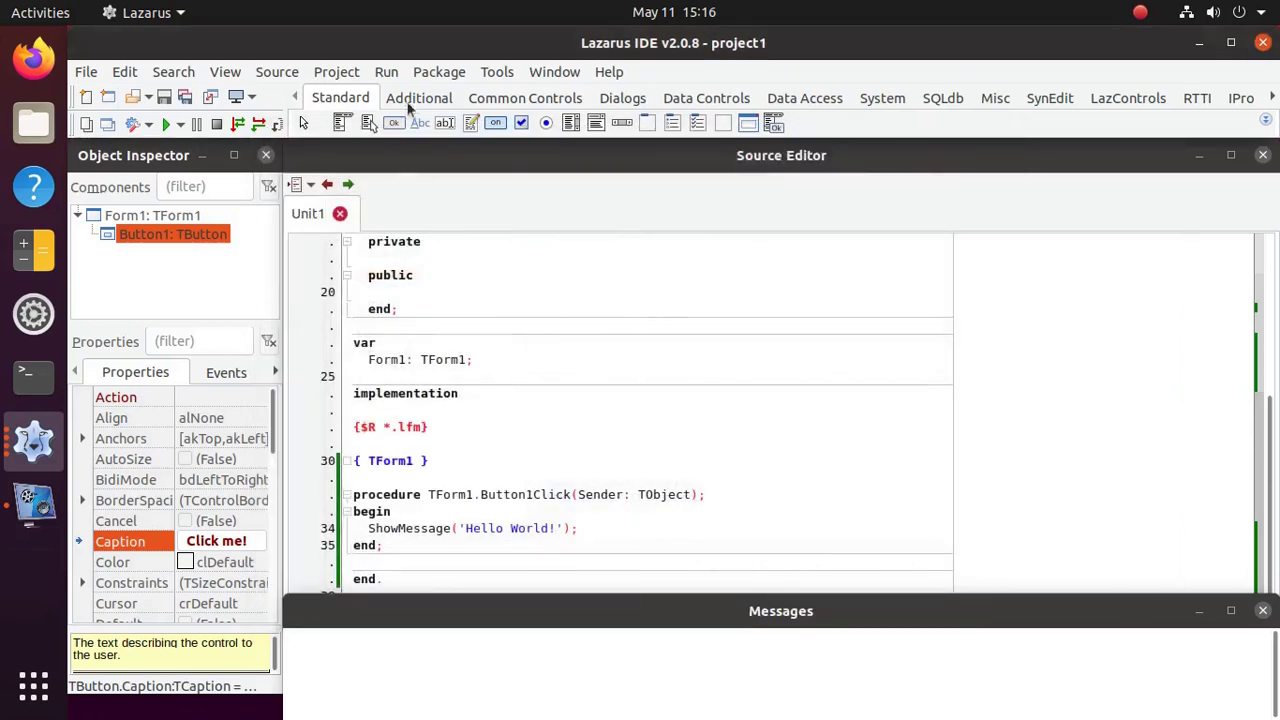
Build the project for the Win32 target and bring up the Messages window to follow the compilation
{"action": "left_click", "coordinate": [386, 74]}
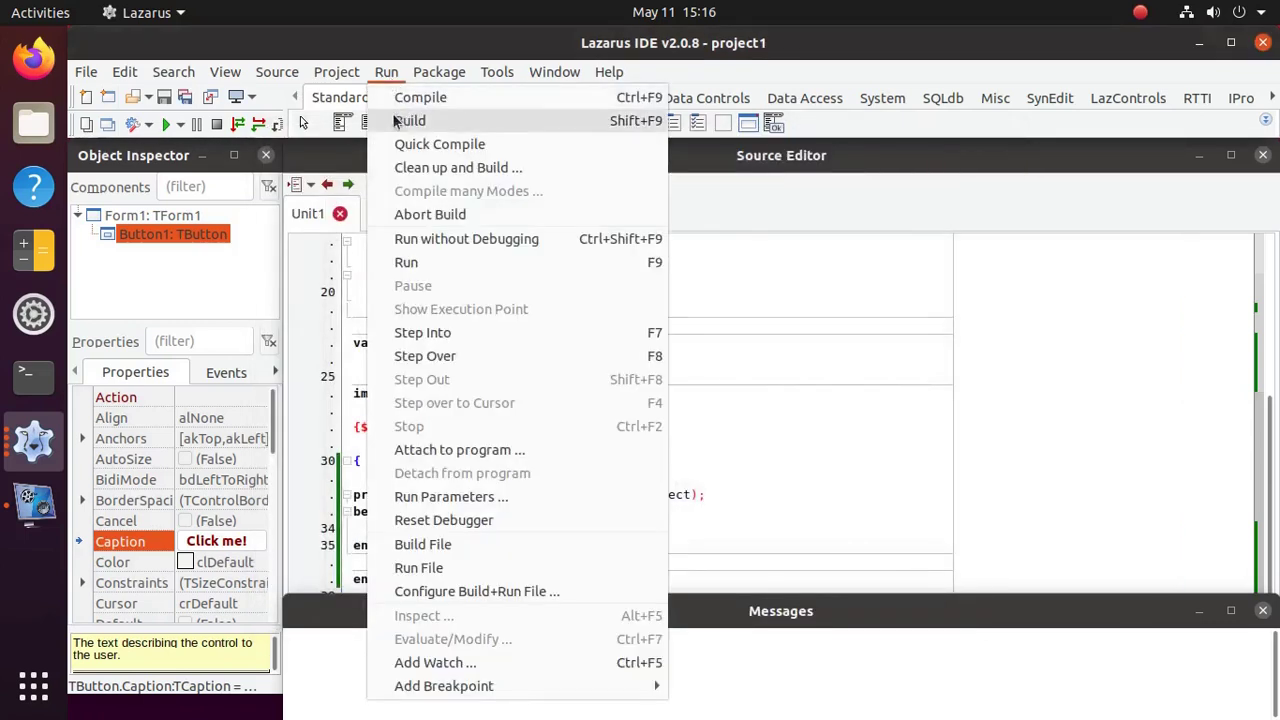
{"action": "left_click", "coordinate": [405, 119]}
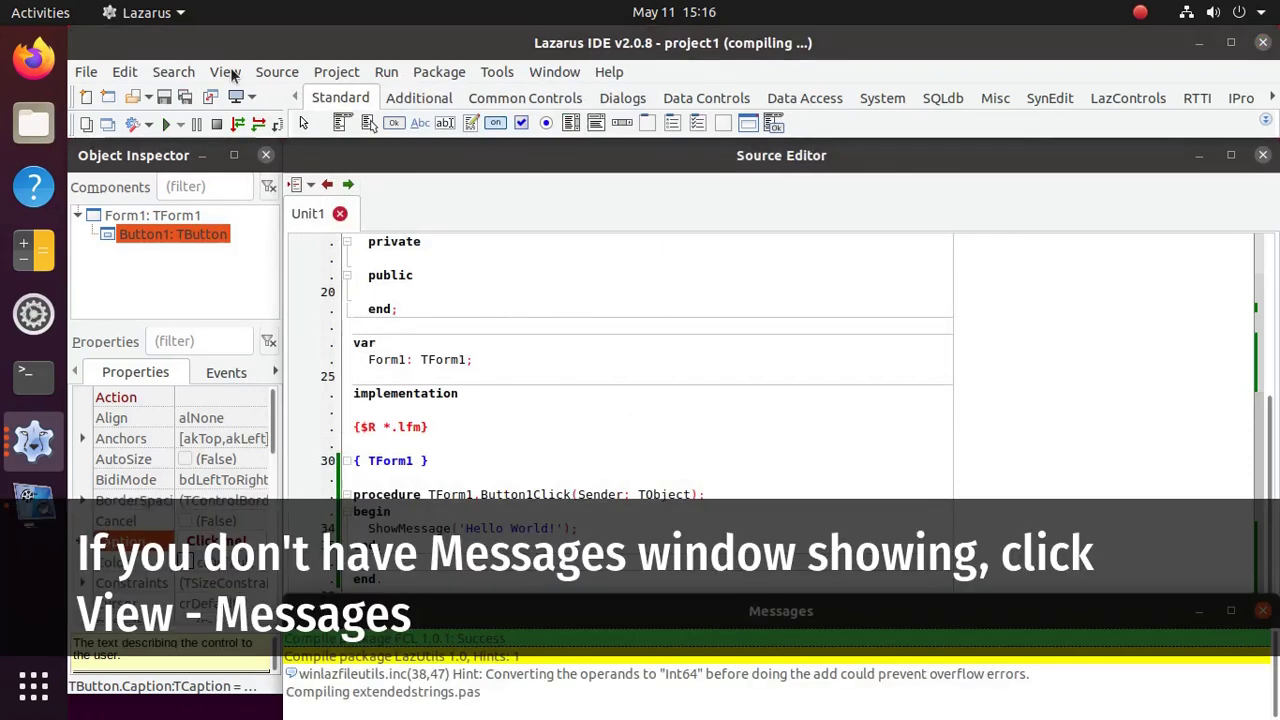
{"action": "left_click", "coordinate": [225, 72]}
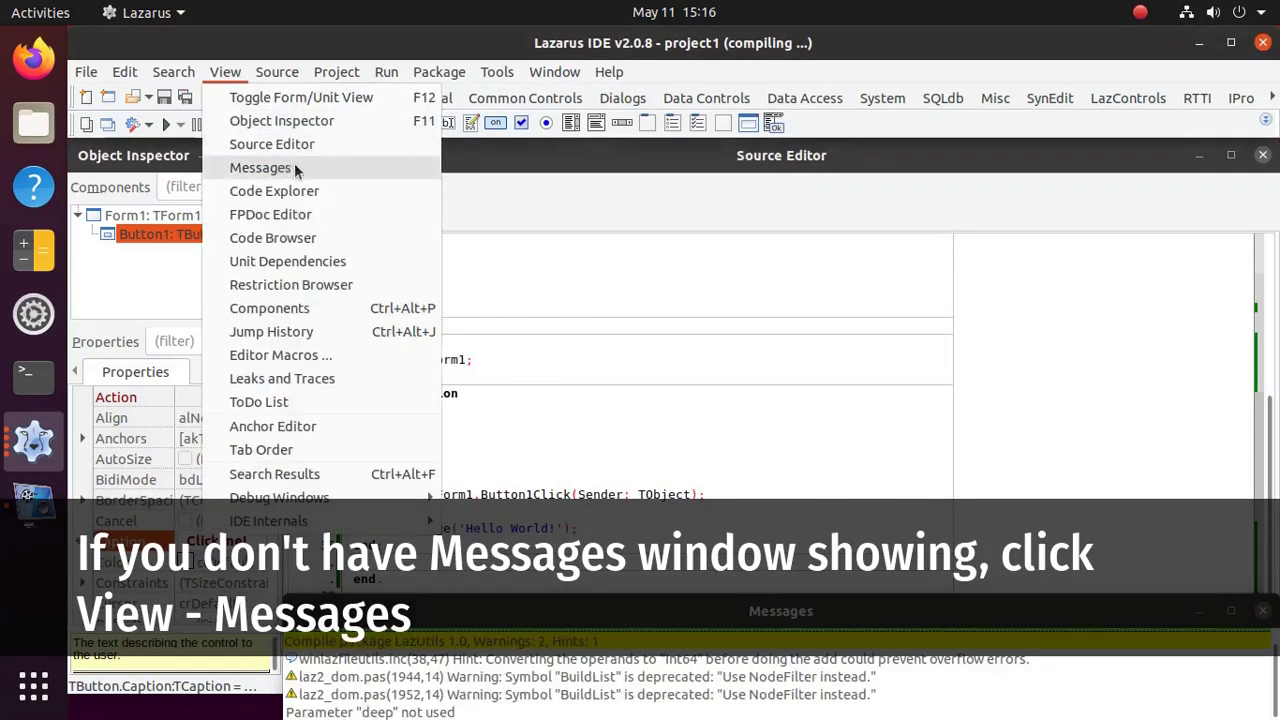
{"action": "left_click", "coordinate": [1020, 617]}
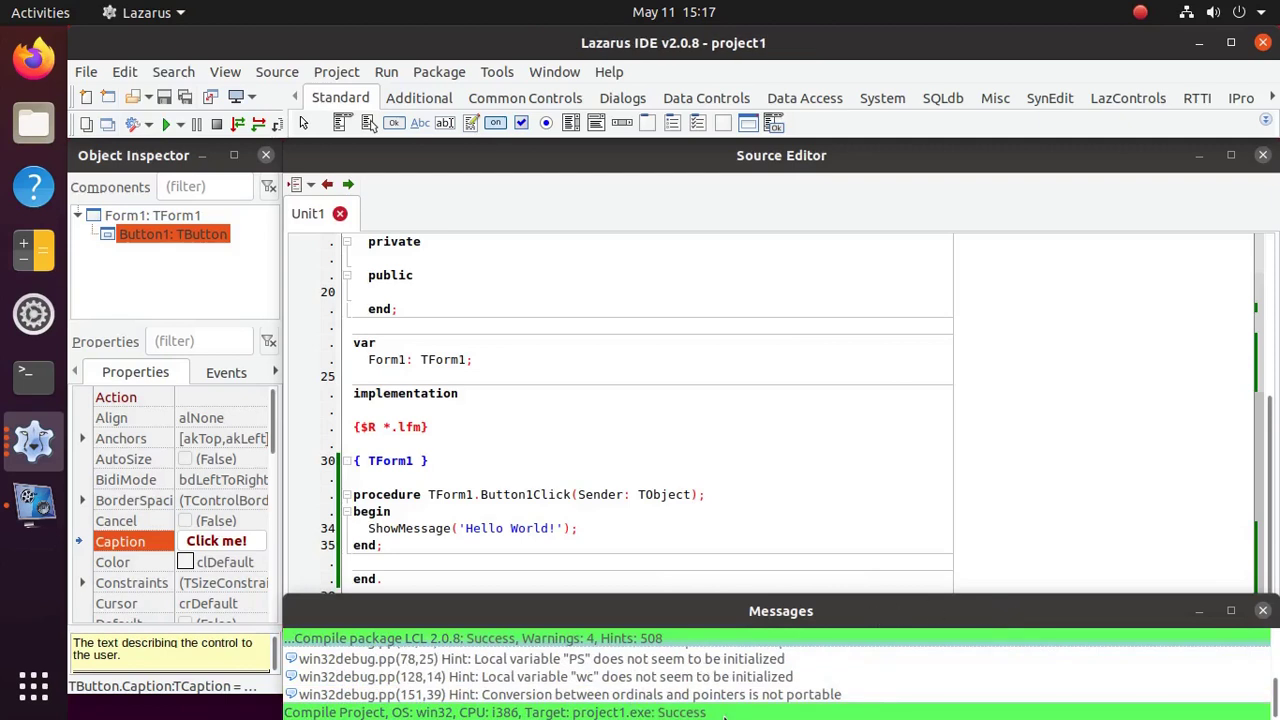
Look in the project1 folder in the home directory for the compiled project1.exe, and return to Lazarus
{"action": "left_click", "coordinate": [28, 123]}
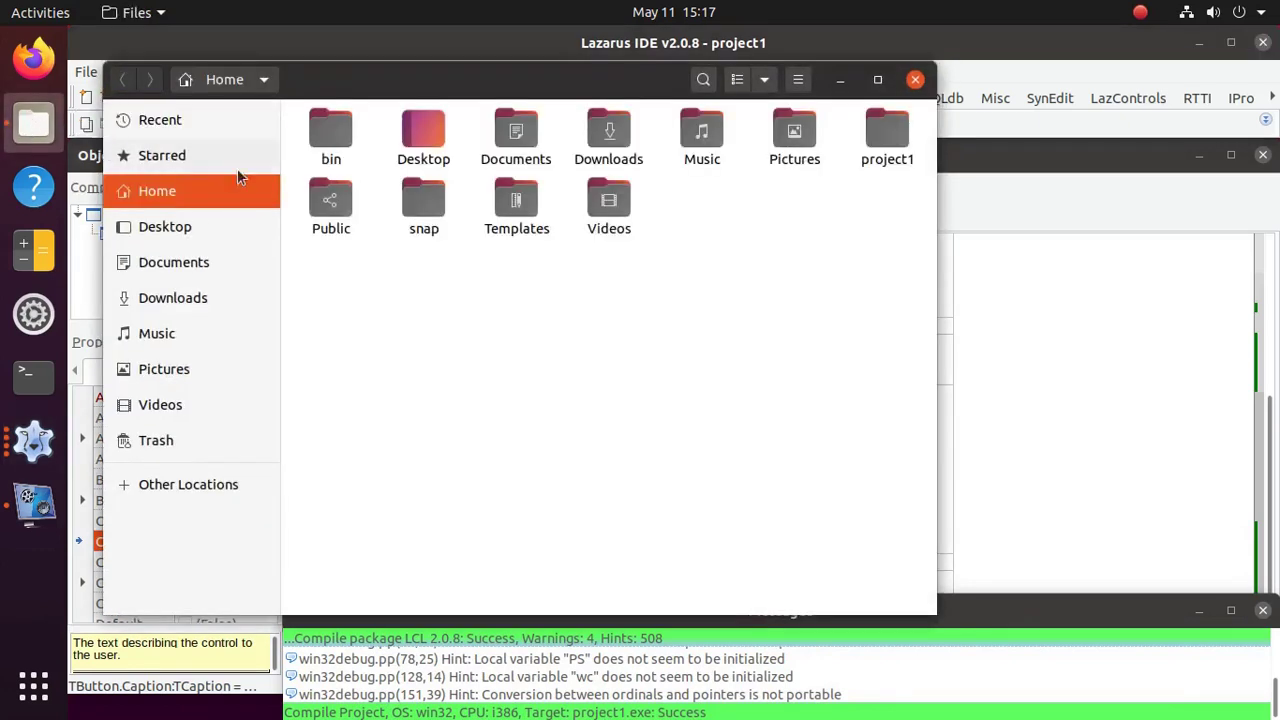
{"action": "double_click", "coordinate": [890, 132]}
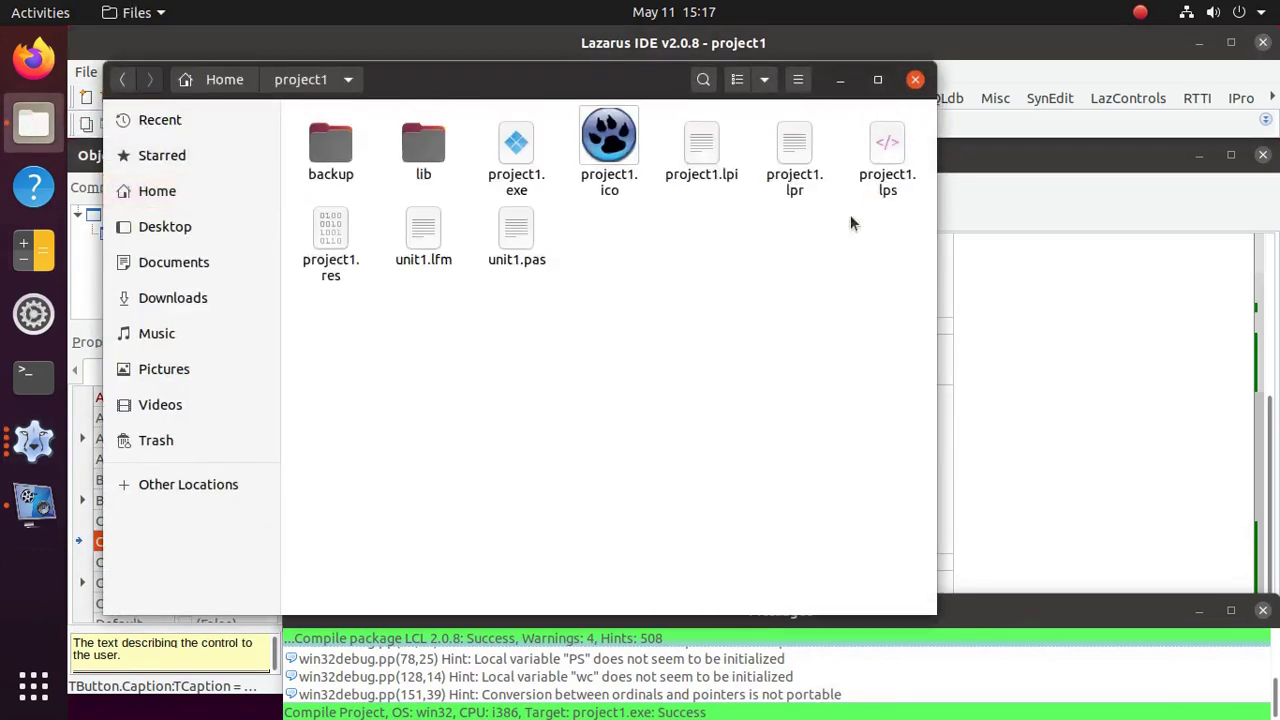
{"action": "left_click", "coordinate": [516, 178]}
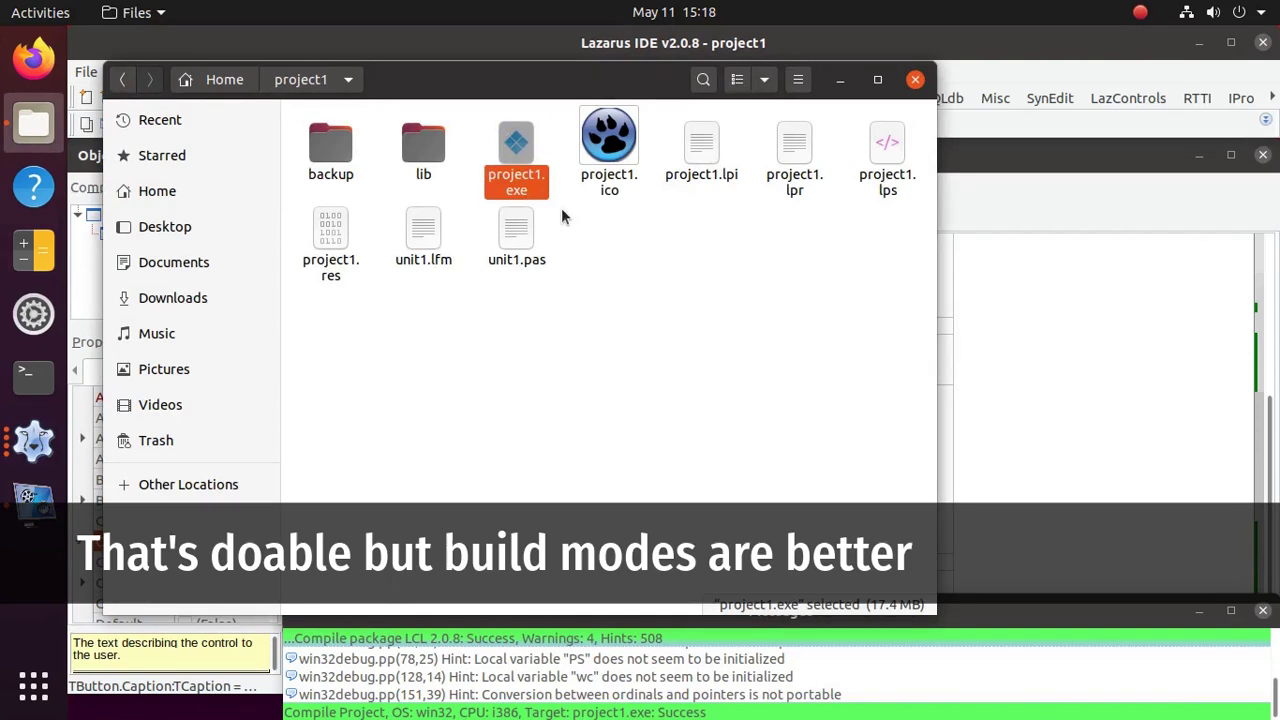
{"action": "left_click", "coordinate": [1173, 196]}
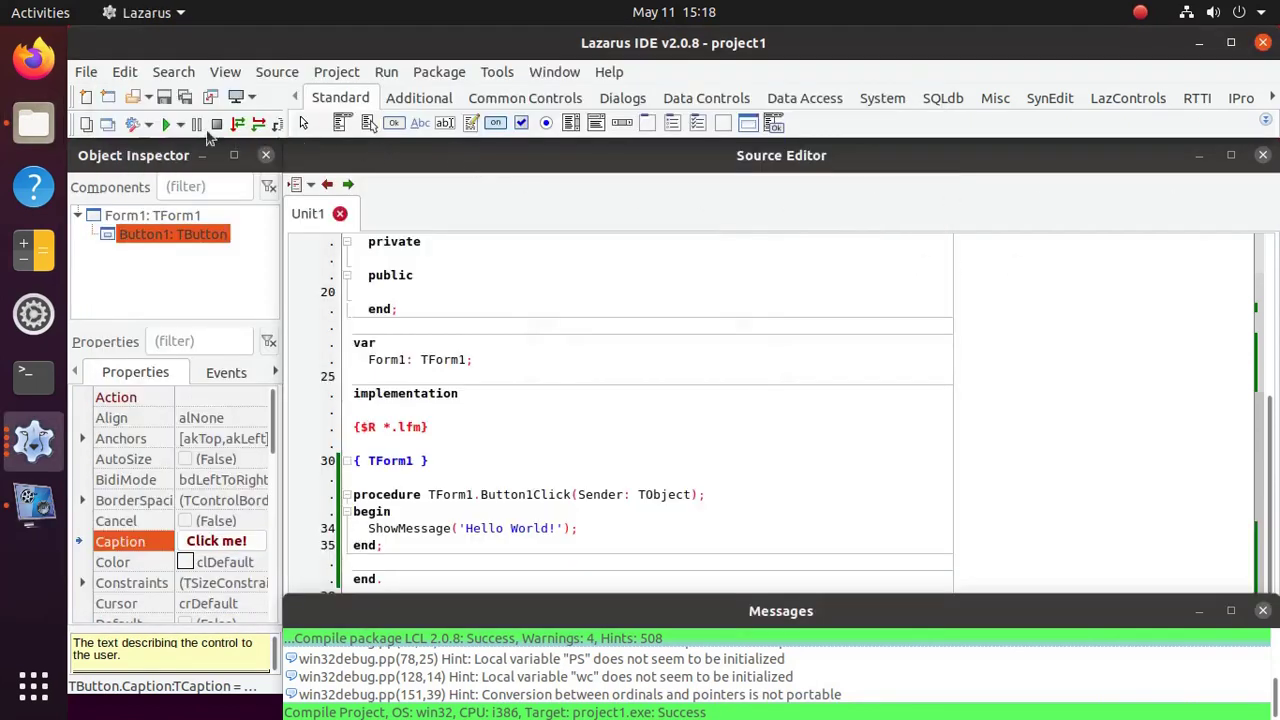
Reset the project's target OS and target CPU family to (Default) in the compiler options
{"action": "left_click", "coordinate": [132, 123]}
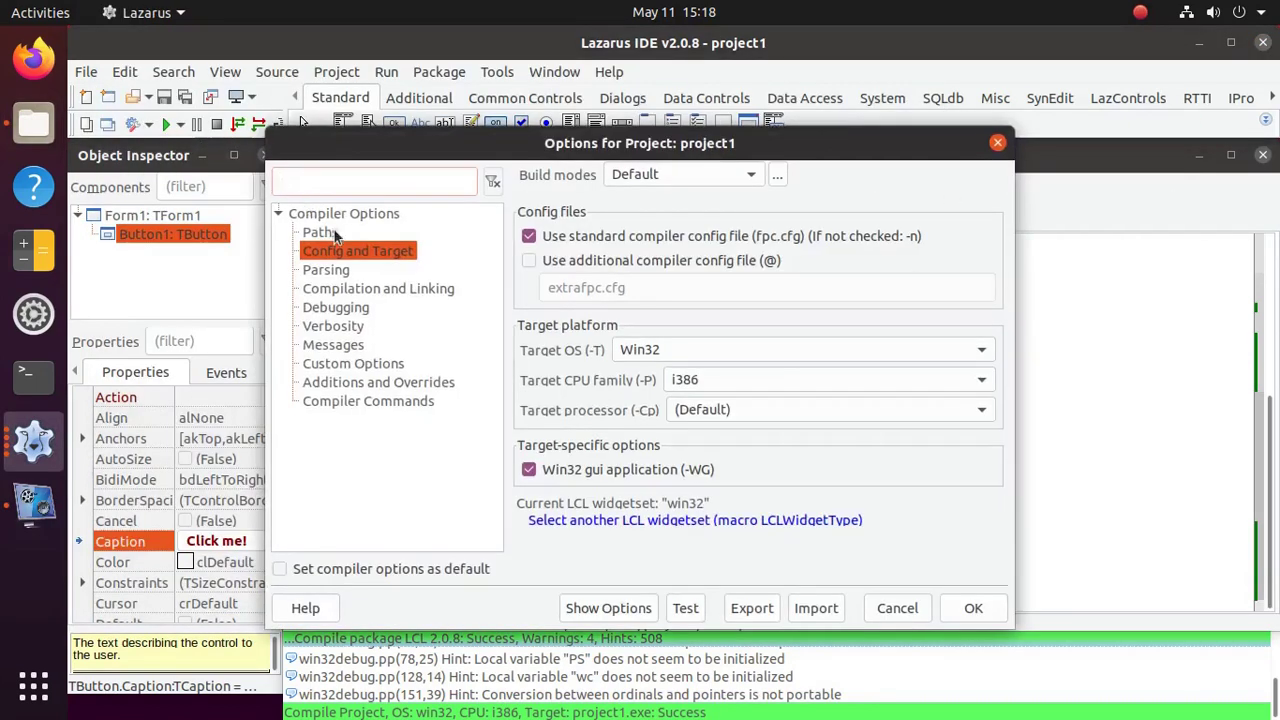
{"action": "left_click", "coordinate": [724, 353]}
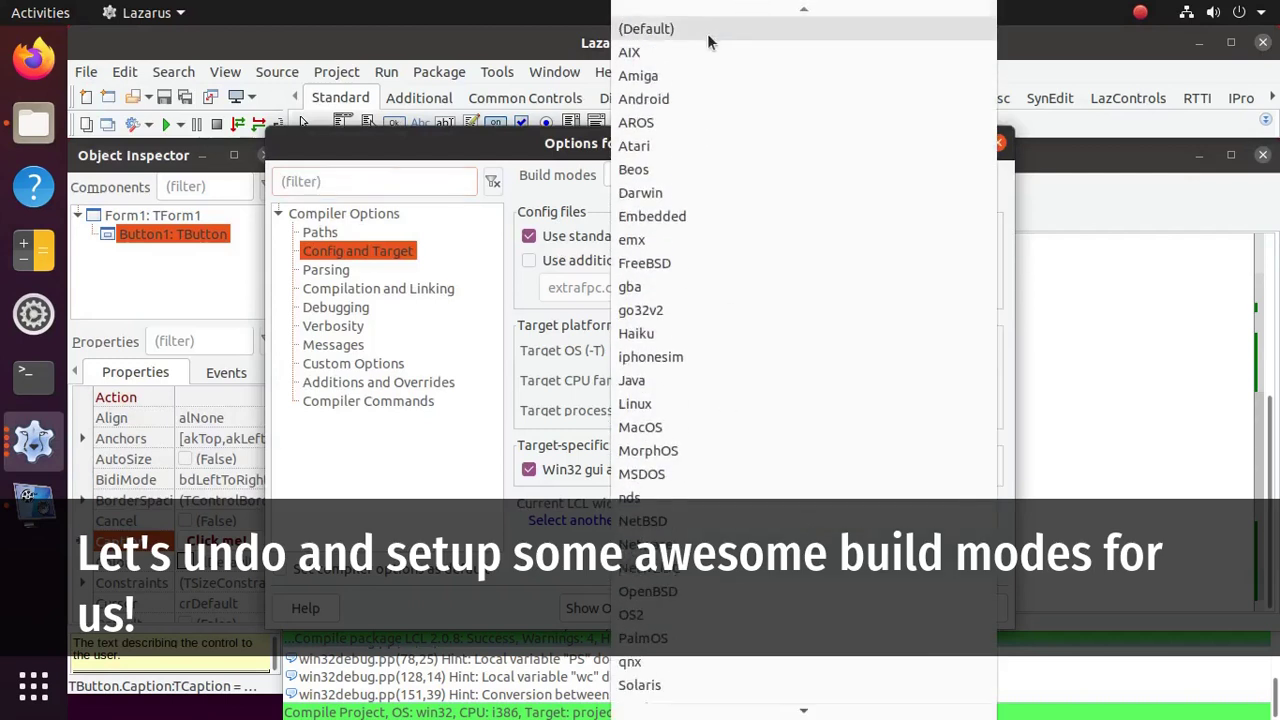
{"action": "left_click", "coordinate": [707, 35]}
{"action": "left_click", "coordinate": [728, 375]}
{"action": "left_click", "coordinate": [736, 288]}
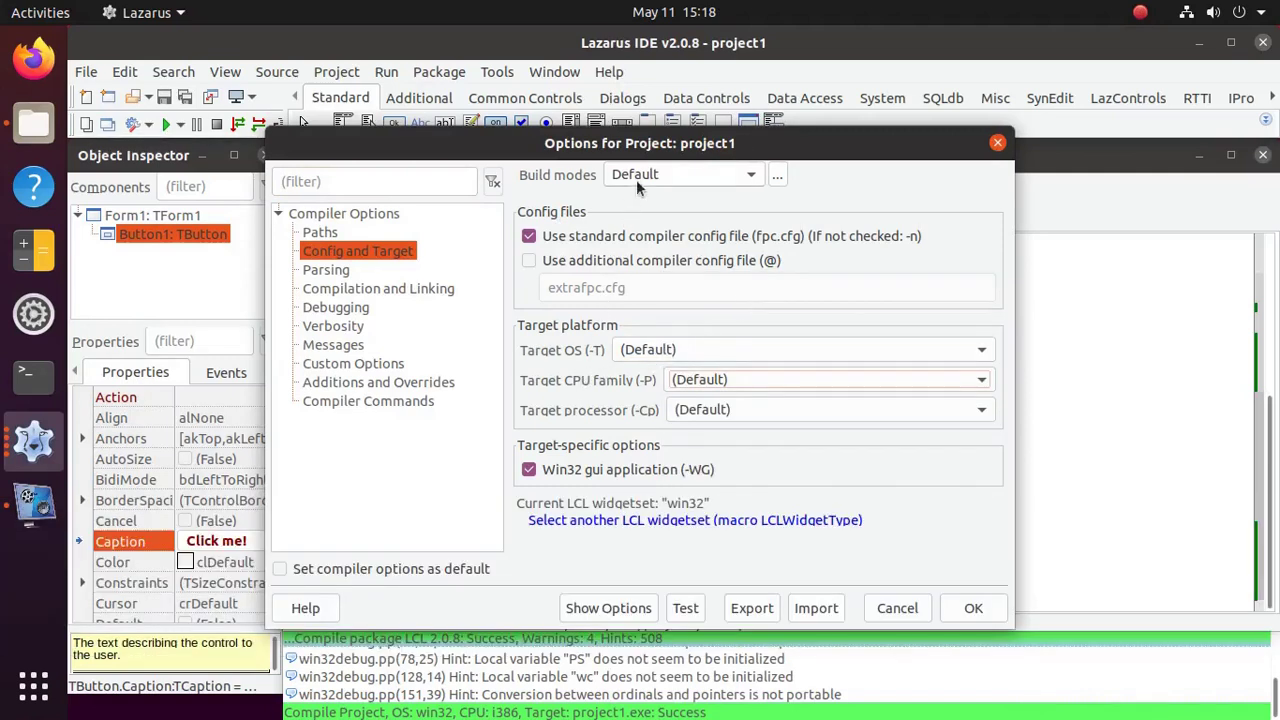
Create the Debug and Release build modes and add another active build mode named Win32
{"action": "left_click", "coordinate": [777, 177]}
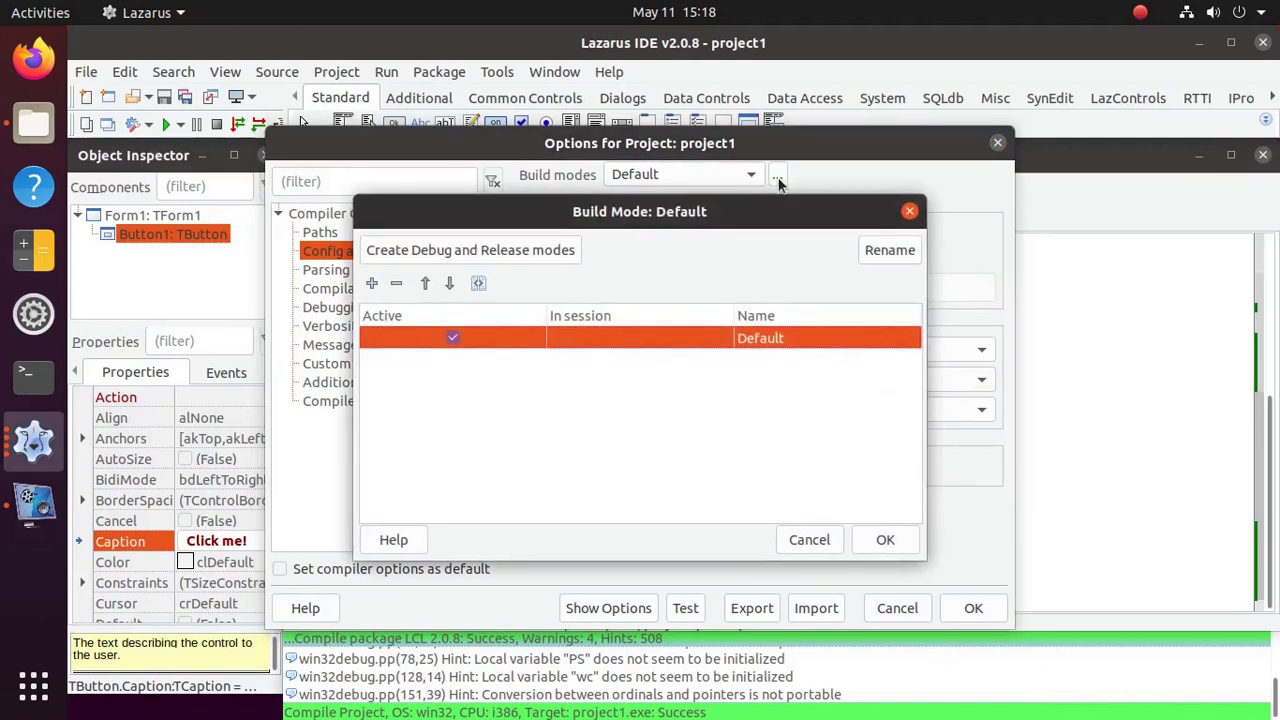
{"action": "left_click", "coordinate": [562, 256]}
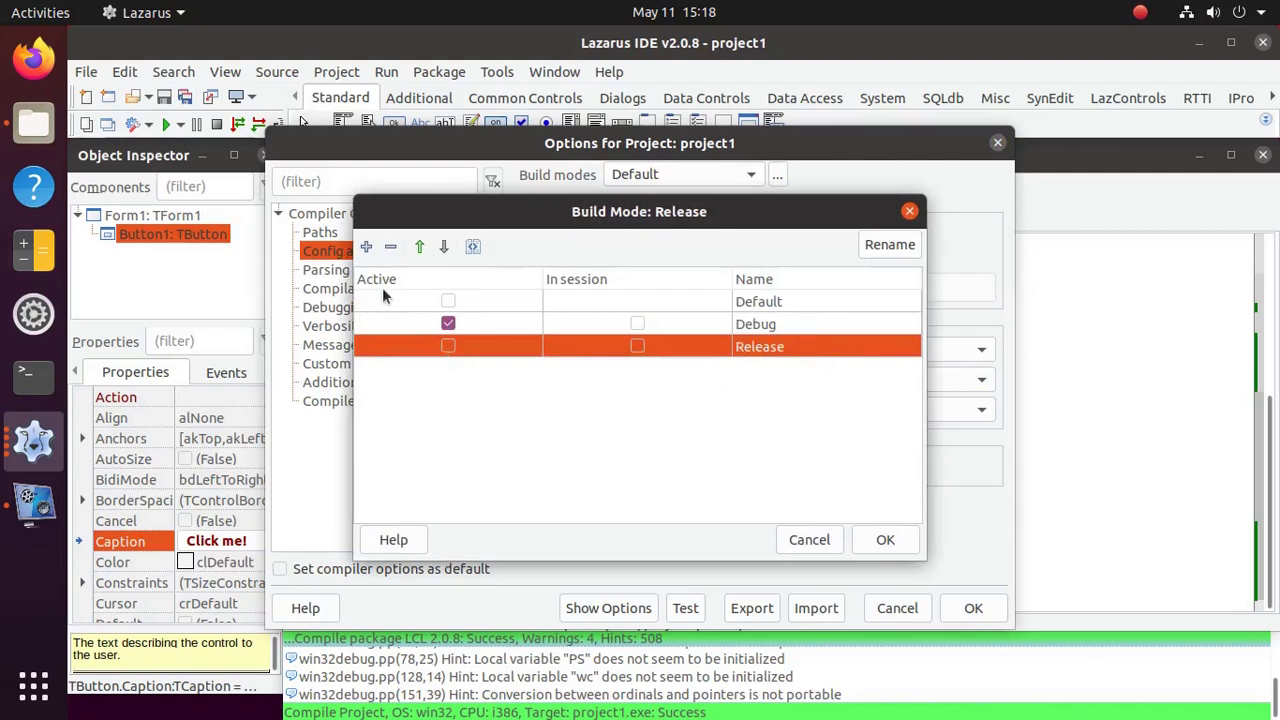
{"action": "left_click", "coordinate": [374, 251]}
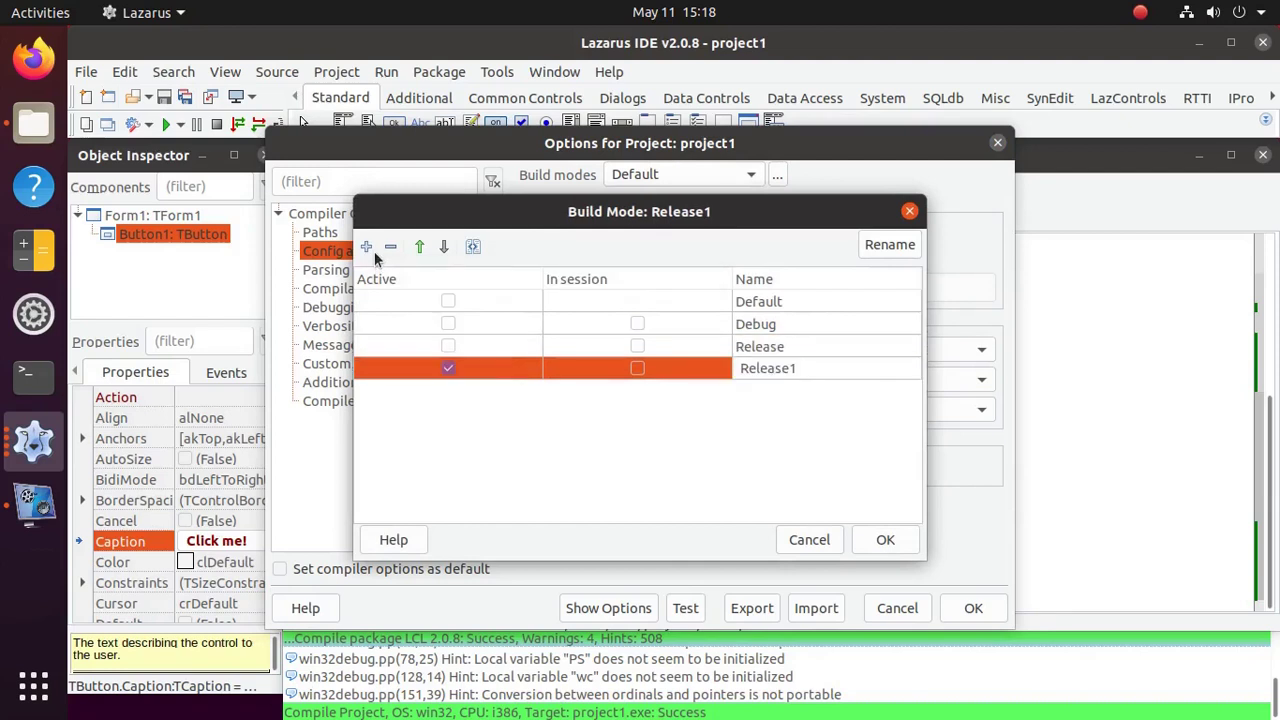
{"action": "left_click", "coordinate": [818, 368]}
{"action": "type", "text": "Win32"}
{"action": "key", "text": "Return"}
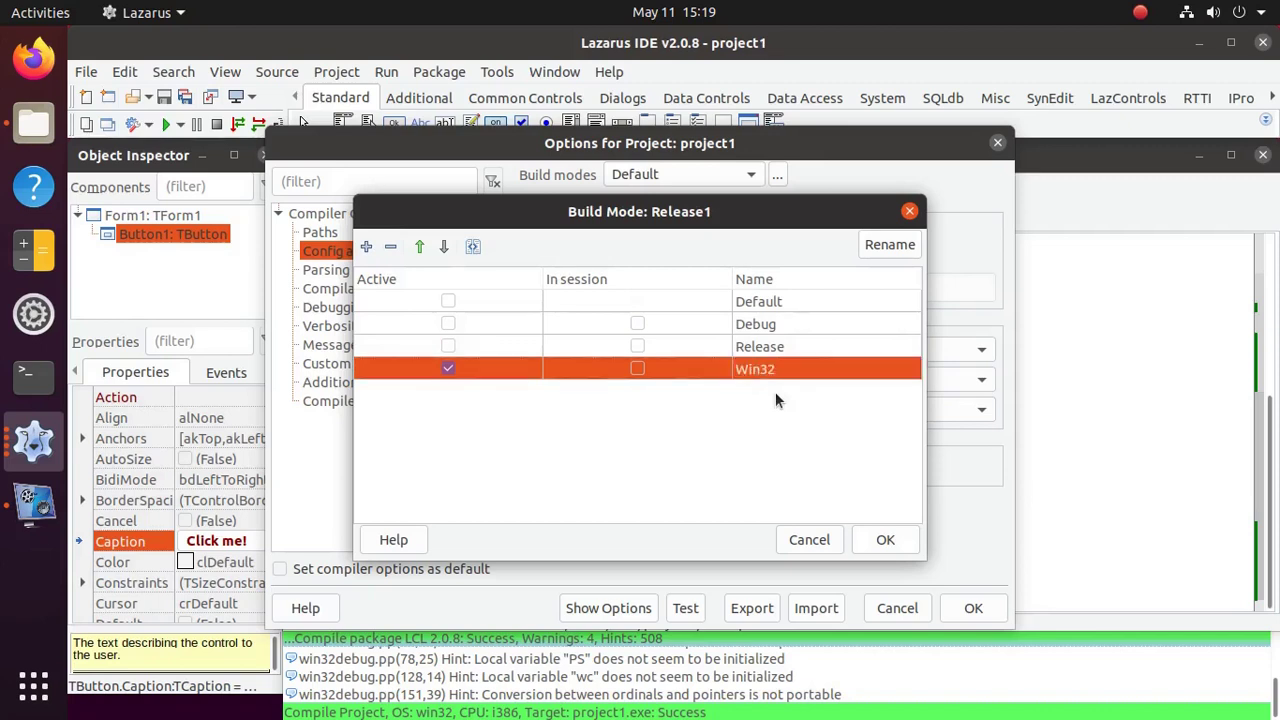
{"action": "left_click", "coordinate": [880, 540]}
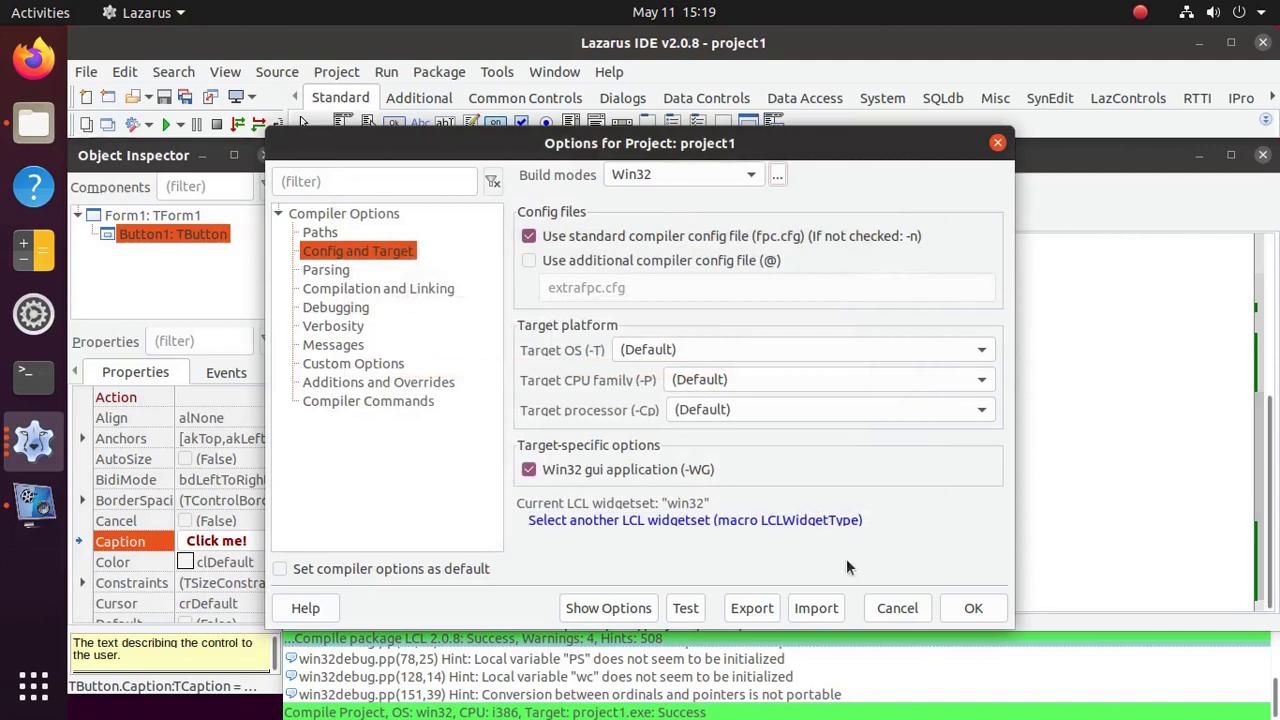
Set the target file name of the Win32 build mode to project1_$(BuildMode)
{"action": "left_click", "coordinate": [322, 234]}
{"action": "left_click", "coordinate": [682, 169]}
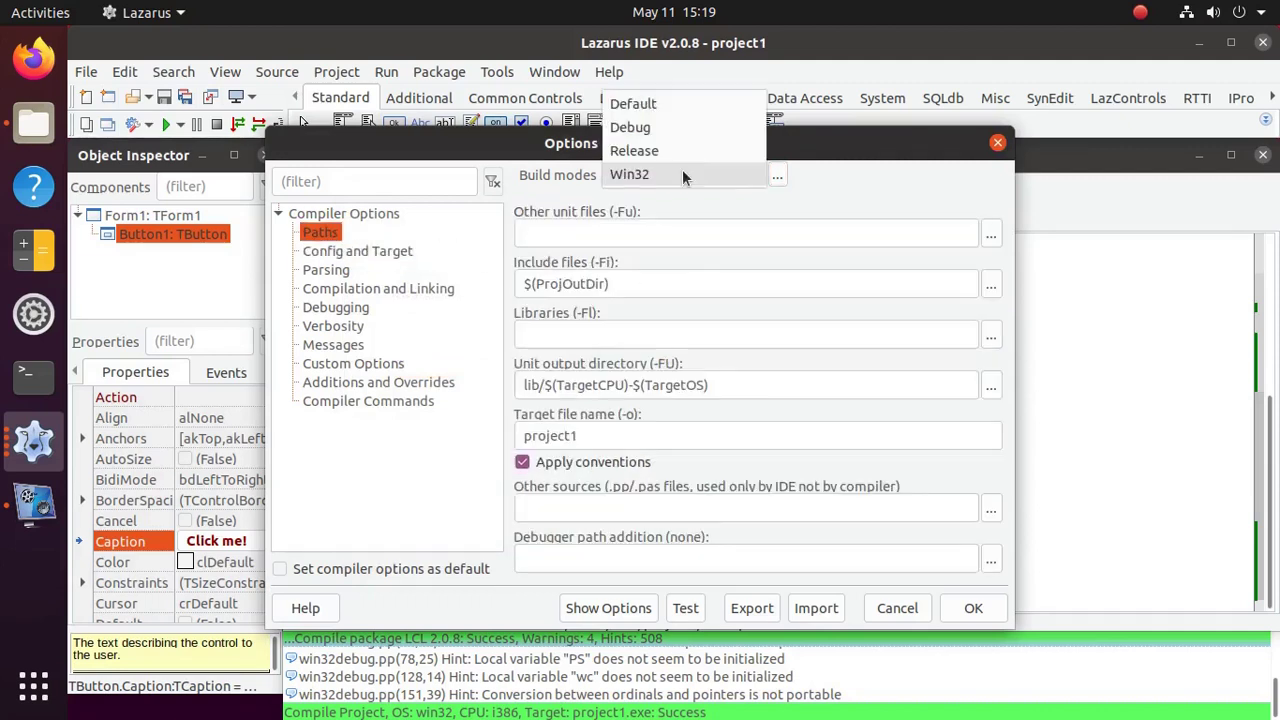
{"action": "left_click", "coordinate": [682, 167]}
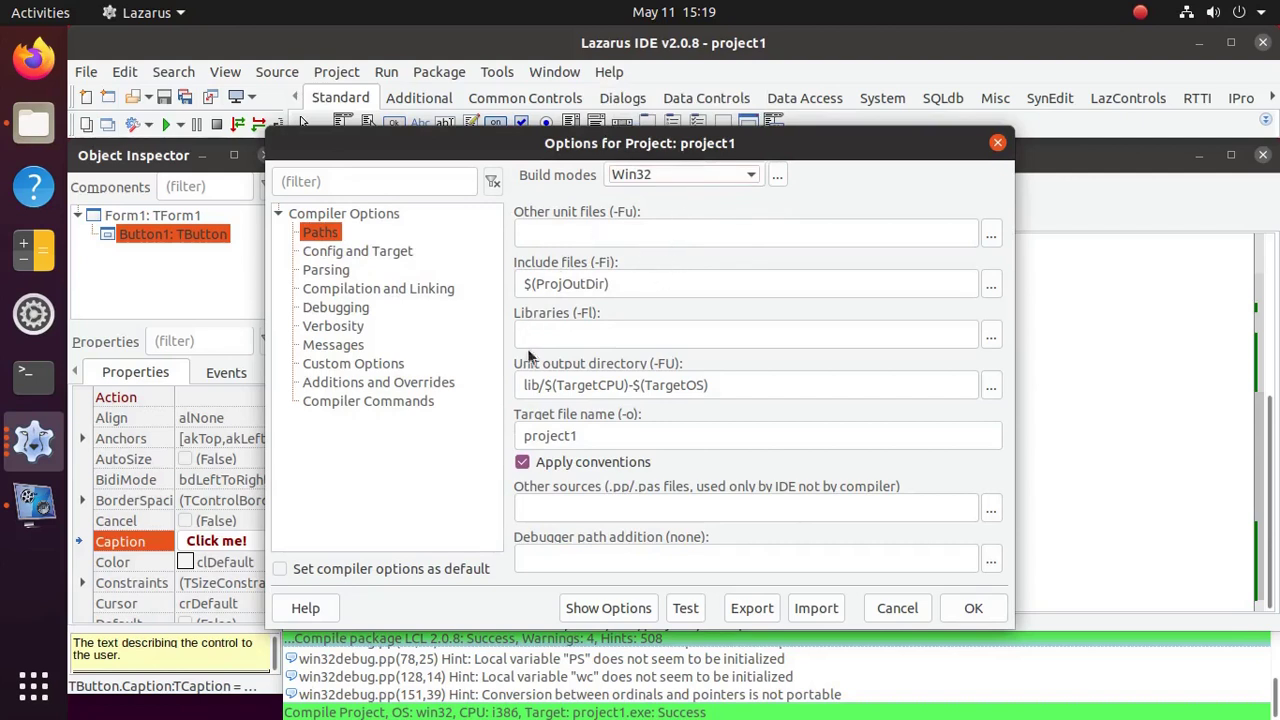
{"action": "left_click", "coordinate": [623, 441]}
{"action": "type", "text": "_$(BuildMode"}
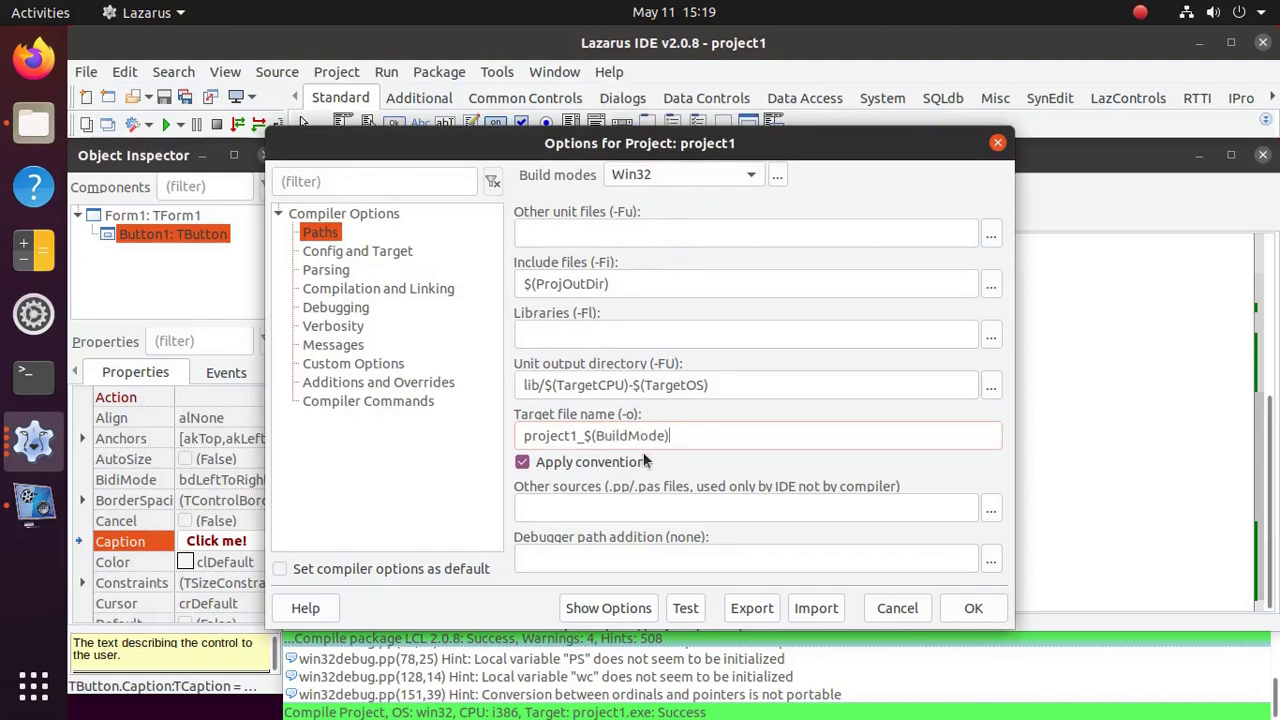
Set the Win32 build mode's target OS to Win32 and CPU family to i386, and apply the project options
{"action": "left_click", "coordinate": [352, 254]}
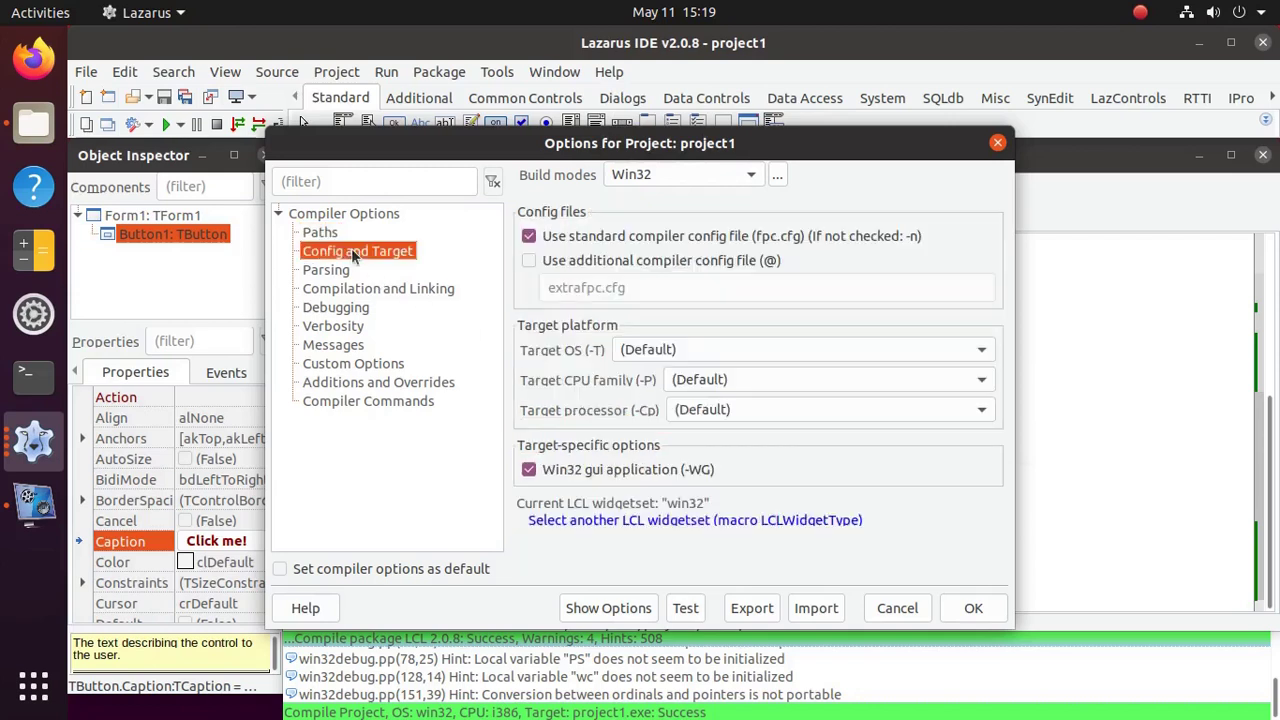
{"action": "left_click", "coordinate": [682, 349]}
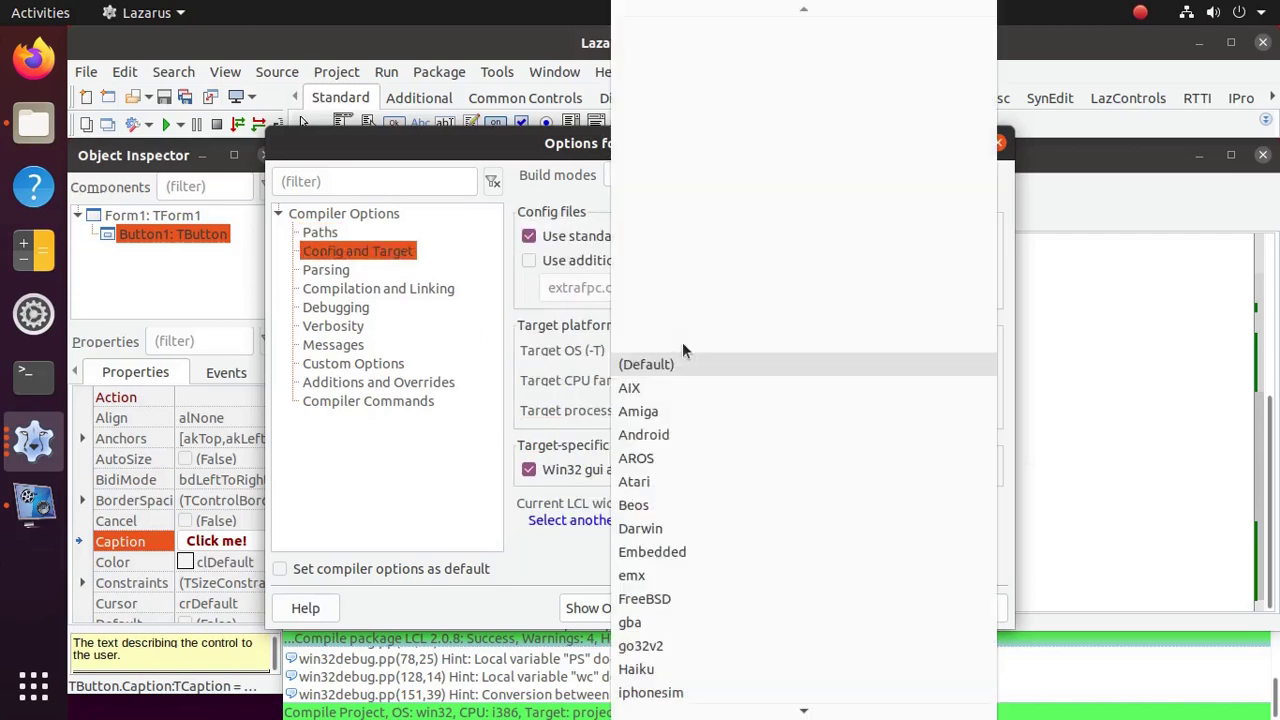
{"action": "mouse_move", "coordinate": [680, 712]}
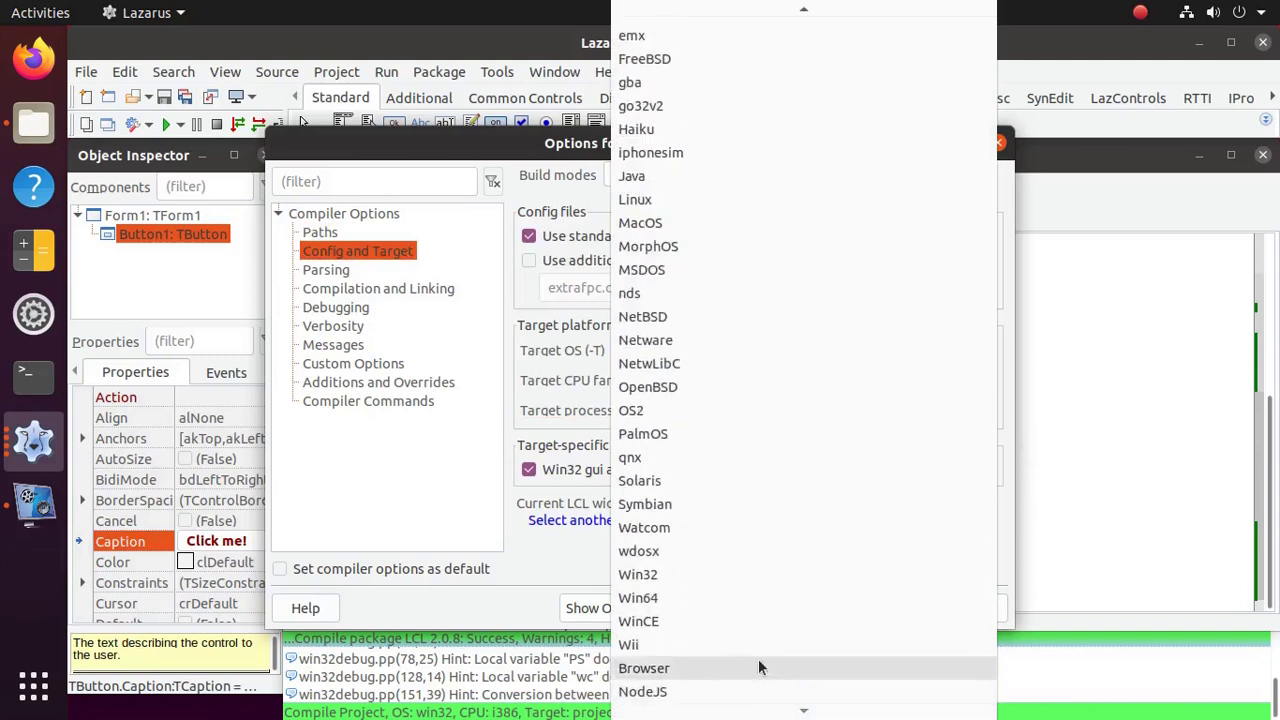
{"action": "left_click", "coordinate": [736, 573]}
{"action": "left_click", "coordinate": [734, 379]}
{"action": "scroll", "coordinate": [738, 450], "scroll_direction": "down", "scroll_amount": 3}
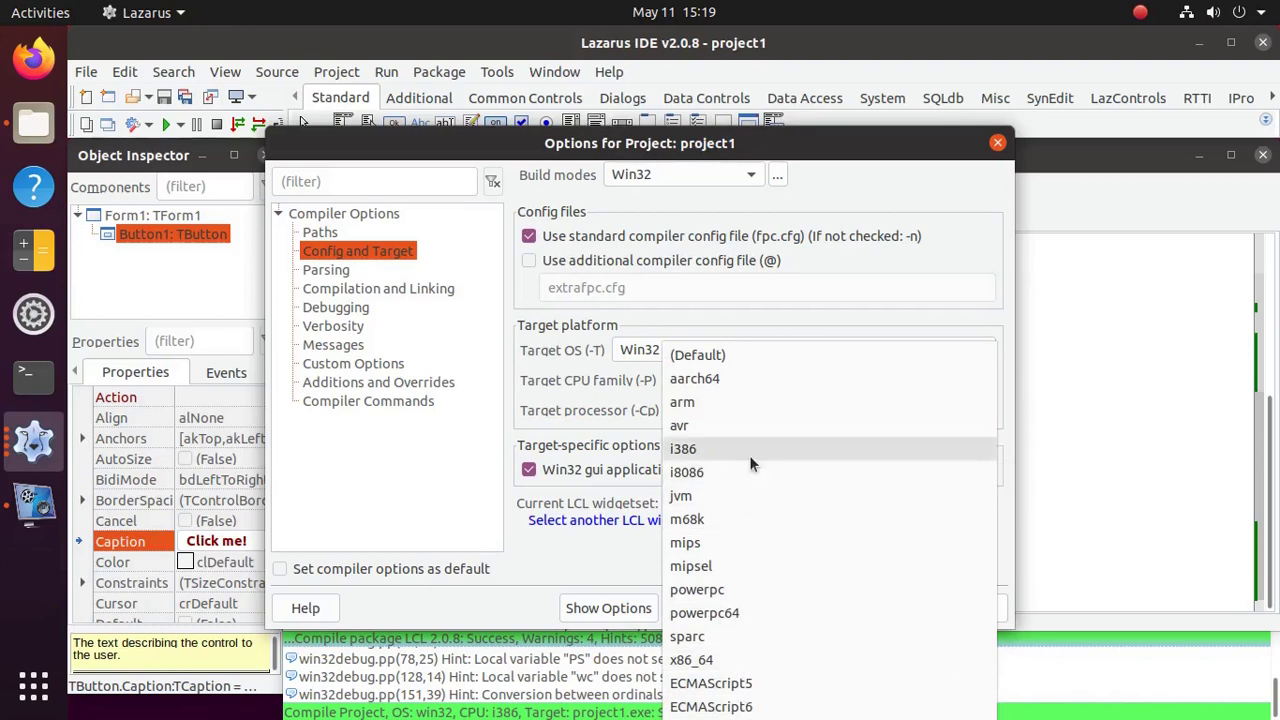
{"action": "left_click", "coordinate": [749, 455]}
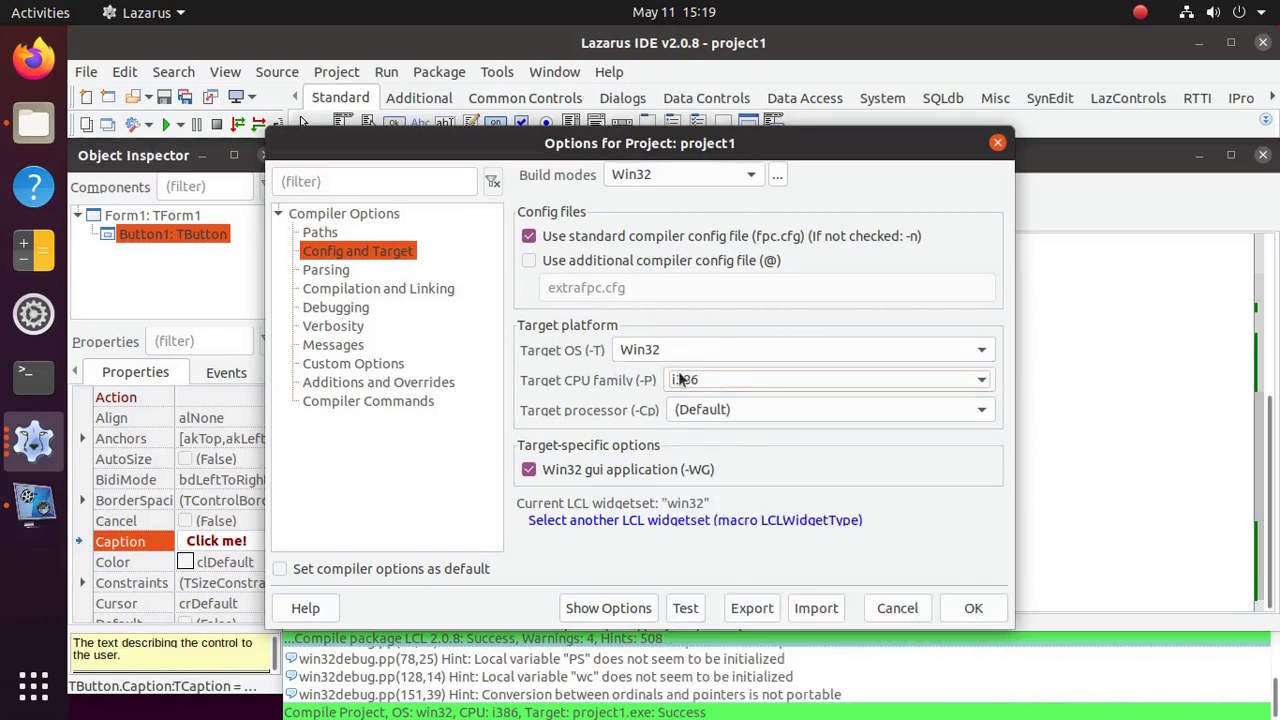
{"action": "left_click", "coordinate": [988, 612]}
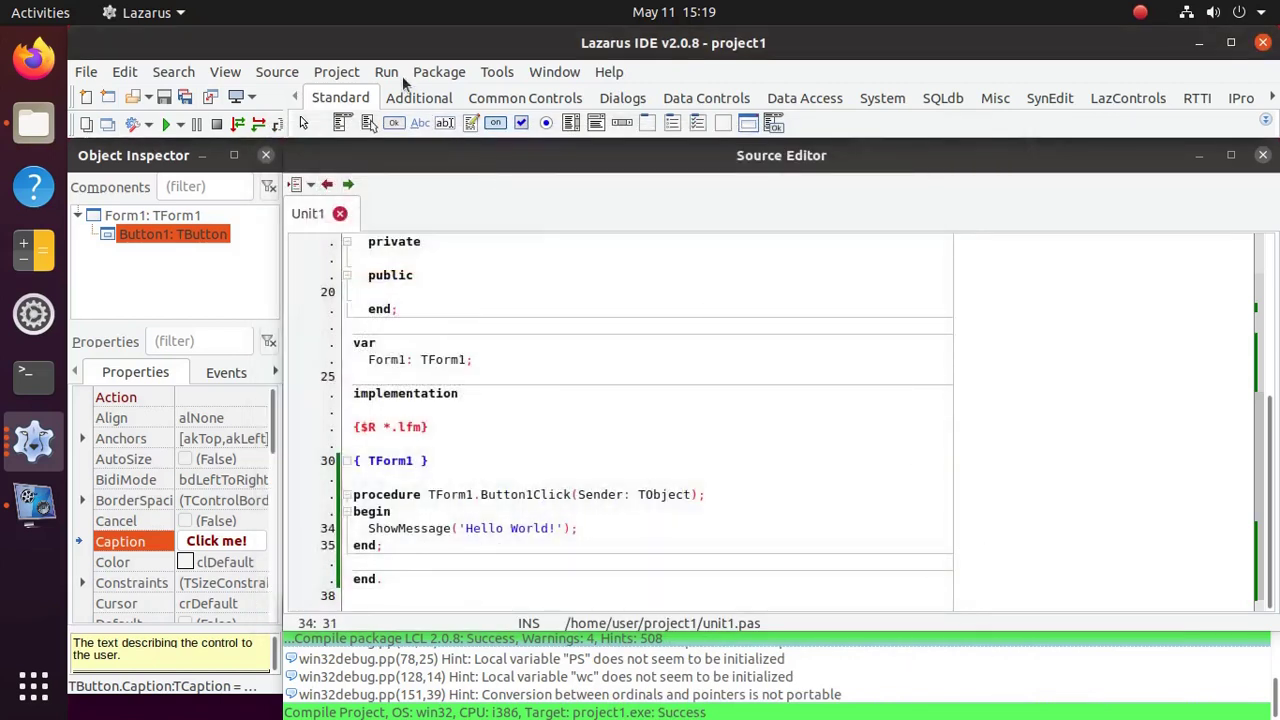
Check that the Win32 build mode is active and build the project with it
{"action": "left_click", "coordinate": [149, 125]}
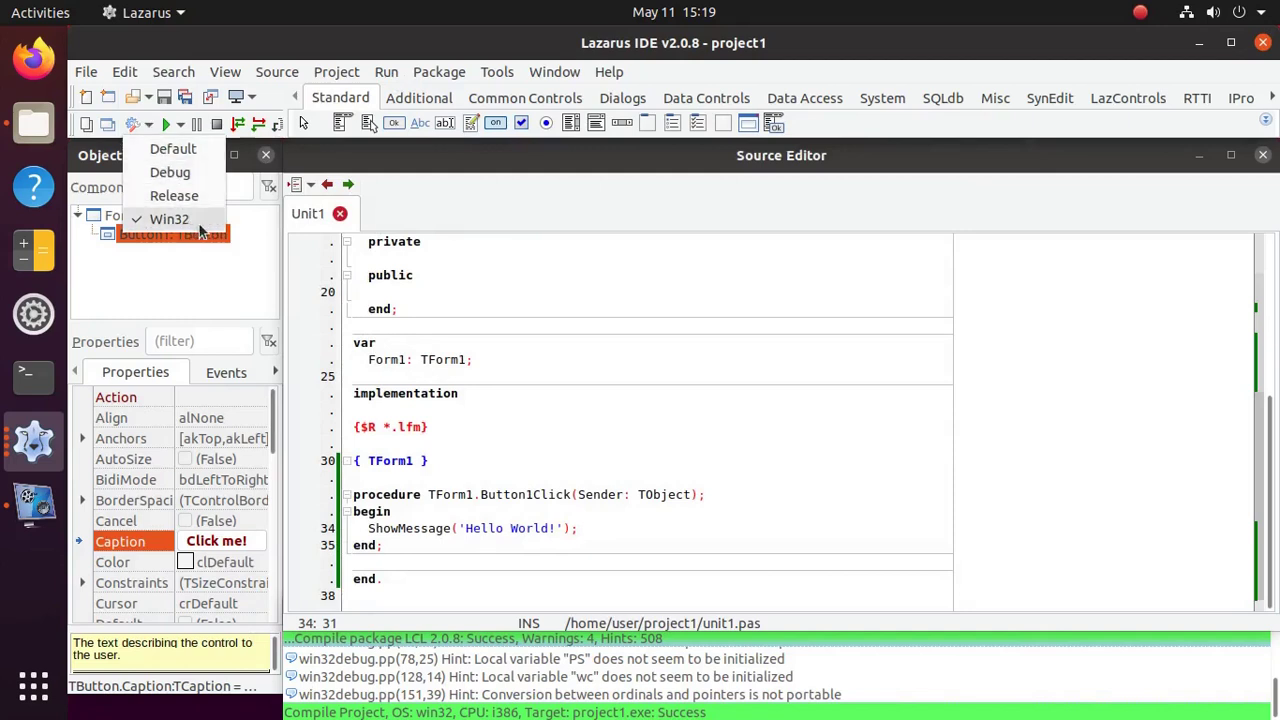
{"action": "left_click", "coordinate": [383, 80]}
{"action": "left_click", "coordinate": [386, 78]}
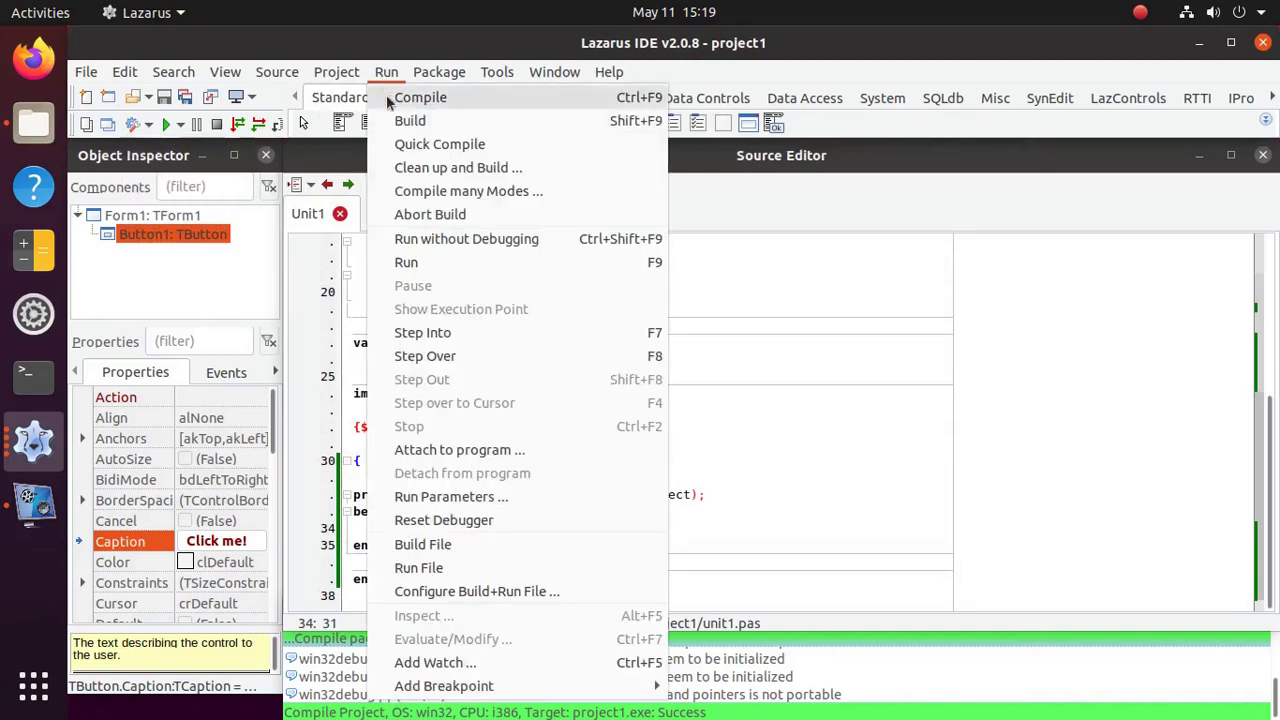
{"action": "left_click", "coordinate": [483, 120]}
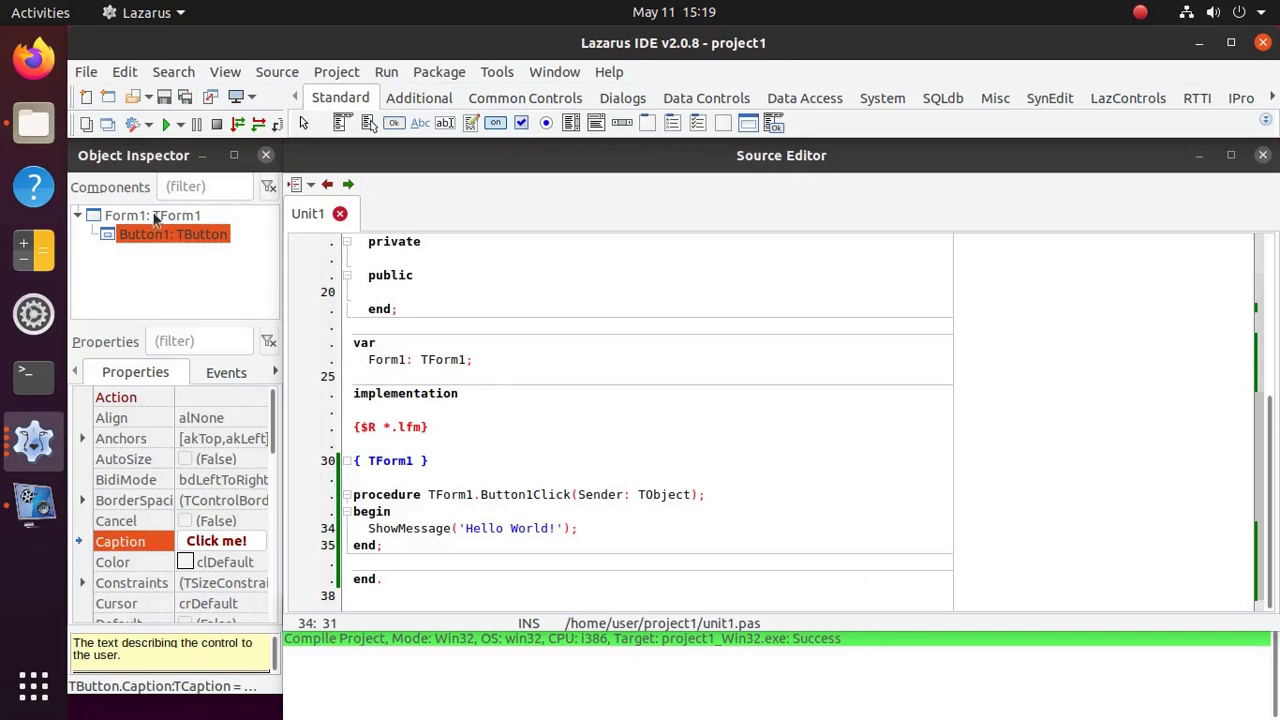
Switch to the Files app, move project1.exe from the project1 folder to the trash, select project1_Win32.exe, and minimize the file manager
{"action": "left_click", "coordinate": [35, 125]}
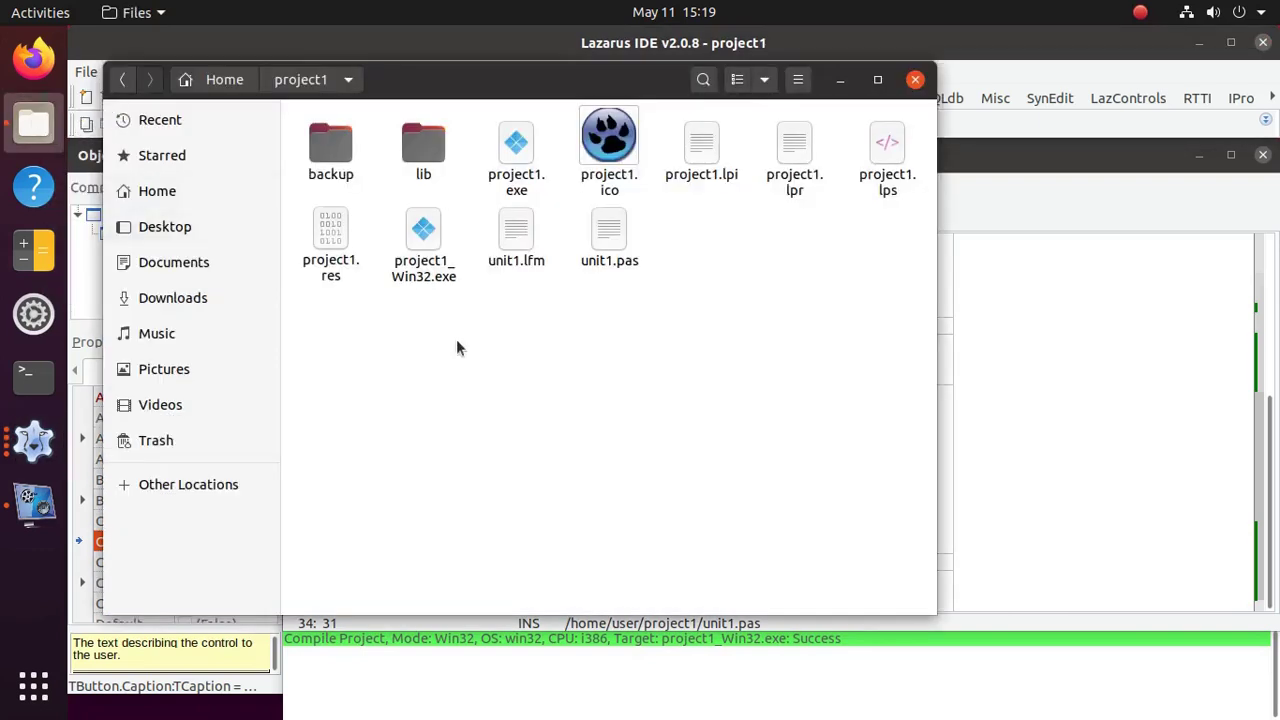
{"action": "left_click", "coordinate": [517, 190]}
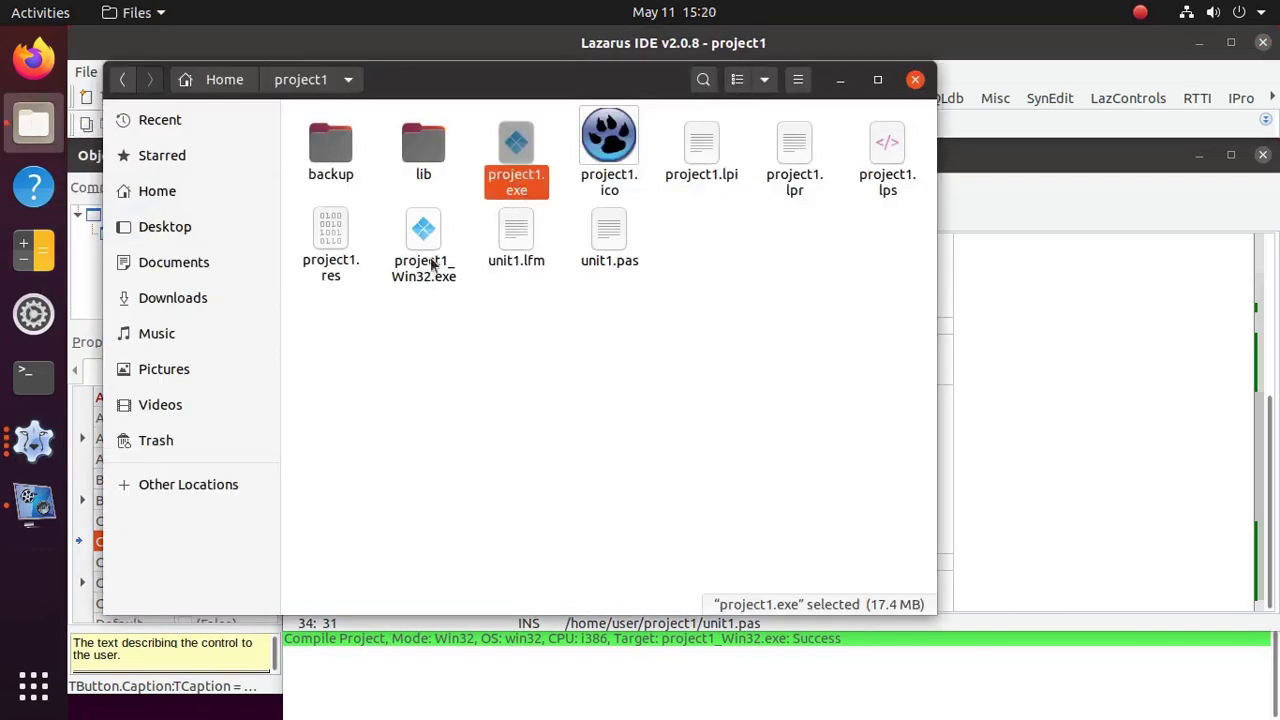
{"action": "left_click", "coordinate": [430, 262]}
{"action": "right_click", "coordinate": [509, 178]}
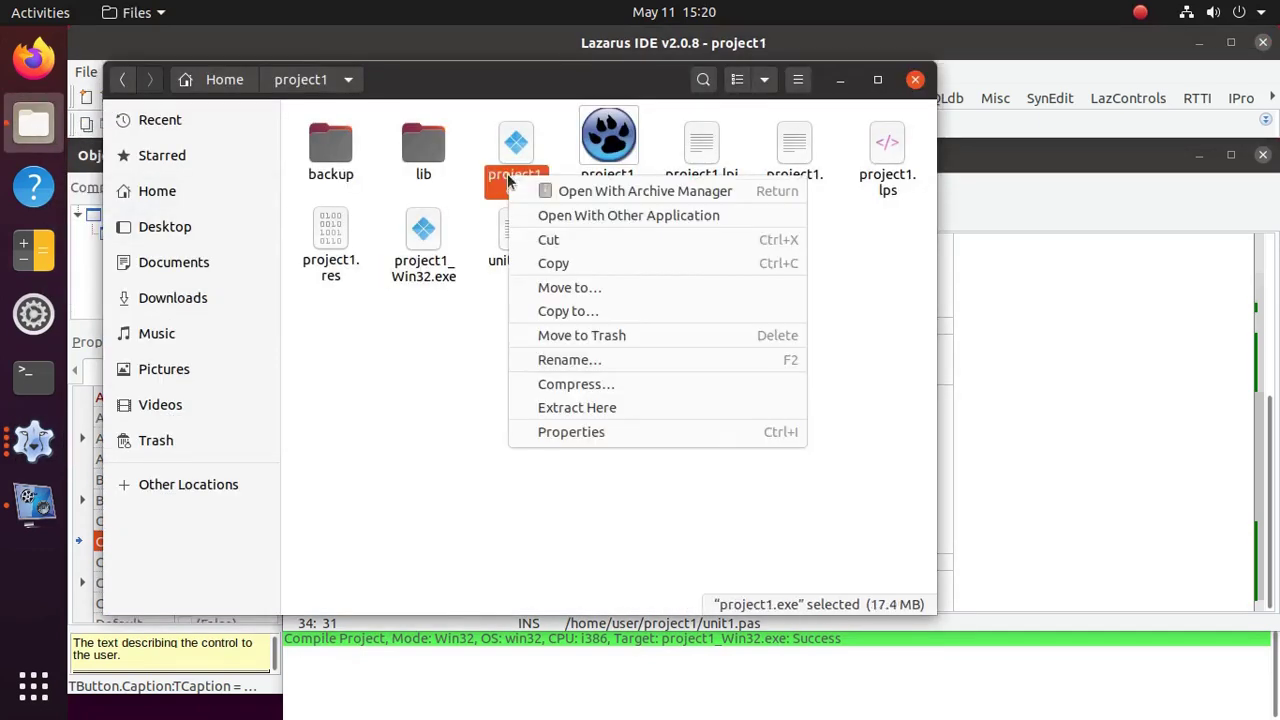
{"action": "left_click", "coordinate": [580, 334]}
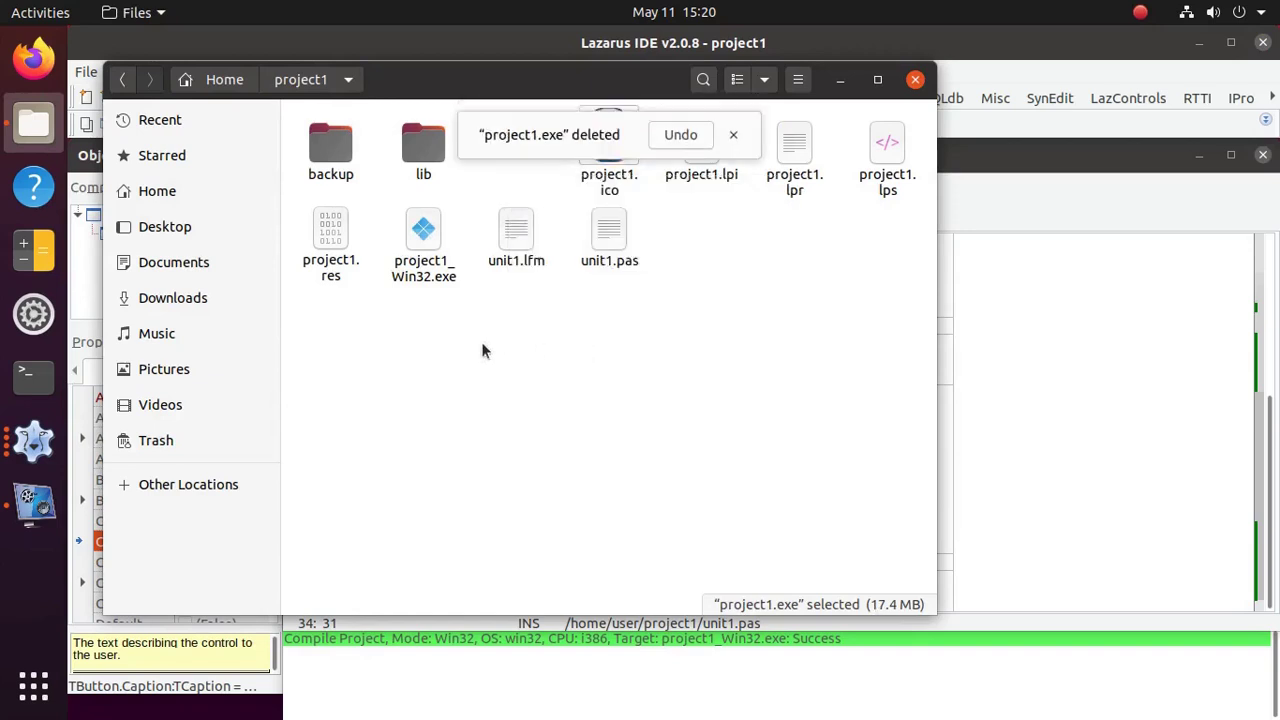
{"action": "left_click", "coordinate": [733, 134]}
{"action": "left_click", "coordinate": [331, 279]}
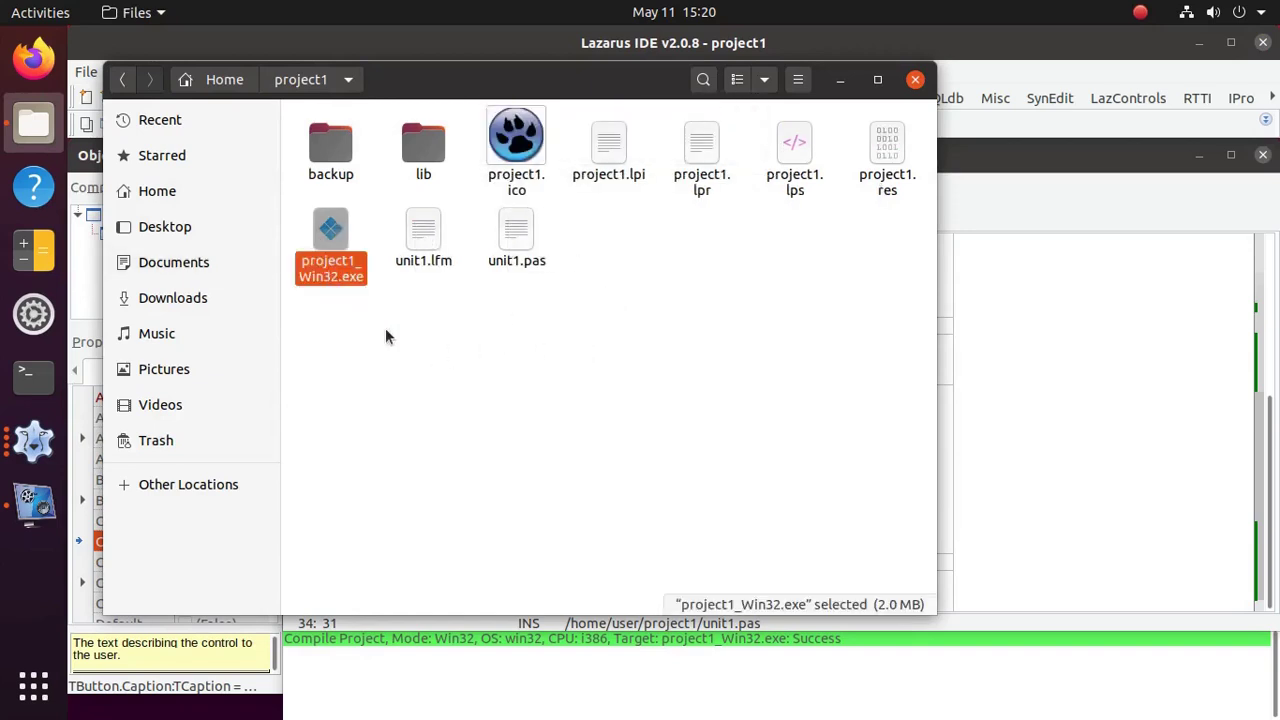
{"action": "left_click", "coordinate": [840, 79]}
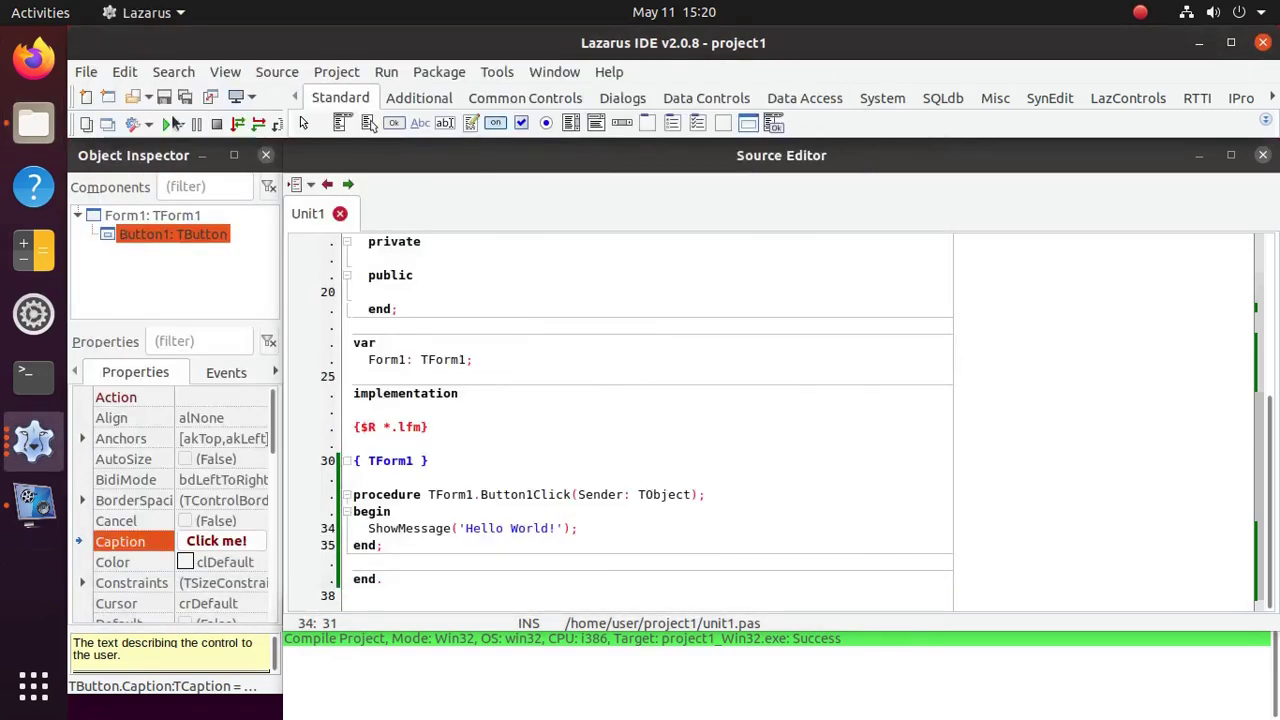
Add a new active build mode named Win64 based on Win32 in the project options
{"action": "left_click", "coordinate": [132, 125]}
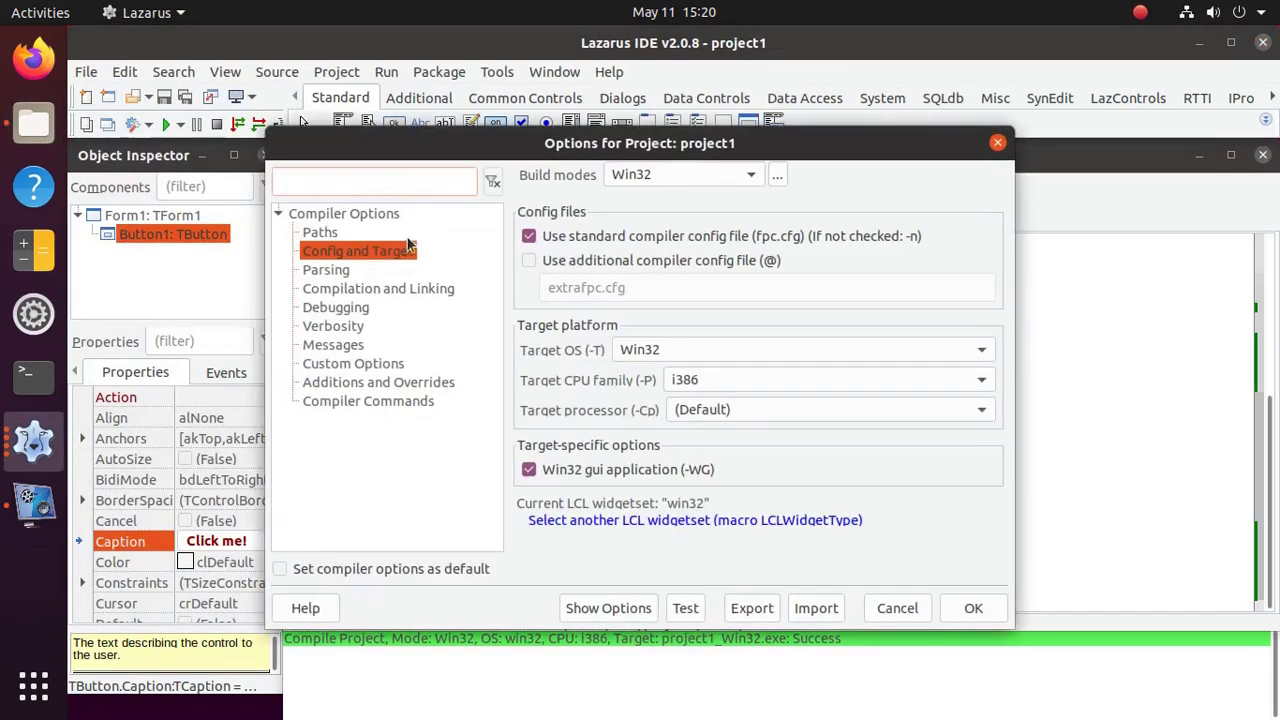
{"action": "left_click", "coordinate": [777, 176]}
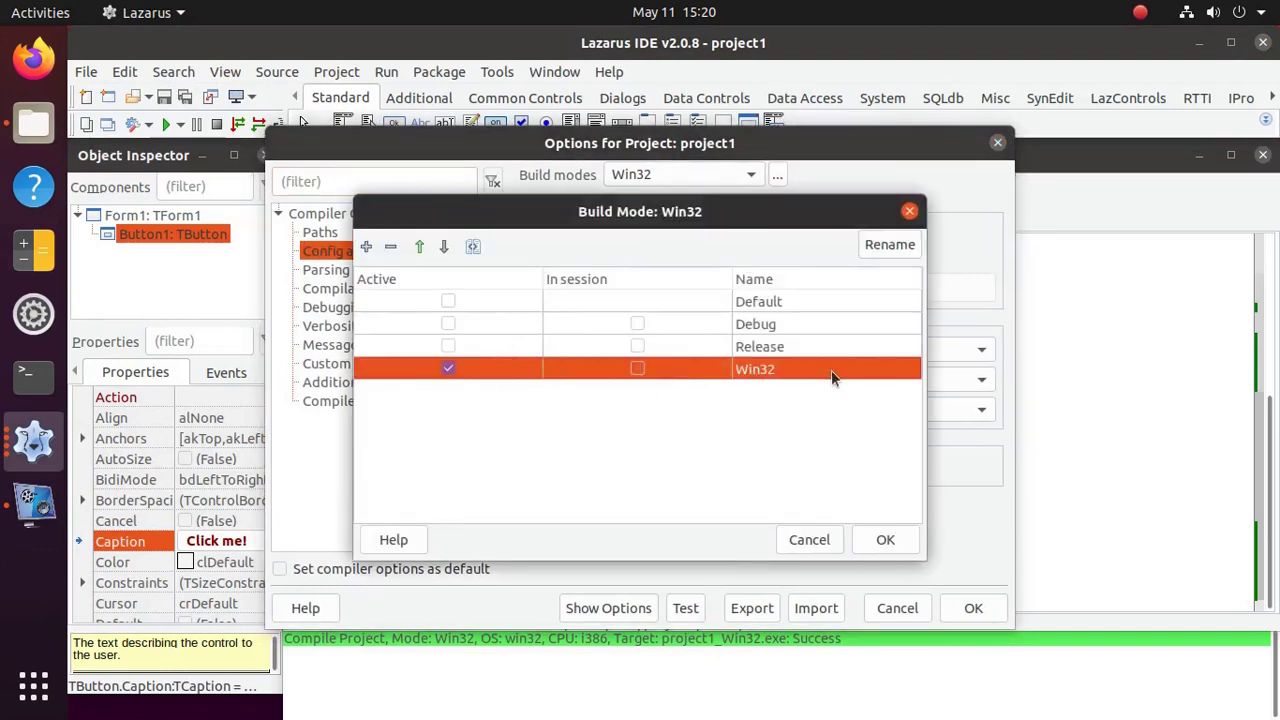
{"action": "left_click", "coordinate": [367, 247]}
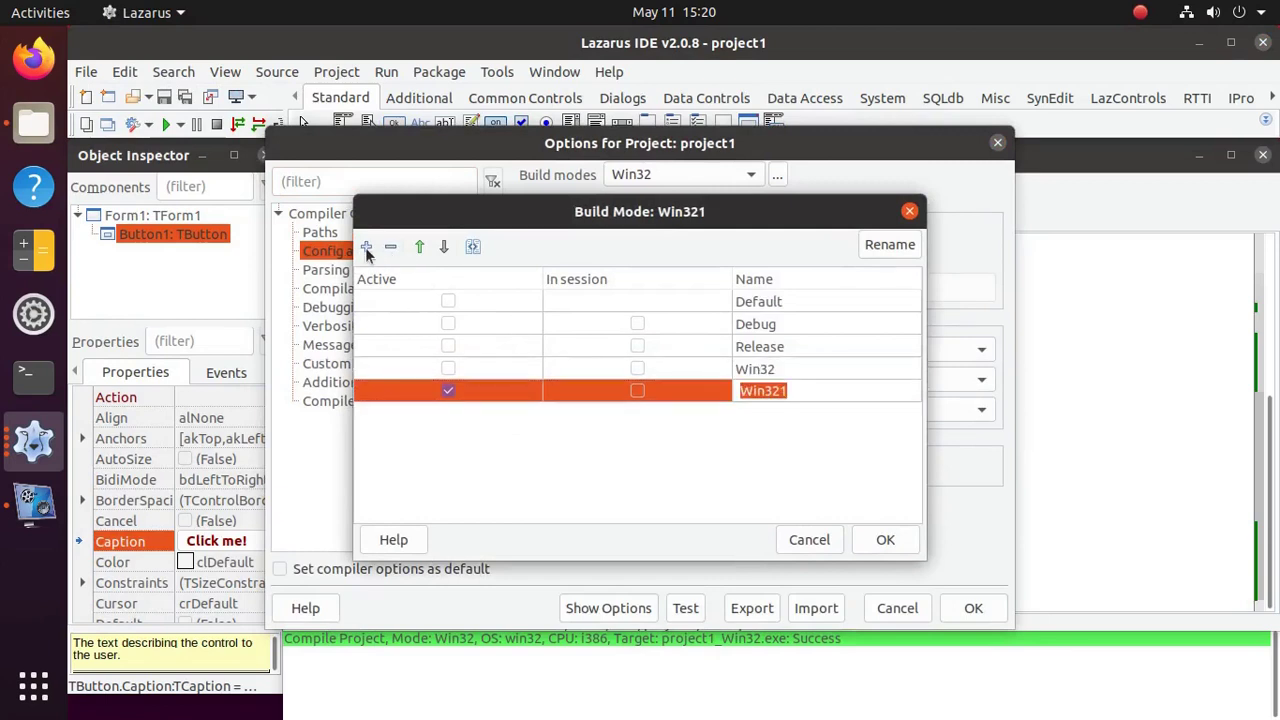
{"action": "type", "text": "Win64"}
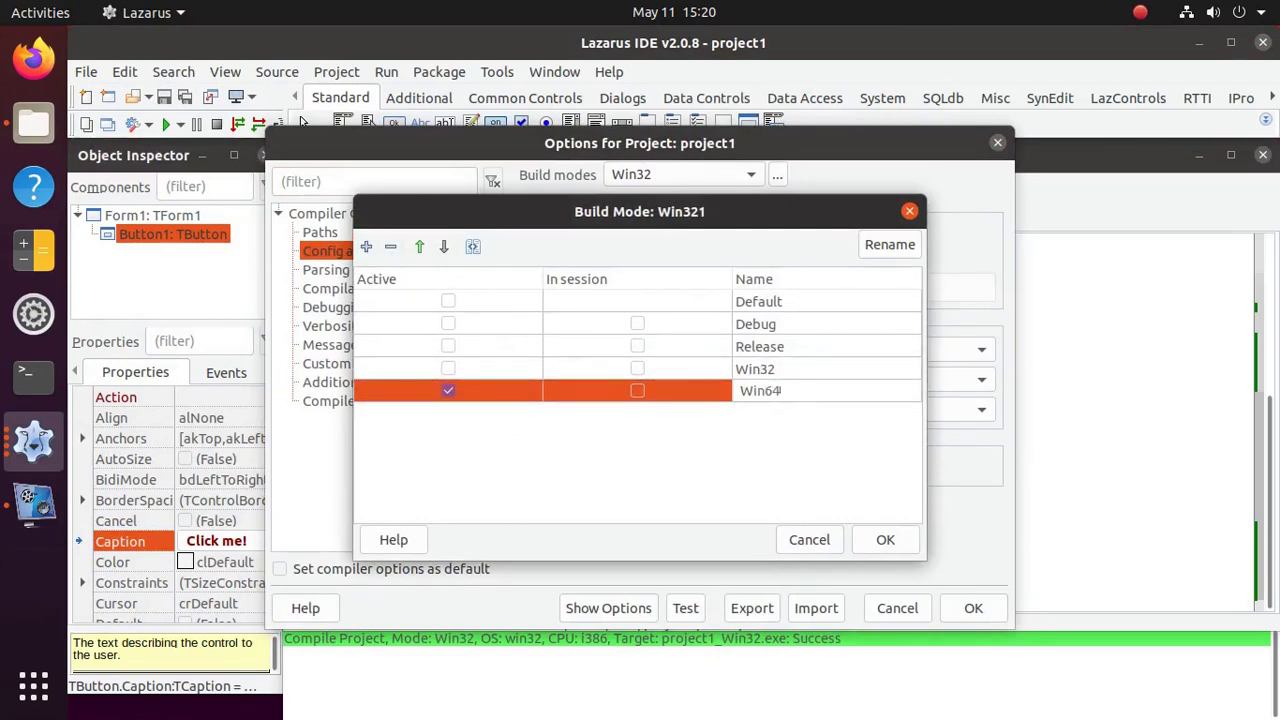
{"action": "key", "text": "Return"}
{"action": "left_click", "coordinate": [886, 541]}
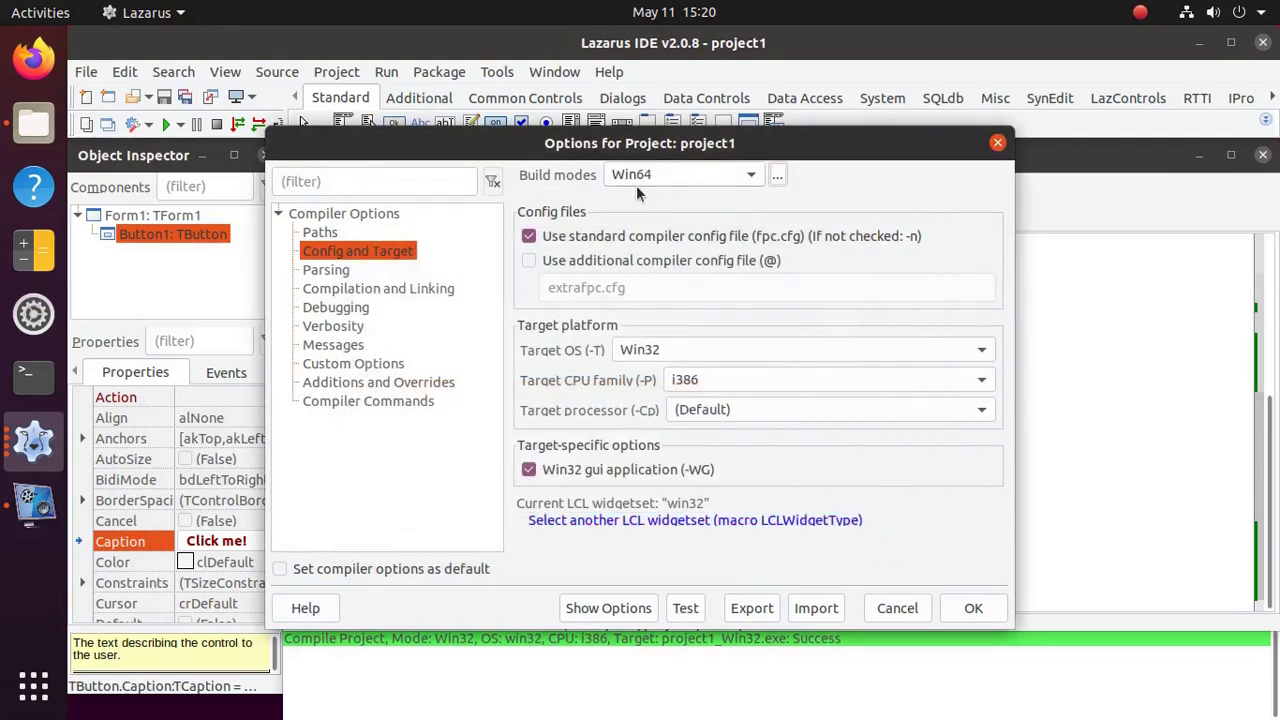
Set the Win64 build mode's target OS to Win64 and its target CPU family to x86_64
{"action": "left_click", "coordinate": [679, 349]}
{"action": "left_click", "coordinate": [677, 385]}
{"action": "left_click", "coordinate": [721, 377]}
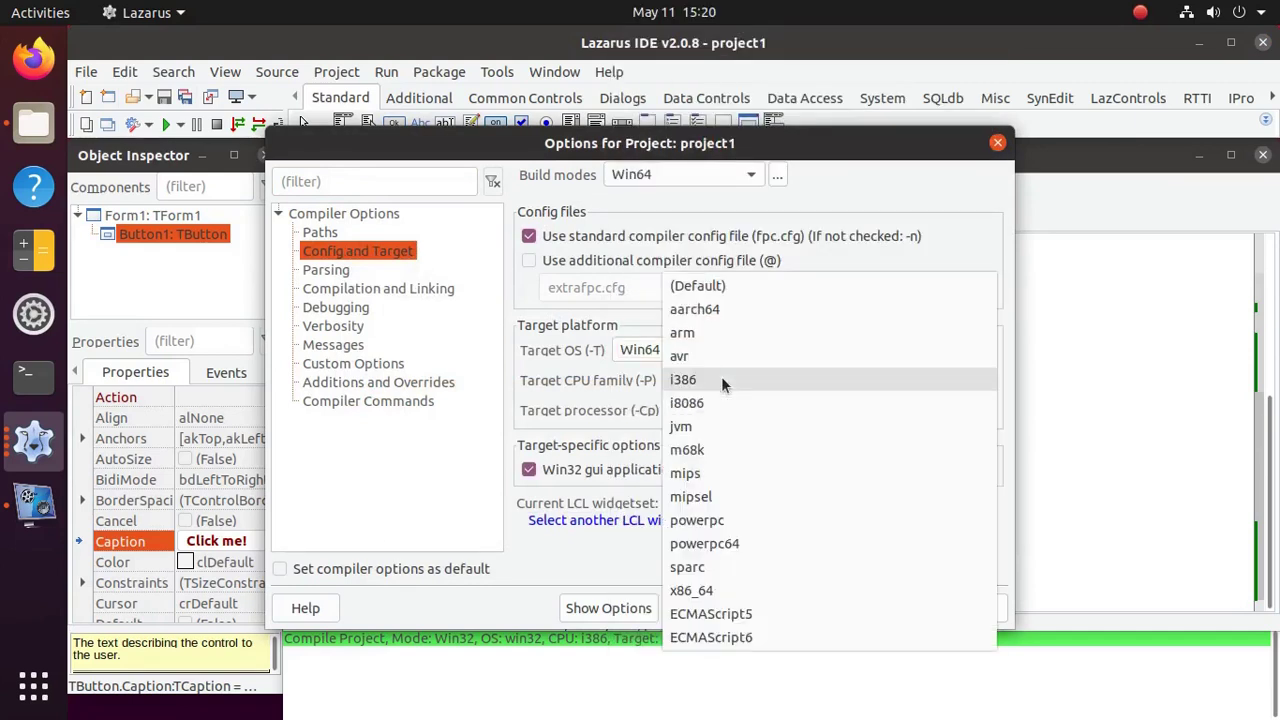
{"action": "left_click", "coordinate": [735, 591]}
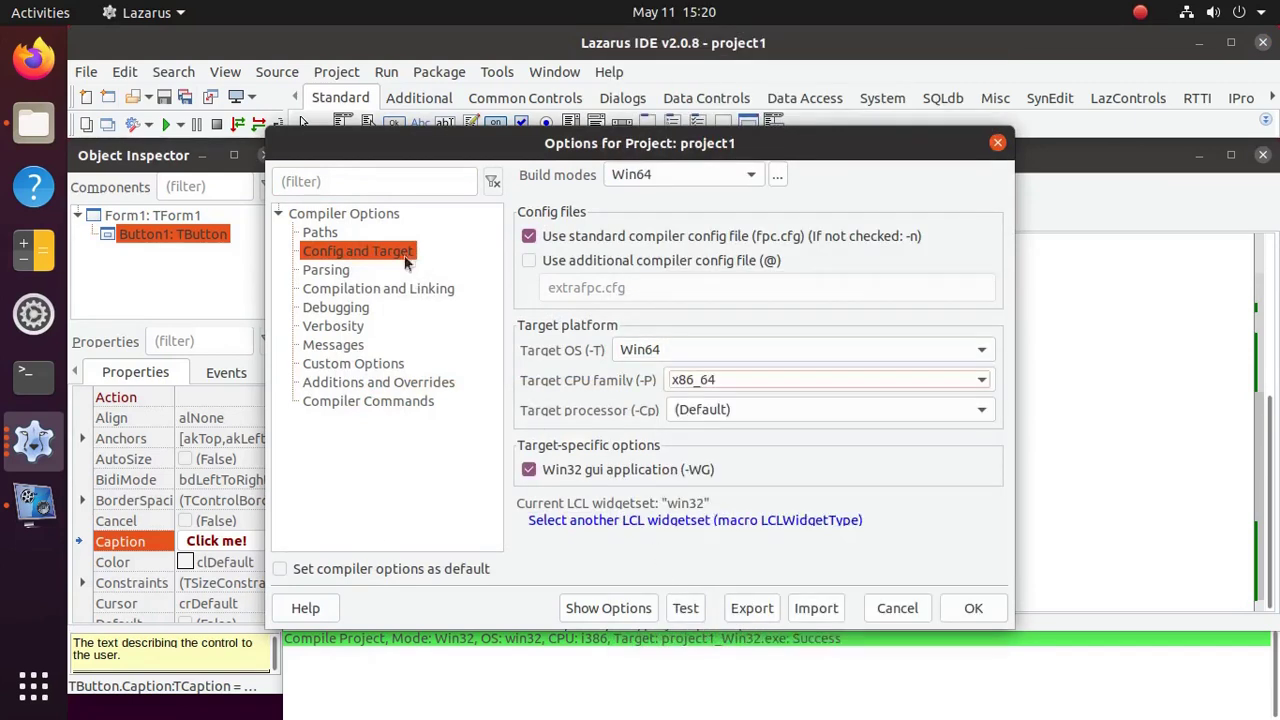
Review the Win64 build mode's target file name and platform settings, and compare them with the Win32 build mode
{"action": "left_click", "coordinate": [320, 236]}
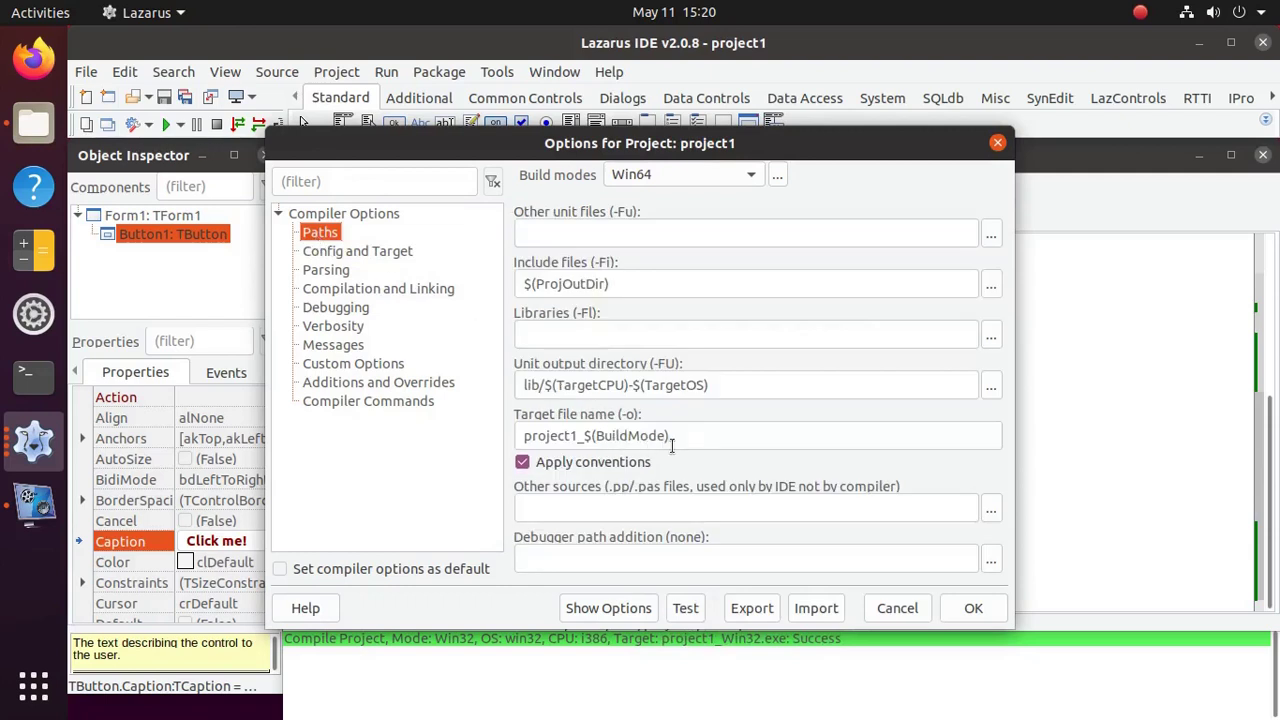
{"action": "left_click", "coordinate": [383, 253]}
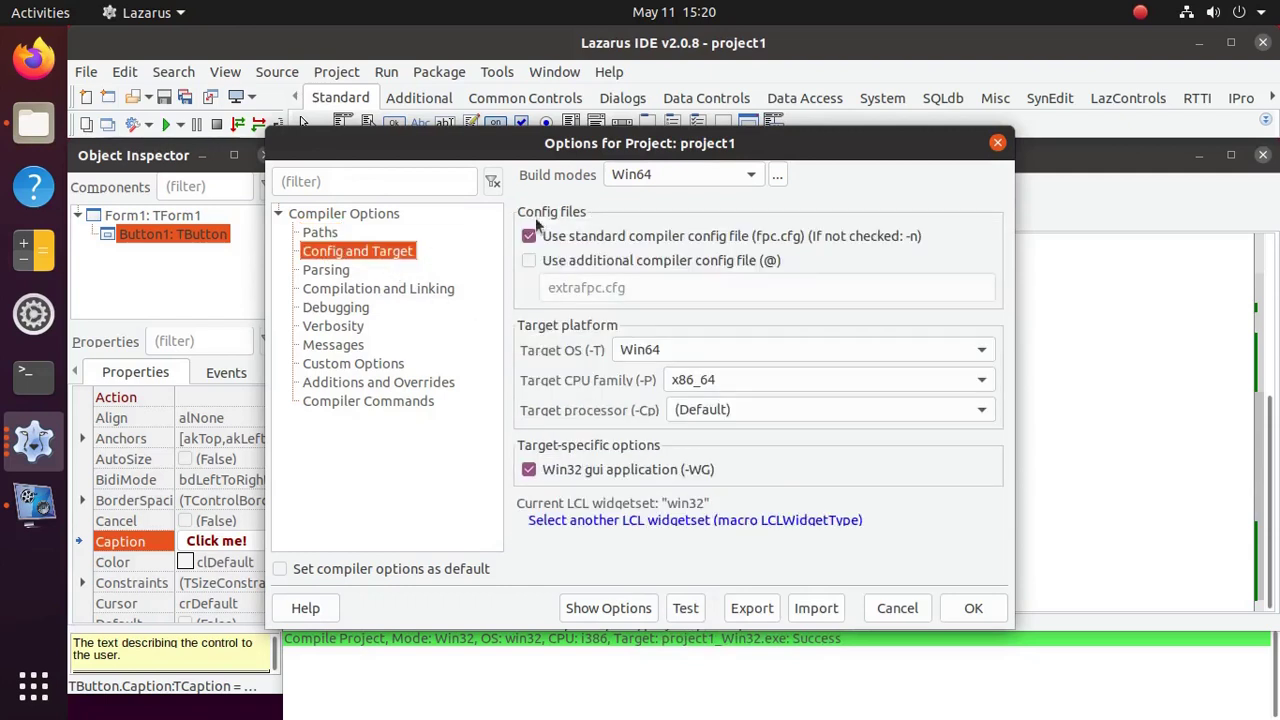
{"action": "left_click", "coordinate": [661, 186]}
{"action": "left_click", "coordinate": [686, 151]}
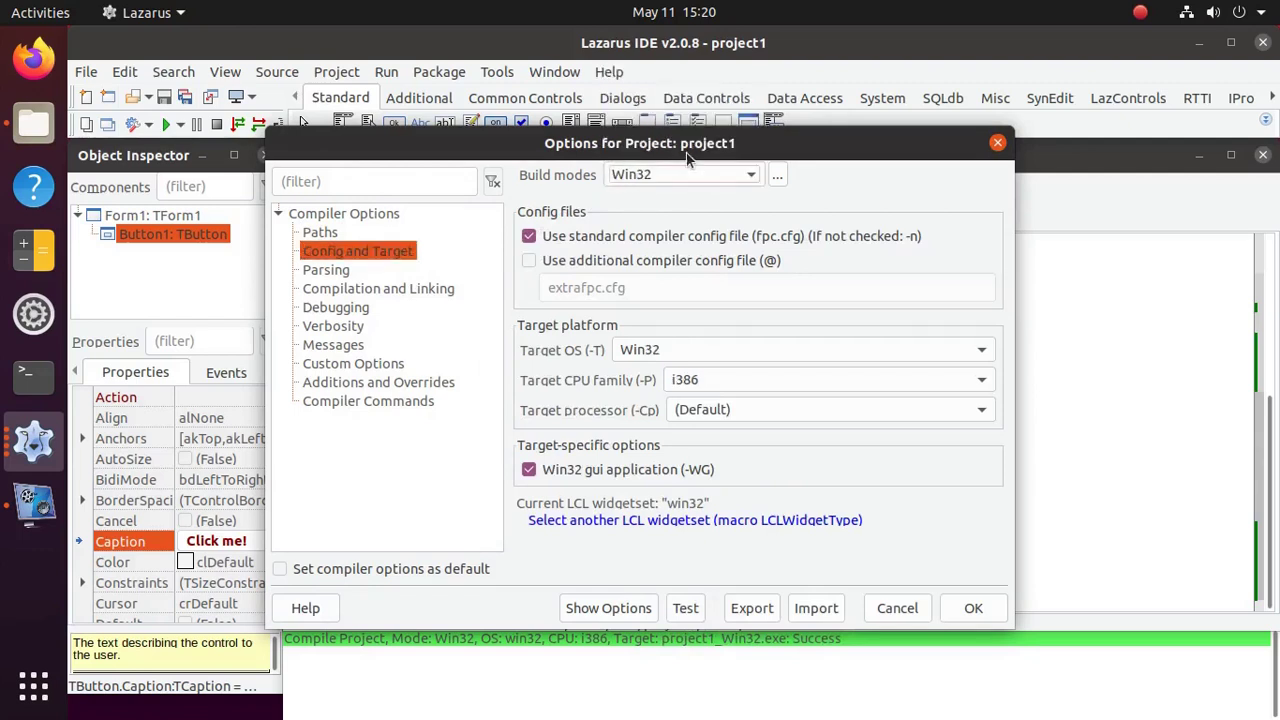